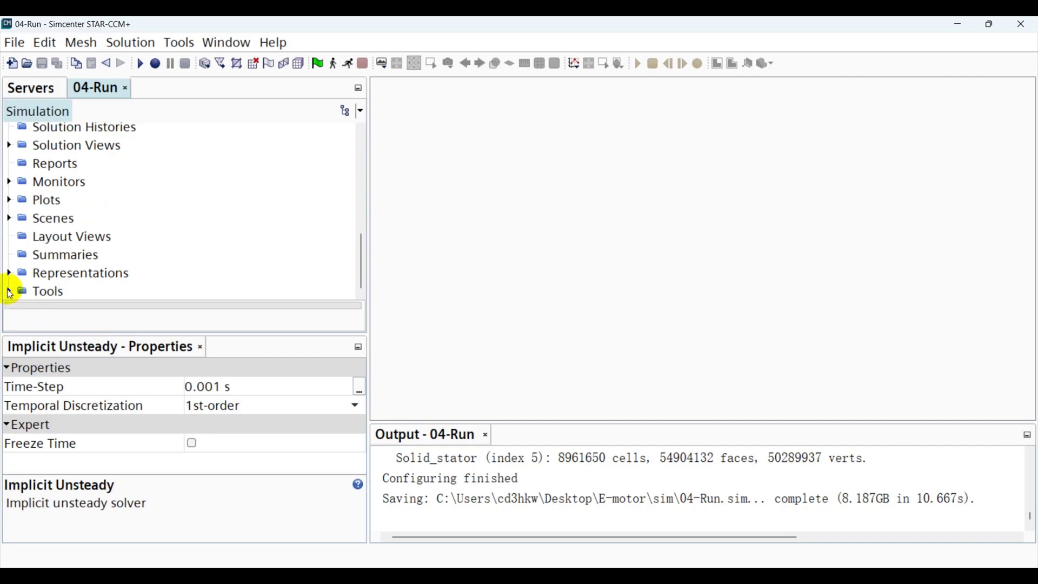
- Create a new scalar global parameter in the simulation's Parameters folder under Tools
left_click(10, 291)
scroll(54, 216, "down", 2)
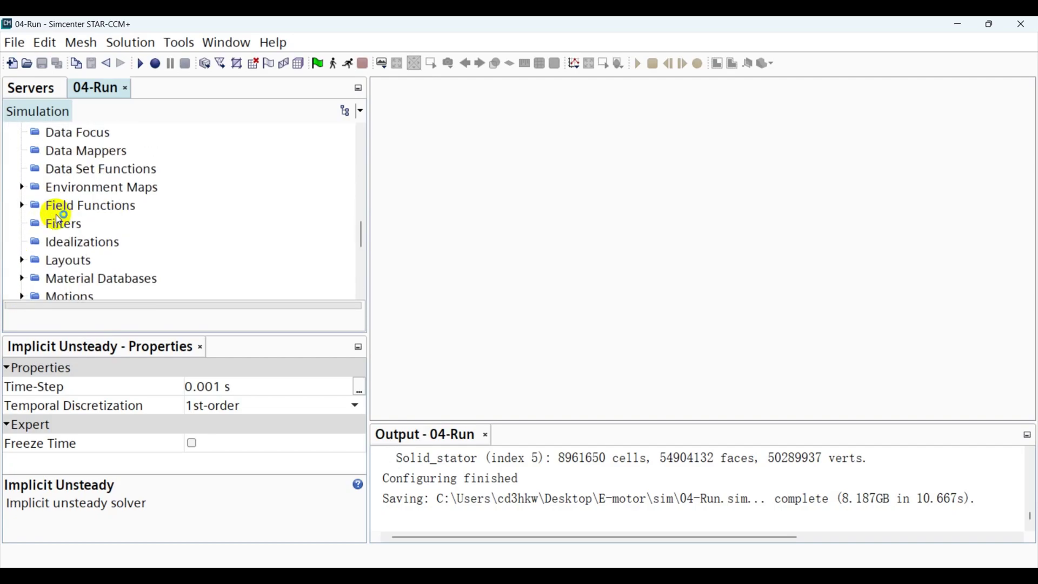
scroll(95, 228, "down", 1)
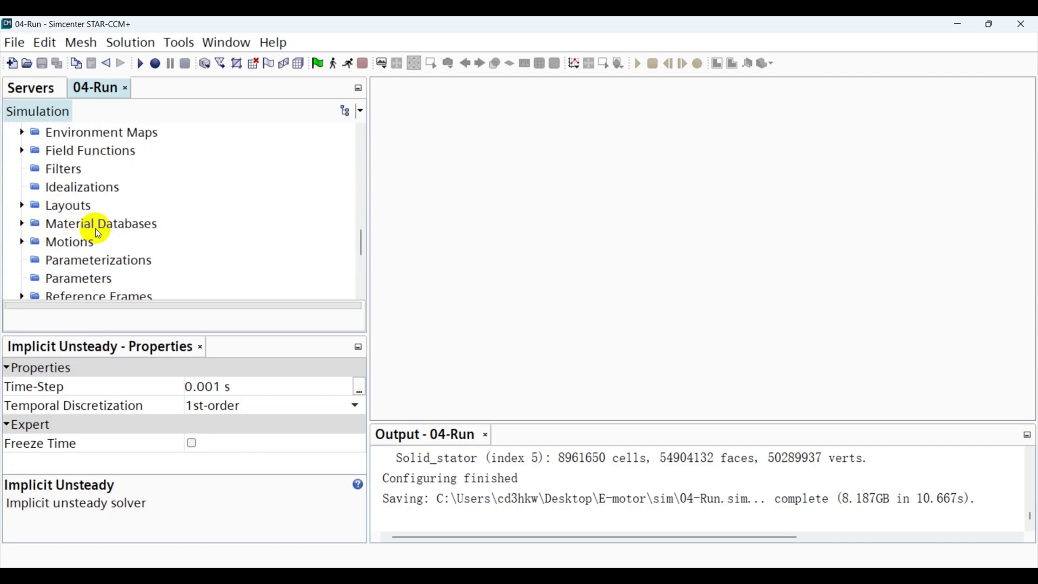
scroll(96, 228, "down", 2)
left_click(85, 170)
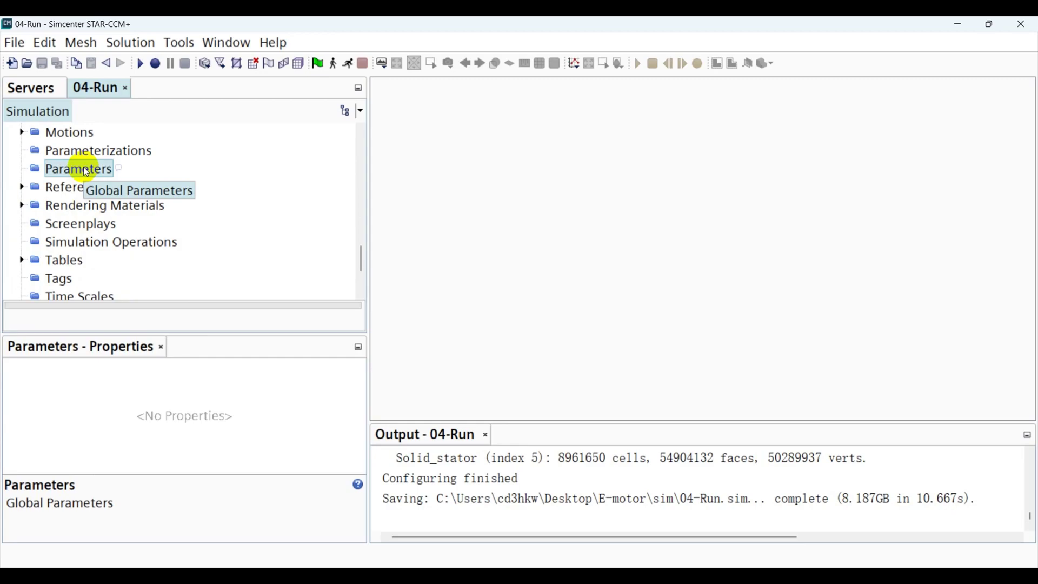
right_click(84, 169)
mouse_move(115, 179)
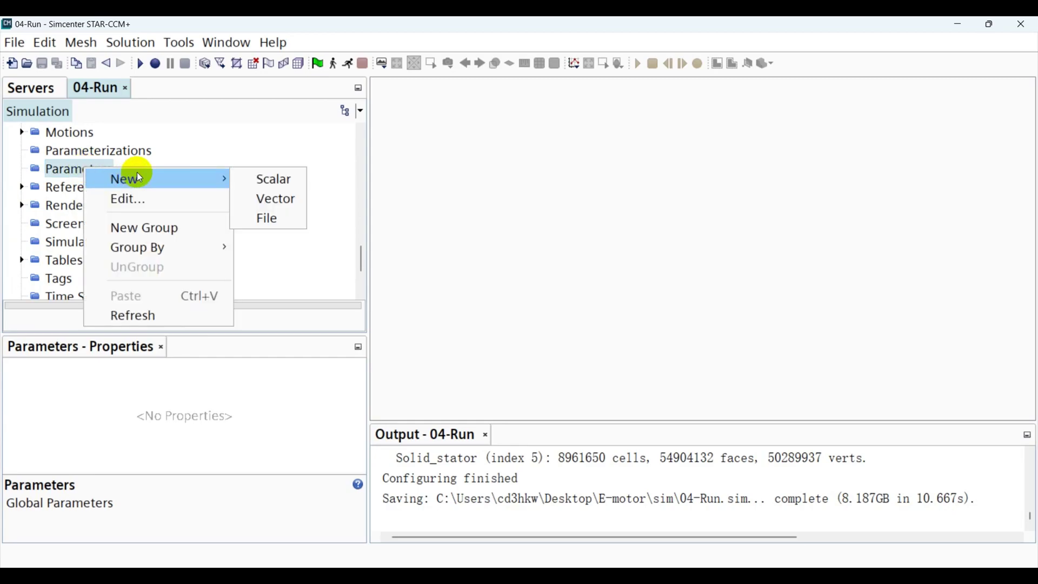
left_click(257, 172)
- Rename the new scalar parameter to RPM
left_click(78, 190)
left_click(78, 192)
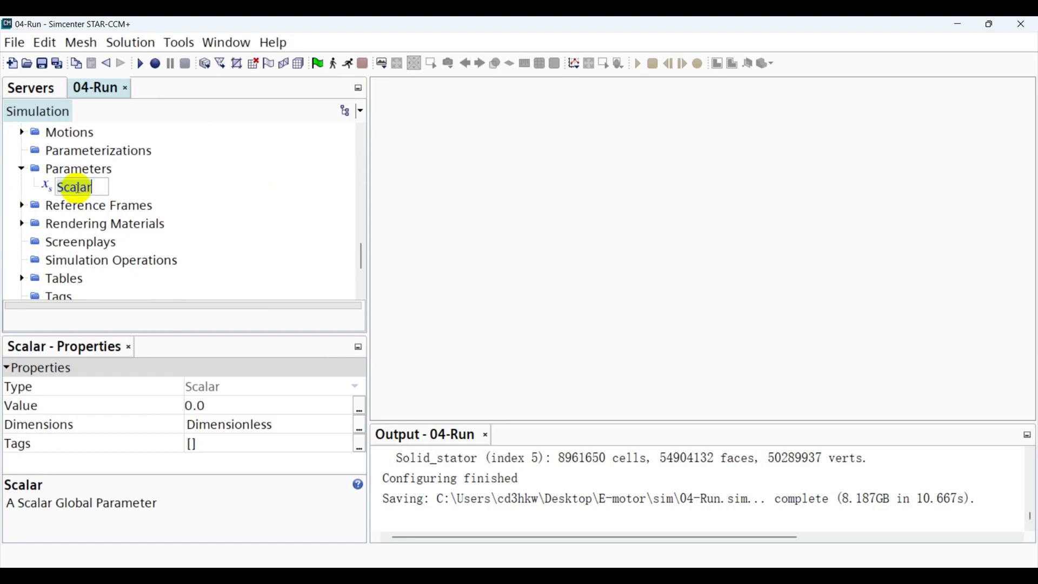
key("BackSpace")
key("BackSpace")
key("BackSpace")
key("BackSpace")
key("BackSpace")
key("BackSpace")
type("RPM")
key("Return")
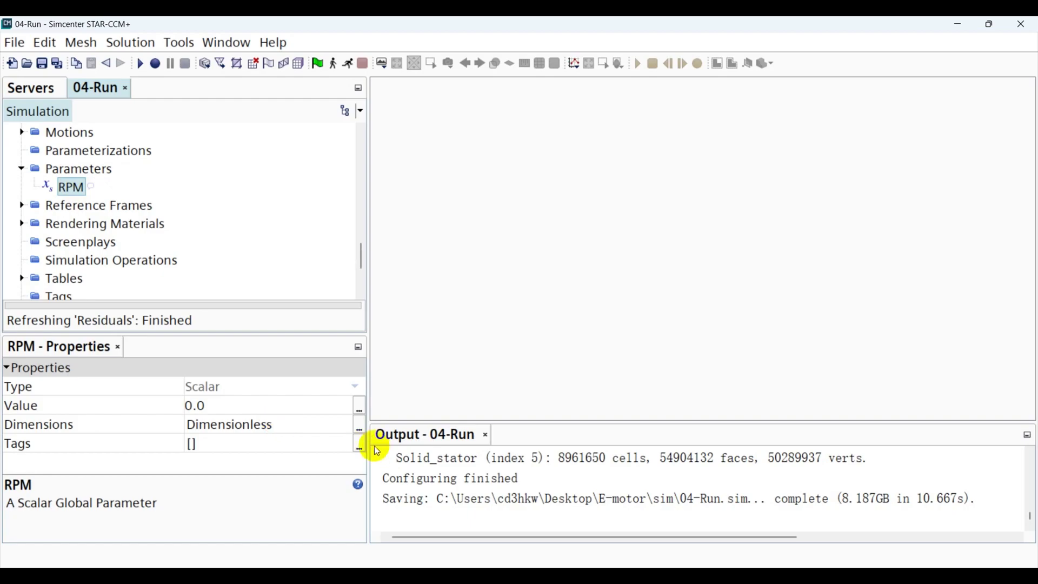
- Give the RPM parameter angular velocity dimensions by setting the Angular Velocity exponent to 1
left_click(360, 431)
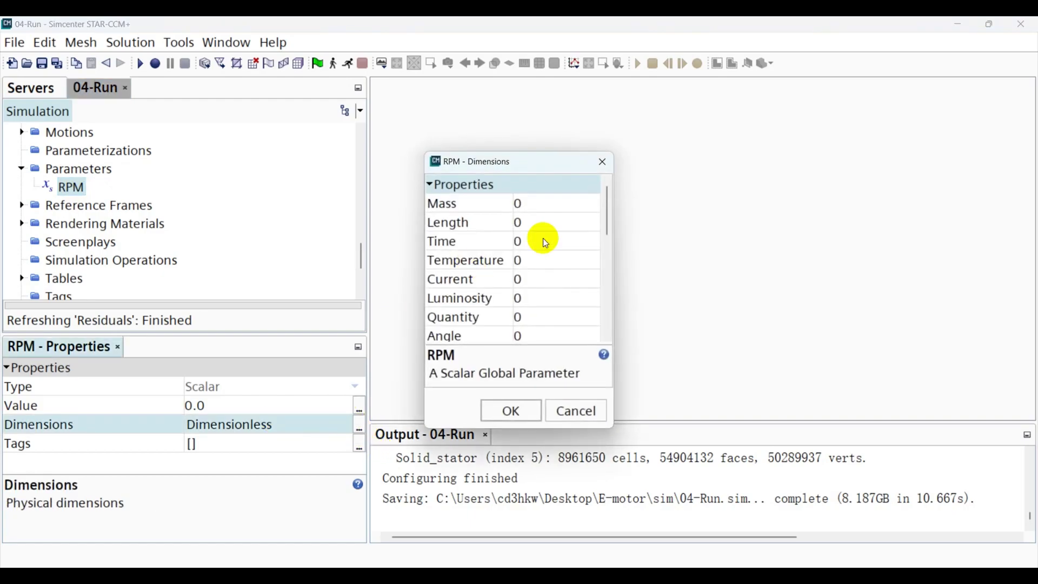
scroll(567, 253, "down", 1)
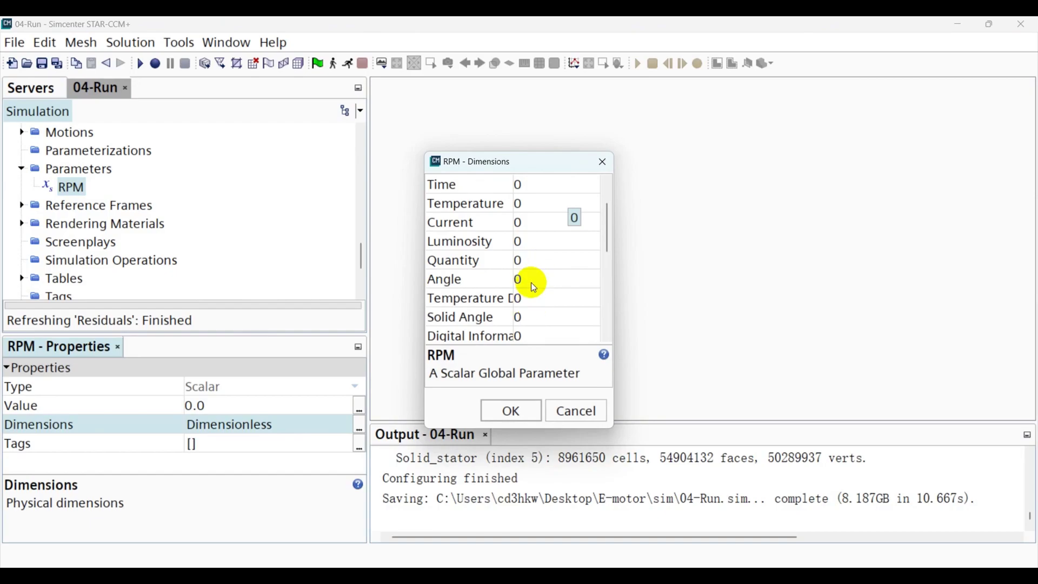
scroll(535, 265, "down", 2)
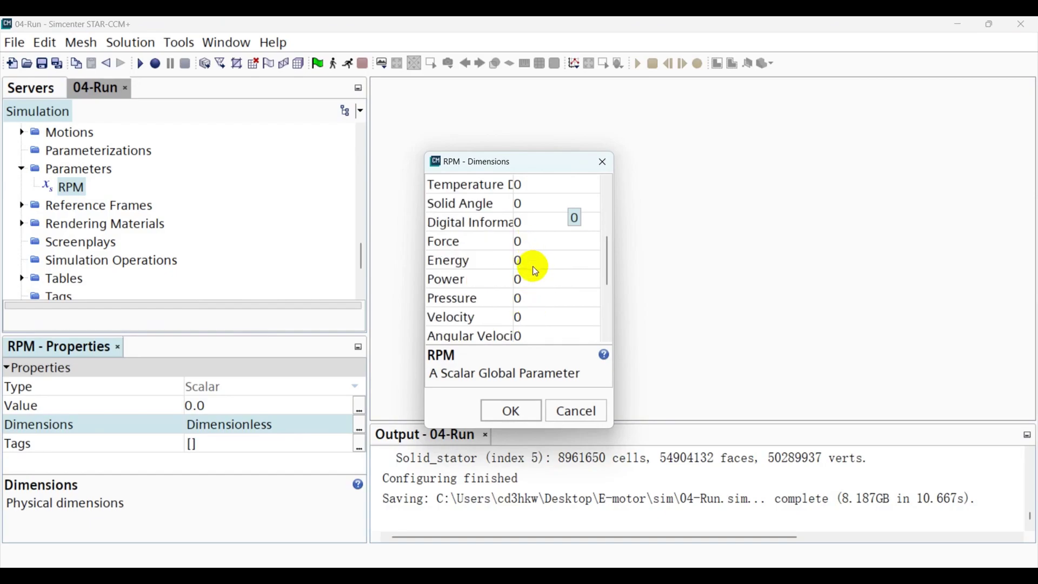
scroll(535, 270, "down", 3)
scroll(532, 268, "up", 1)
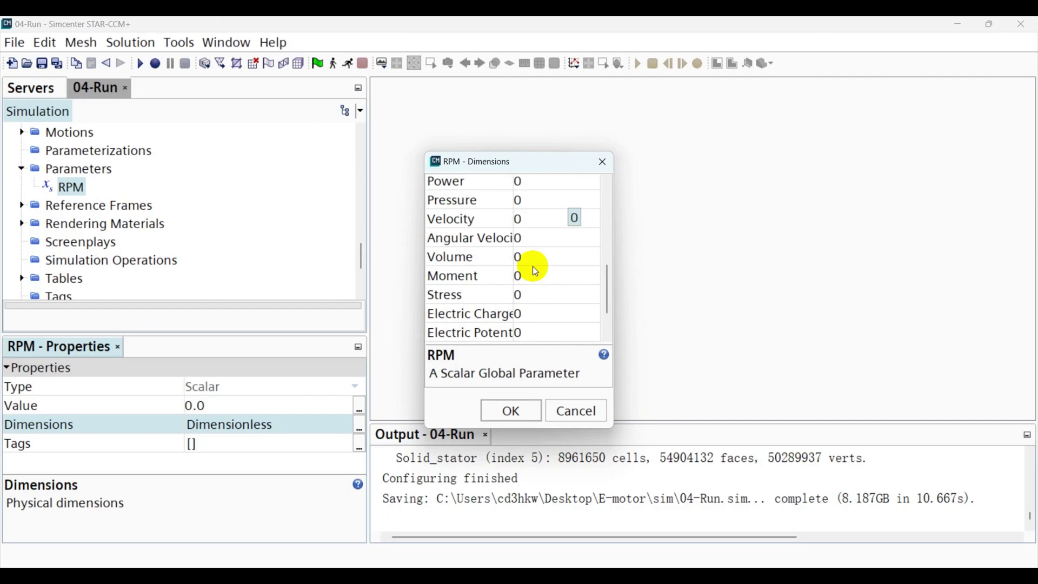
left_click(534, 238)
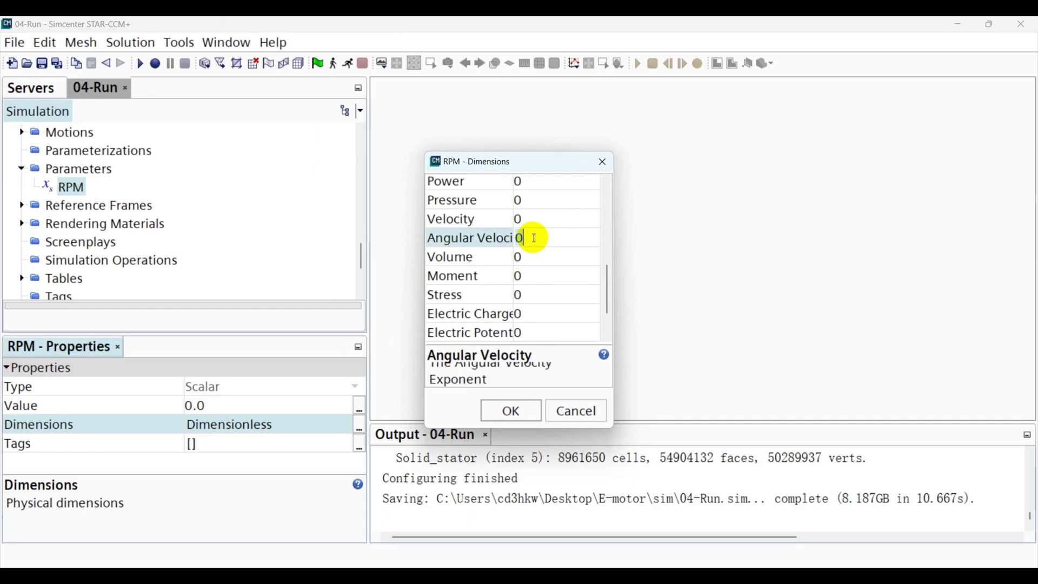
type("1")
key("Return")
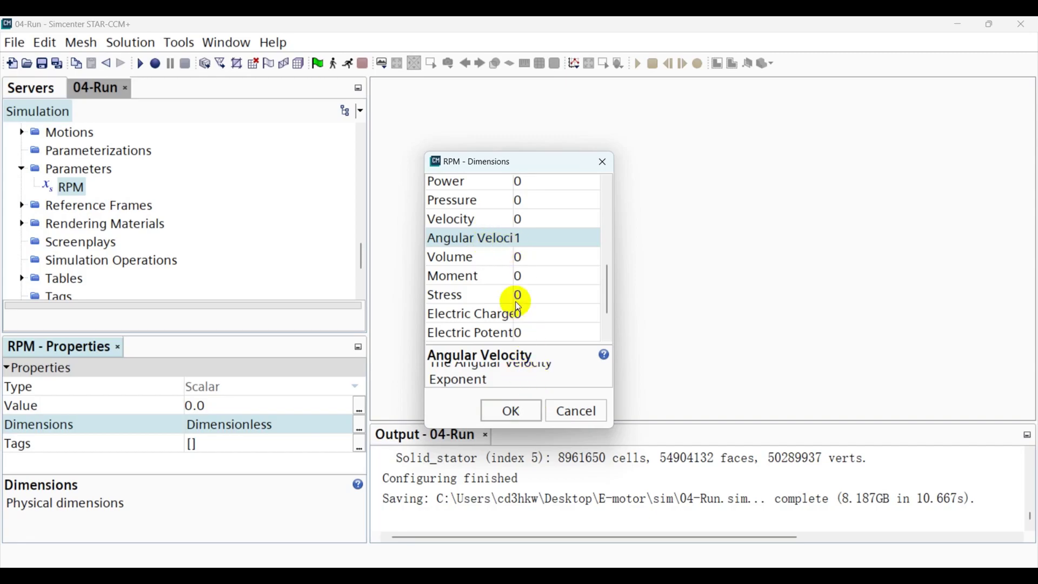
left_click(511, 410)
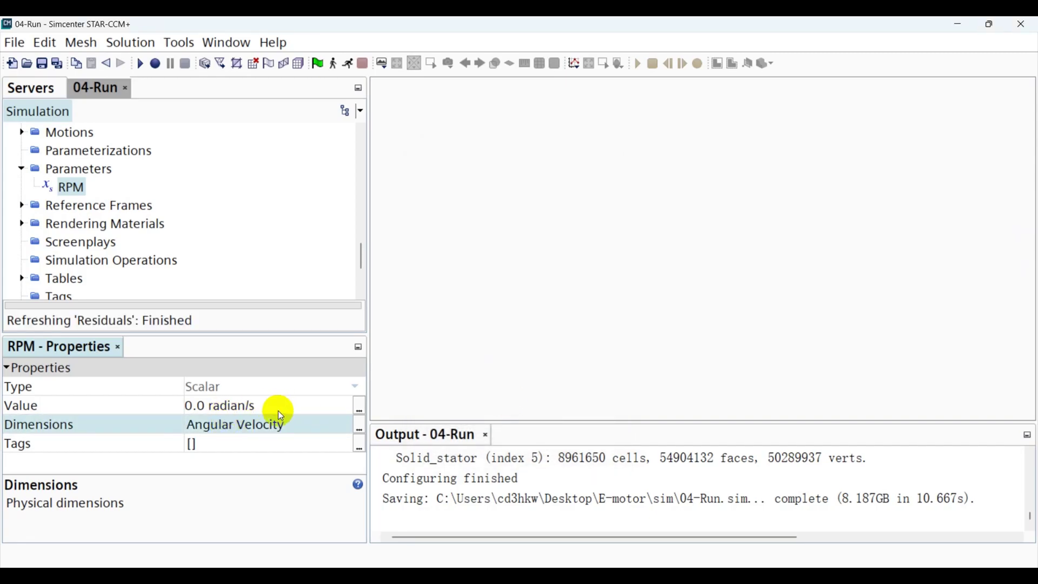
- Define the RPM parameter's value as 7000 with rpm as its units
left_click(359, 408)
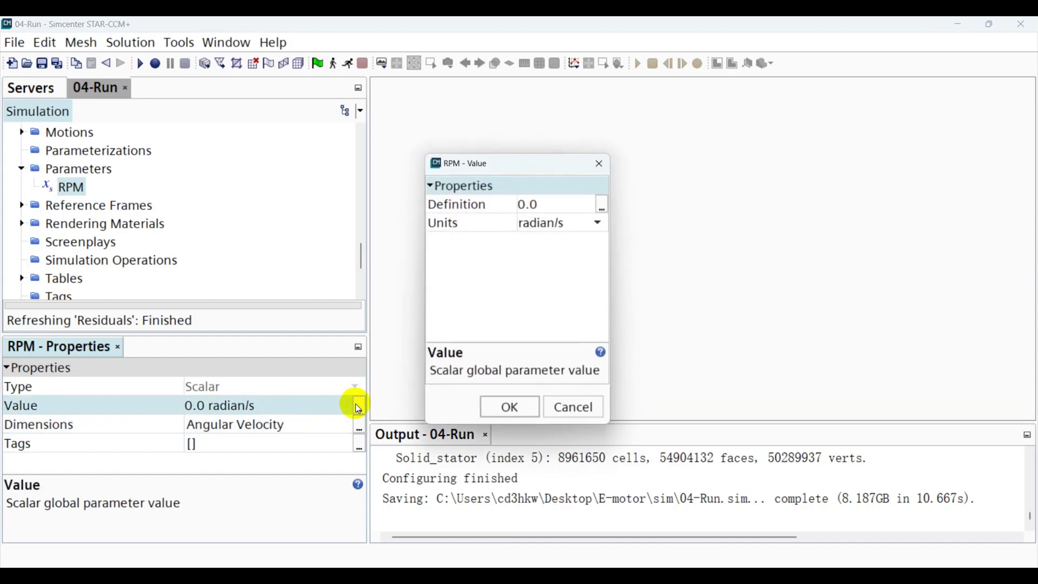
left_click(556, 222)
left_click(553, 262)
left_click(535, 205)
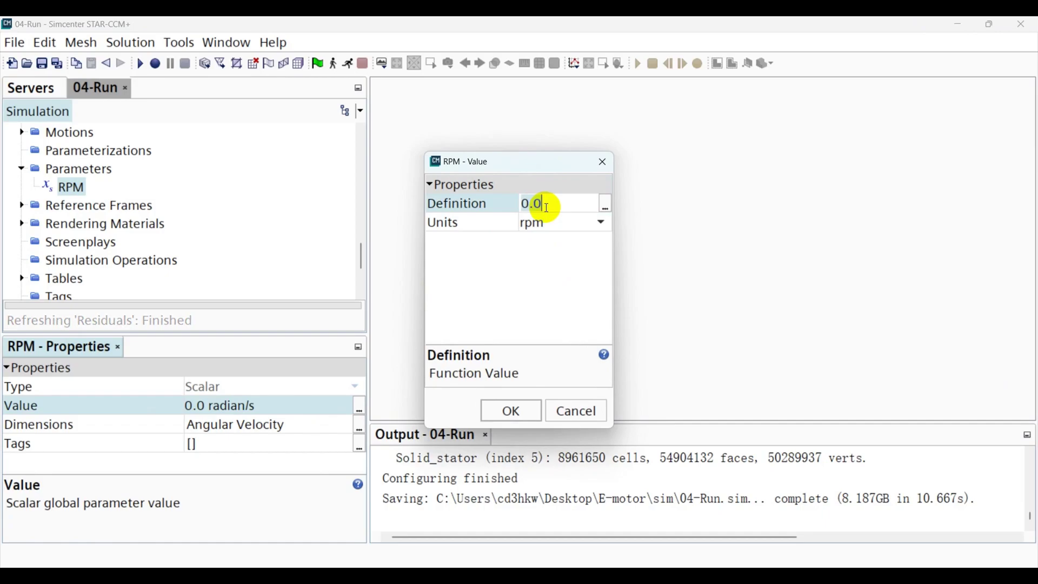
key("BackSpace")
key("BackSpace")
key("BackSpace")
type("7000")
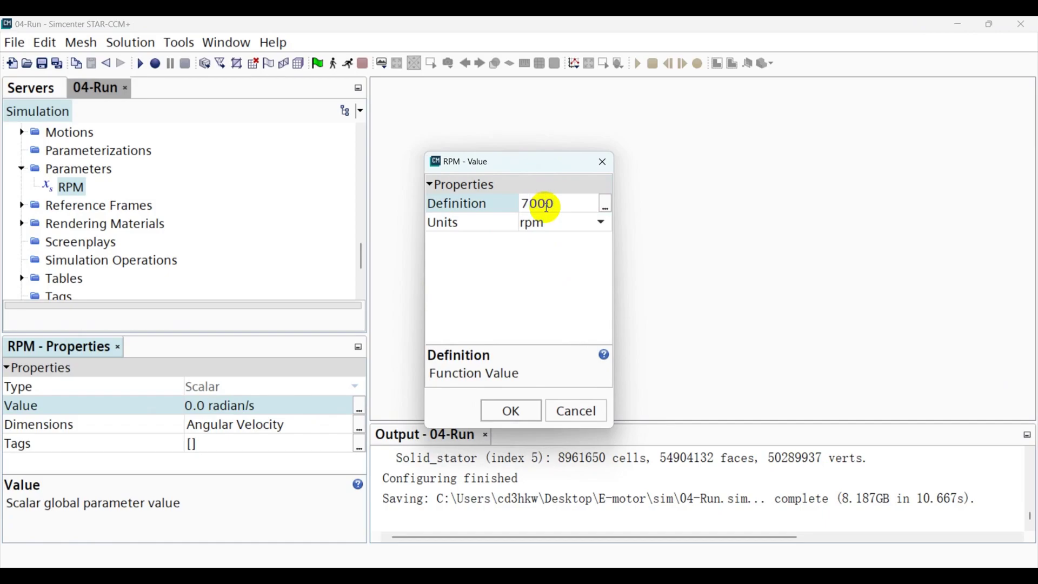
left_click(521, 410)
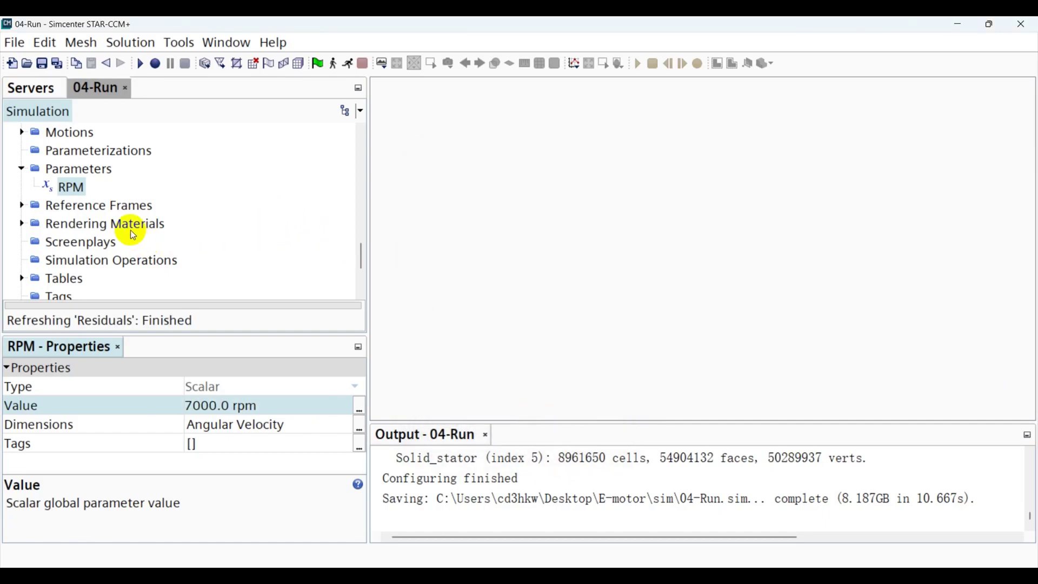
- Add a second scalar global parameter and name it dt
right_click(97, 169)
mouse_move(181, 184)
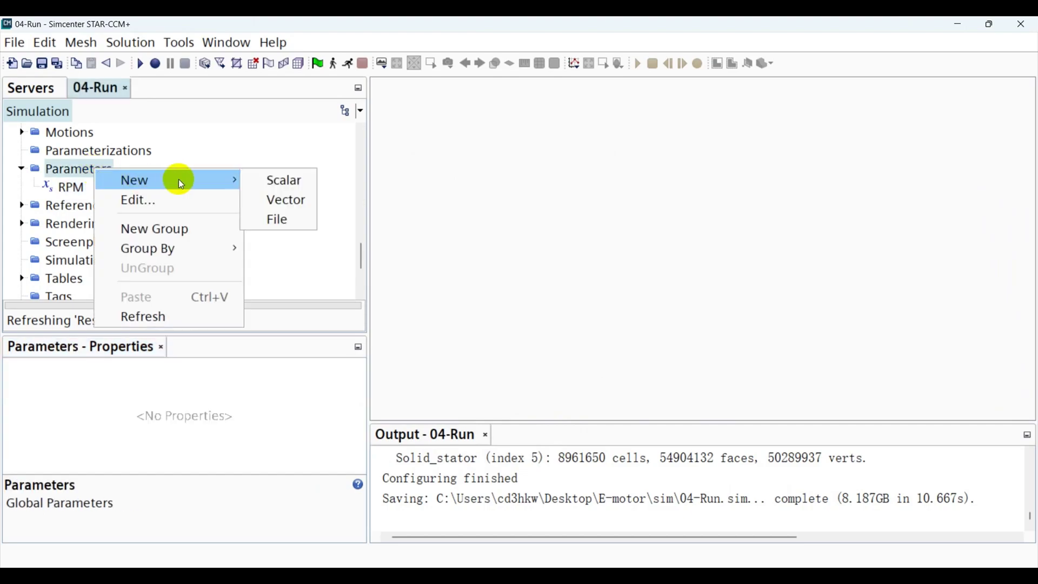
left_click(273, 182)
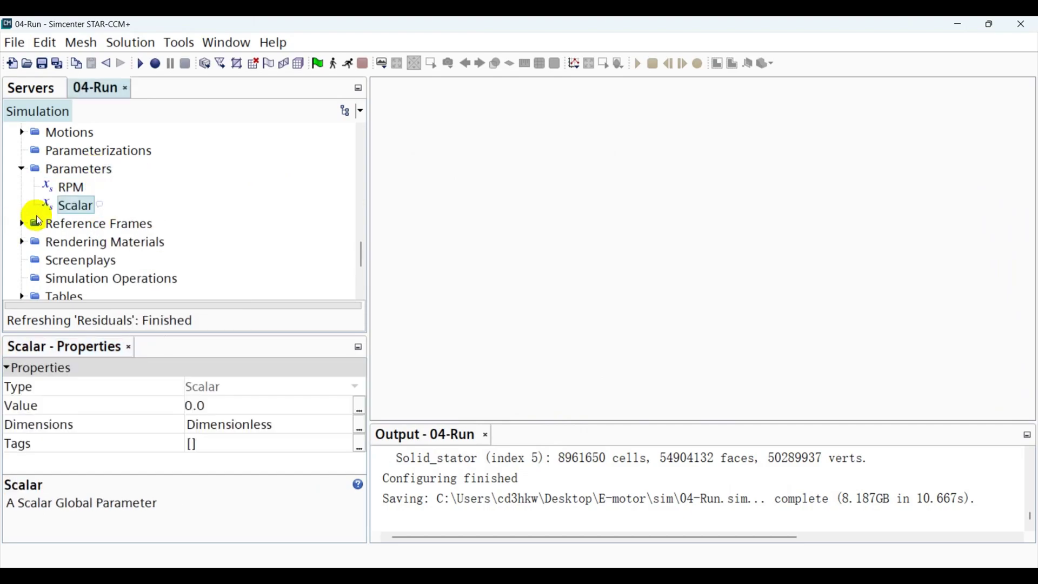
right_click(86, 205)
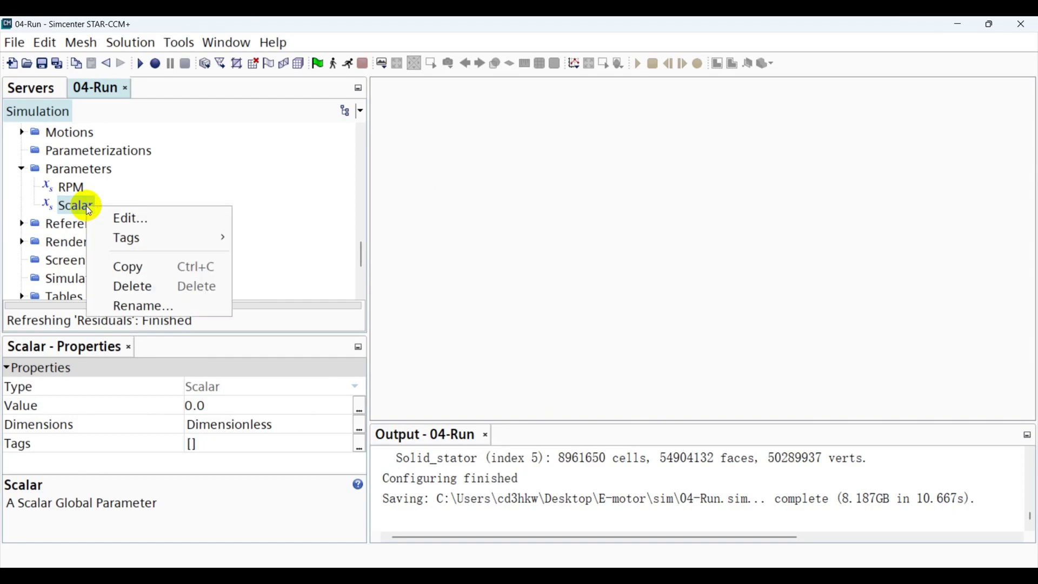
left_click(152, 304)
type("dt")
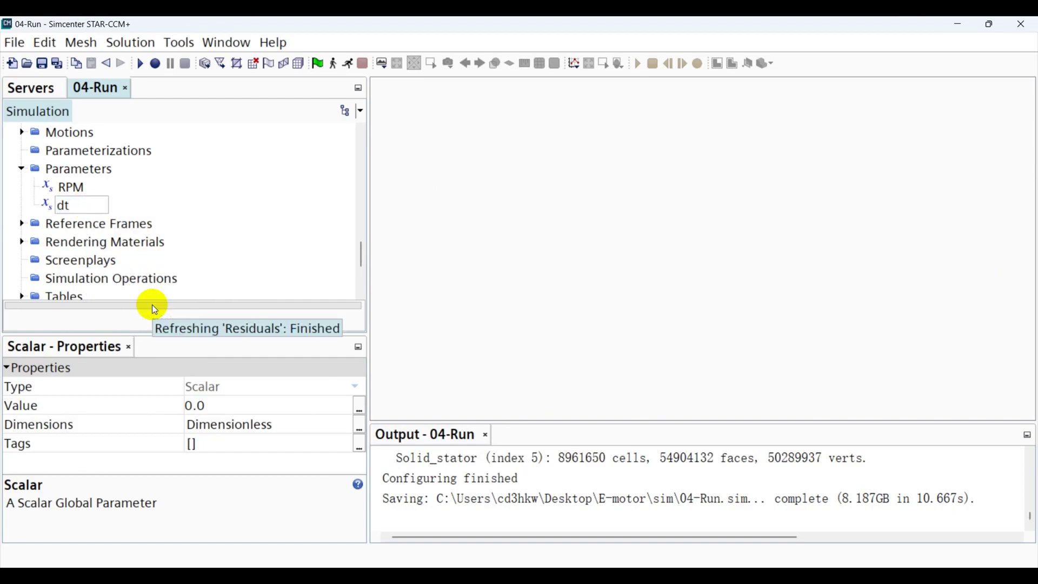
key("Return")
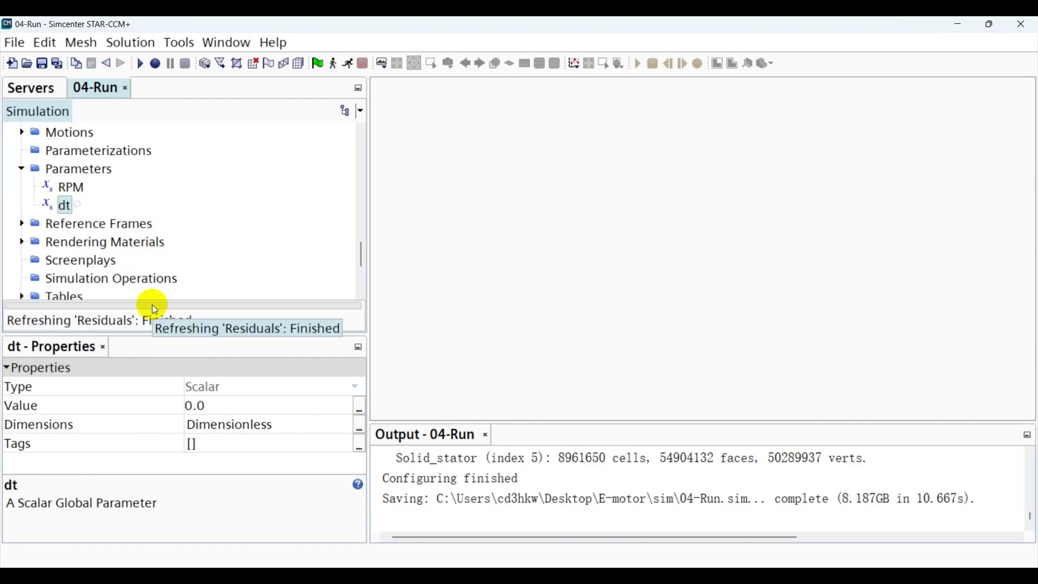
- Give the dt parameter time dimensions by setting the Time exponent to 1
left_click(354, 424)
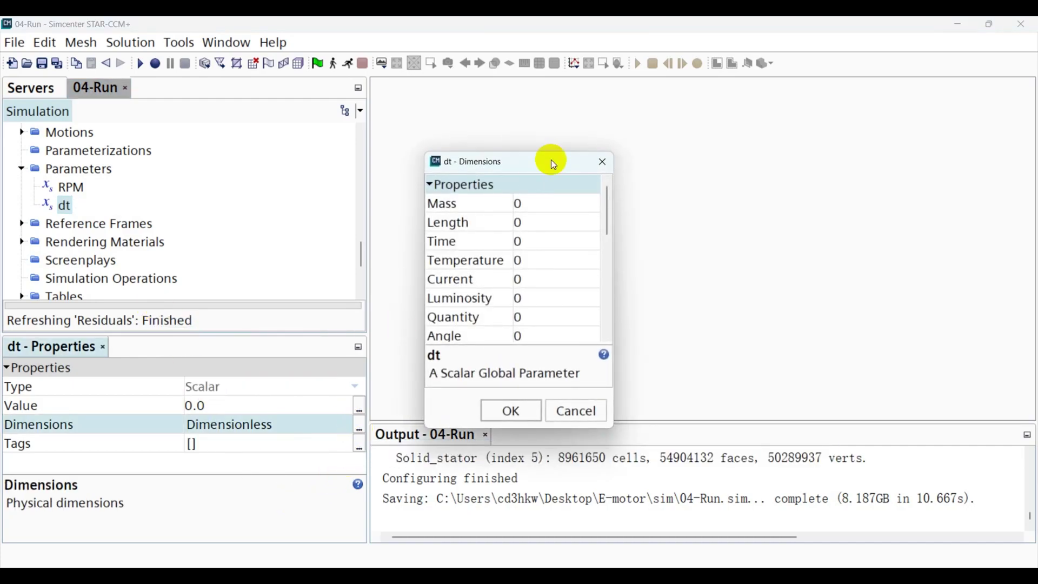
left_click(527, 242)
type("1")
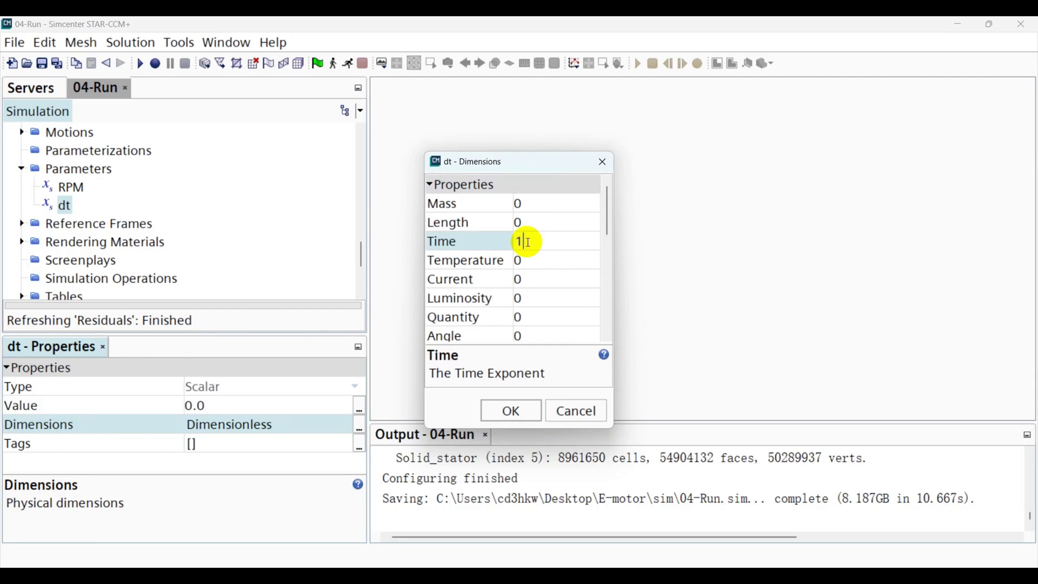
left_click(512, 412)
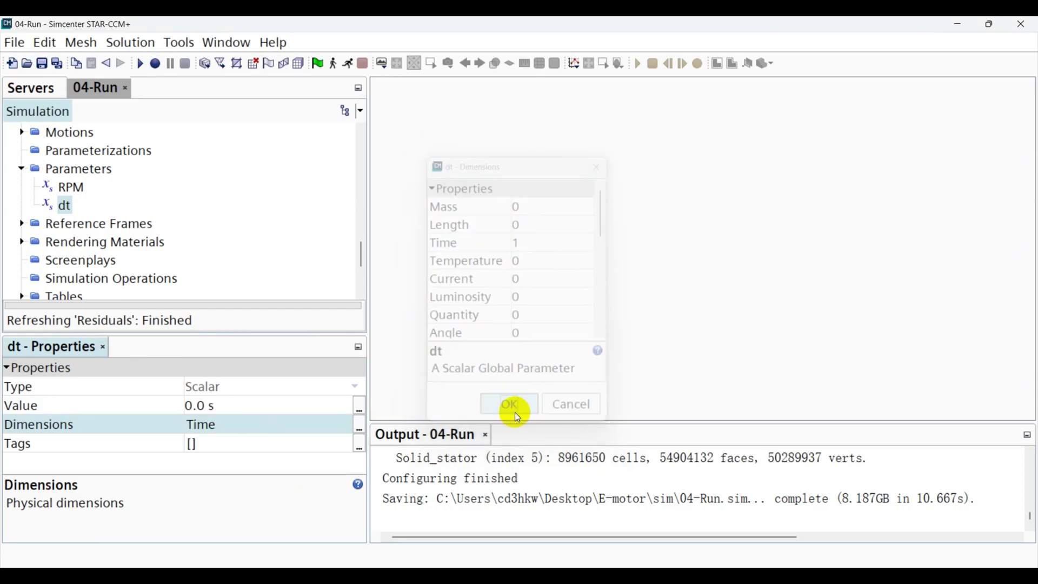
- Set the dt parameter's value to the expression <3 deg>/$RPM
left_click(329, 408)
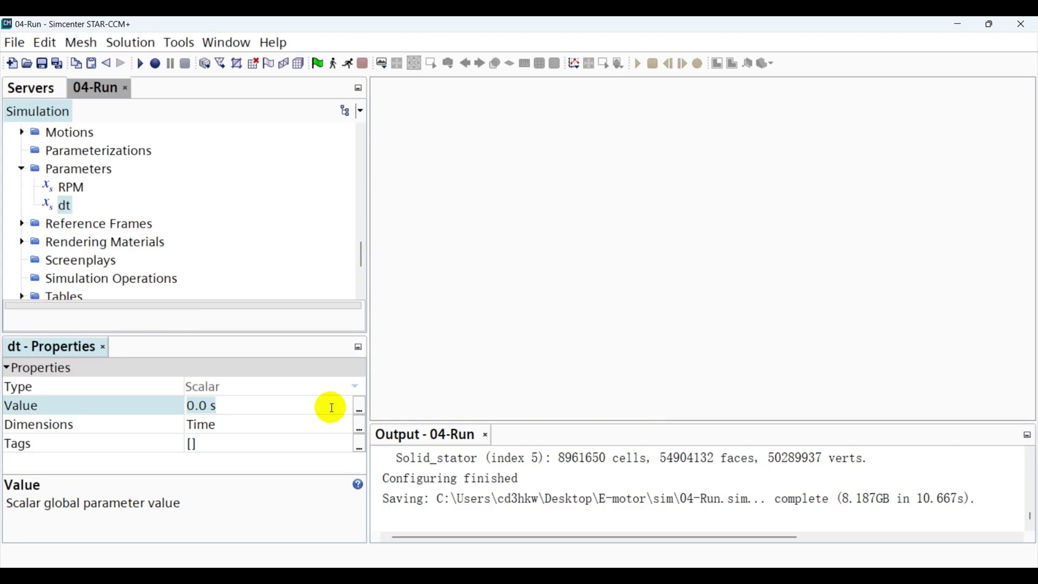
key("ctrl+a")
type("<>")
type("3 deg")
key("End")
type("/")
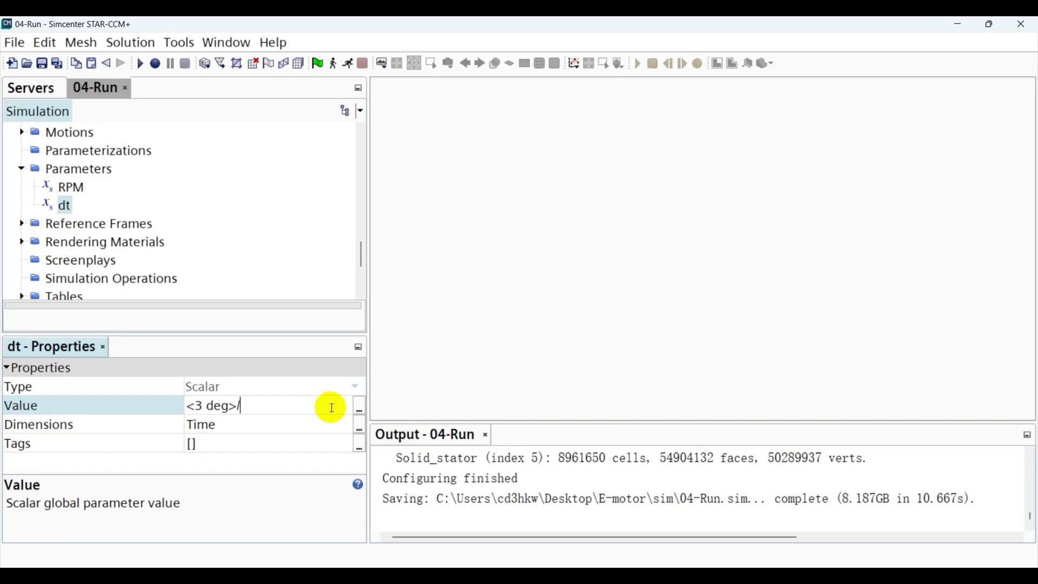
type("$RPM")
key("Return")
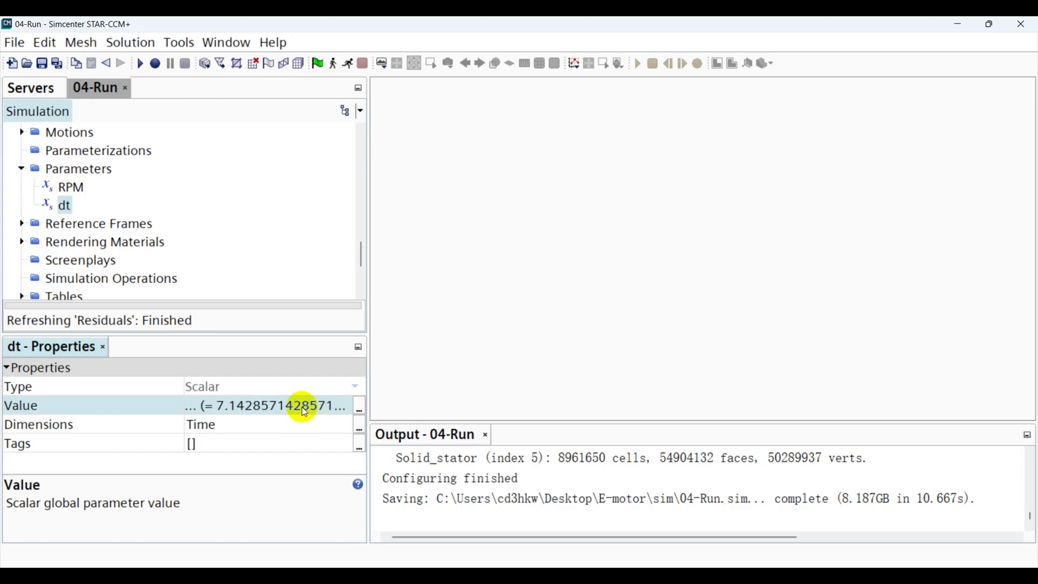
mouse_move(301, 408)
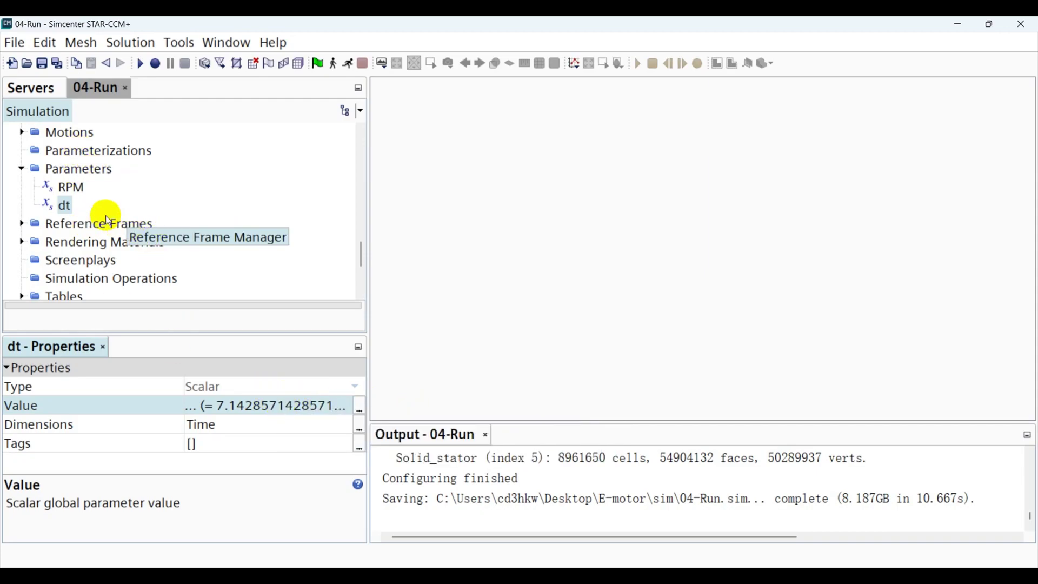
- Collapse the Tools folder and set the Implicit Unsteady solver's Time-Step to $dt
scroll(54, 206, "up", 2)
scroll(44, 213, "up", 3)
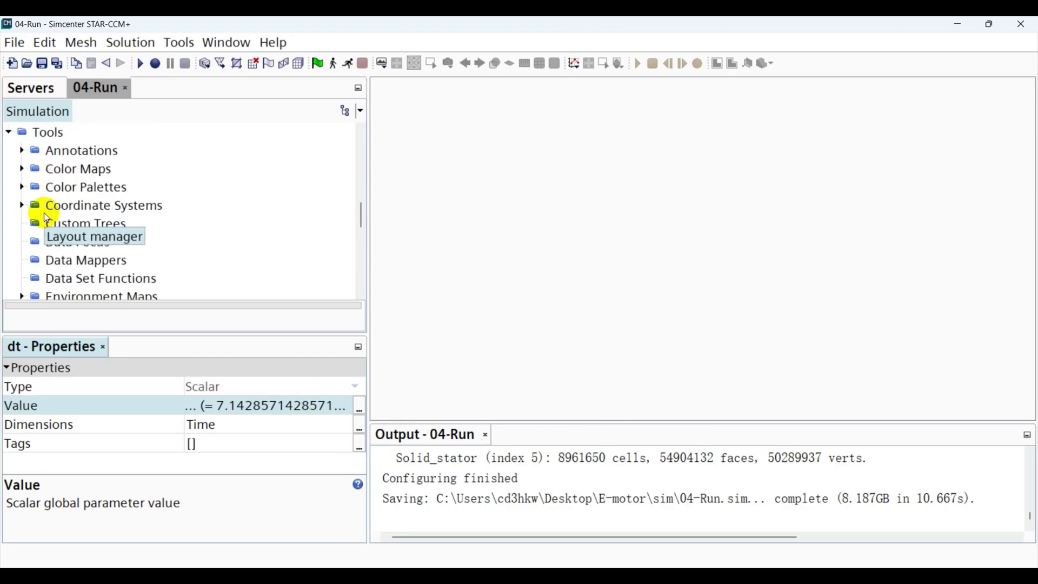
scroll(43, 212, "up", 2)
left_click(10, 187)
scroll(139, 205, "up", 6)
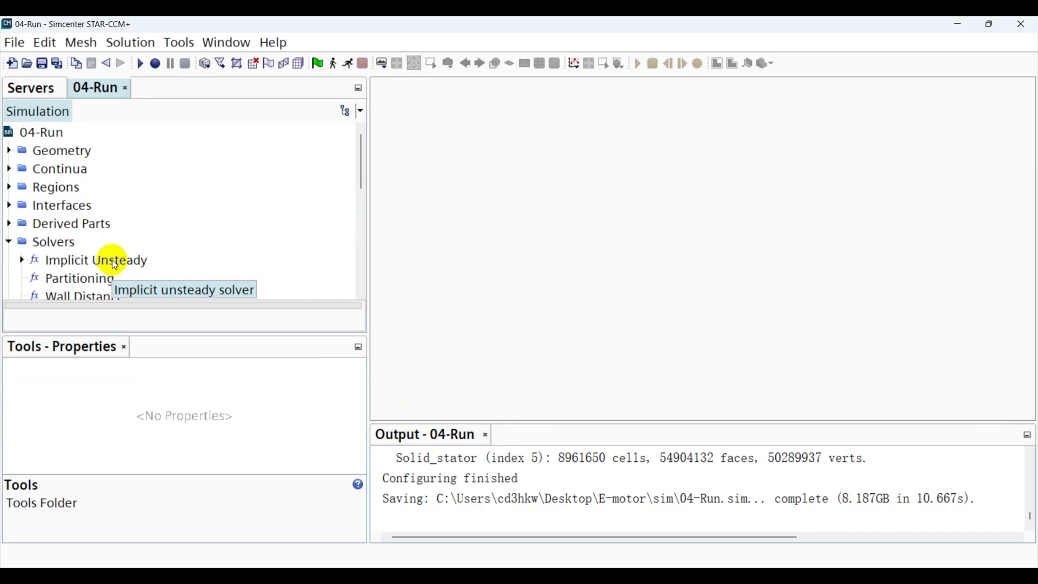
left_click(114, 262)
left_click(261, 390)
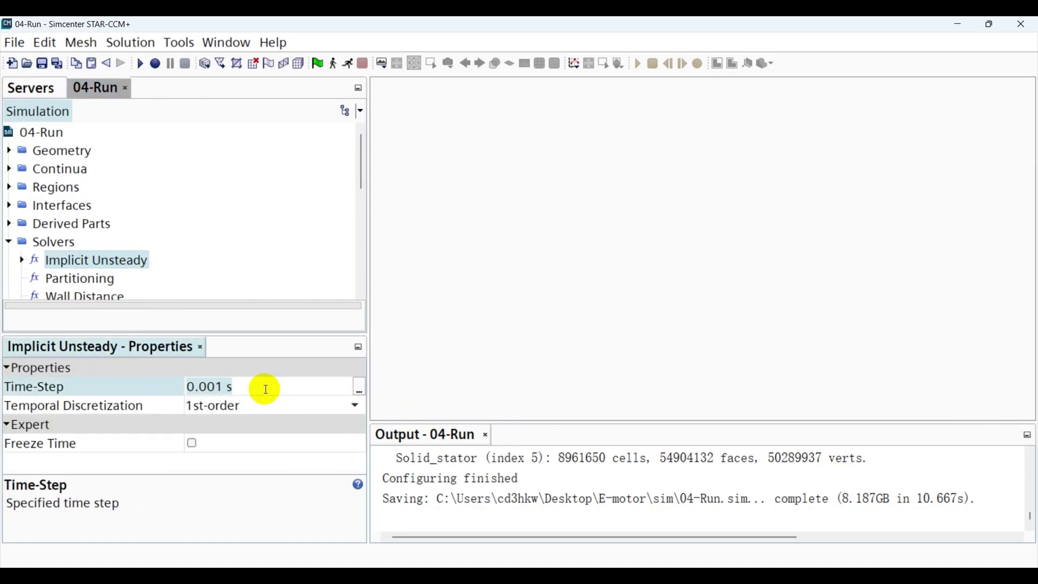
type("$dt")
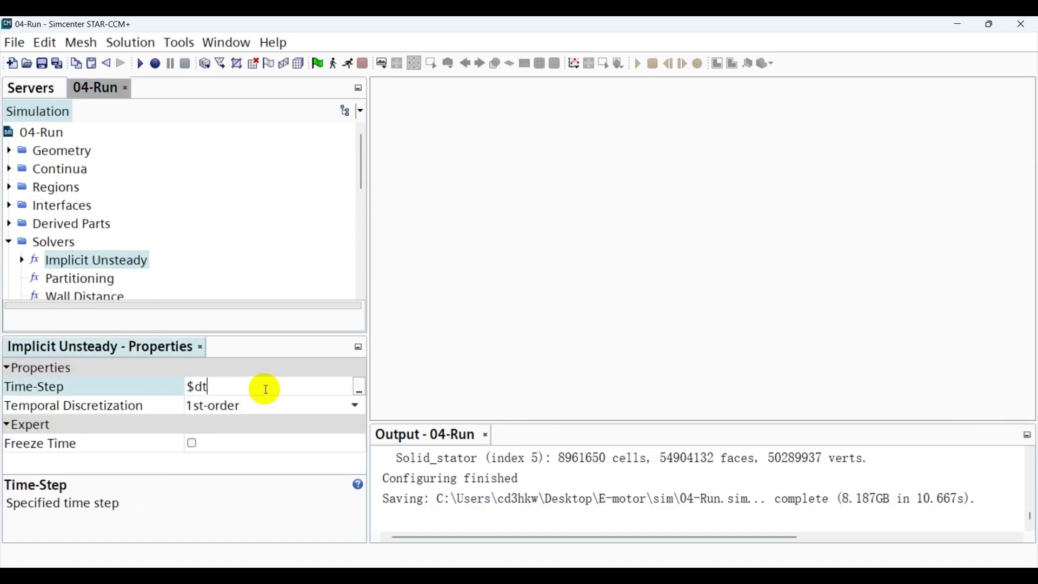
key("Return")
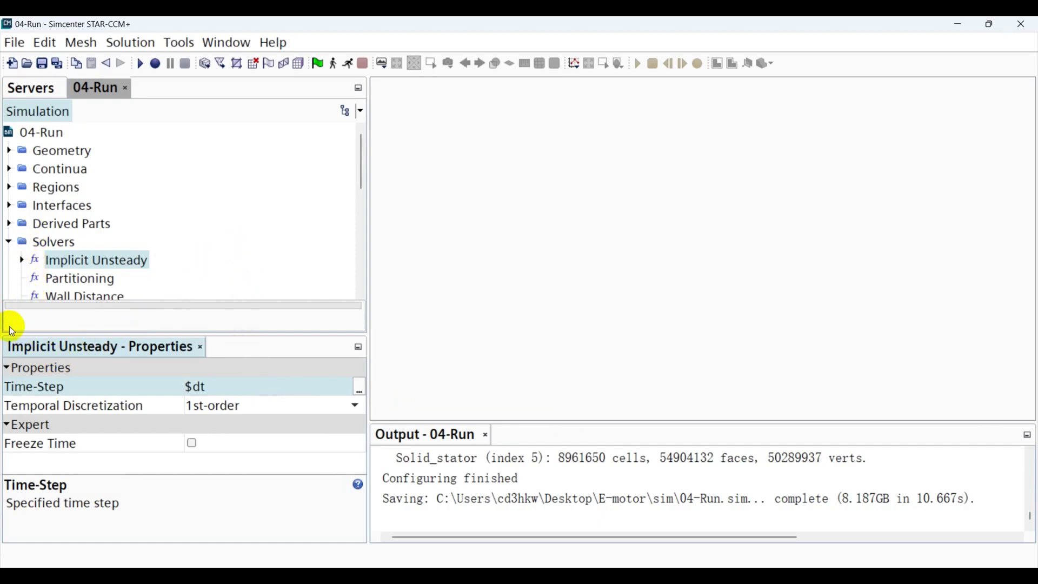
scroll(146, 260, "down", 2)
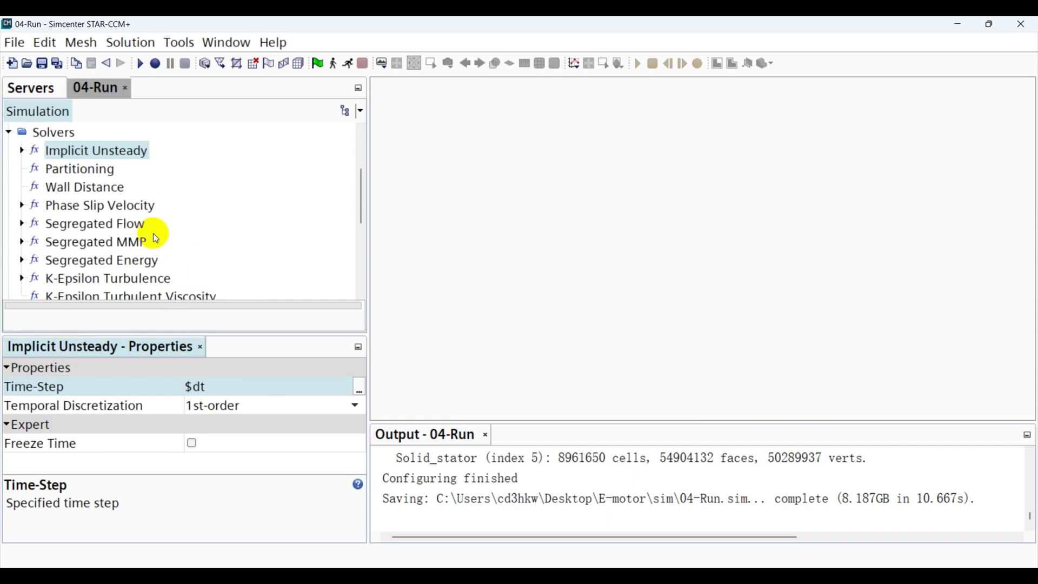
- Set the Phase Slip Velocity solver's body force smoothing iterations to 0 and restore them to 5
left_click(113, 190)
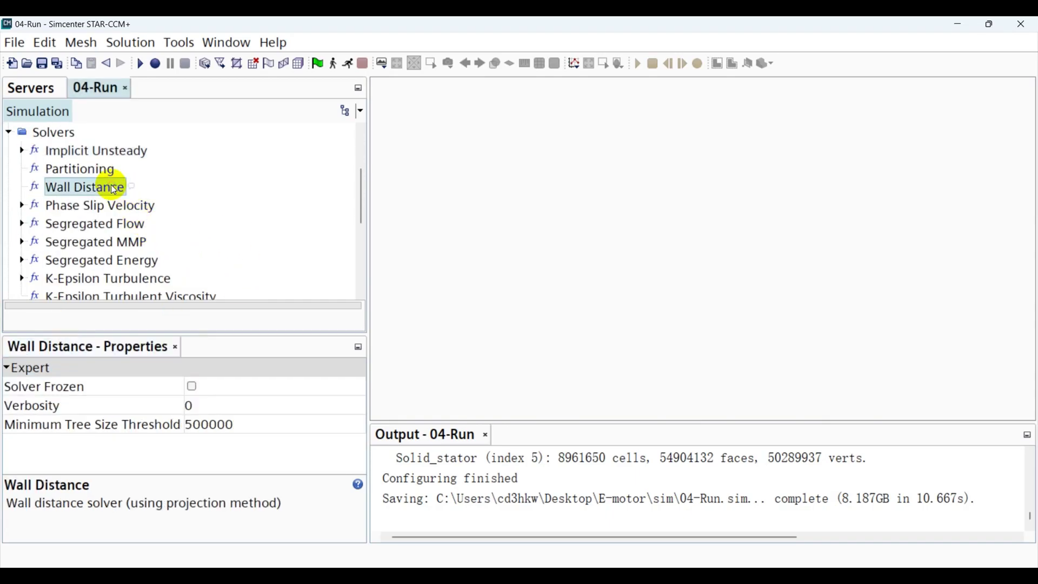
left_click(119, 207)
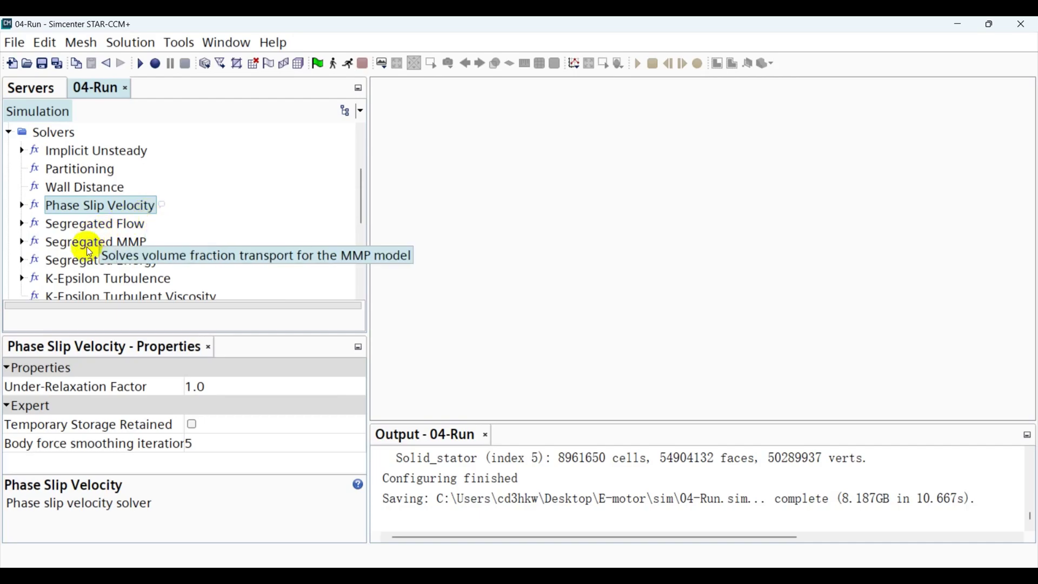
left_click(191, 445)
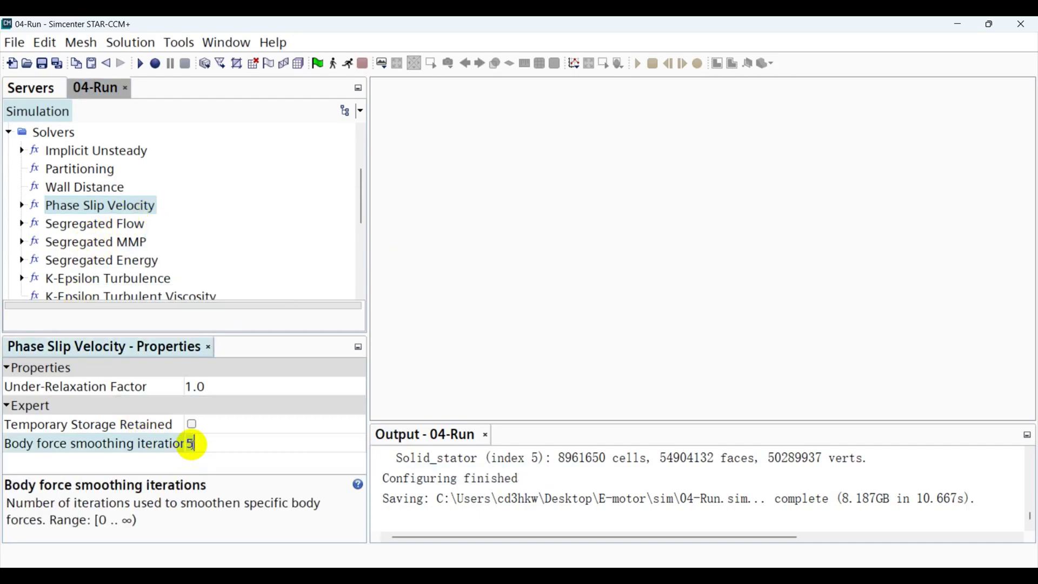
type("0")
key("Return")
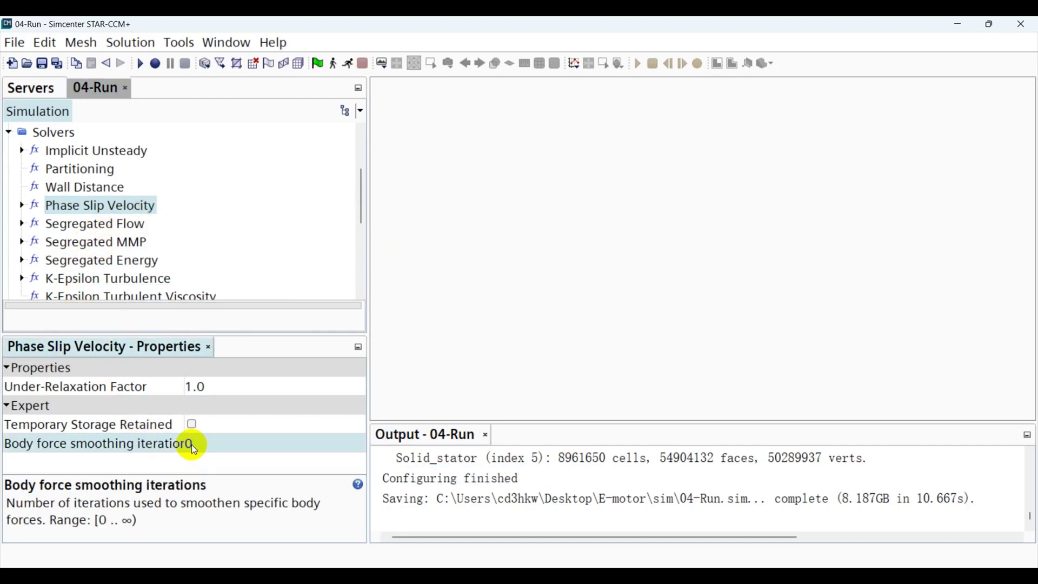
left_click(191, 444)
type("5")
key("Return")
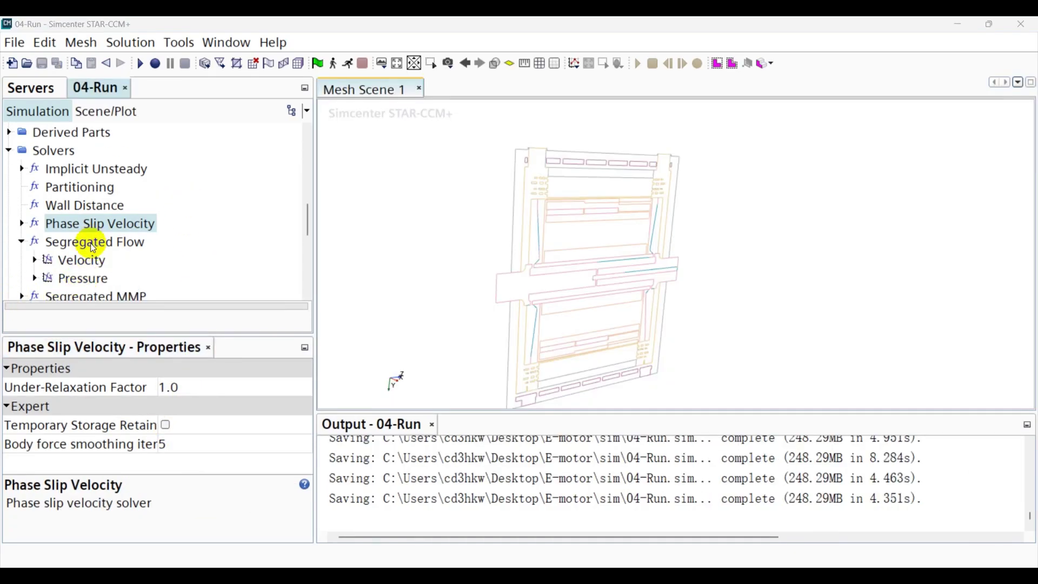
- Set the Segregated Flow solver's velocity under-relaxation factor to 0.9
left_click(93, 244)
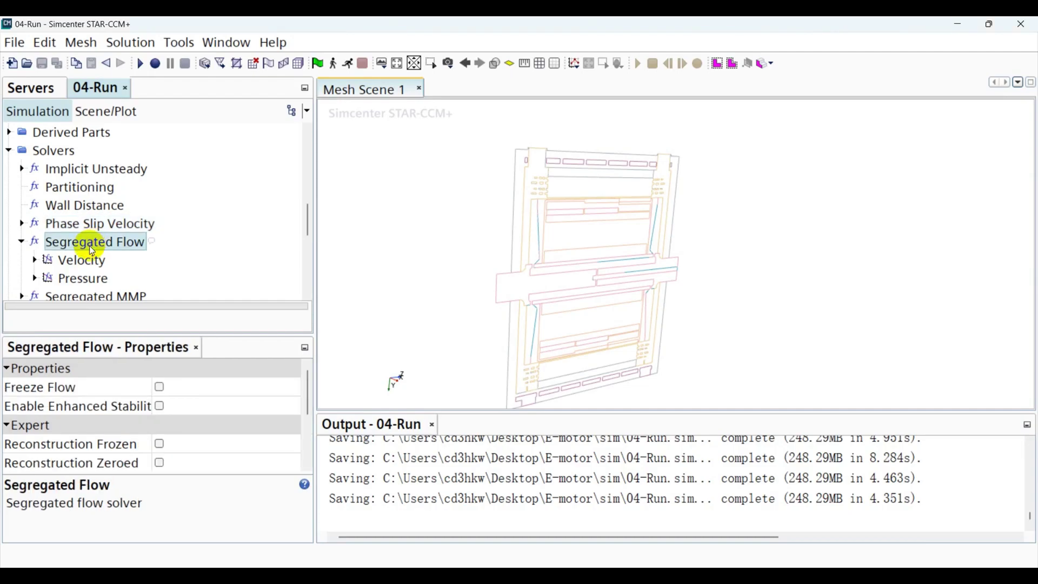
left_click(80, 261)
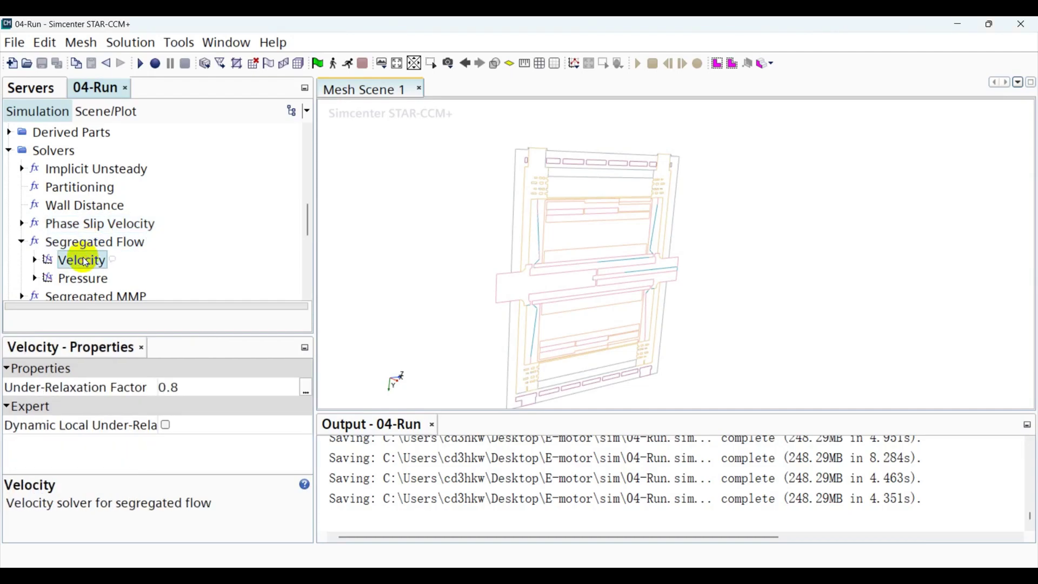
left_click(188, 387)
key("BackSpace")
type("9")
key("Return")
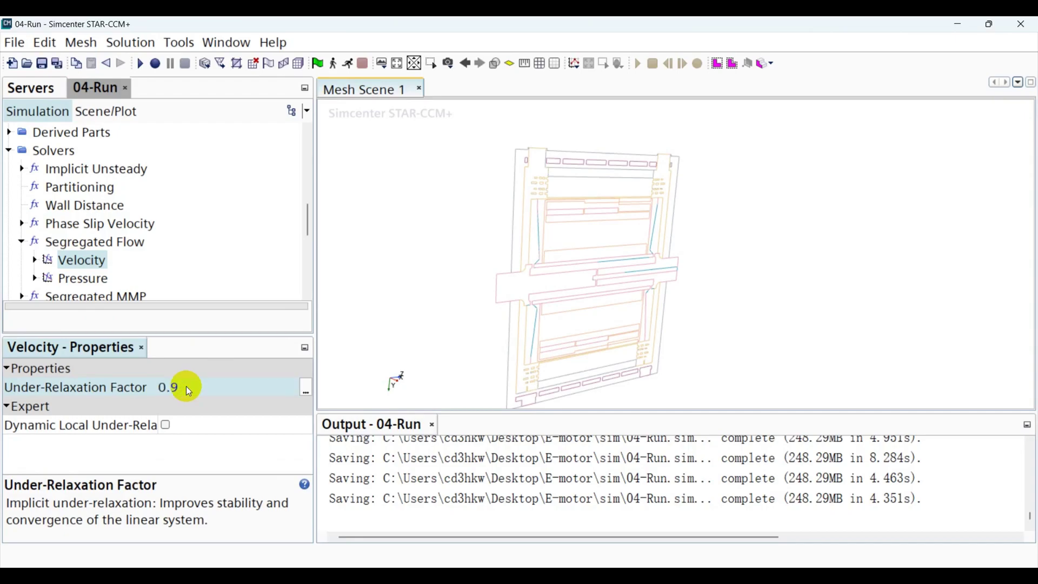
- Change the ramp method of the velocity under-relaxation factor to Linear Ramp
left_click(35, 260)
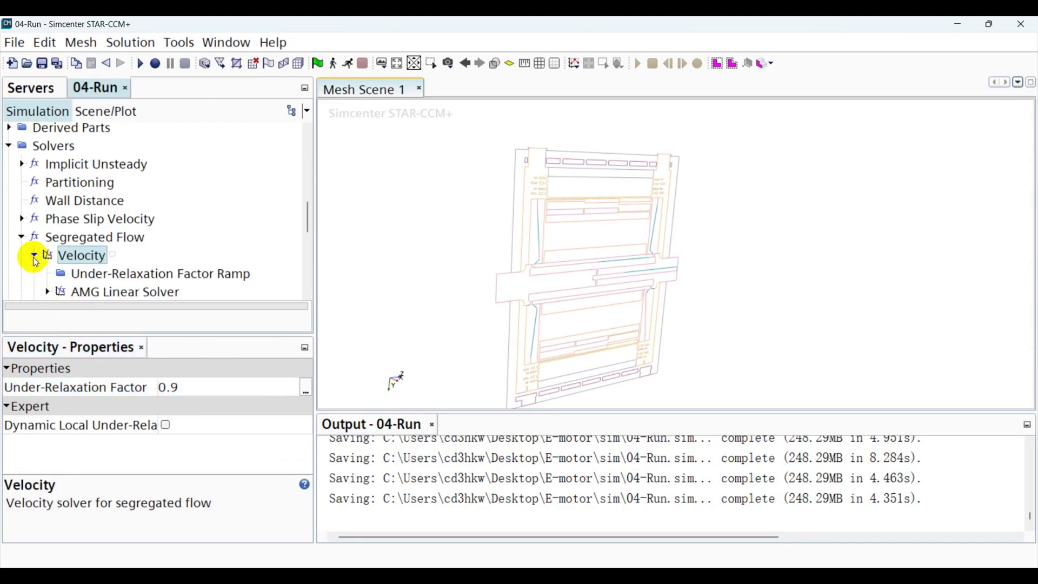
scroll(162, 253, "down", 1)
left_click(129, 220)
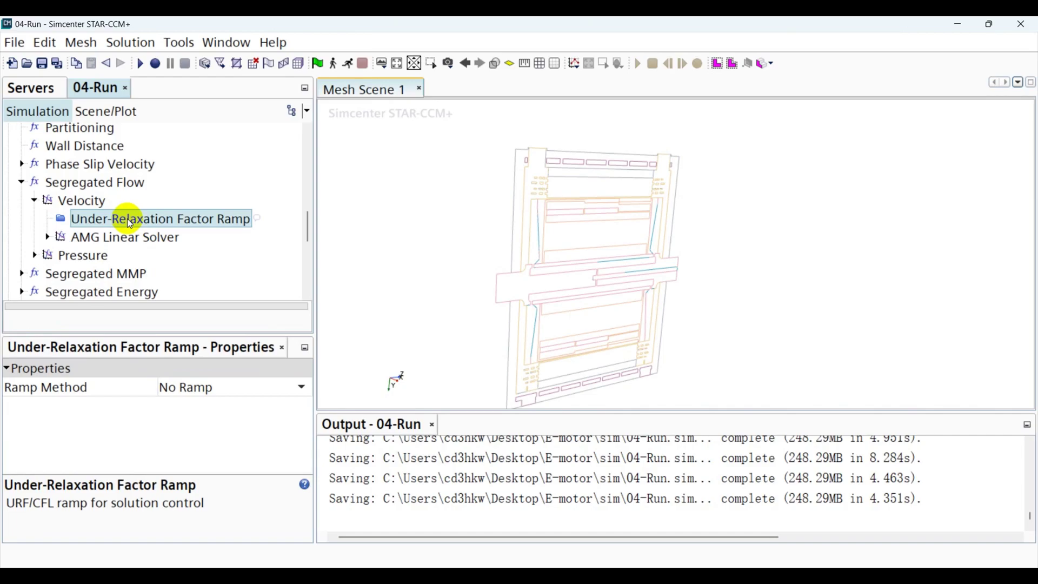
left_click(224, 387)
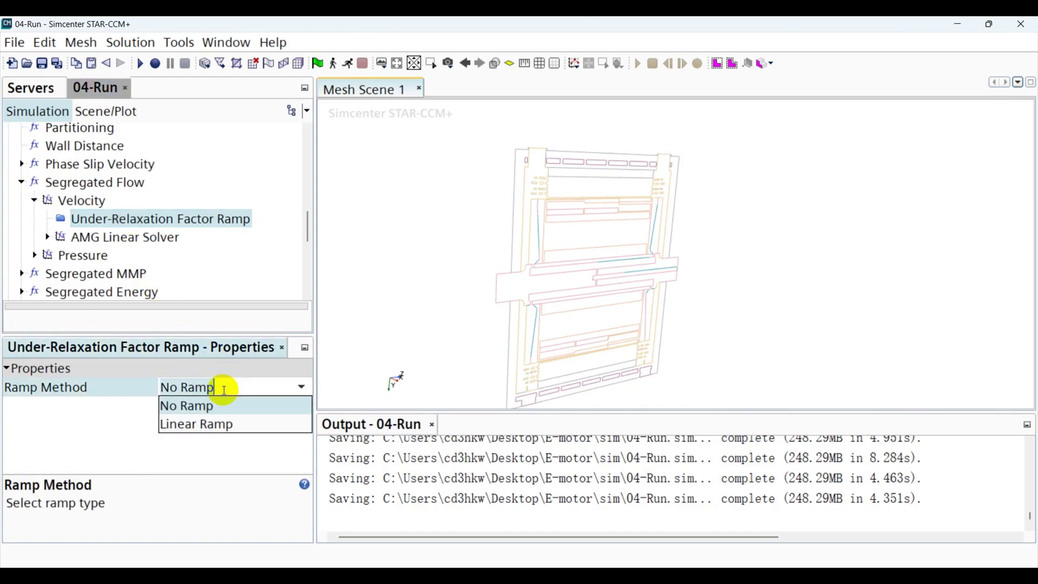
left_click(227, 426)
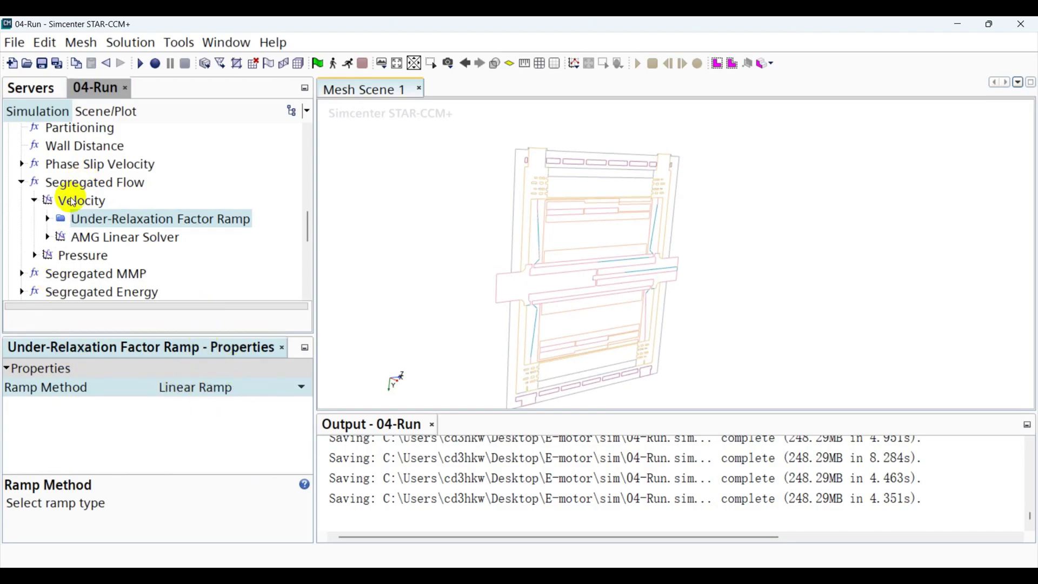
- Set the velocity linear ramp's end iteration to 400 and its initial value to 0.1
left_click(49, 219)
left_click(100, 238)
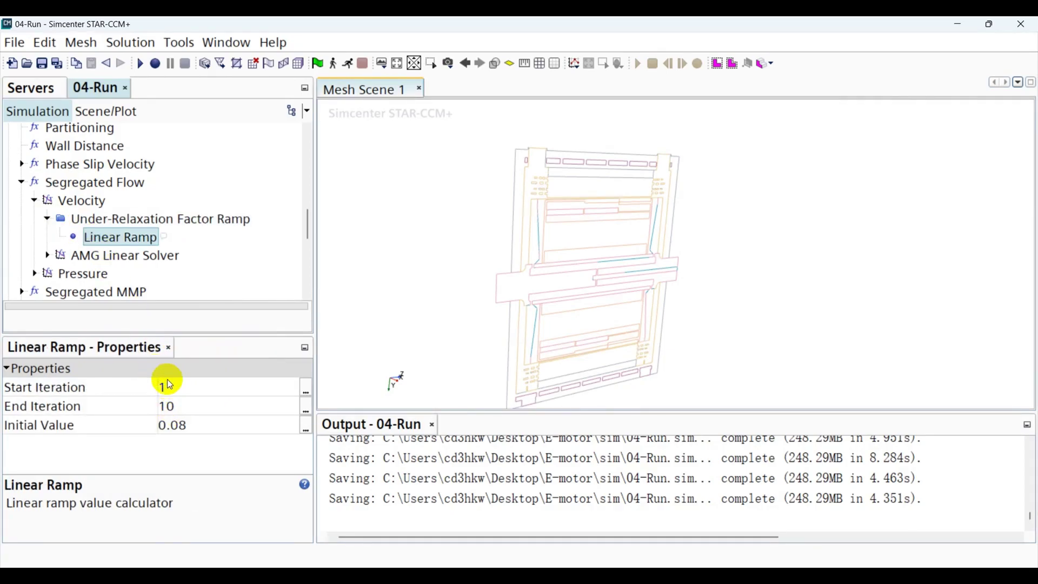
left_click(174, 407)
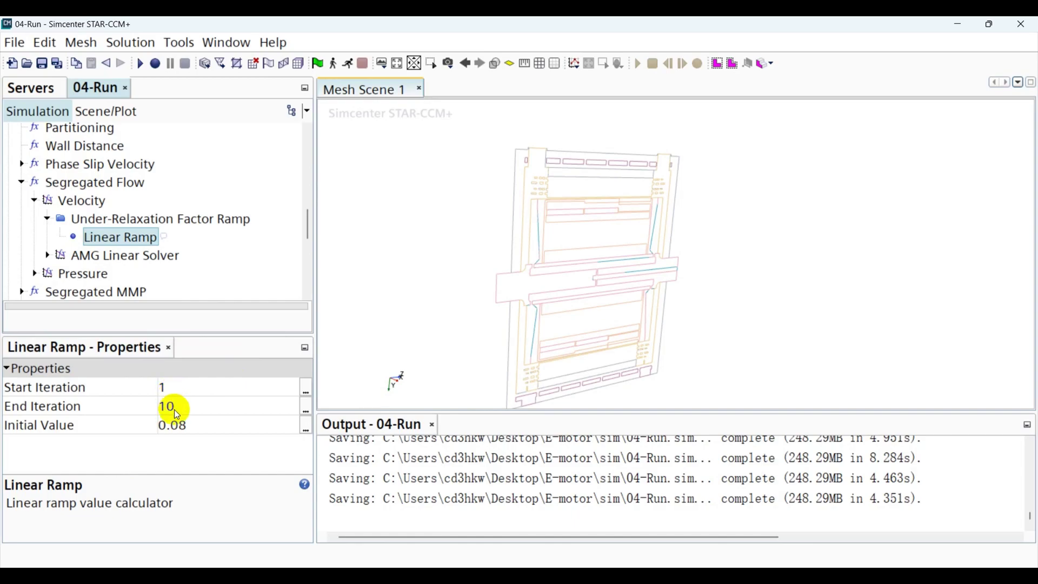
type("400")
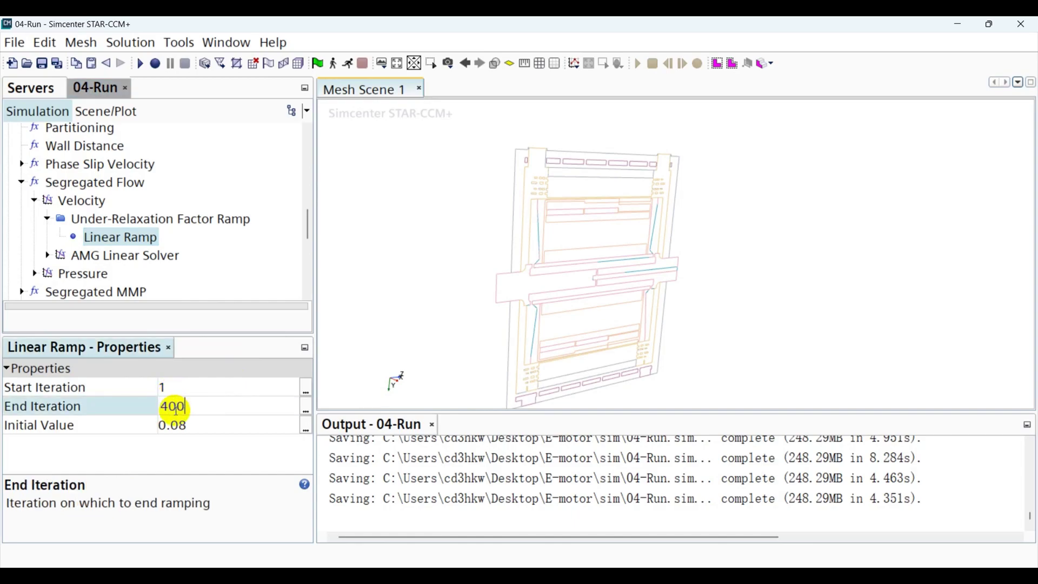
key("Return")
left_click(185, 426)
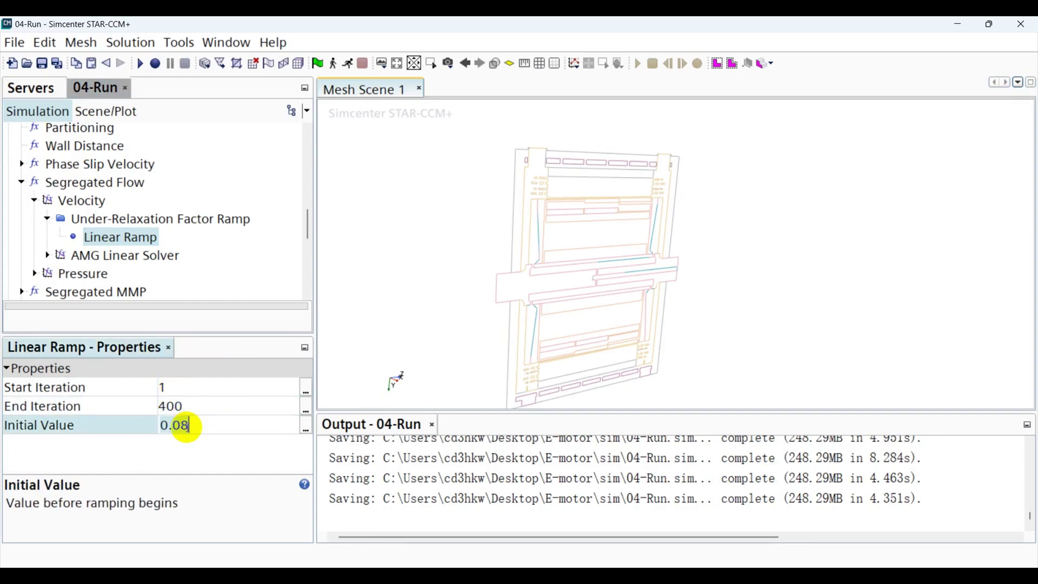
key("BackSpace")
key("BackSpace")
type("1")
key("Return")
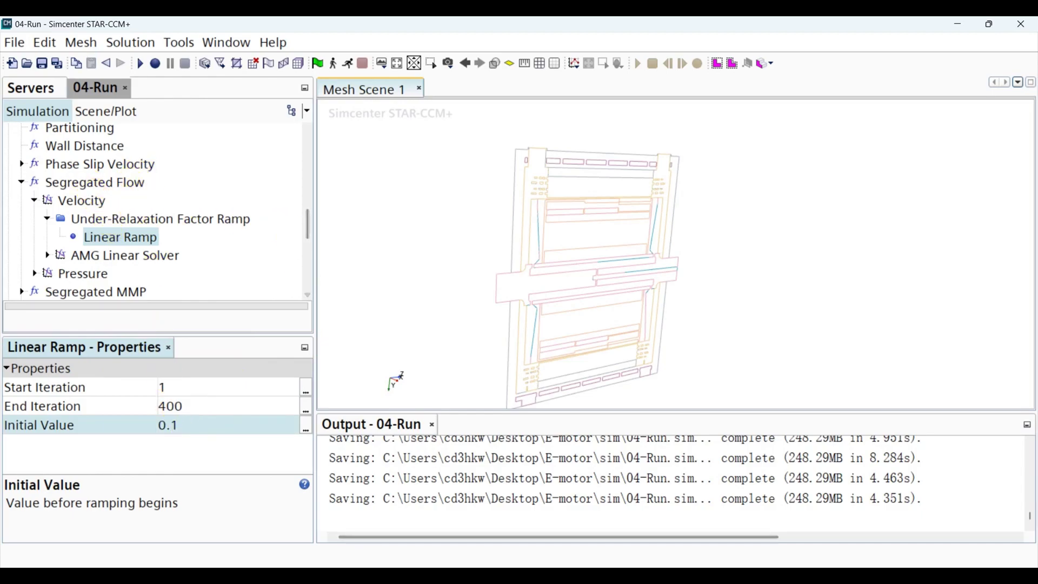
- Set the convergence tolerance of the velocity AMG Linear Solver to 0.01
left_click(139, 260)
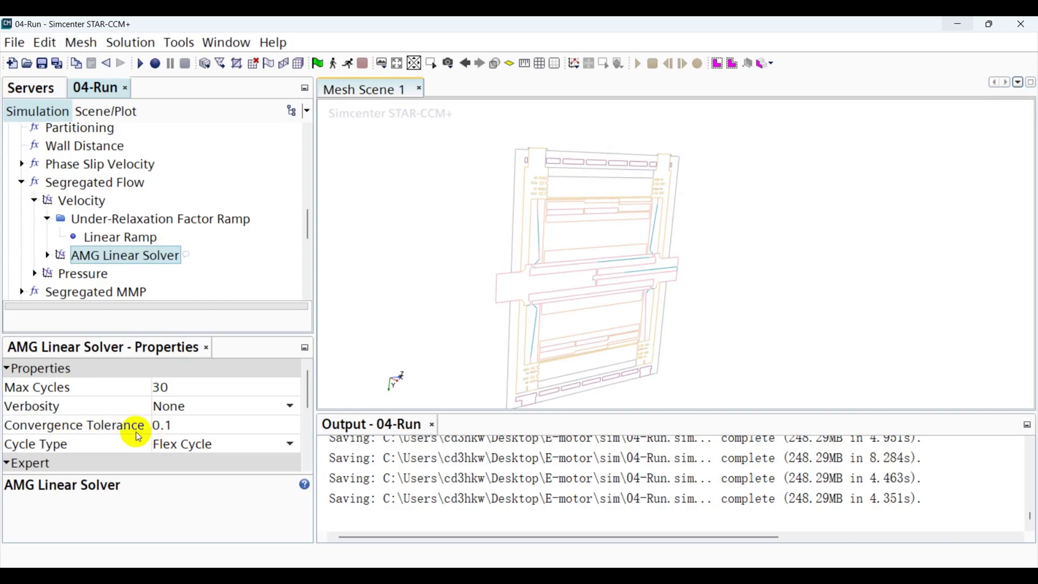
left_click(168, 427)
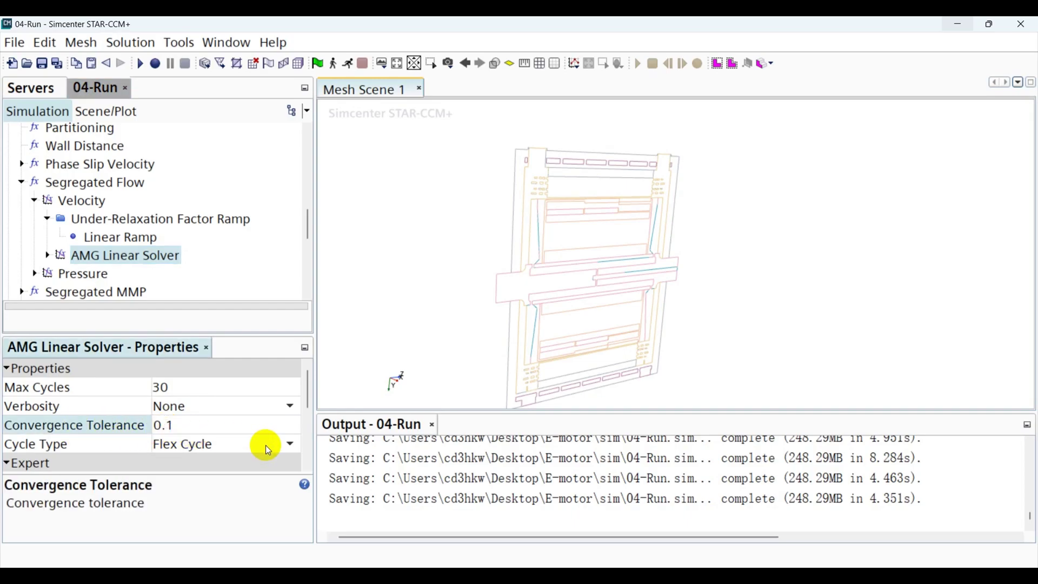
type("0")
key("Return")
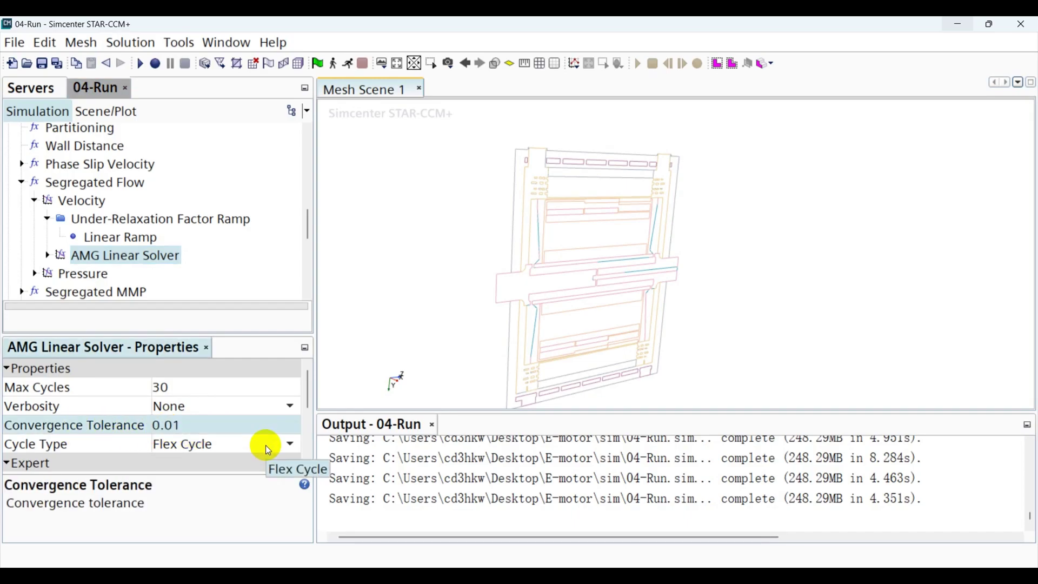
- Set the Segregated Flow solver's pressure under-relaxation factor to 0.3
left_click(98, 276)
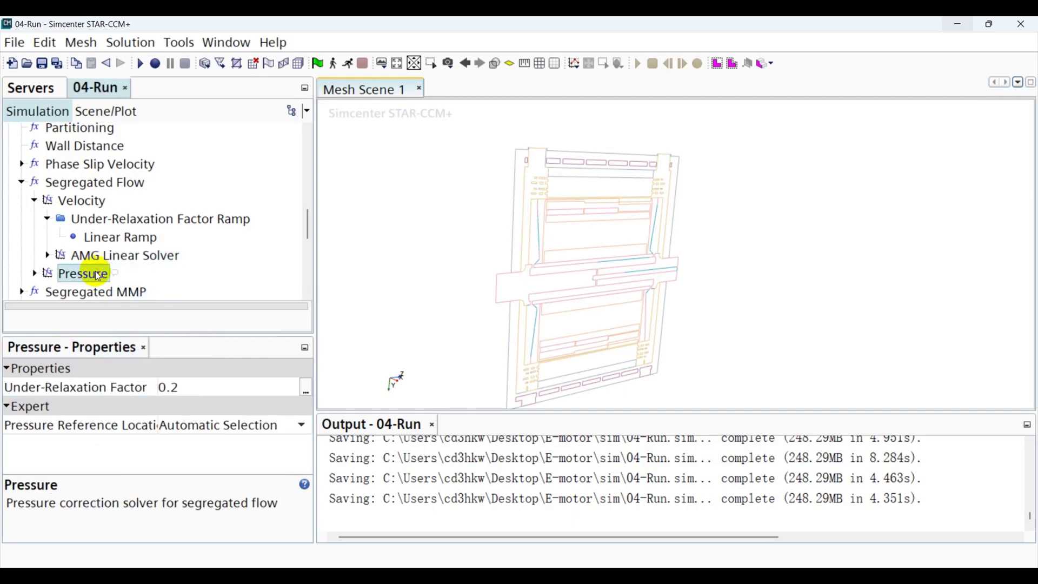
left_click(177, 388)
key("BackSpace")
type("3")
key("Return")
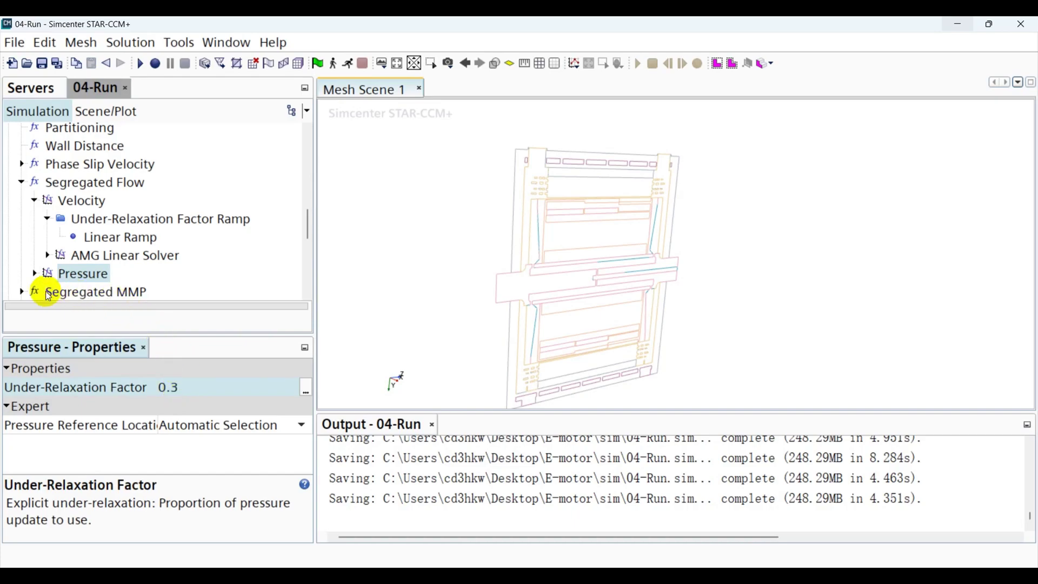
- Set the convergence tolerance of the pressure AMG Linear Solver to 0.01
left_click(33, 274)
left_click(123, 292)
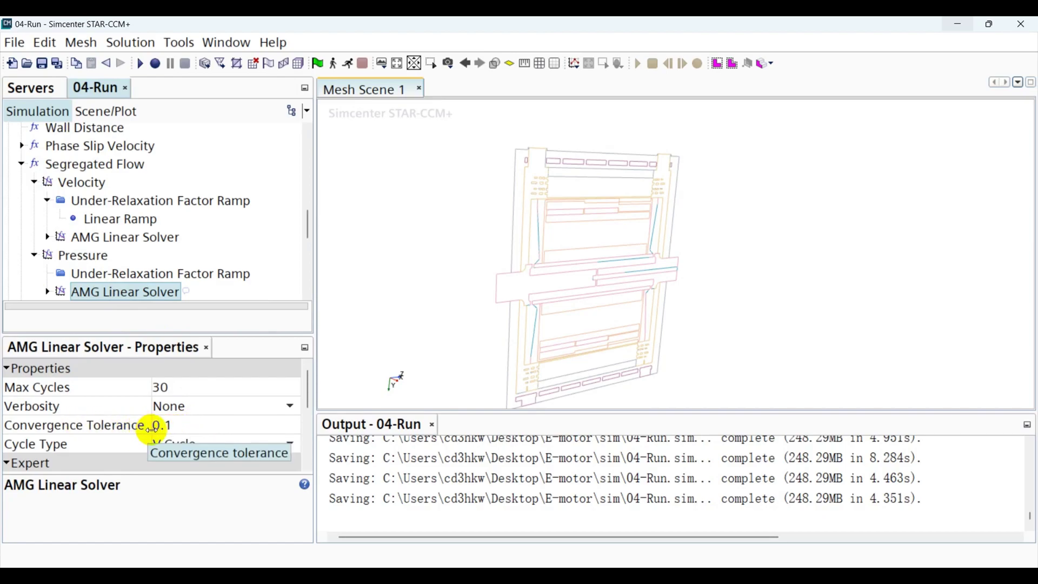
left_click(167, 426)
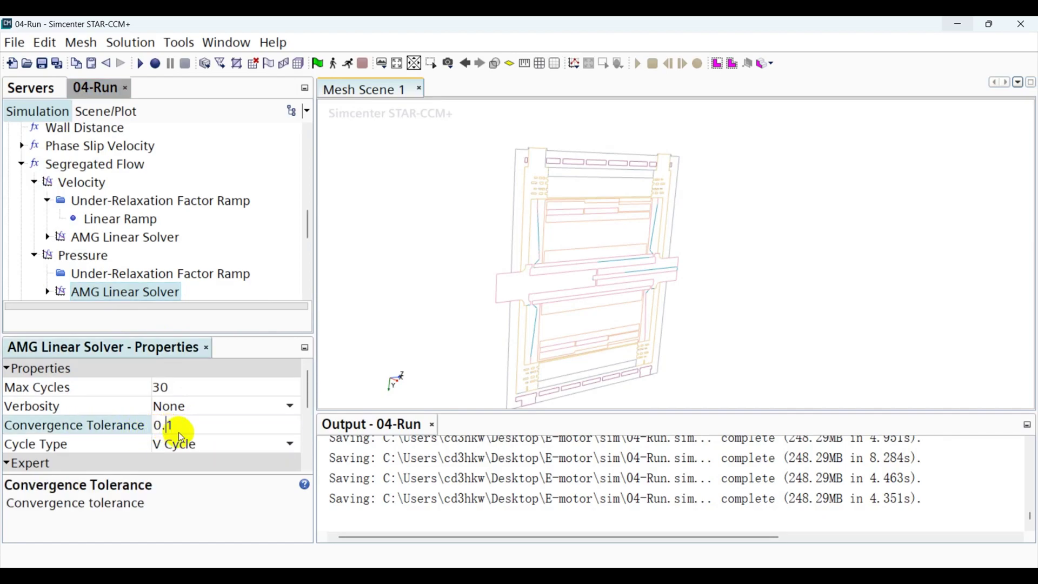
type("0")
key("Return")
- Change the pressure AMG Linear Solver's acceleration method to Bi Conjugate Gradient Stabilized
scroll(189, 419, "down", 3)
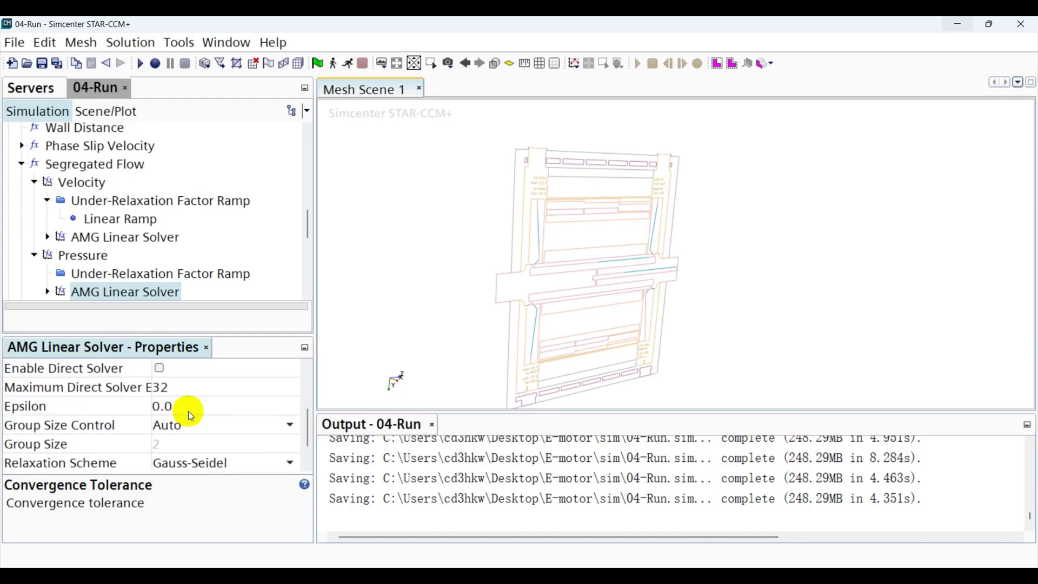
scroll(191, 416, "down", 1)
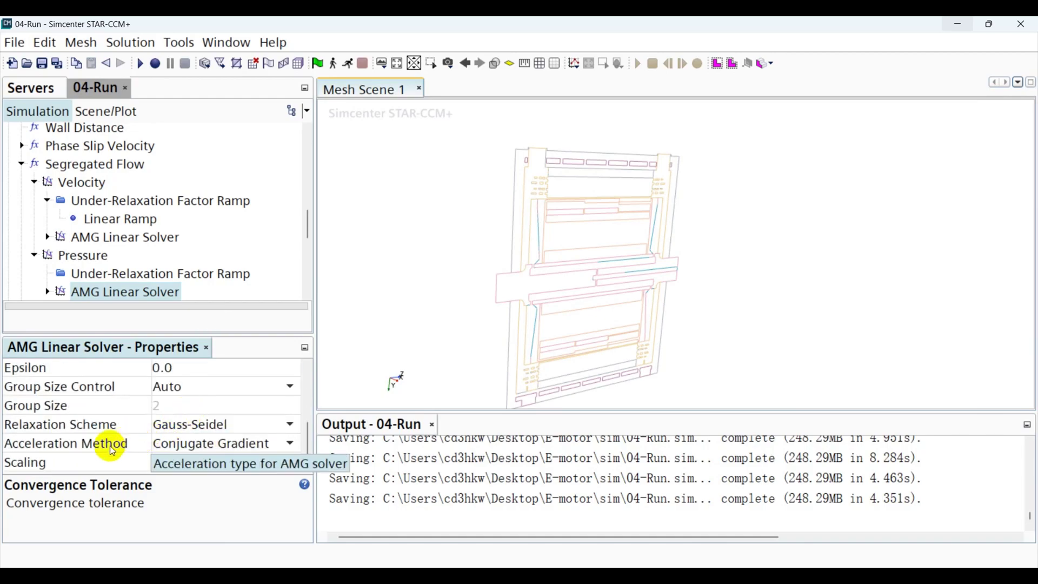
left_click(188, 444)
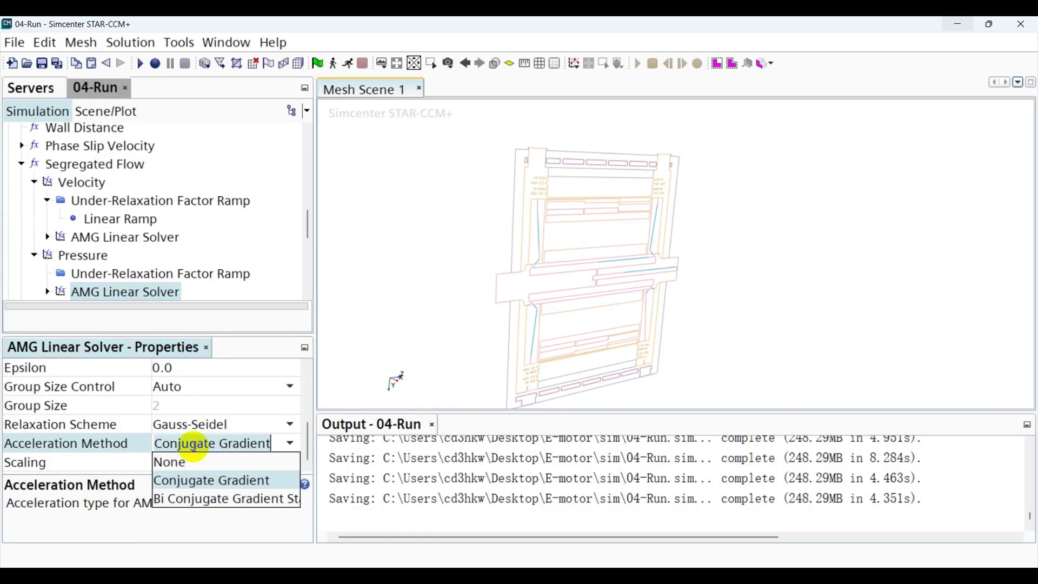
left_click(205, 498)
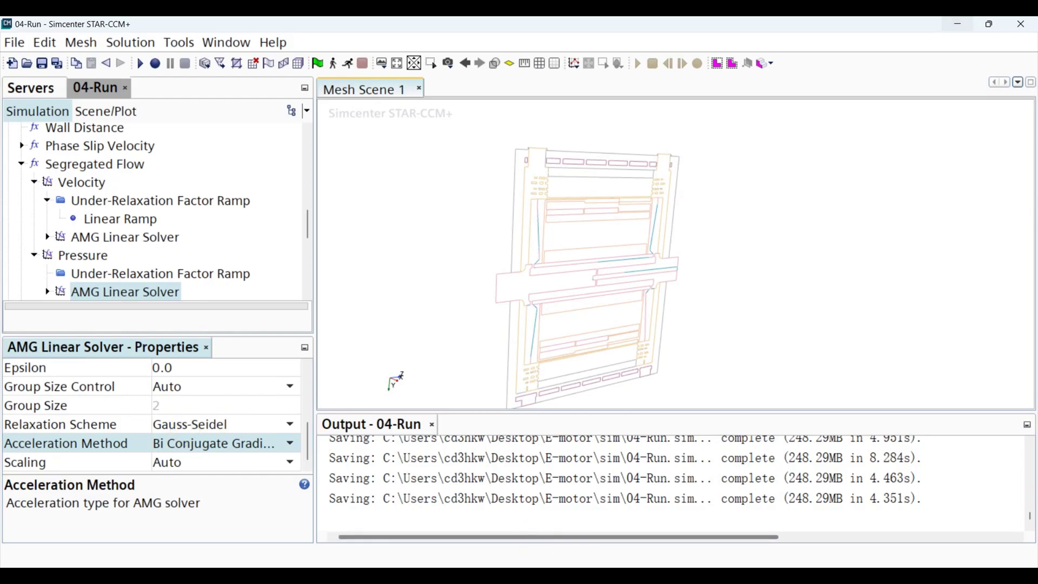
- Set the under-relaxation factor of the Segregated MMP solver's Single-Step scheme to 1.0
scroll(112, 249, "down", 2)
left_click(112, 249)
left_click(108, 238)
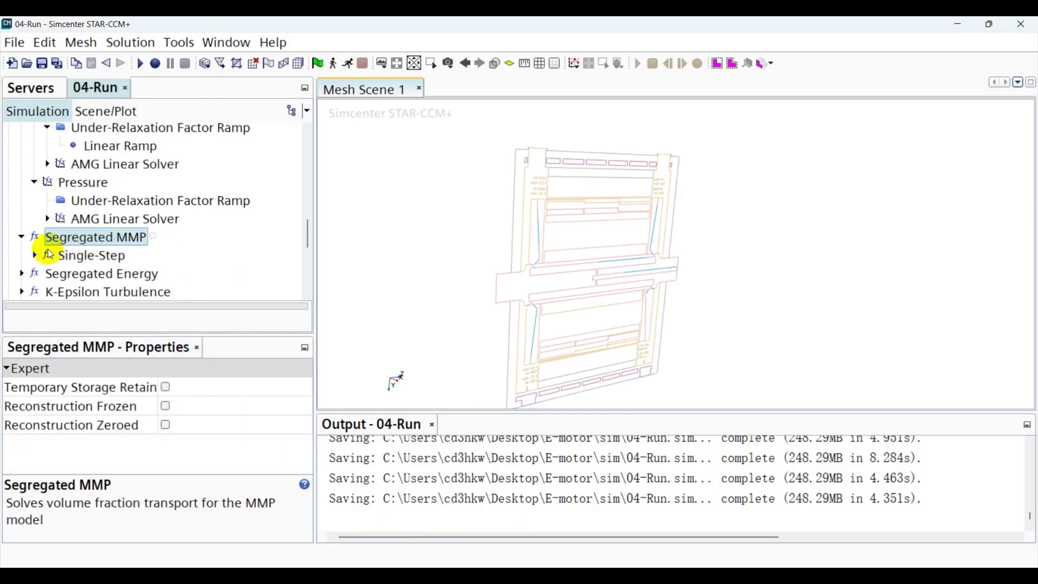
left_click(67, 255)
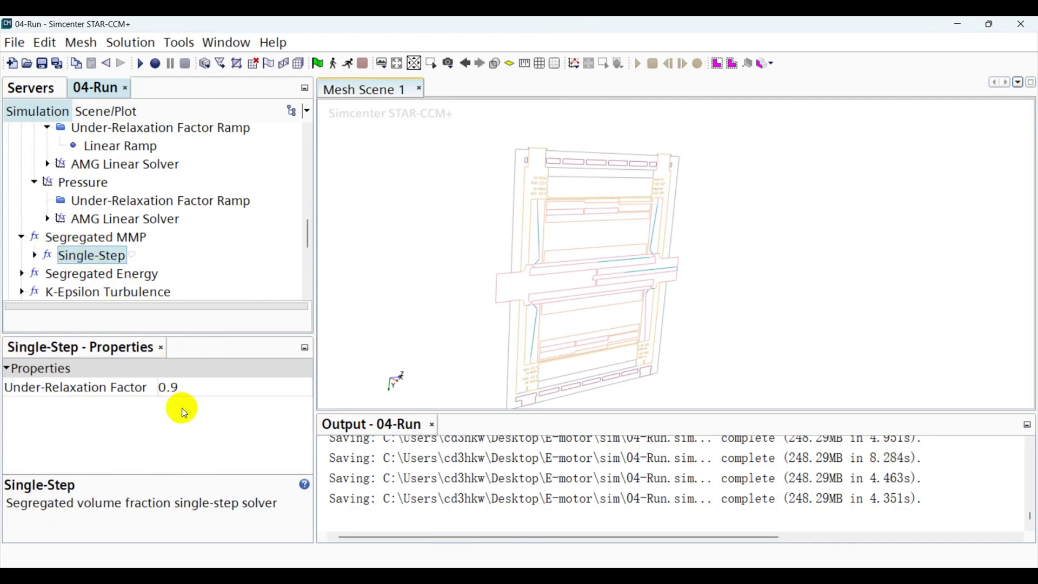
left_click(180, 387)
left_click(183, 387)
key("BackSpace")
key("BackSpace")
key("BackSpace")
type("1")
key("Return")
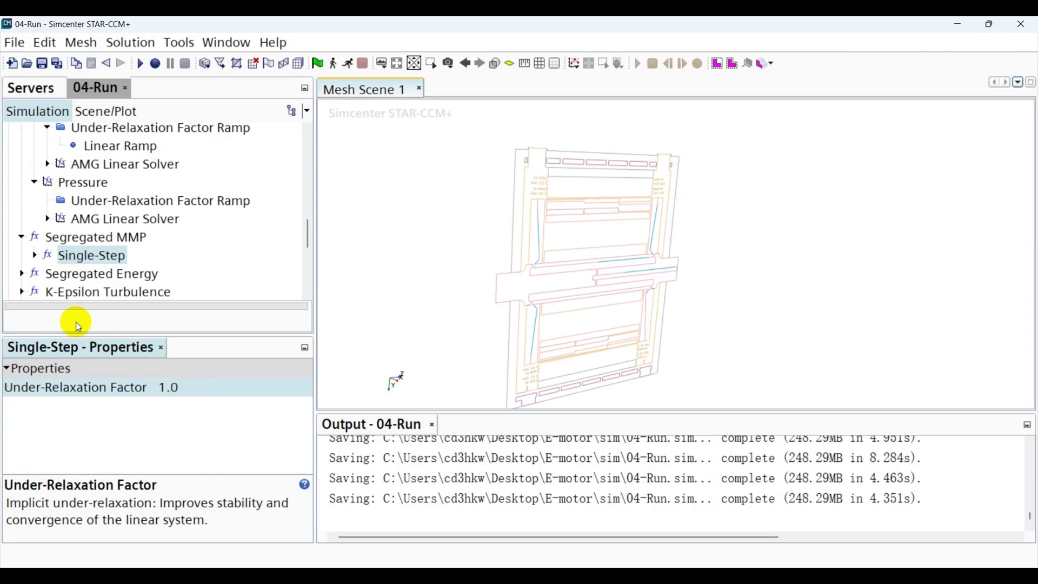
- Set the convergence tolerance of the Segregated MMP Single-Step AMG Linear Solver to 0.01
left_click(34, 255)
left_click(120, 294)
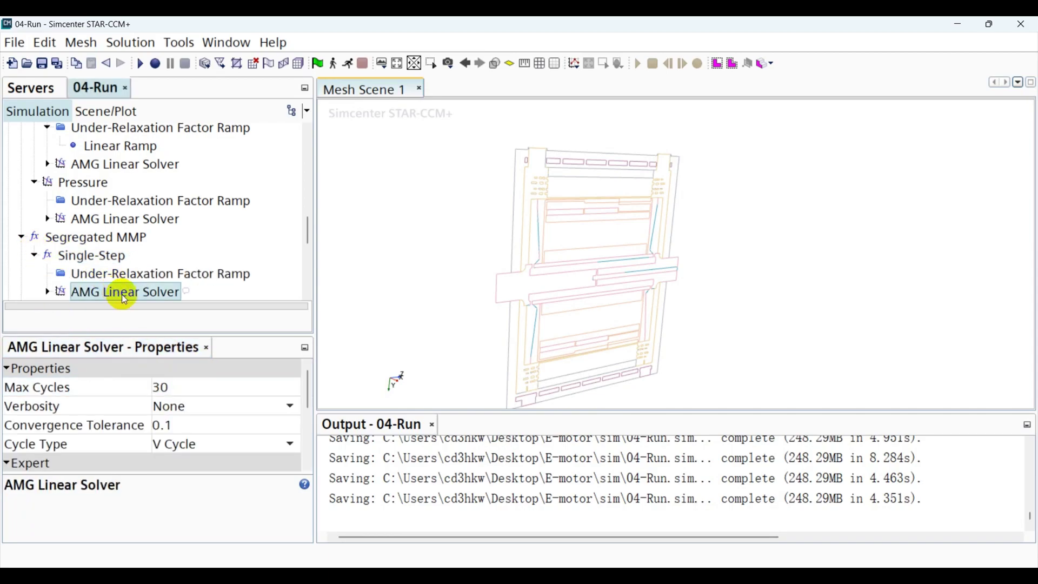
left_click(161, 429)
type("0")
key("Return")
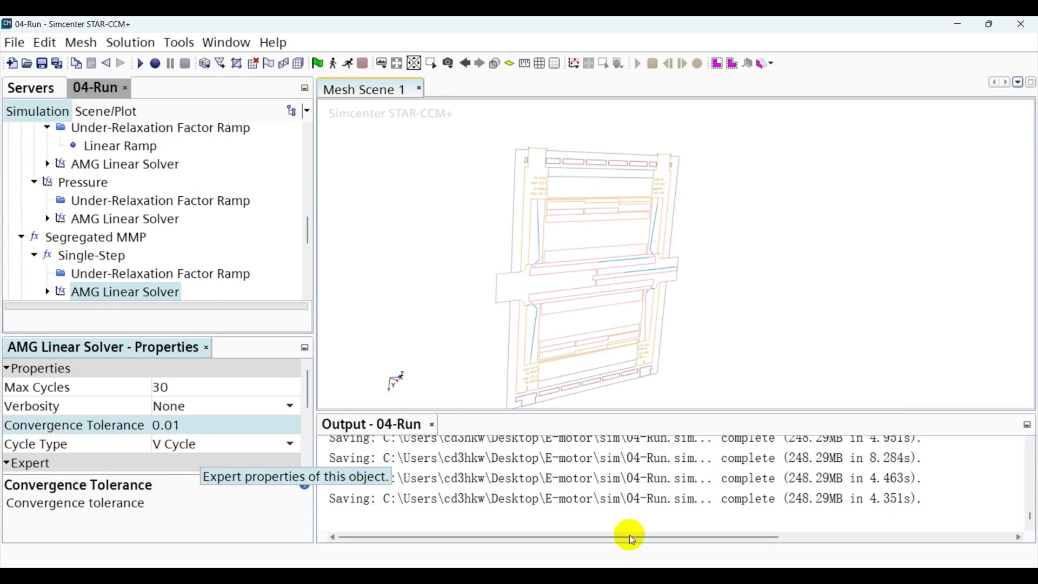
- Set the fluid under-relaxation factor of the Segregated Energy solver to 0.999
scroll(123, 199, "down", 2)
left_click(126, 205)
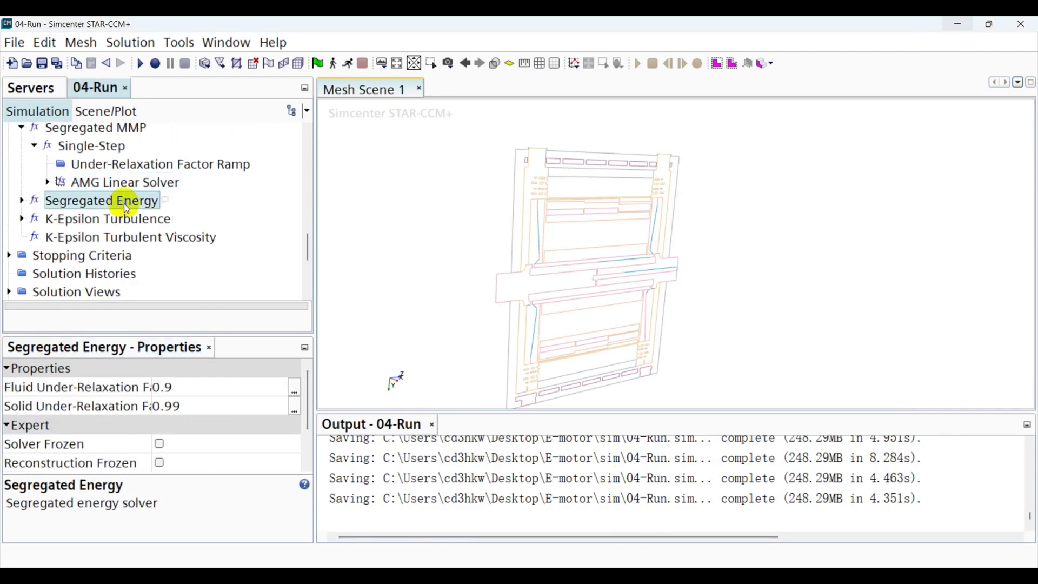
left_click(138, 202)
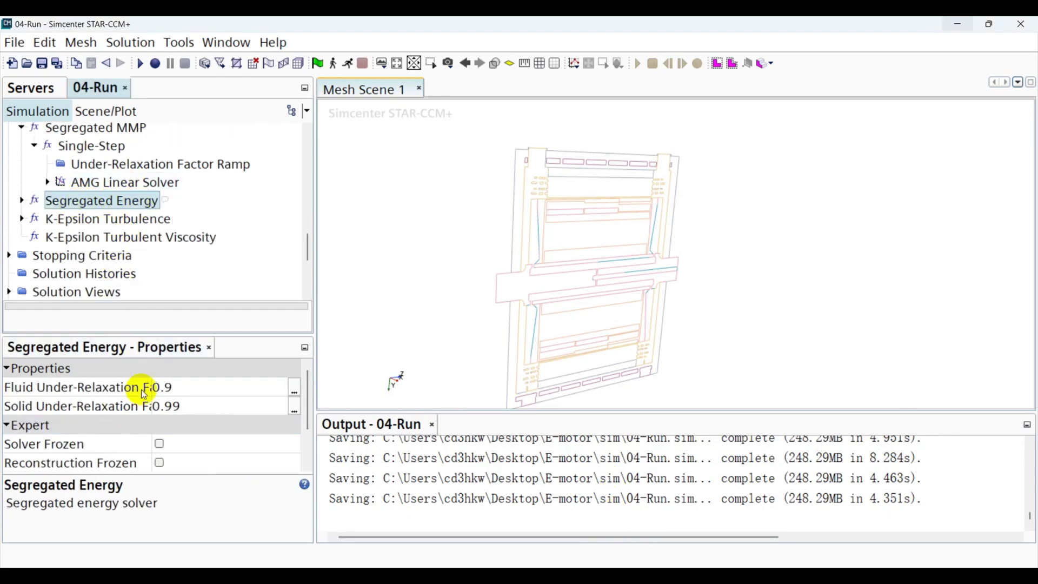
left_click(179, 392)
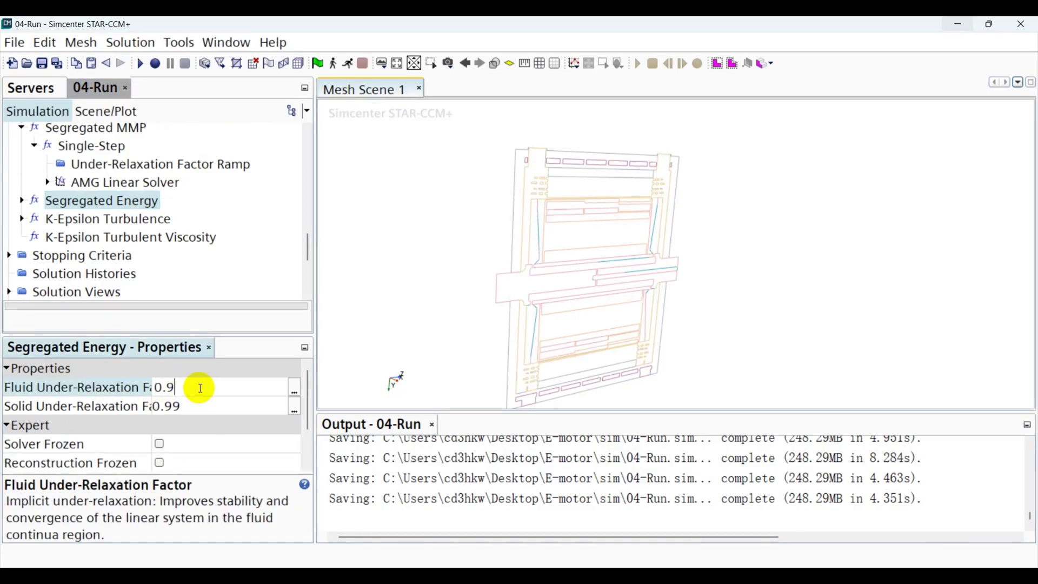
type("99")
key("Return")
- Set the solid under-relaxation factor of the Segregated Energy solver to 1.0
left_click(196, 408)
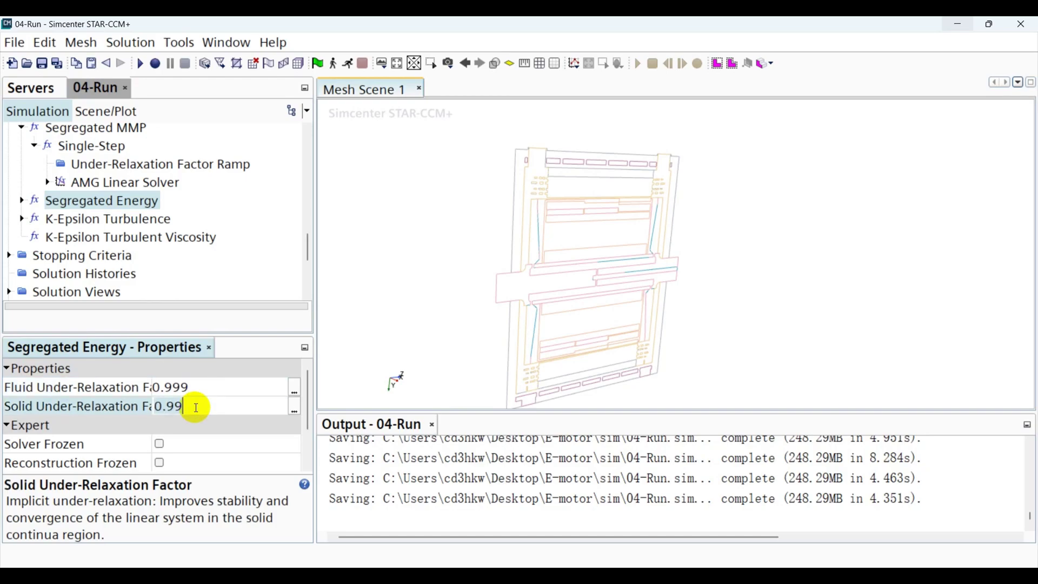
key("BackSpace")
key("BackSpace")
key("BackSpace")
key("BackSpace")
type("1.0")
key("Return")
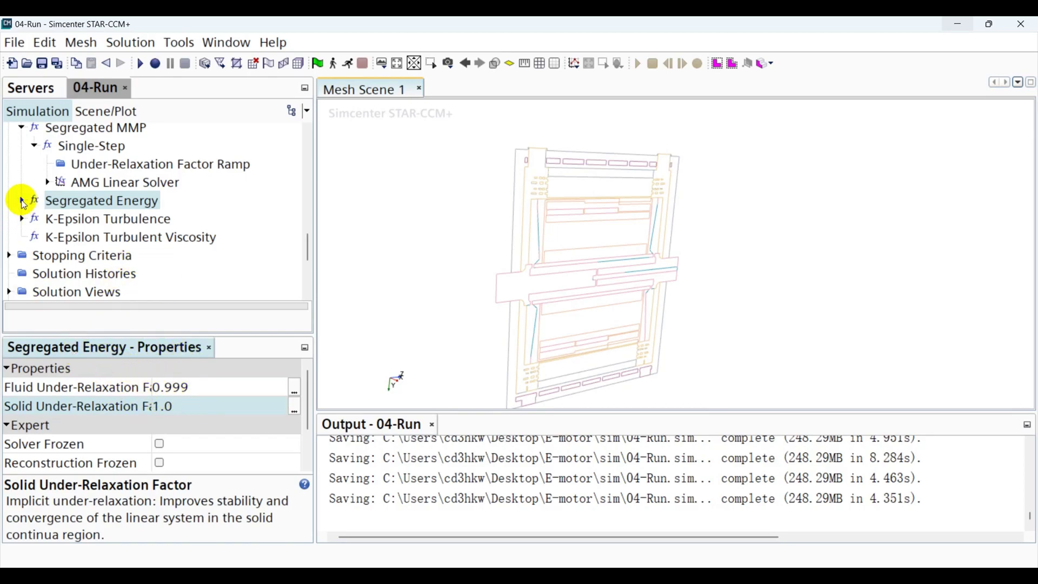
- Change the Segregated Energy solver's Fluid Under-Relaxation Factor Ramp method to Linear Ramp
left_click(22, 202)
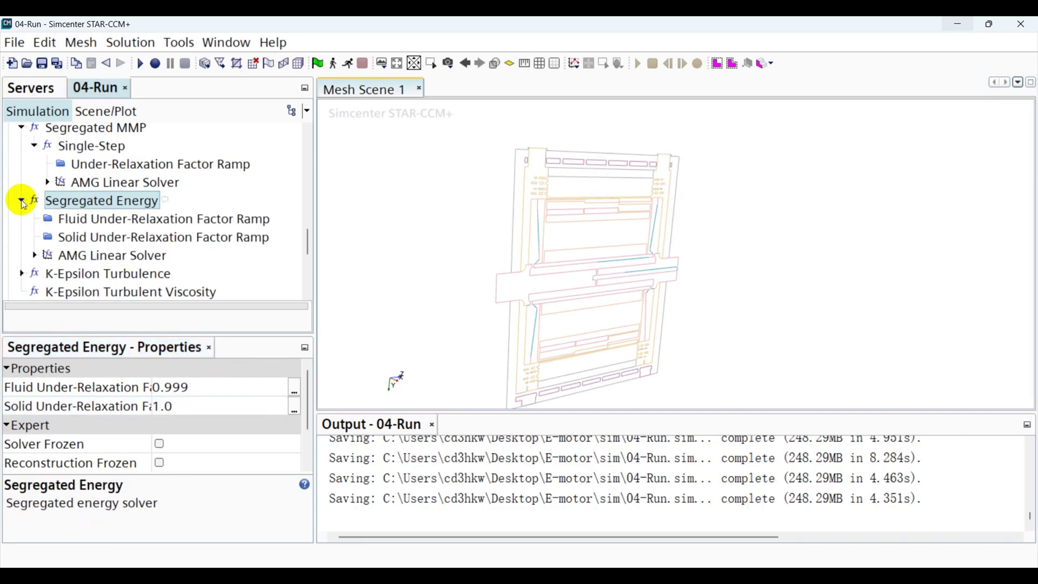
left_click(98, 221)
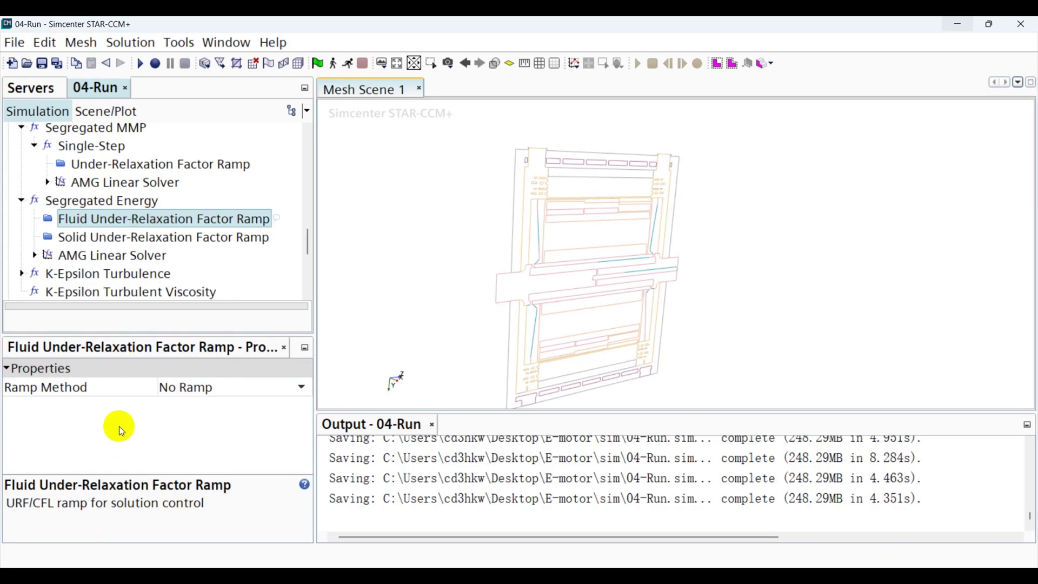
left_click(245, 385)
left_click(232, 423)
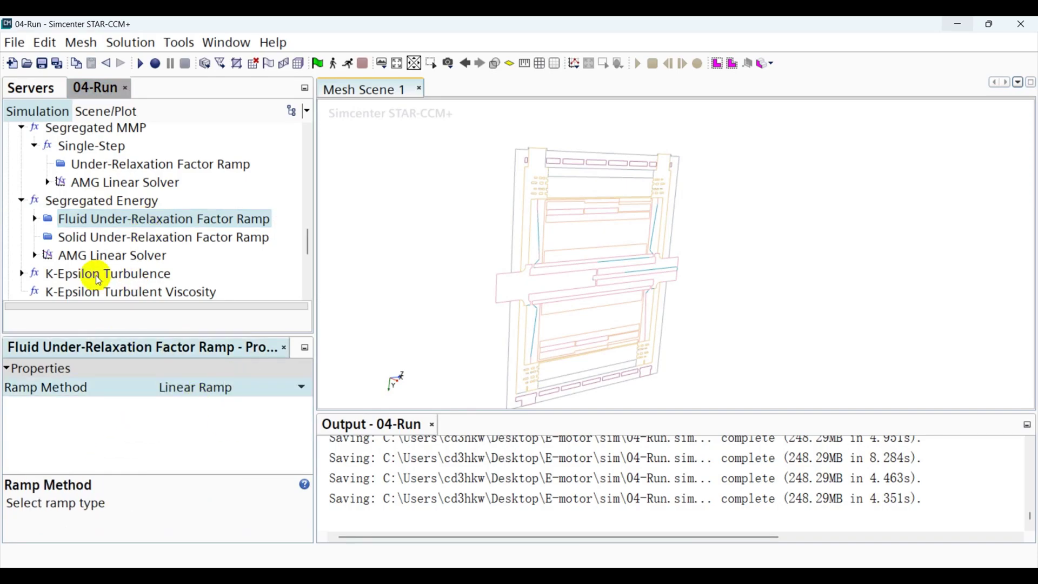
- Set the fluid energy Linear Ramp's end iteration to 400 and its initial value to 0.1
left_click(38, 222)
left_click(37, 220)
left_click(106, 237)
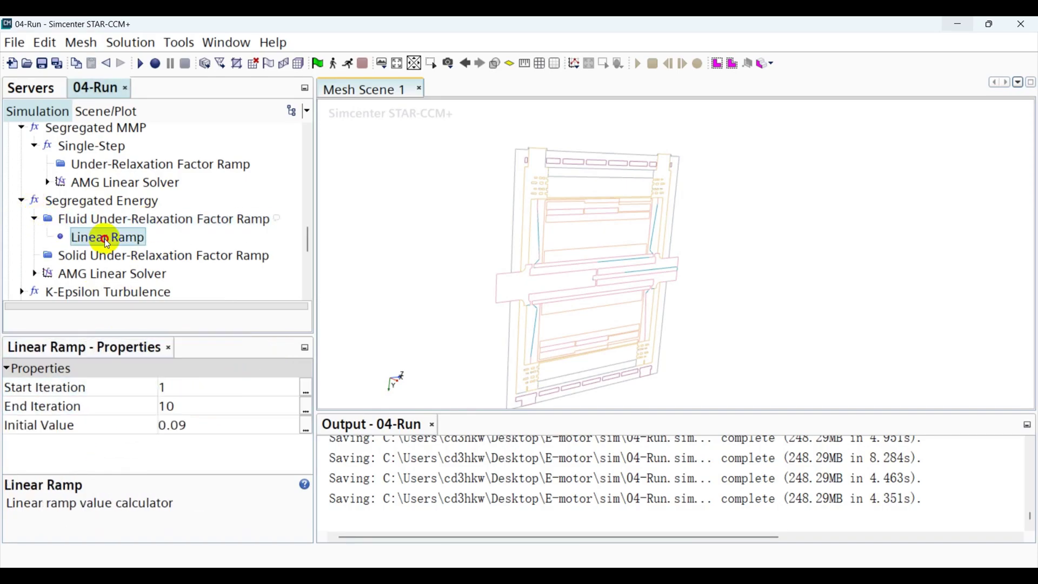
left_click(184, 410)
type("400")
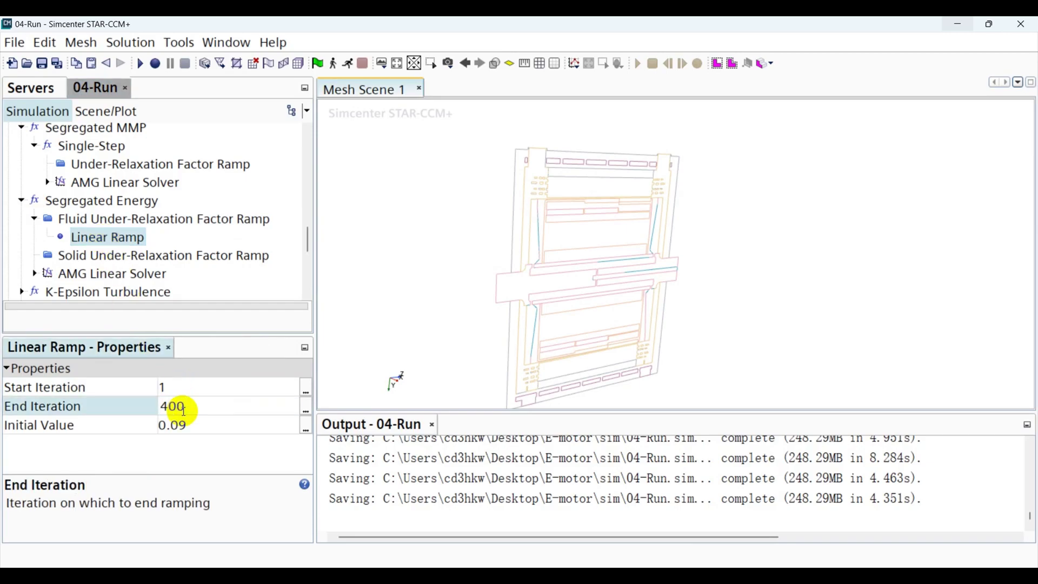
key("Return")
left_click(188, 427)
left_click(189, 427)
type("0.1")
key("Return")
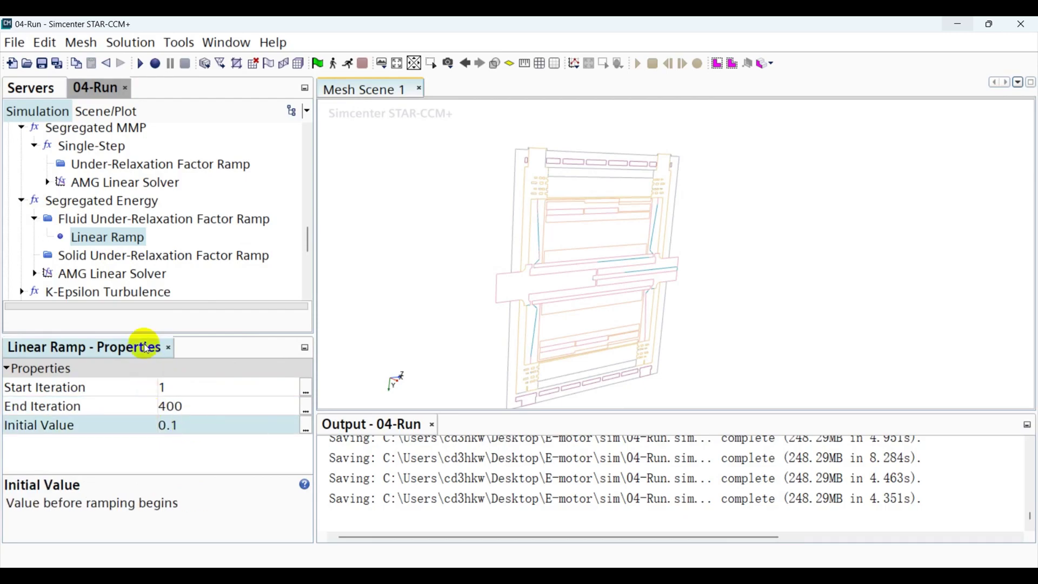
- Set the convergence tolerance of the Segregated Energy AMG Linear Solver to 0.01
left_click(111, 273)
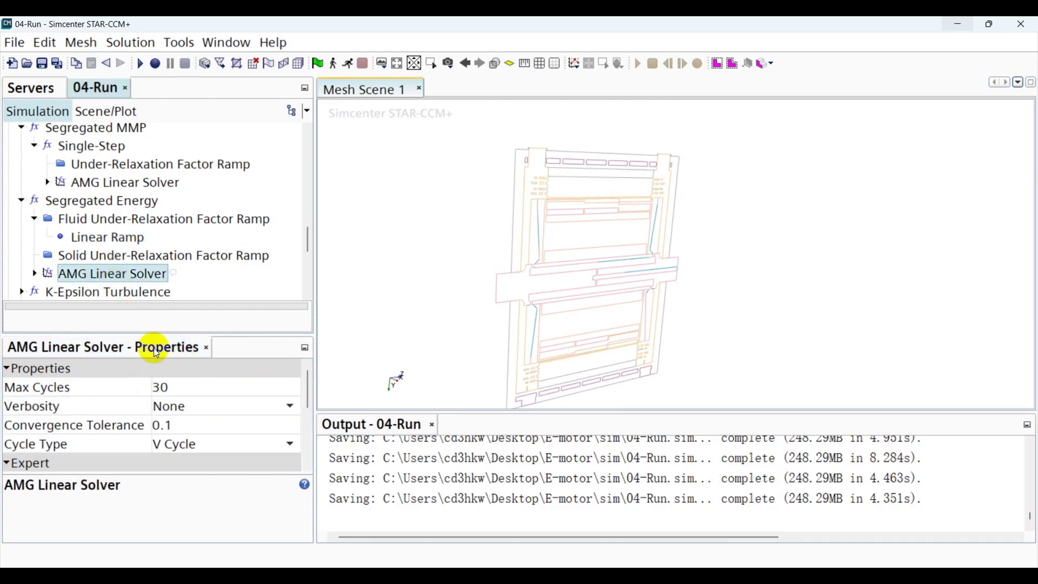
left_click(165, 425)
left_click(168, 427)
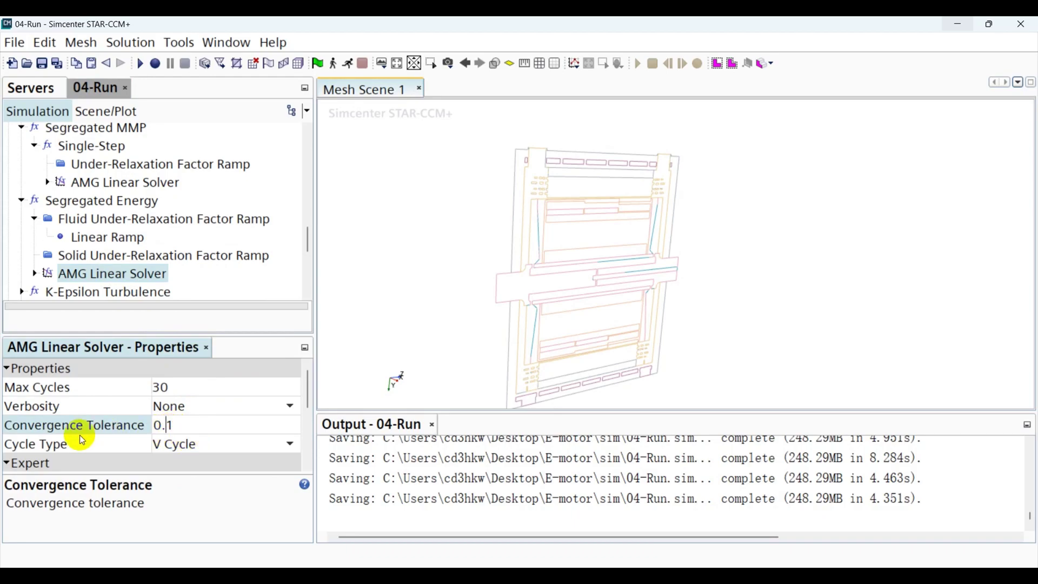
type("0.01")
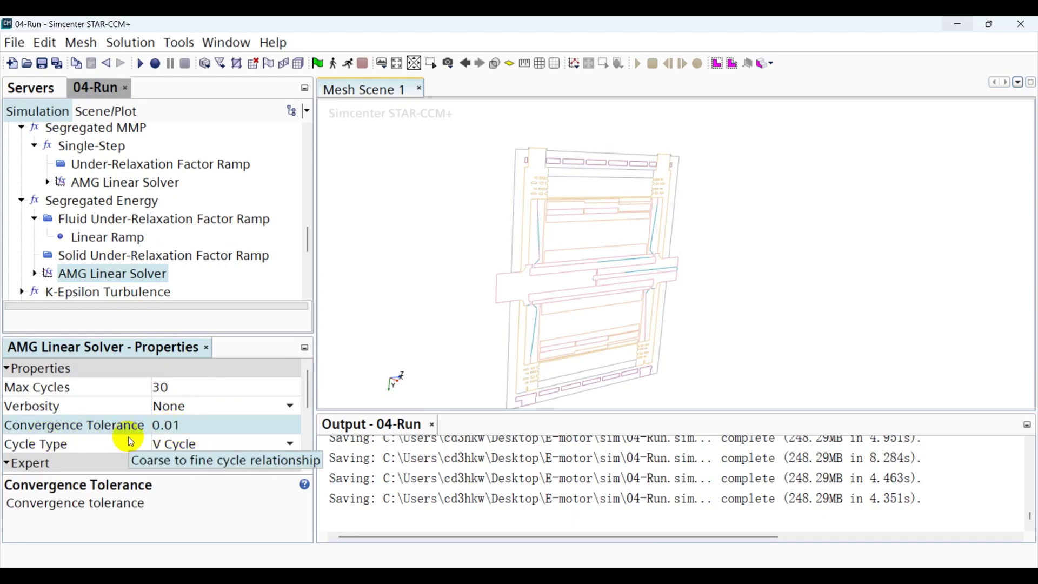
key("Return")
- Set the under-relaxation factor of the K-Epsilon Turbulence solver to 1.0
scroll(166, 242, "down", 1)
left_click(166, 241)
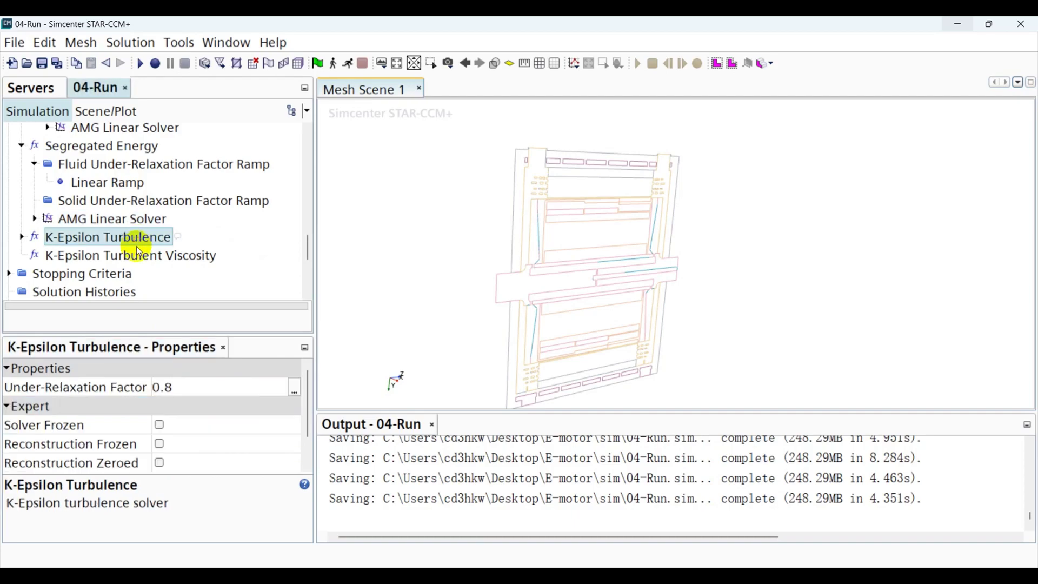
left_click(199, 390)
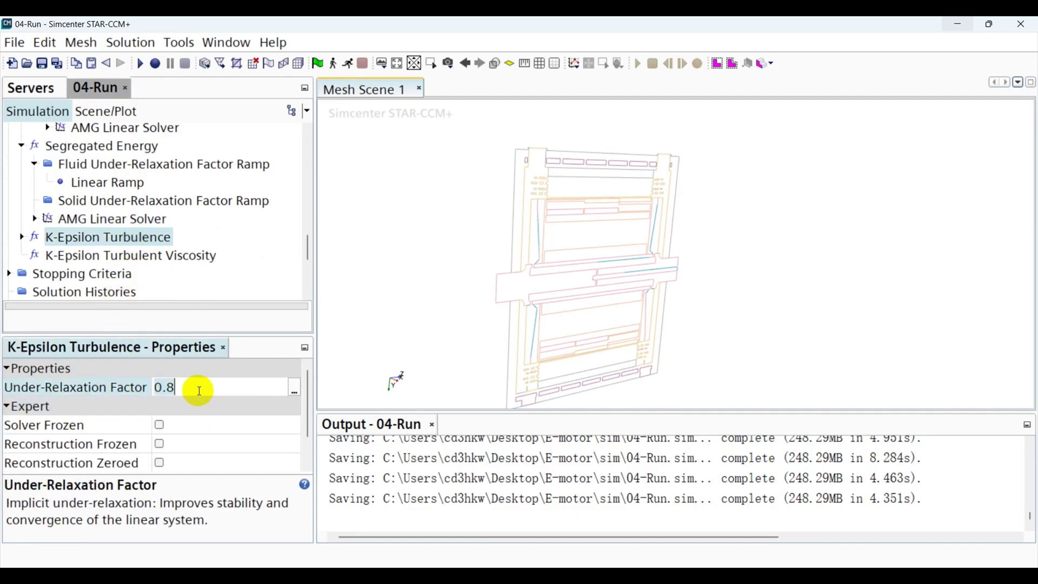
key("BackSpace")
key("BackSpace")
key("BackSpace")
type("1.0")
key("Return")
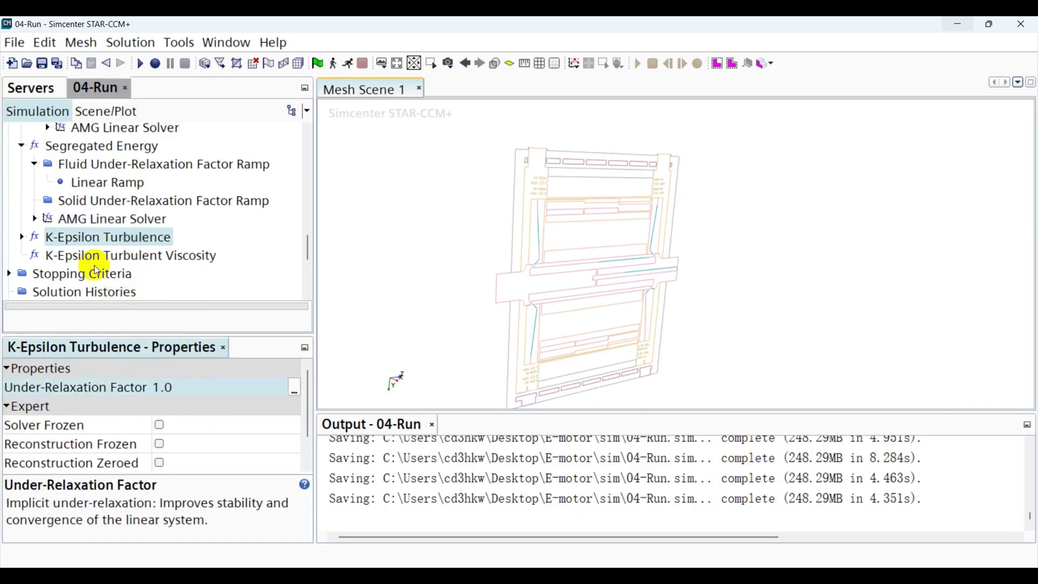
- Set the convergence tolerance of the K-Epsilon Turbulence AMG Linear Solver to 0.01
left_click(22, 237)
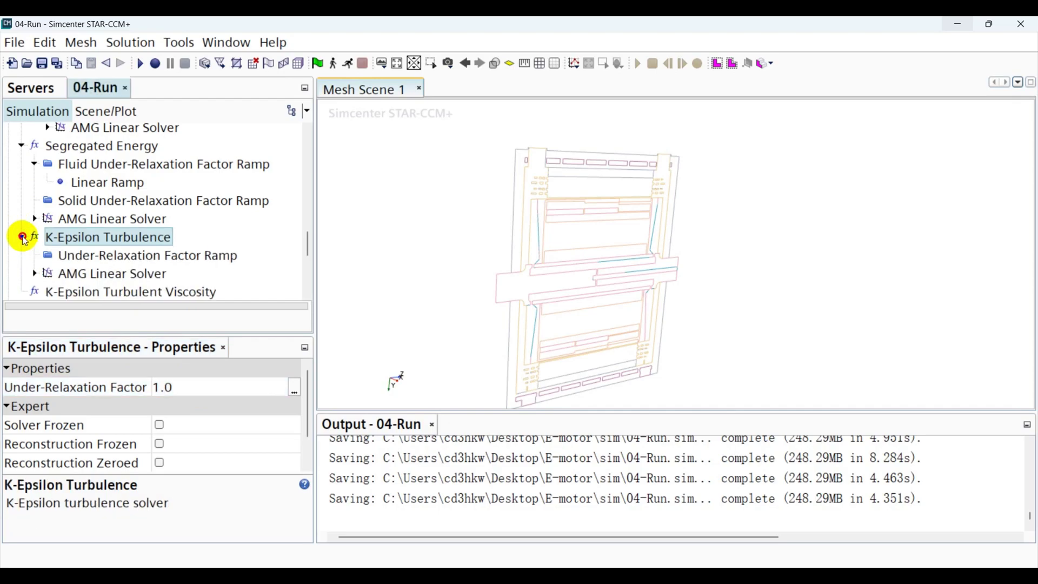
left_click(113, 274)
left_click(166, 425)
type("0")
key("Return")
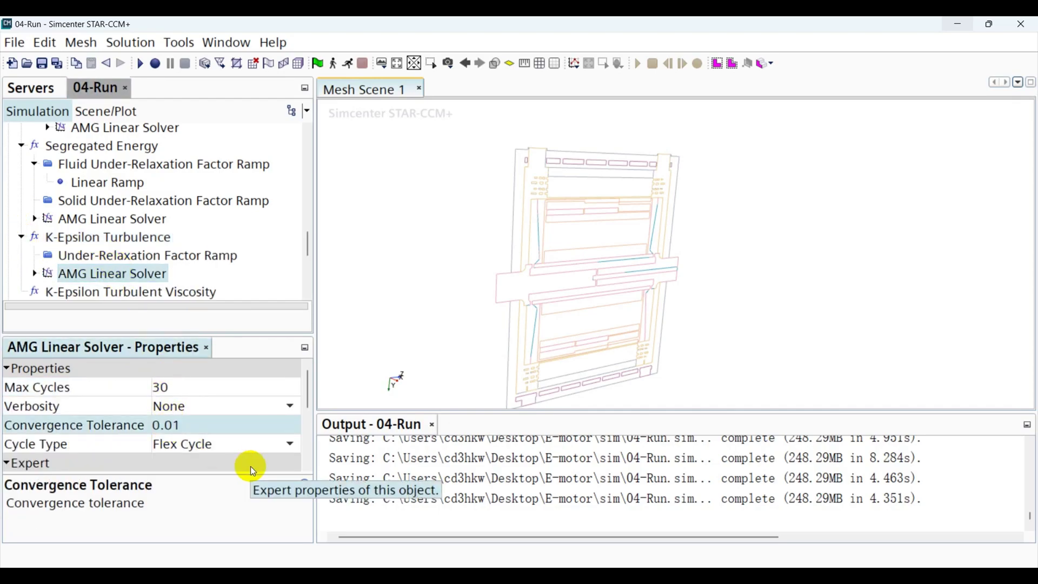
- Check the K-Epsilon Turbulent Viscosity solver's settings and collapse the Solvers node
left_click(129, 292)
scroll(167, 253, "down", 1)
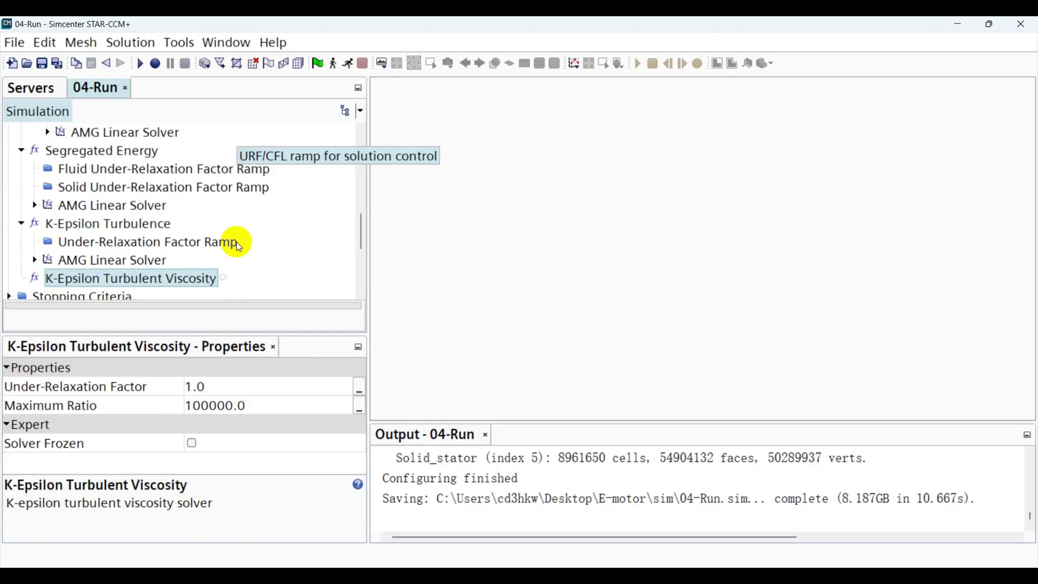
scroll(235, 242, "up", 6)
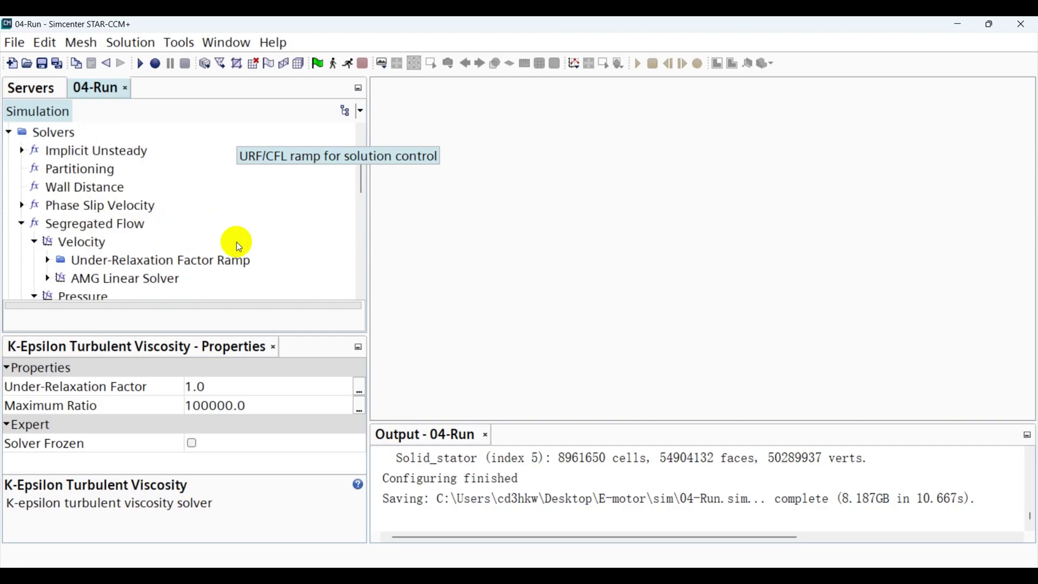
left_click(10, 133)
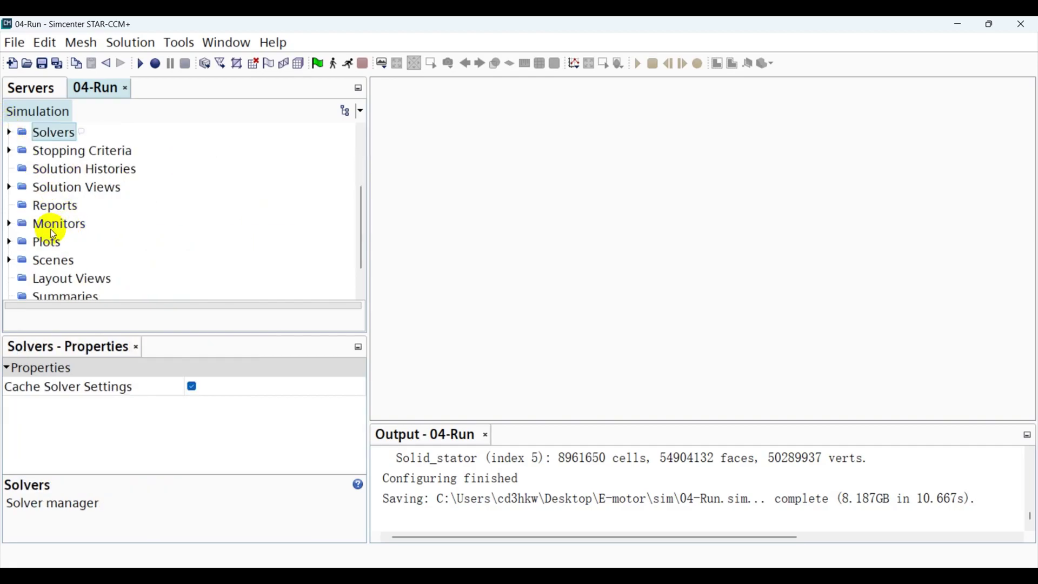
- Set the Maximum Physical Time stopping criterion to 10 s
left_click(9, 152)
left_click(72, 176)
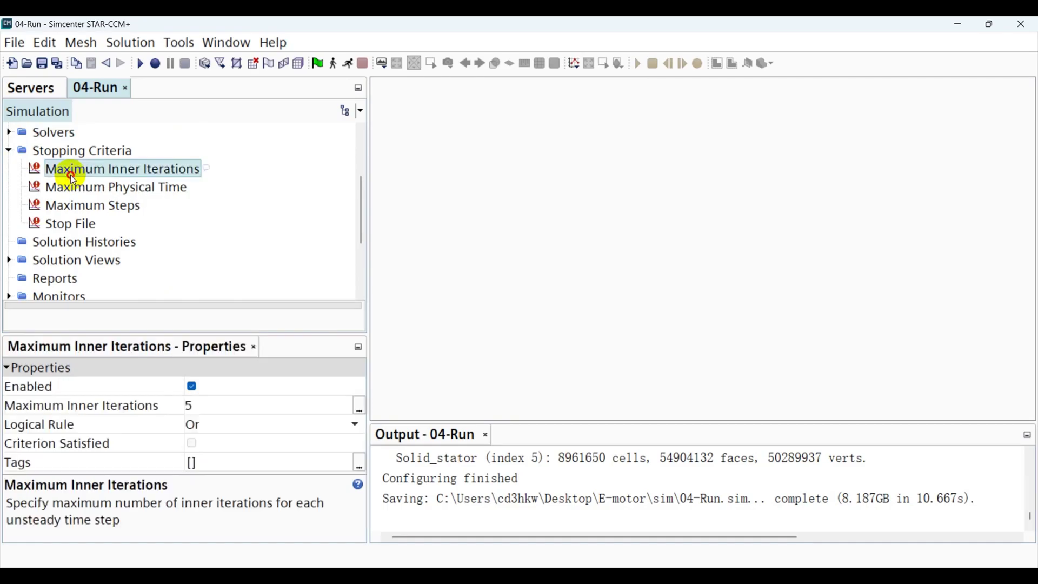
left_click(163, 189)
left_click(221, 410)
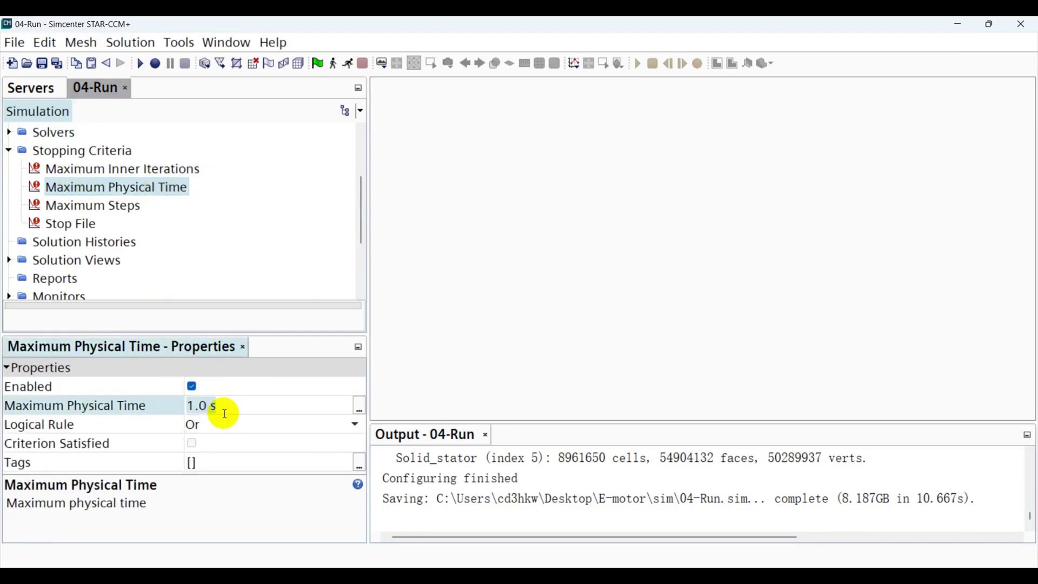
type("10")
key("Return")
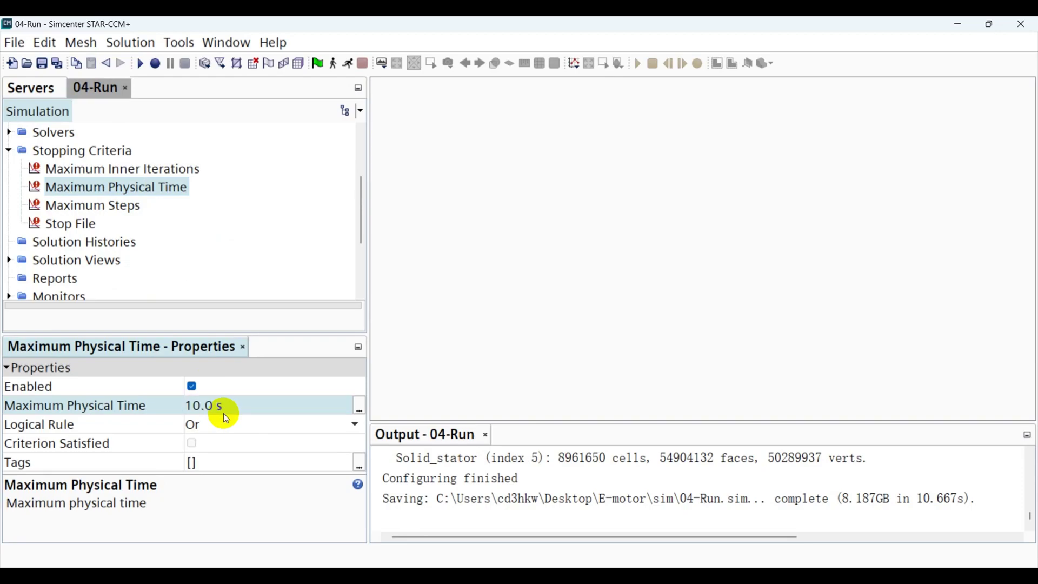
- Disable the Maximum Steps stopping criterion
left_click(76, 225)
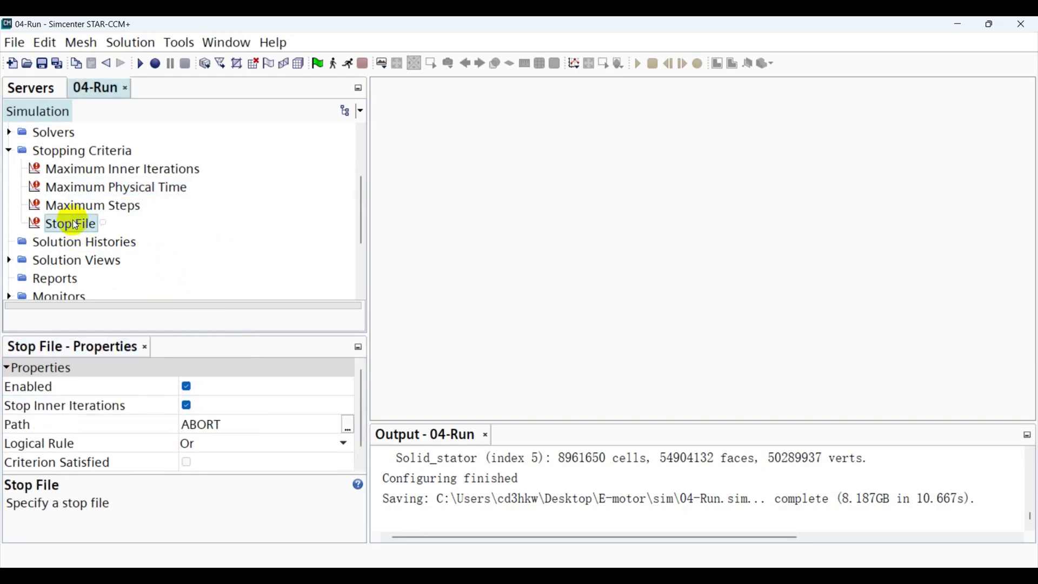
left_click(76, 208)
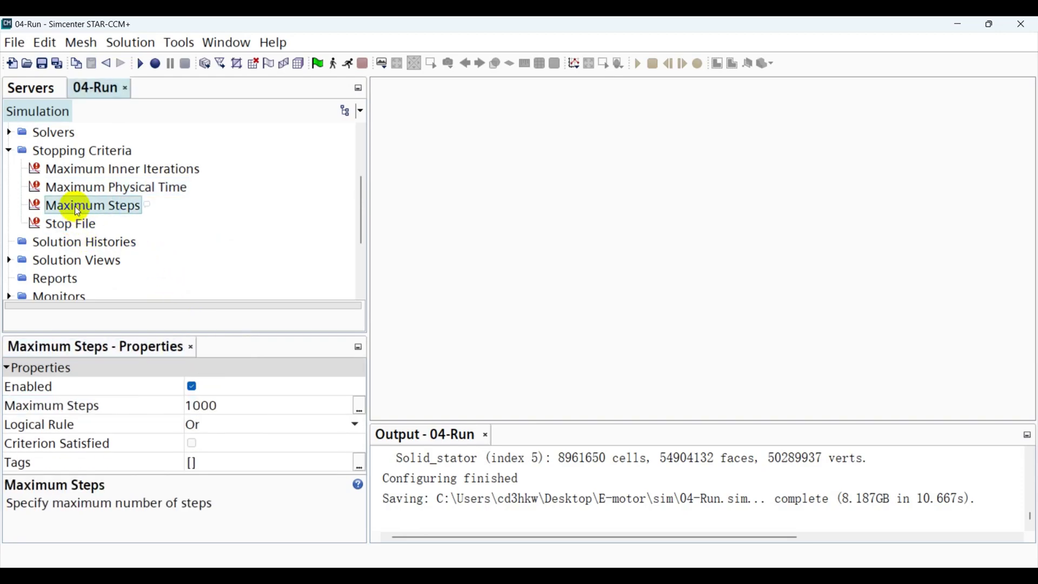
left_click(191, 389)
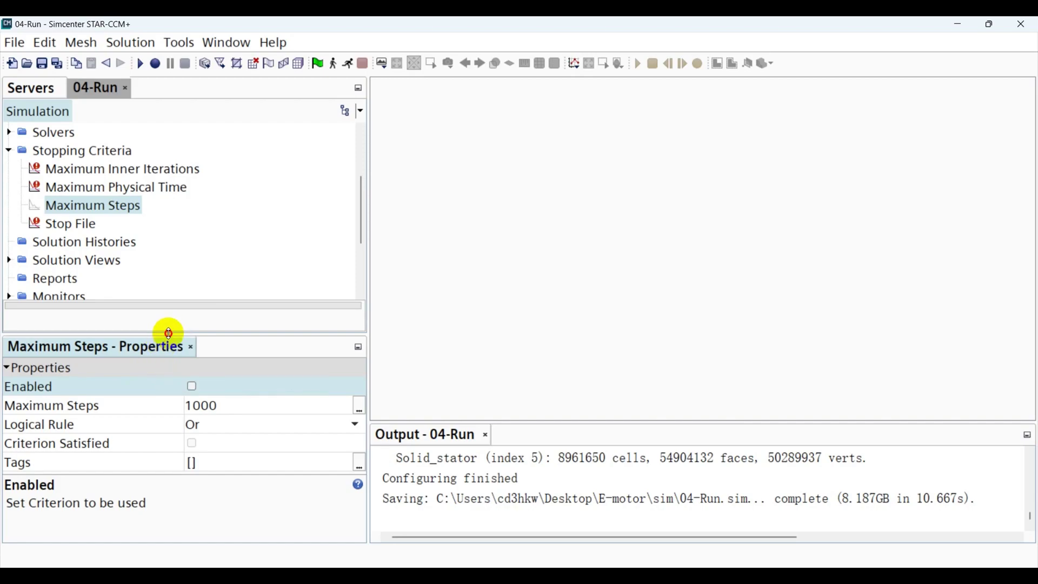
- Enlarge the simulation tree, collapse the Stopping Criteria node and look over the list of regions
left_click_drag(167, 333, 167, 361)
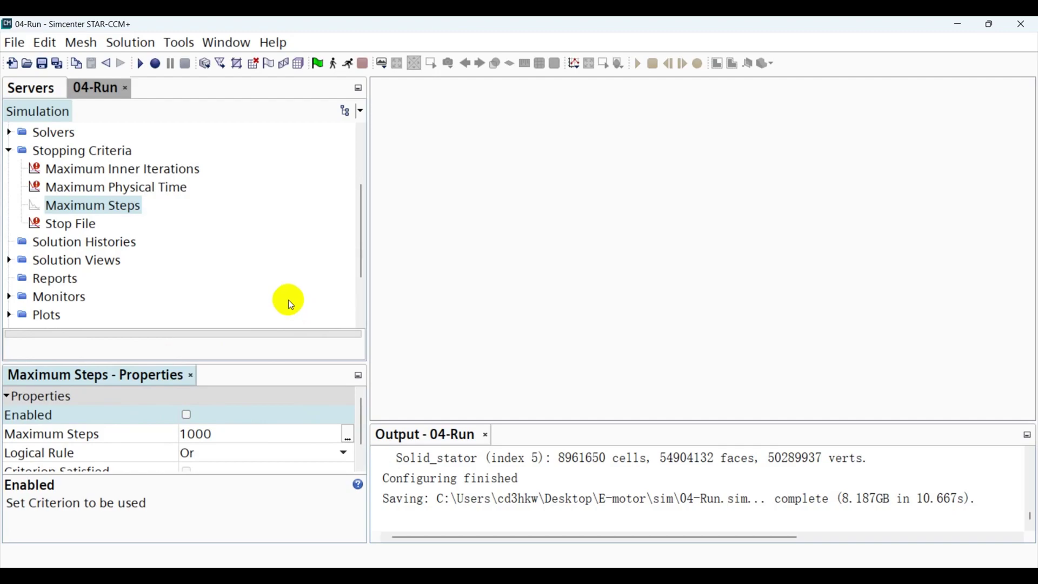
scroll(261, 252, "up", 2)
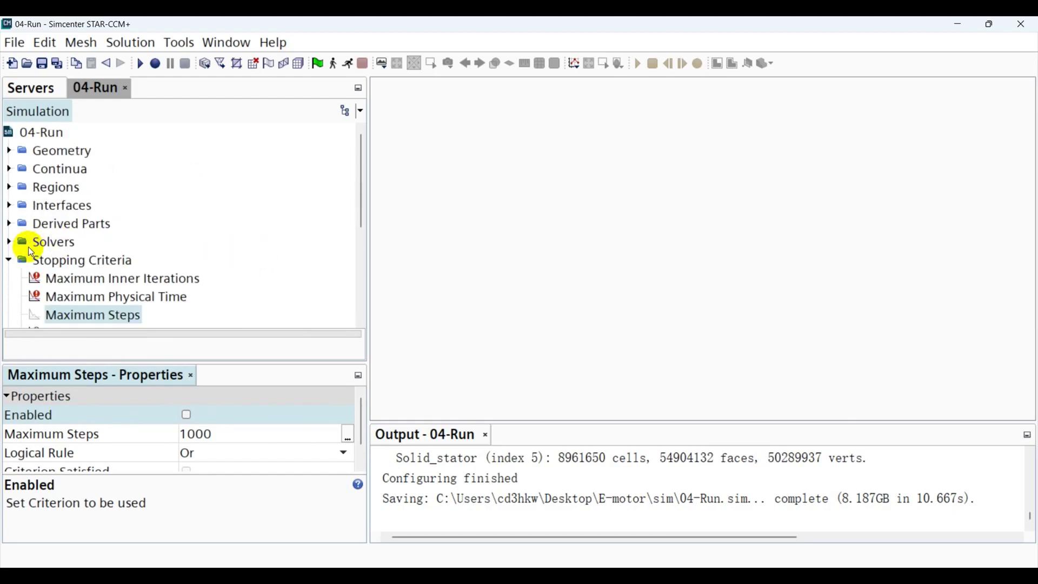
left_click(10, 261)
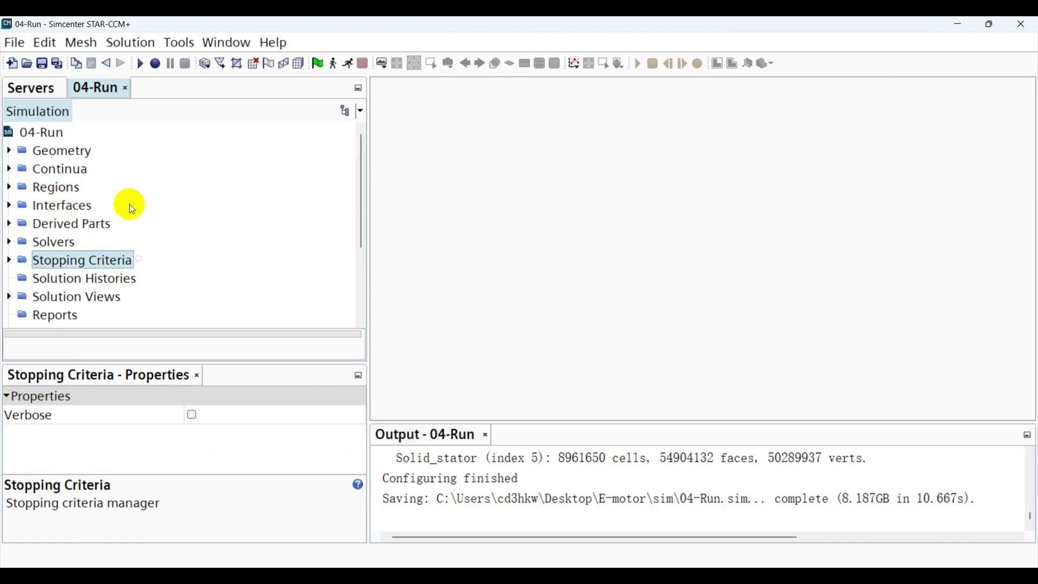
left_click(9, 187)
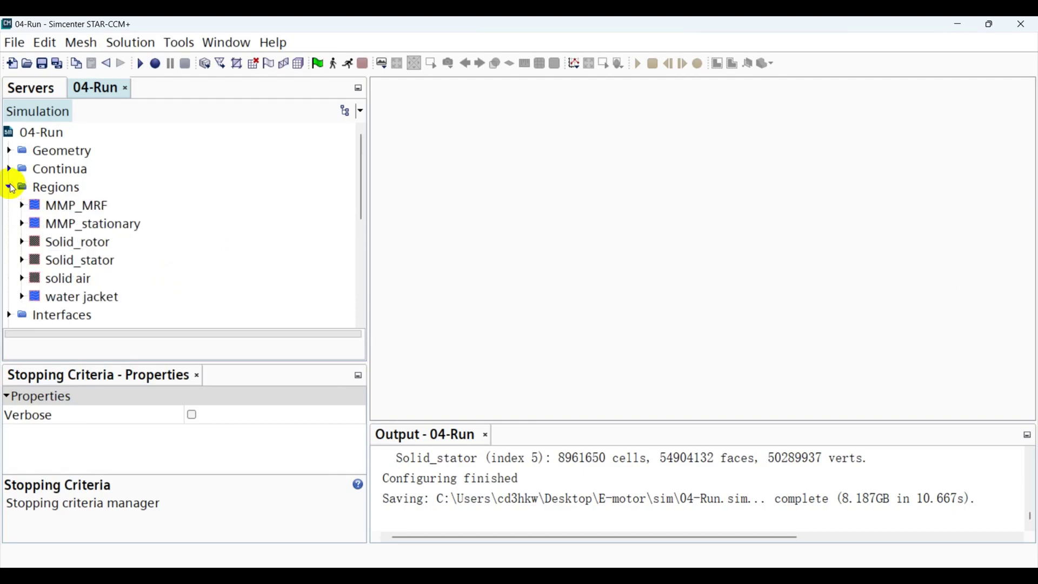
left_click(9, 187)
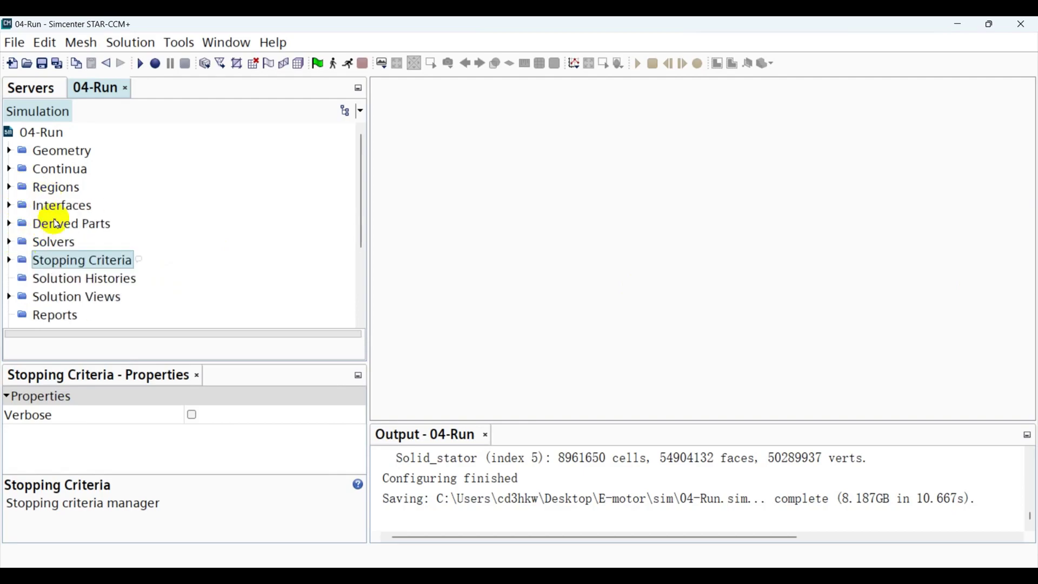
- Create a new Volume Average report under Reports
left_click(45, 317)
scroll(167, 241, "down", 2)
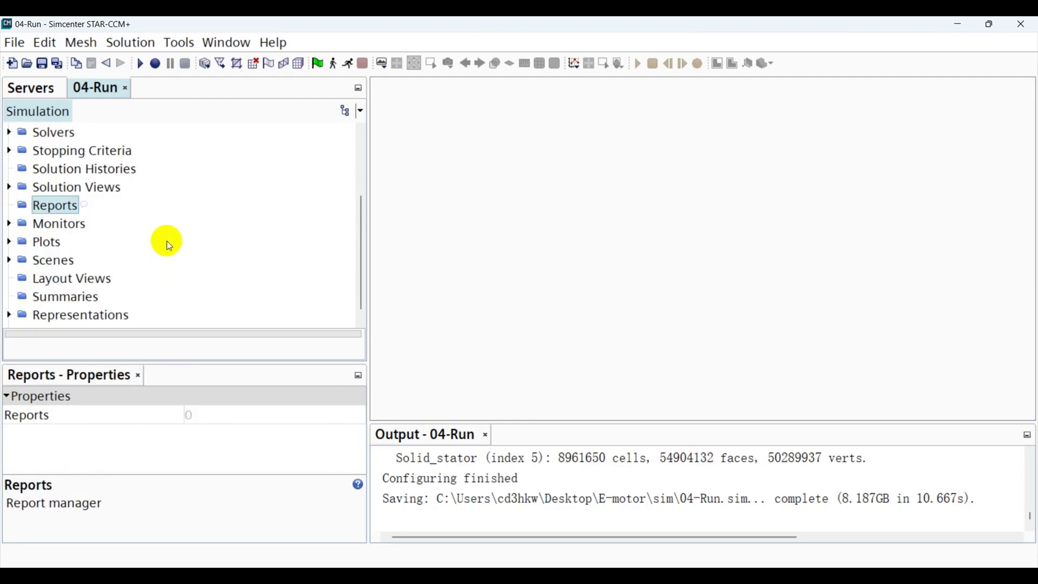
right_click(71, 208)
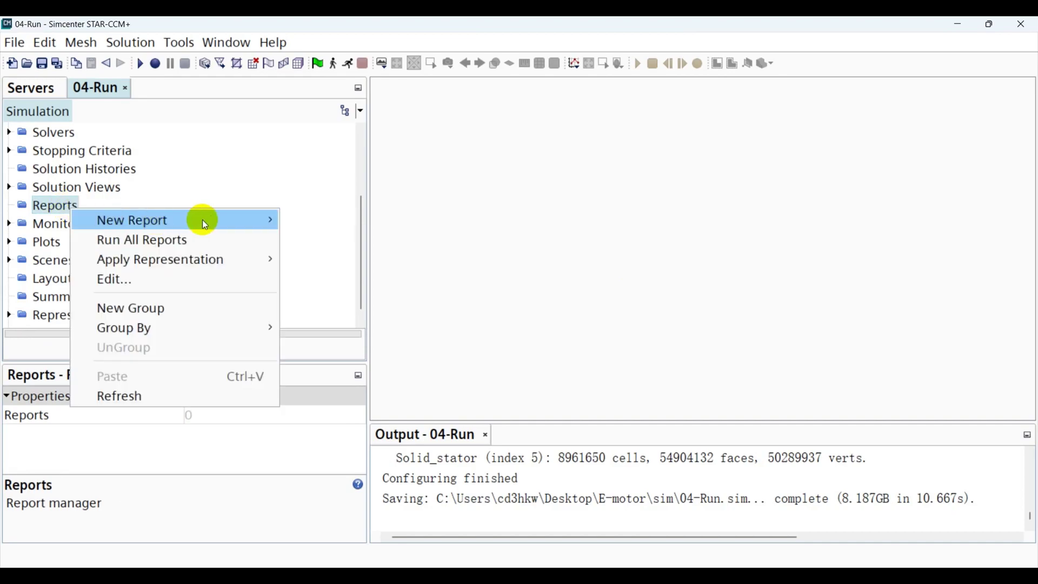
mouse_move(202, 220)
mouse_move(367, 254)
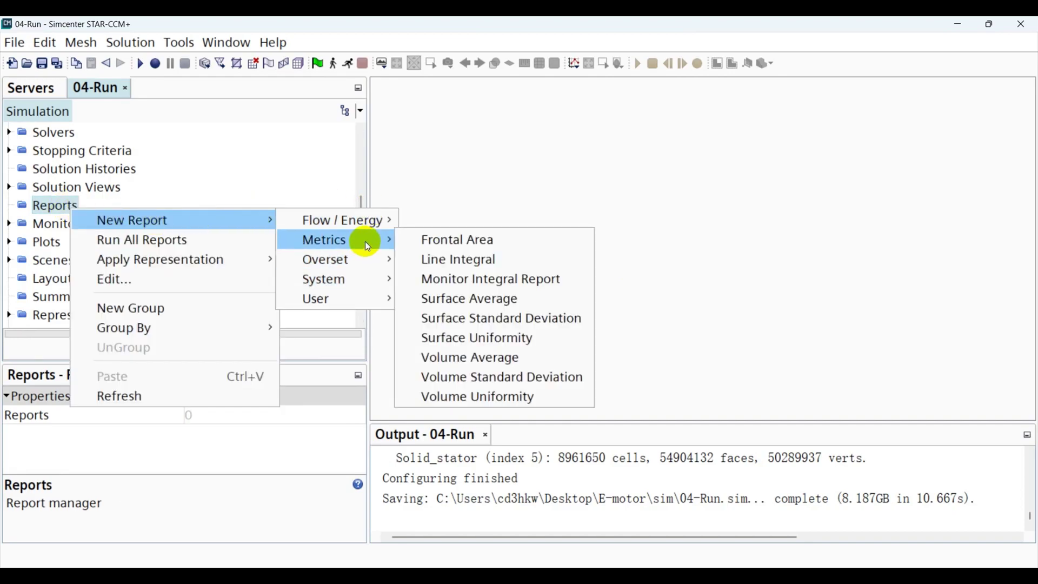
left_click(490, 361)
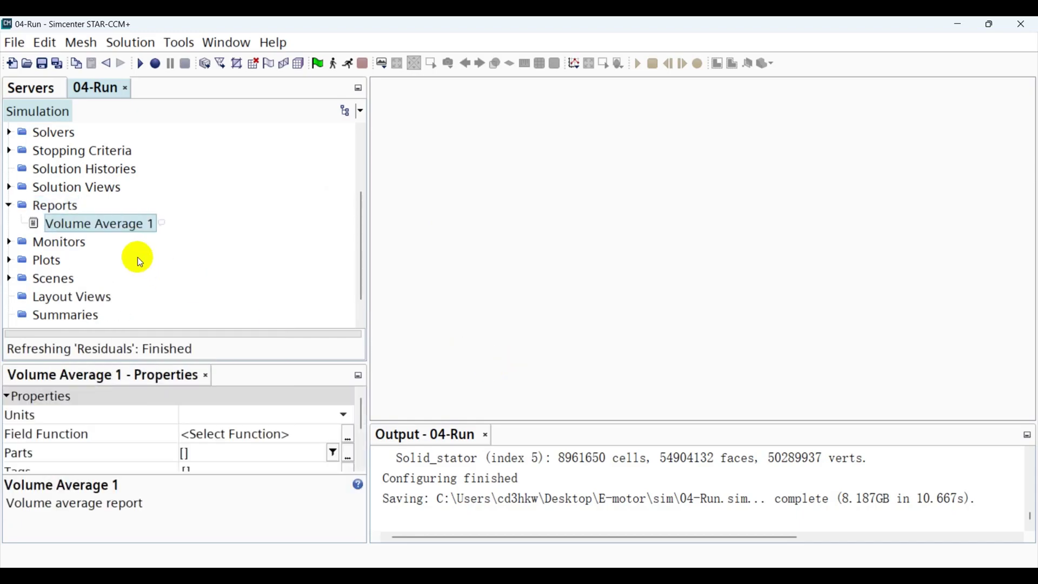
- Rename the new Volume Average report as temp_rotor_core
left_click(104, 226)
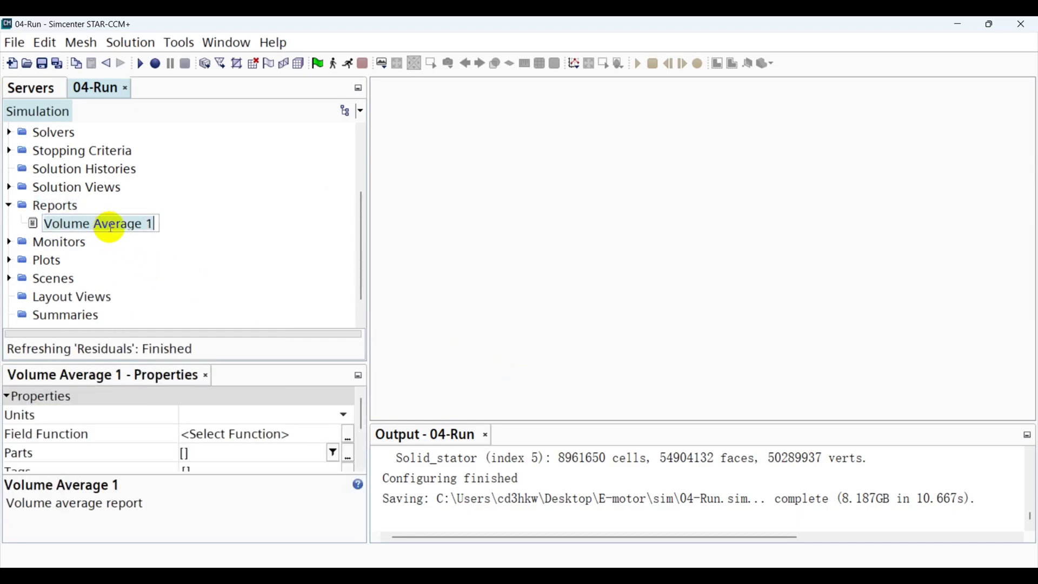
type("temp")
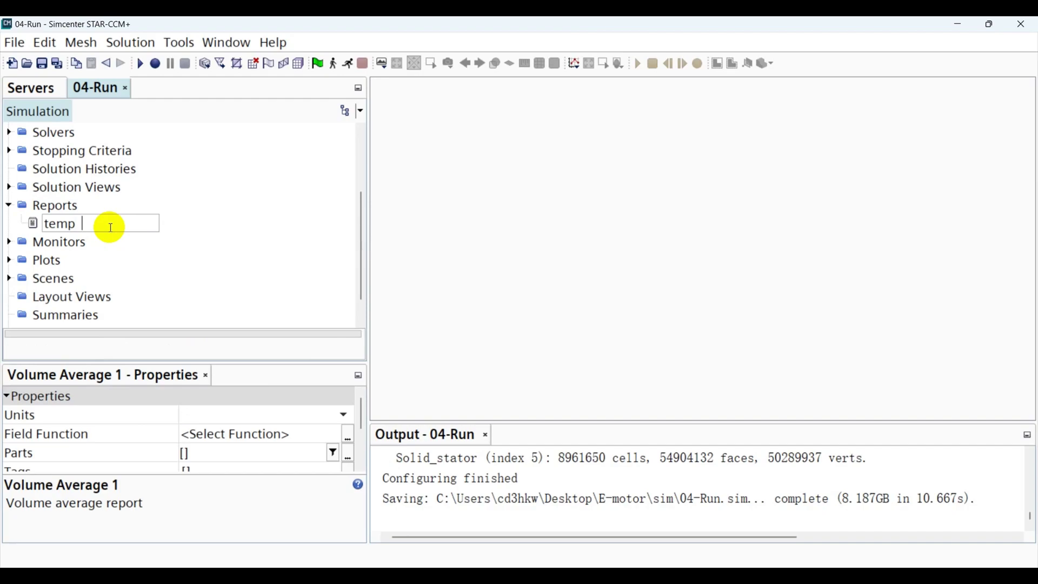
type(" rotor")
type("core")
key("Return")
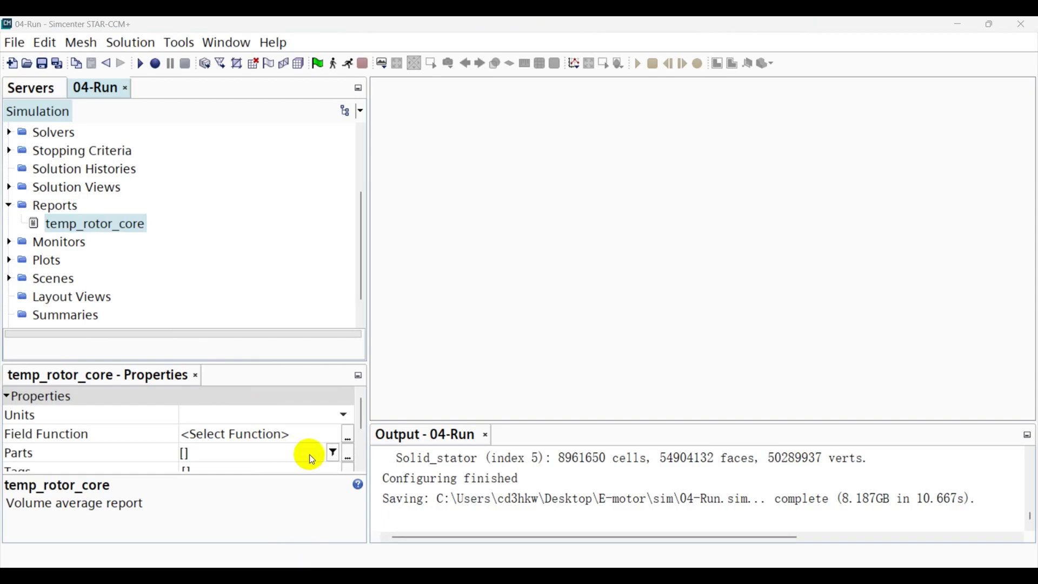
- Assign the rotor_core geometry part as the input of the temp_rotor_core report
left_click(347, 457)
left_click(412, 122)
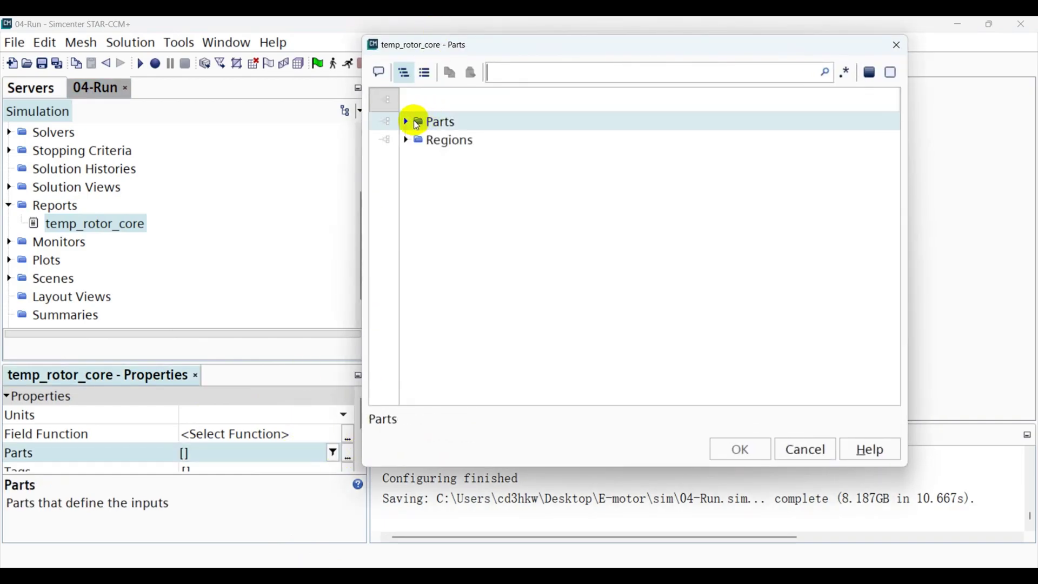
left_click(405, 121)
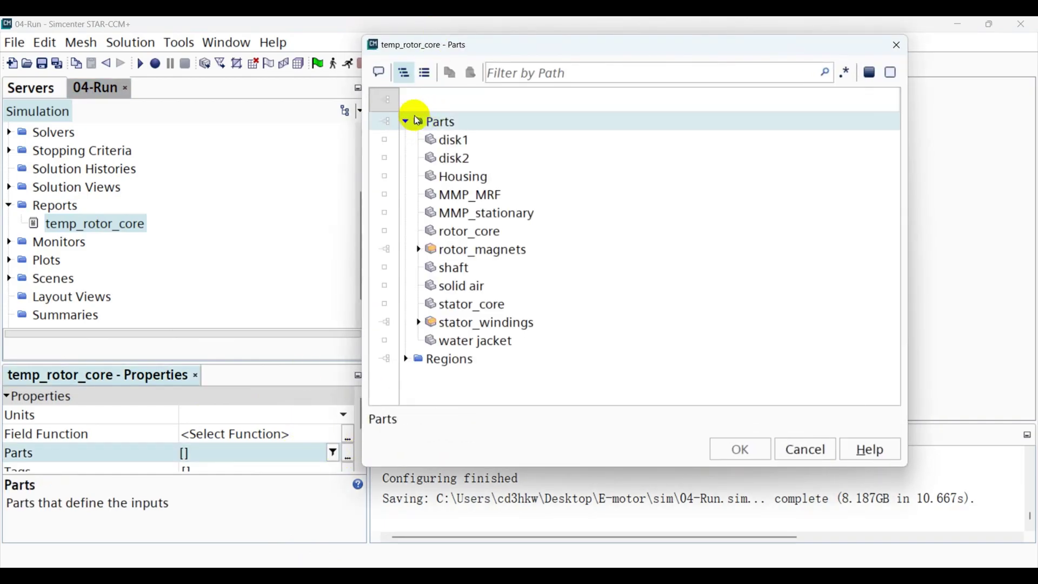
left_click(547, 249)
left_click(547, 269)
left_click(484, 232)
left_click(449, 231)
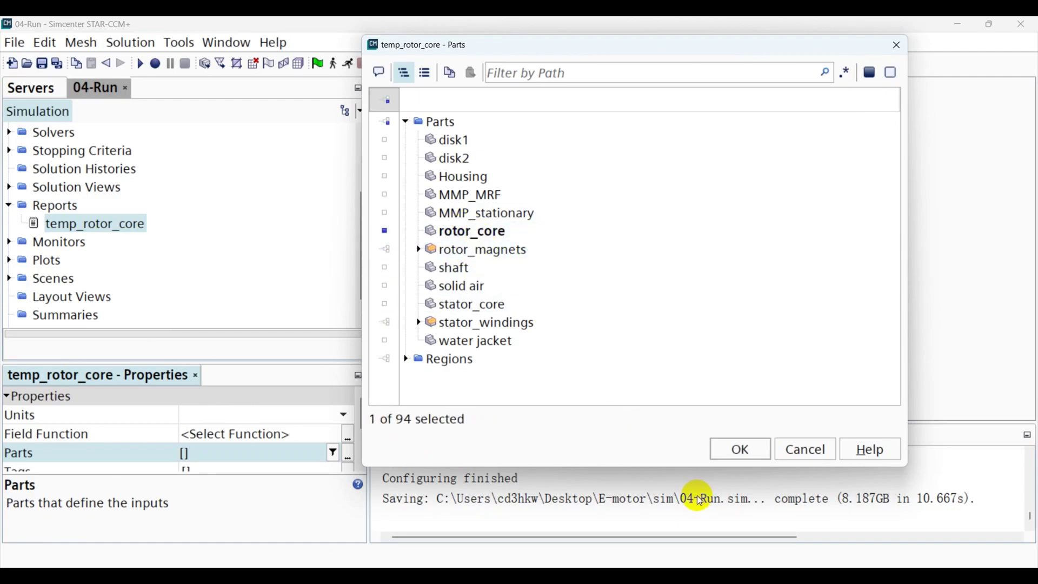
left_click(719, 449)
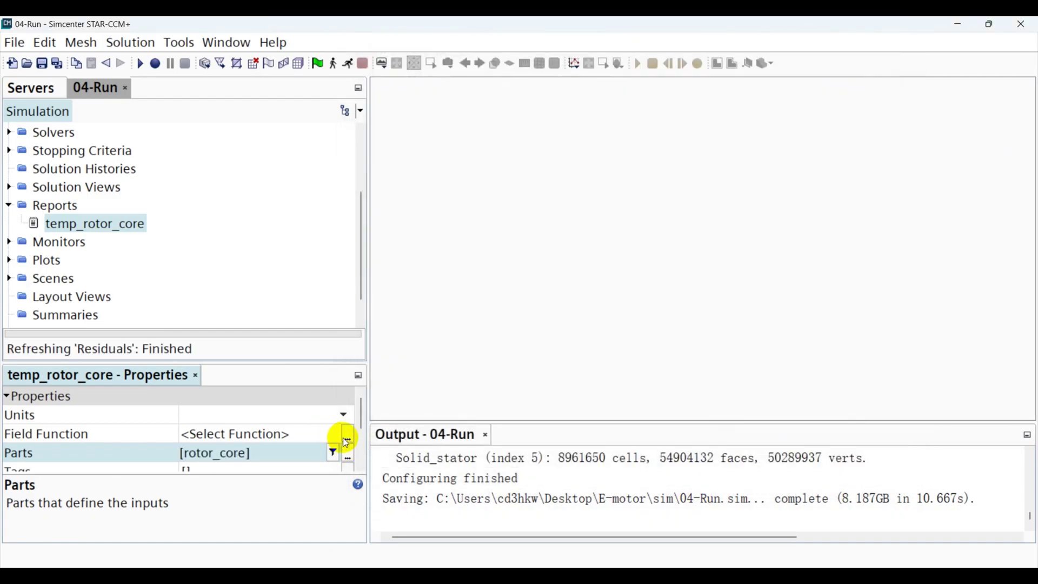
- Set the field function of the temp_rotor_core report to Temperature
left_click(348, 438)
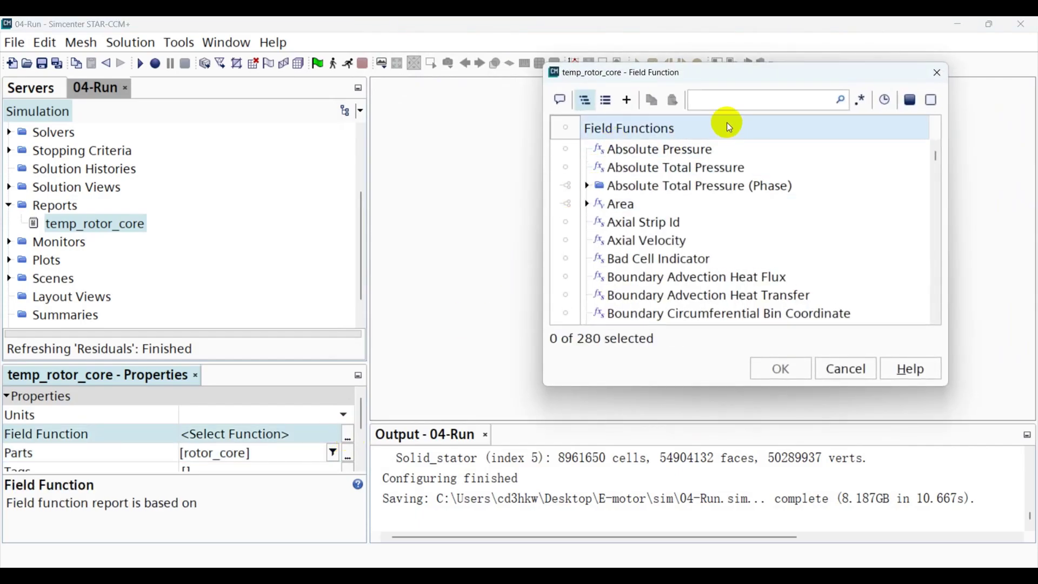
left_click(728, 105)
type("tempera")
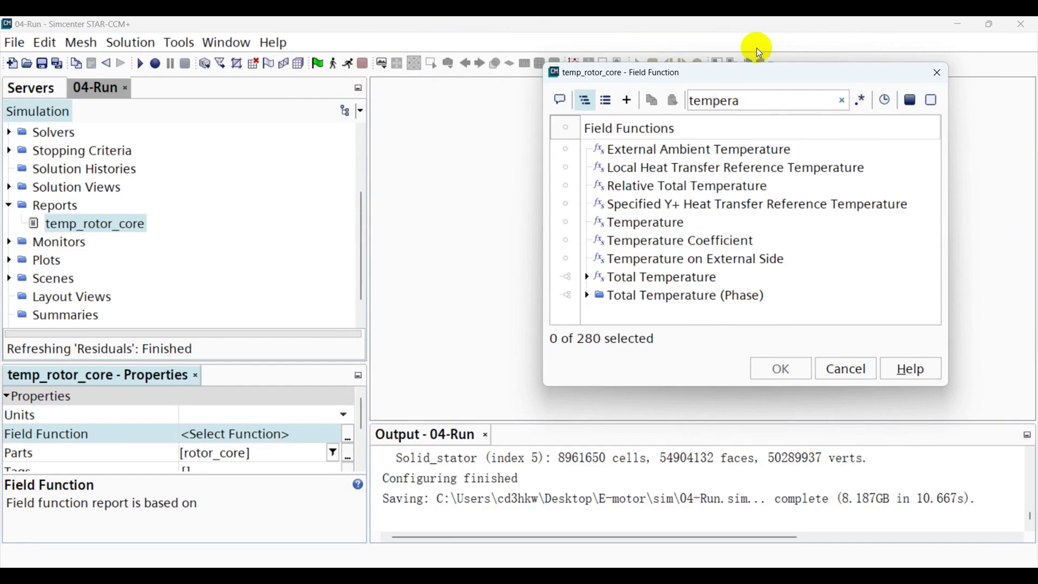
left_click(676, 222)
left_click(789, 373)
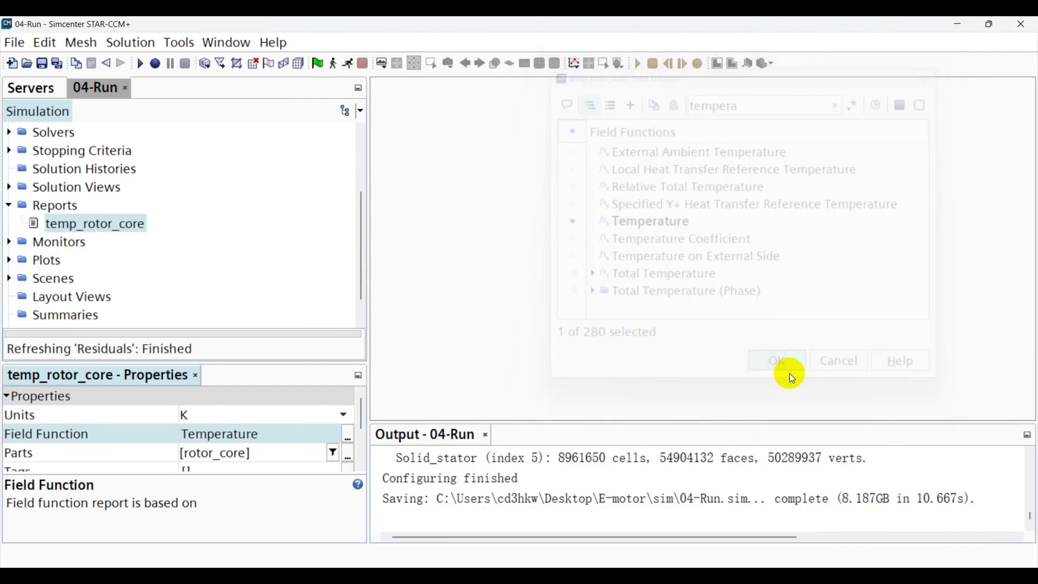
- Set the units of the temp_rotor_core report to C and look over its expert properties
left_click(331, 413)
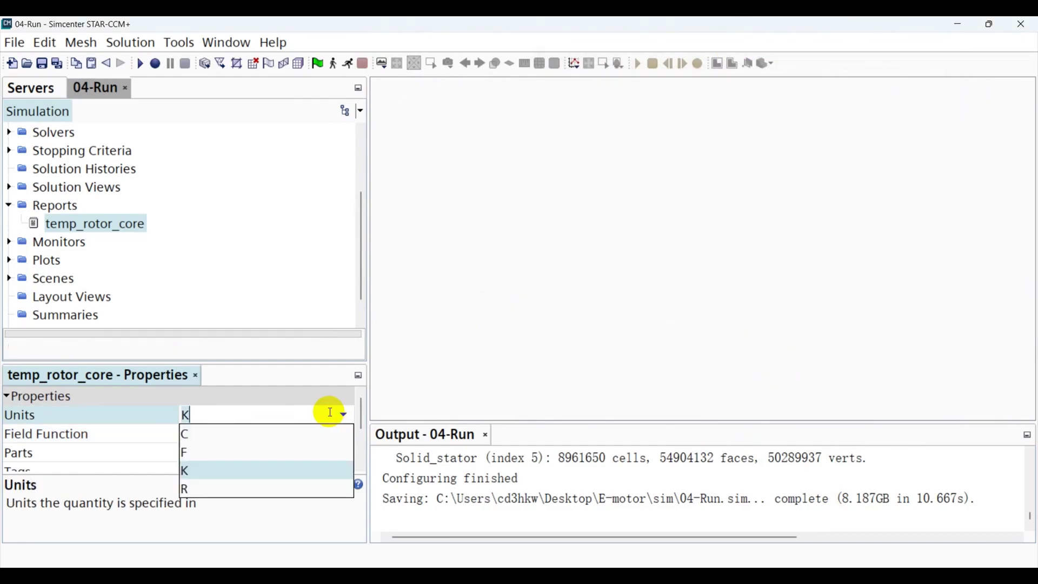
left_click(309, 432)
scroll(238, 453, "down", 3)
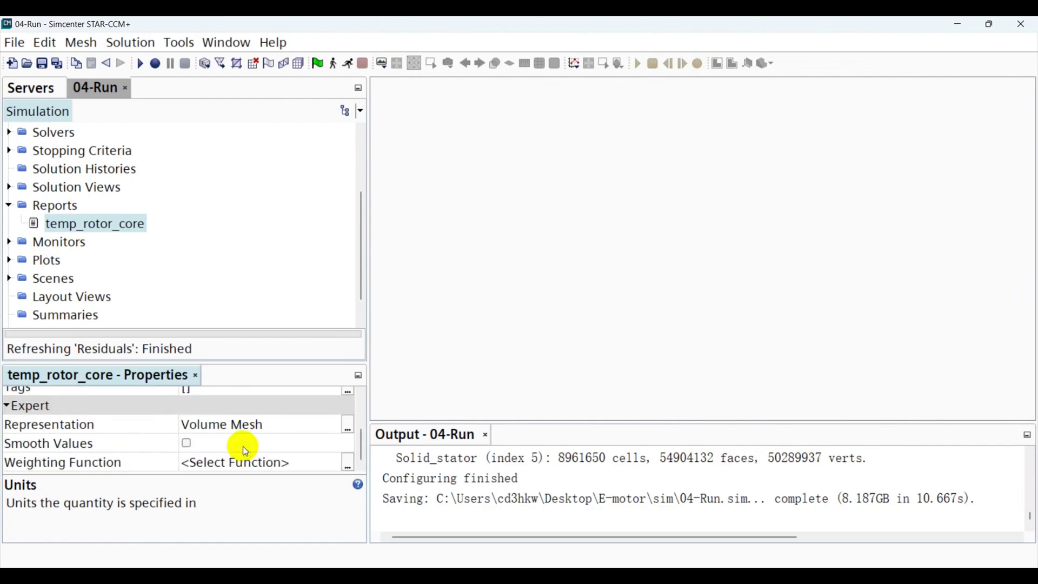
scroll(242, 446, "up", 4)
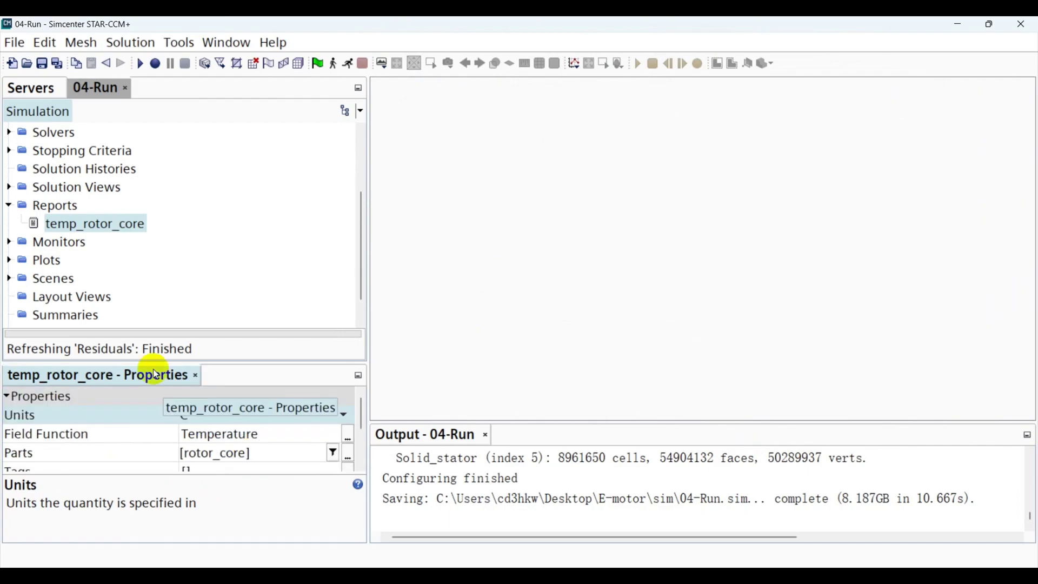
- Copy the temp_rotor_core report and paste three duplicates of it under Reports
left_click(104, 231)
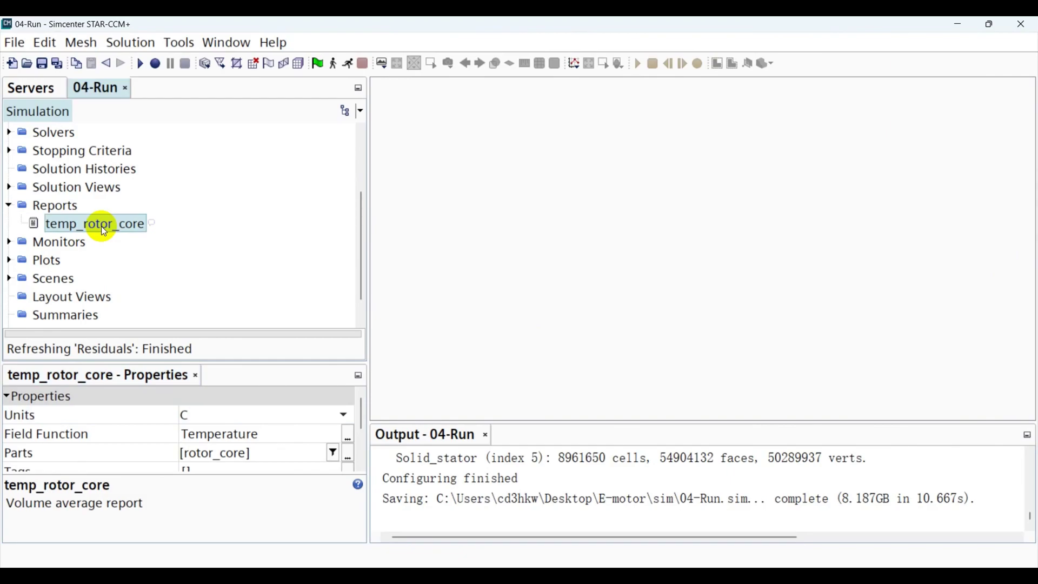
right_click(102, 226)
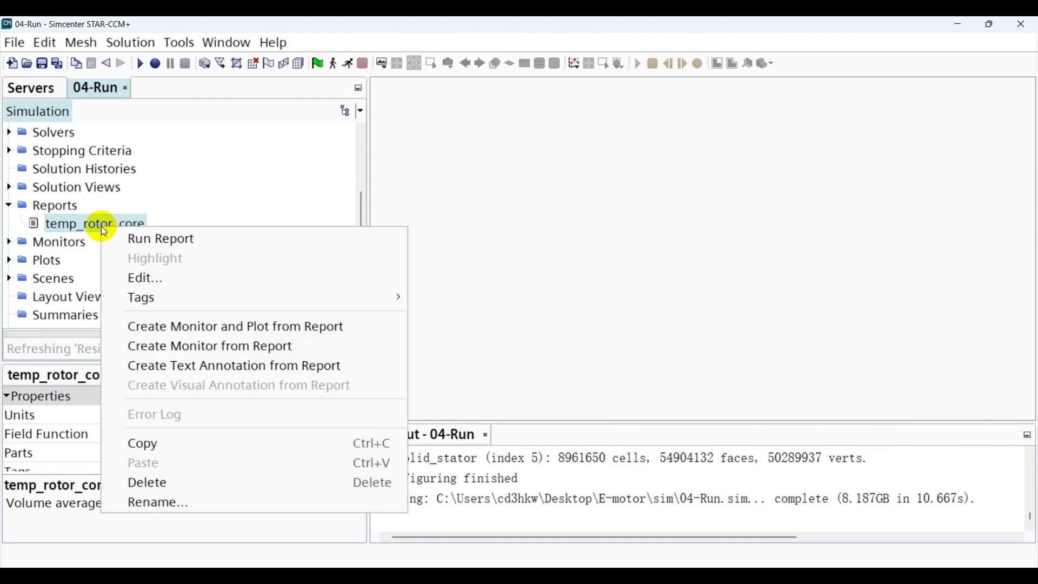
left_click(201, 439)
left_click(47, 209)
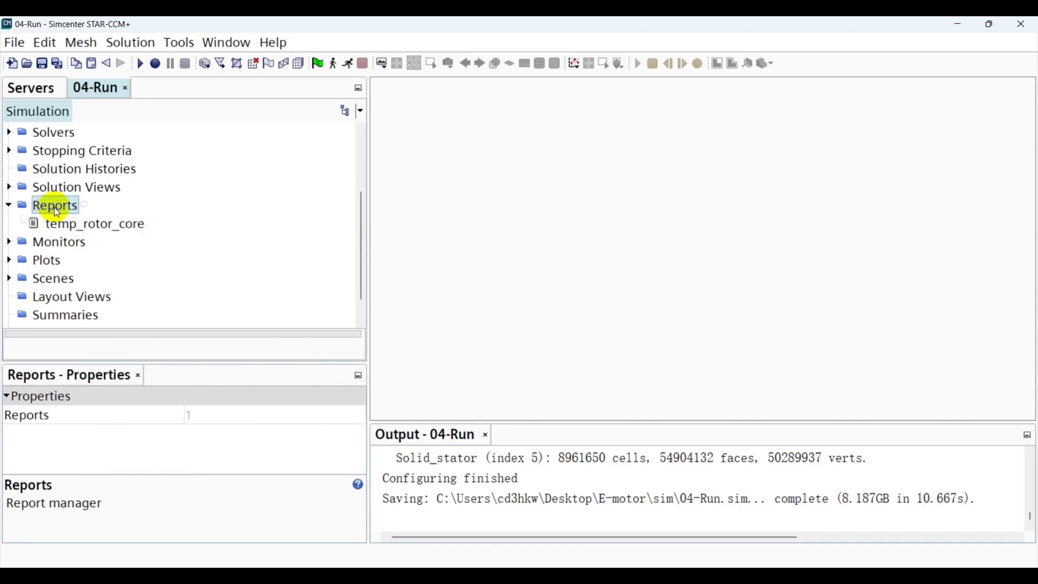
right_click(60, 209)
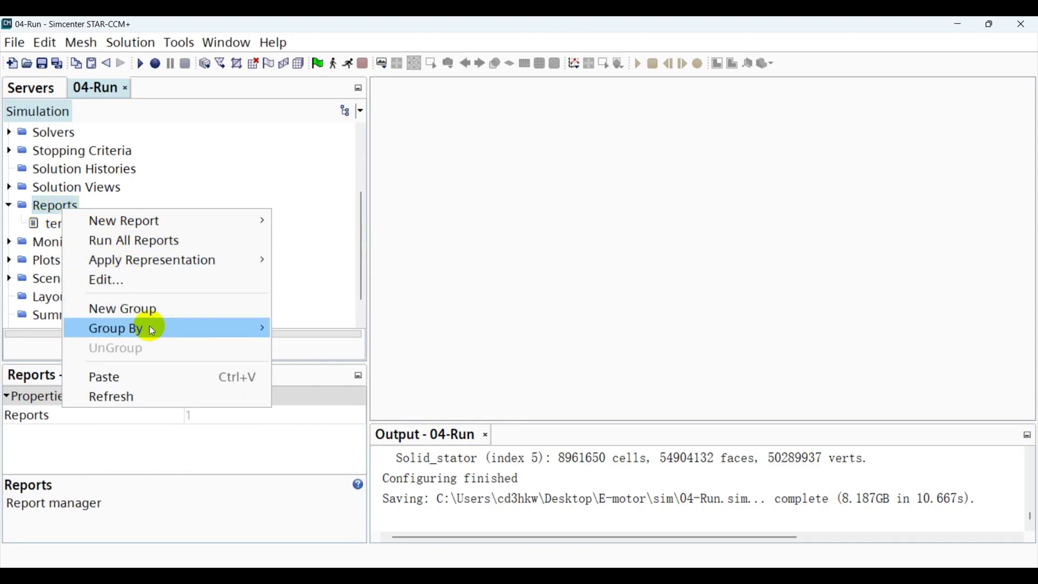
left_click(162, 372)
right_click(73, 208)
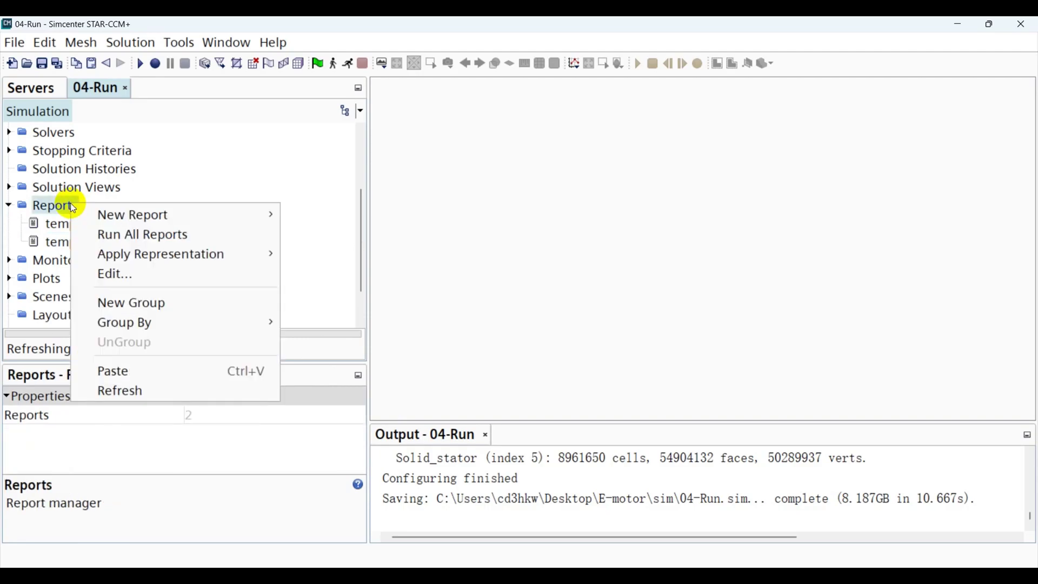
left_click(184, 389)
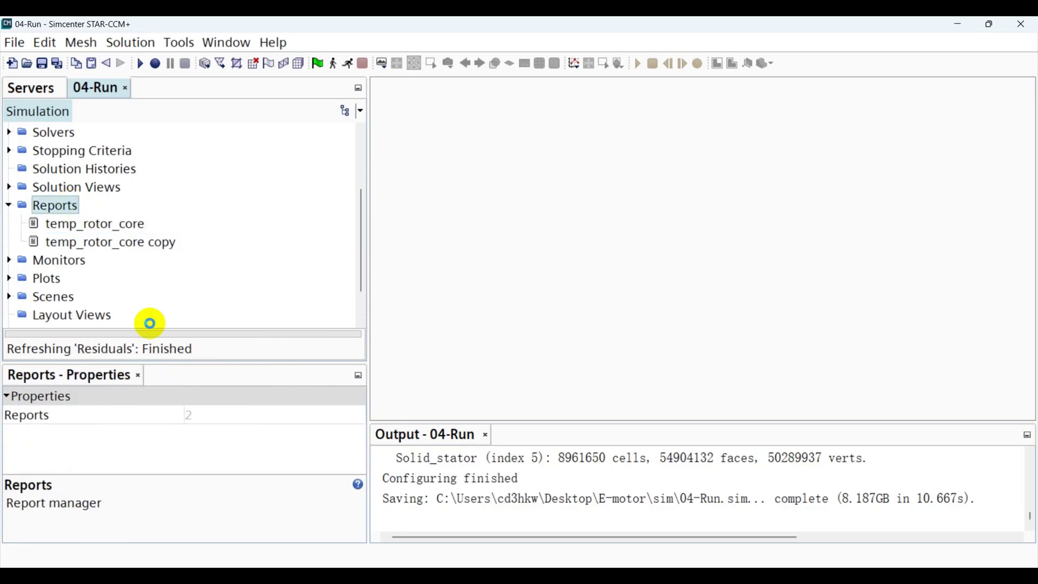
right_click(44, 205)
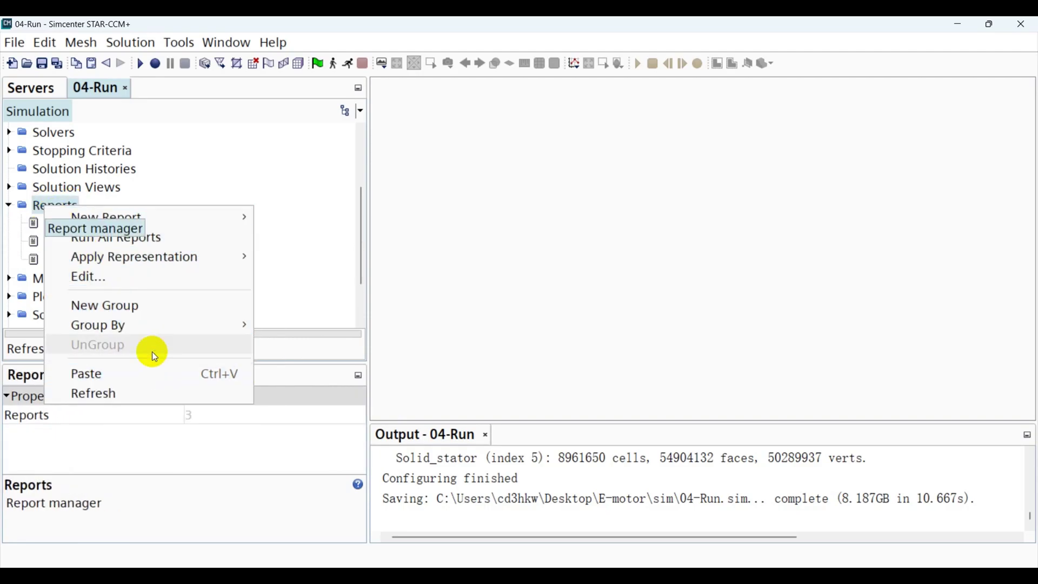
left_click(153, 372)
- Rename the first copied report as temp_rotor_magnets
left_click(119, 243)
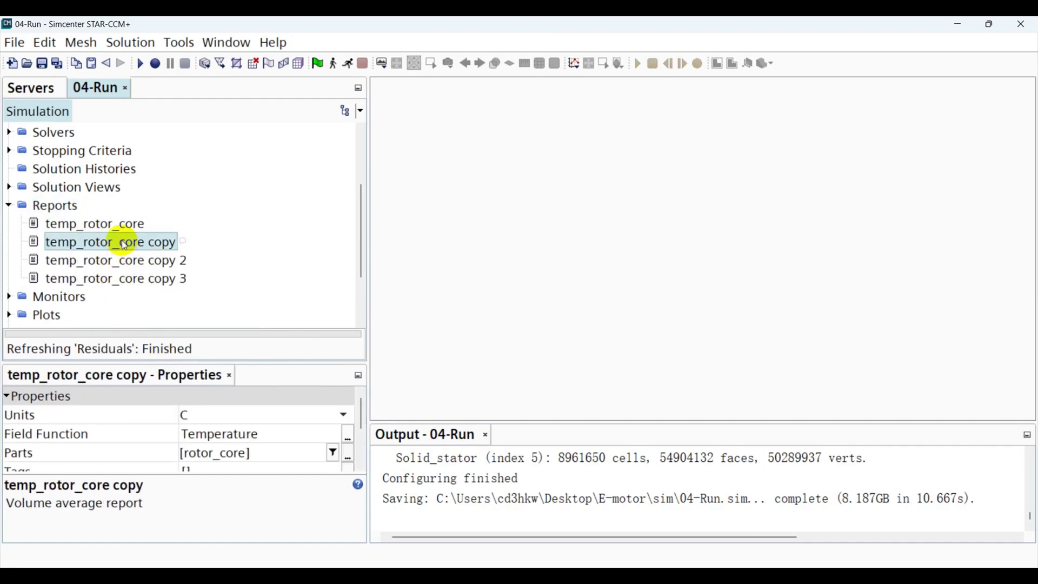
left_click(124, 245)
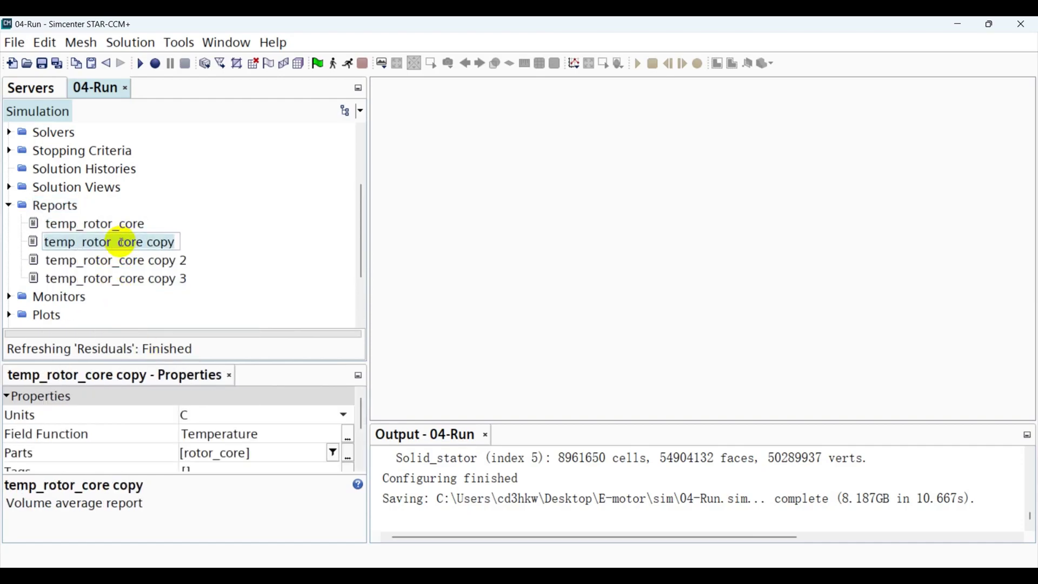
left_click_drag(118, 242, 177, 244)
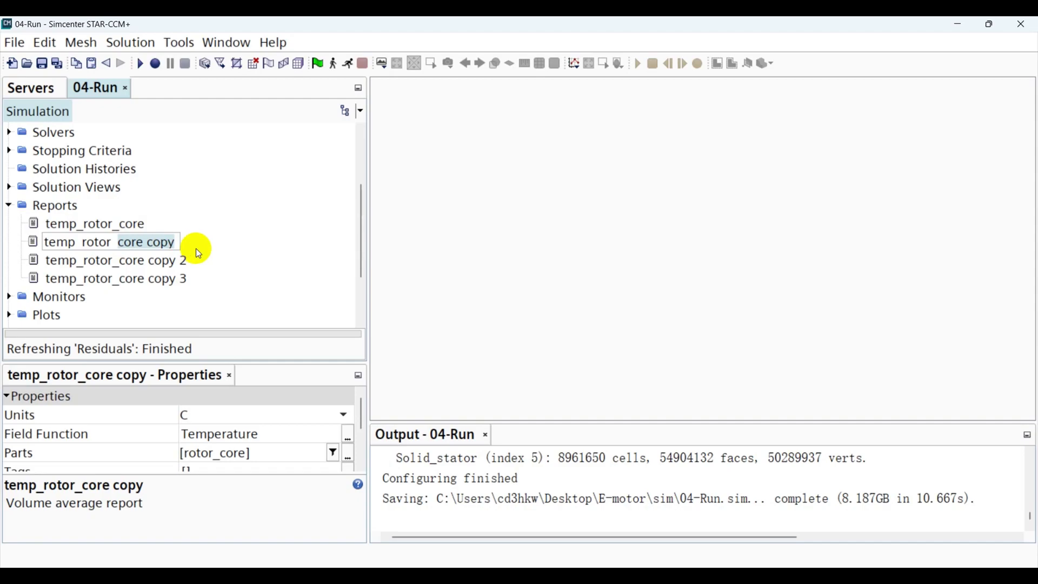
type("magnets")
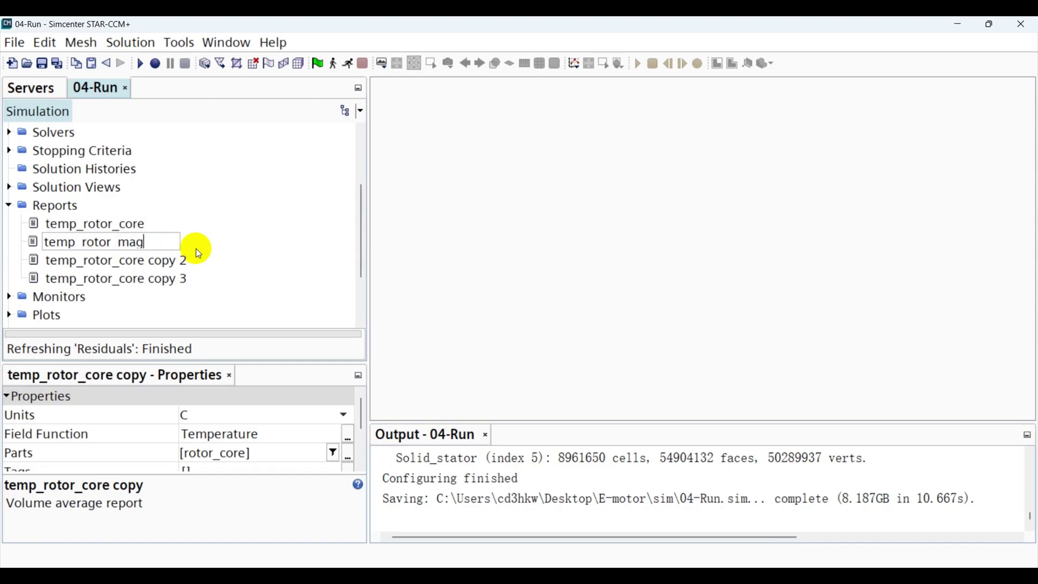
key("Return")
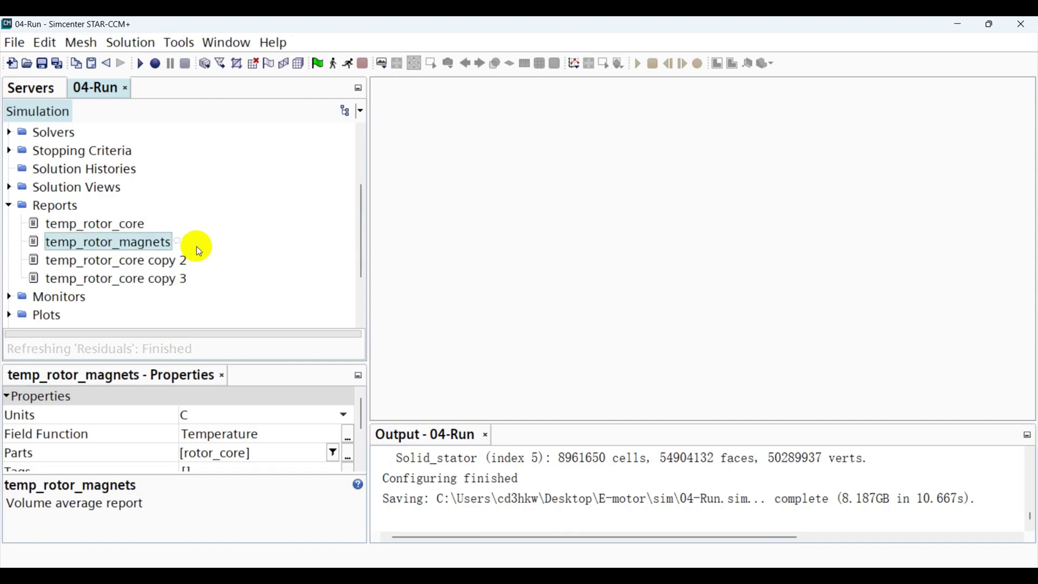
- Replace rotor_core with the rotor_magnets parts as the input of the temp_rotor_magnets report
left_click(349, 456)
left_click(406, 120)
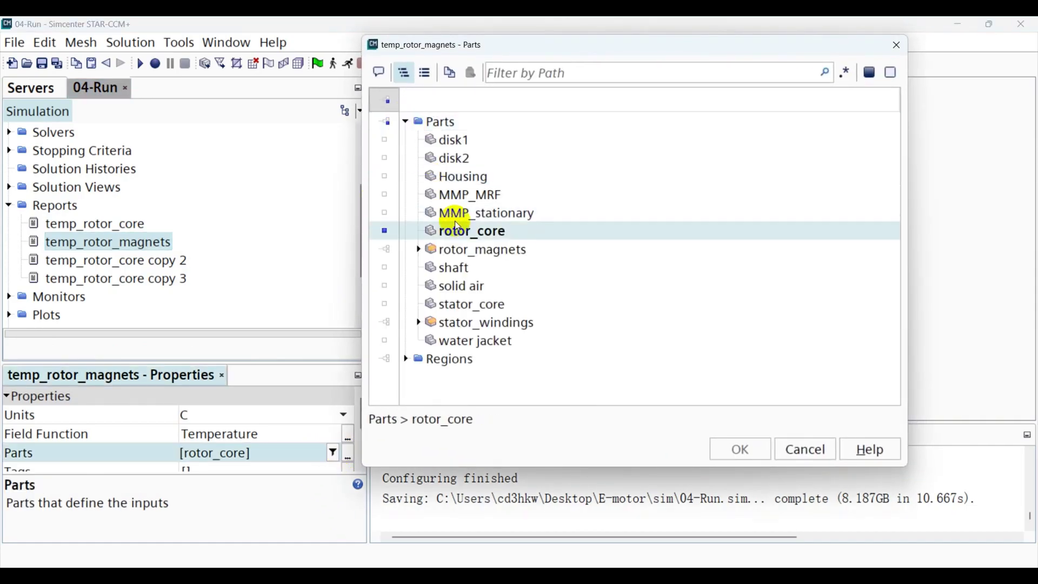
left_click(463, 251)
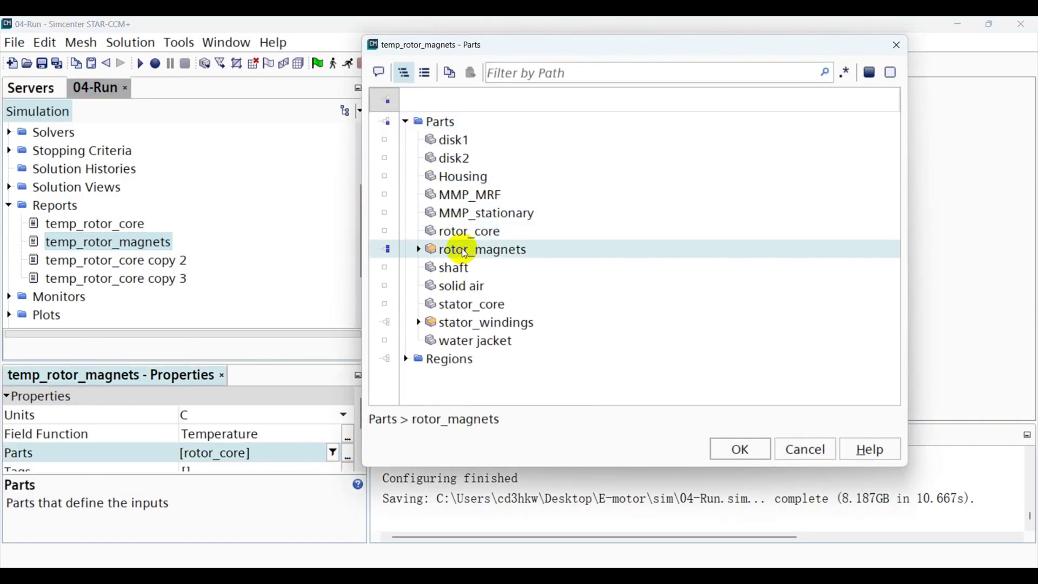
left_click(728, 453)
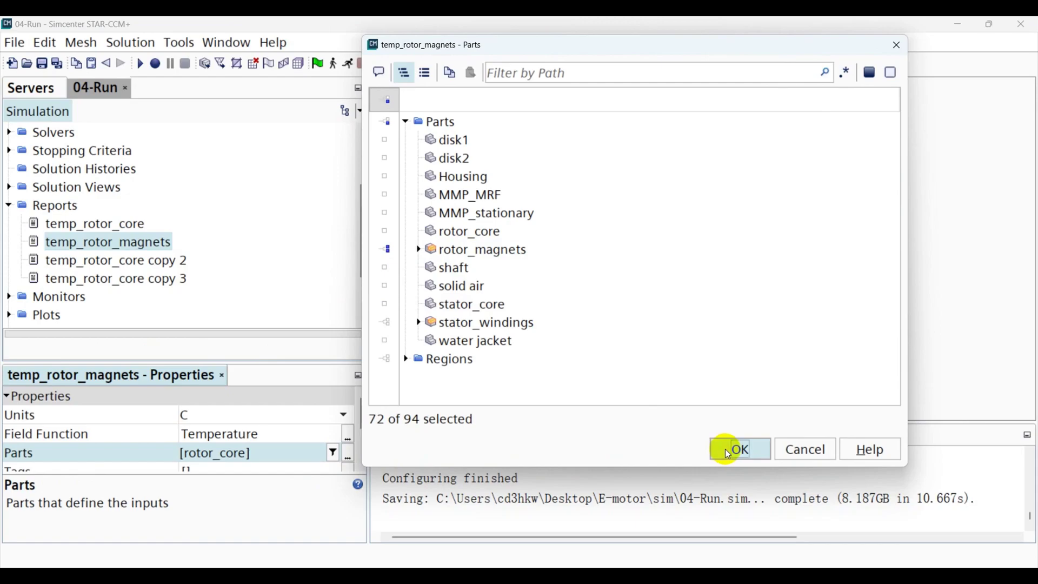
- Rename the temp_rotor_core copy 2 report as temp_stator_core
left_click(178, 265)
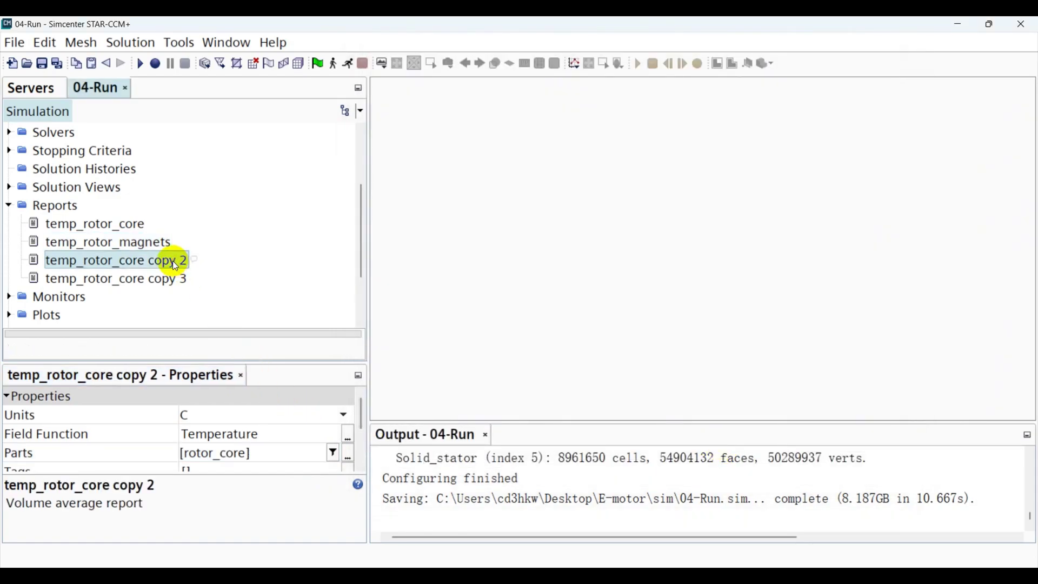
left_click(113, 262)
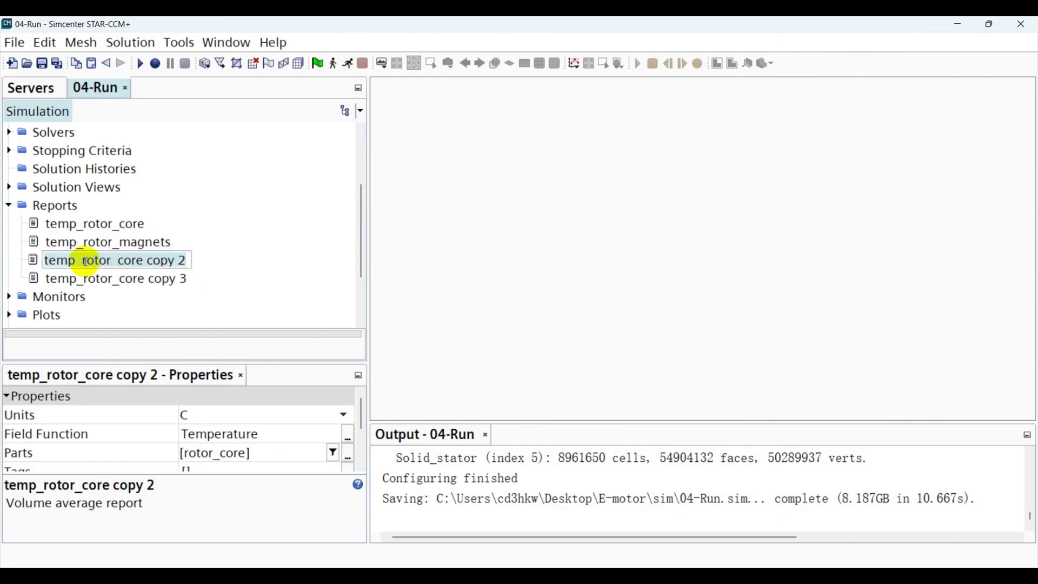
left_click_drag(108, 262, 216, 263)
type("s")
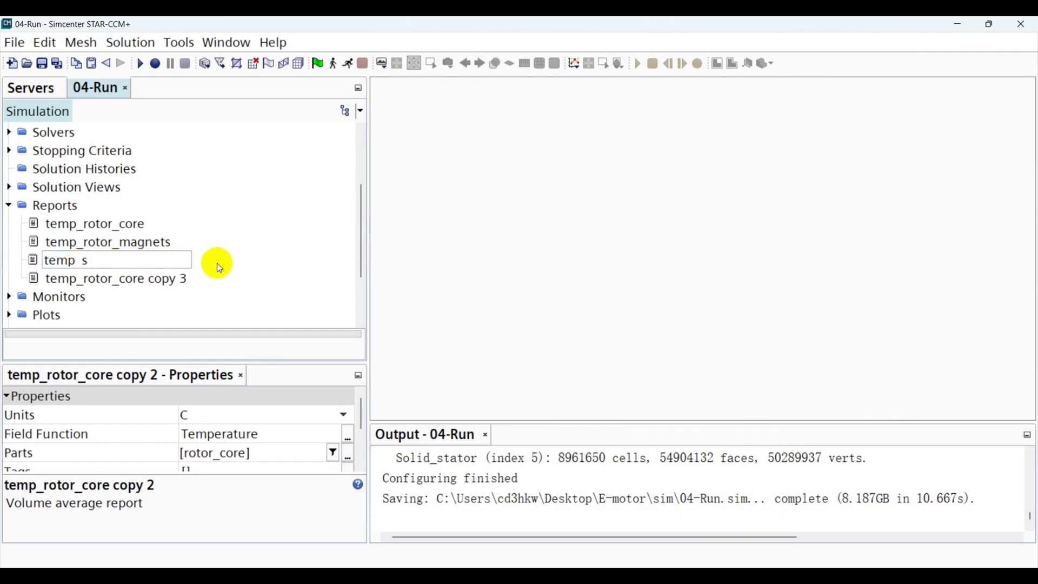
type("tator_core")
key("Return")
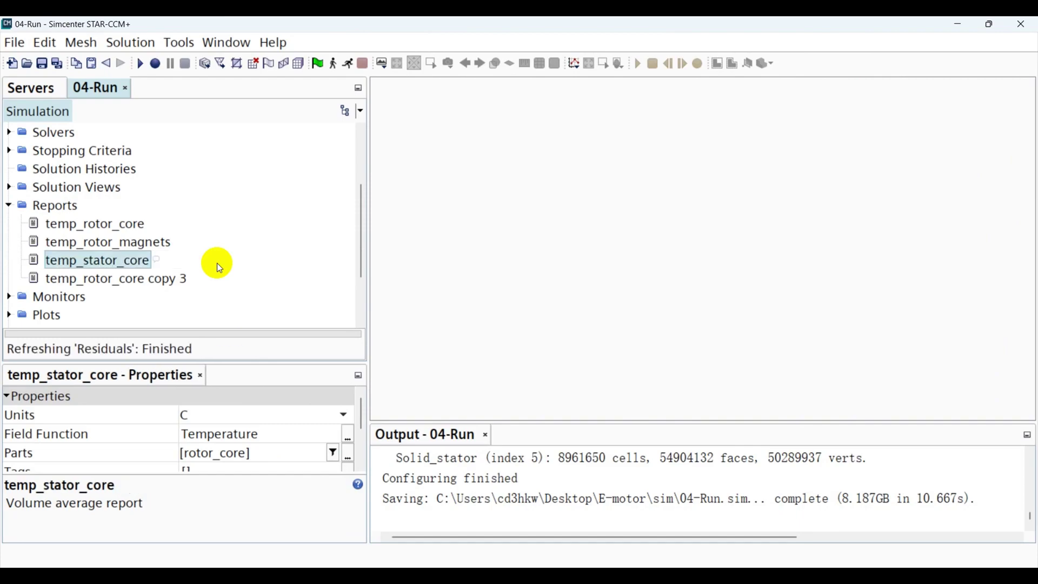
- Replace rotor_core with the stator_core part as the input of the temp_stator_core report
left_click(348, 456)
left_click(411, 126)
left_click(408, 121)
left_click(414, 146)
left_click(421, 231)
left_click(437, 286)
left_click(481, 299)
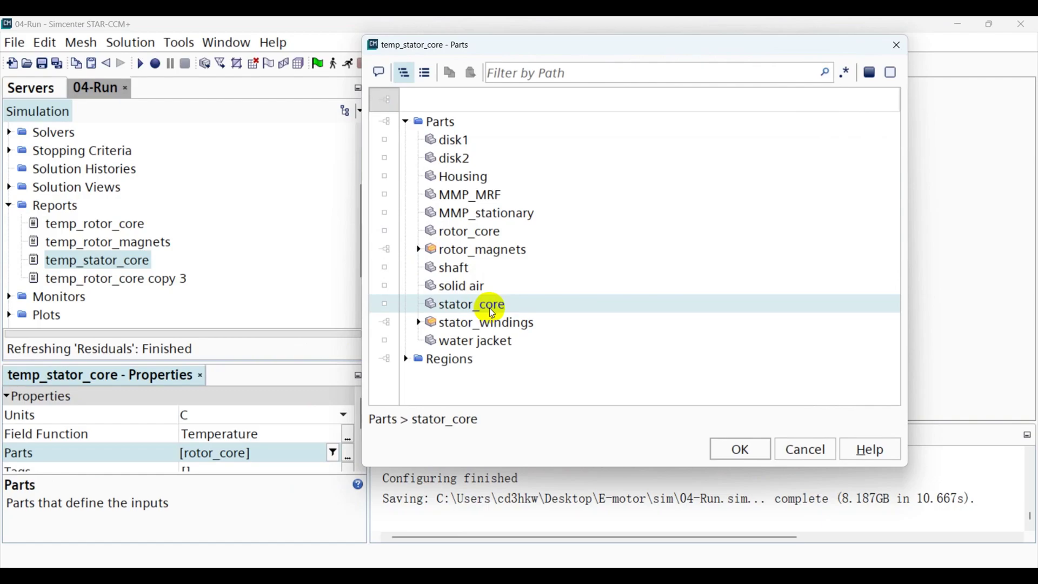
double_click(482, 299)
left_click(724, 453)
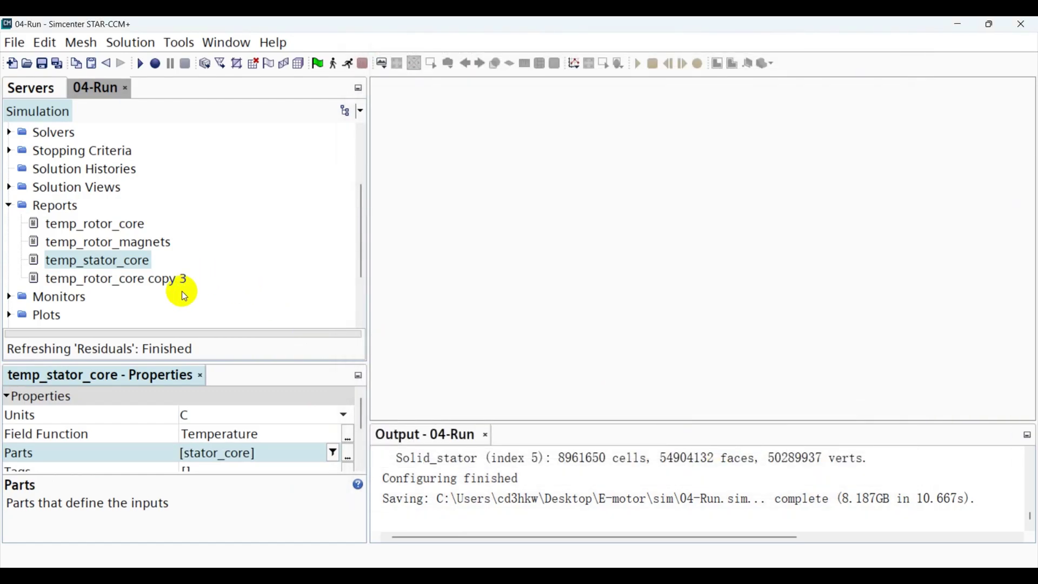
- Rename the temp_rotor_core copy 3 report as temp_stator_windings
left_click(167, 283)
left_click(114, 277)
left_click_drag(84, 280, 199, 281)
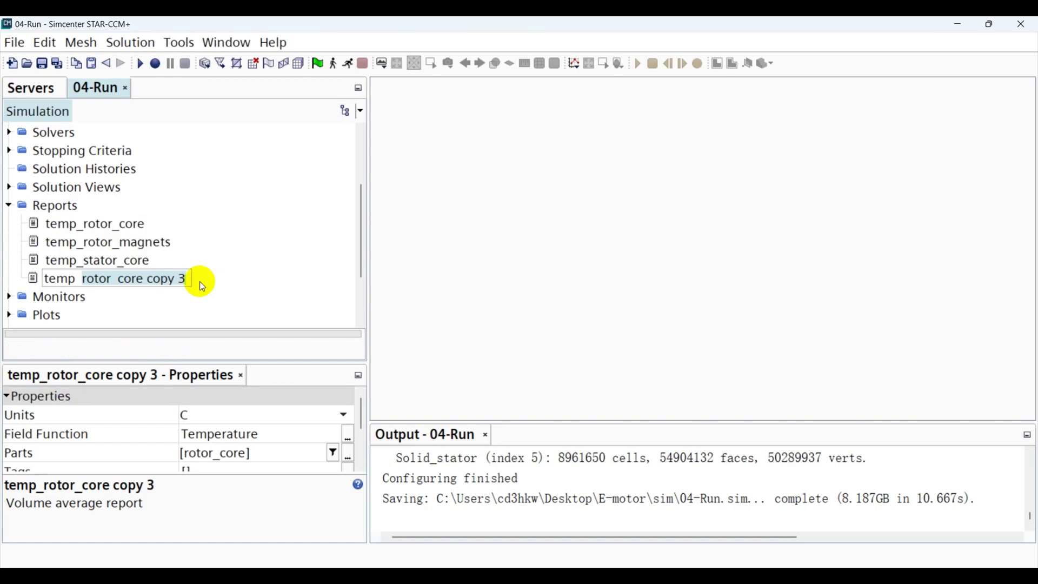
type("stator_windings")
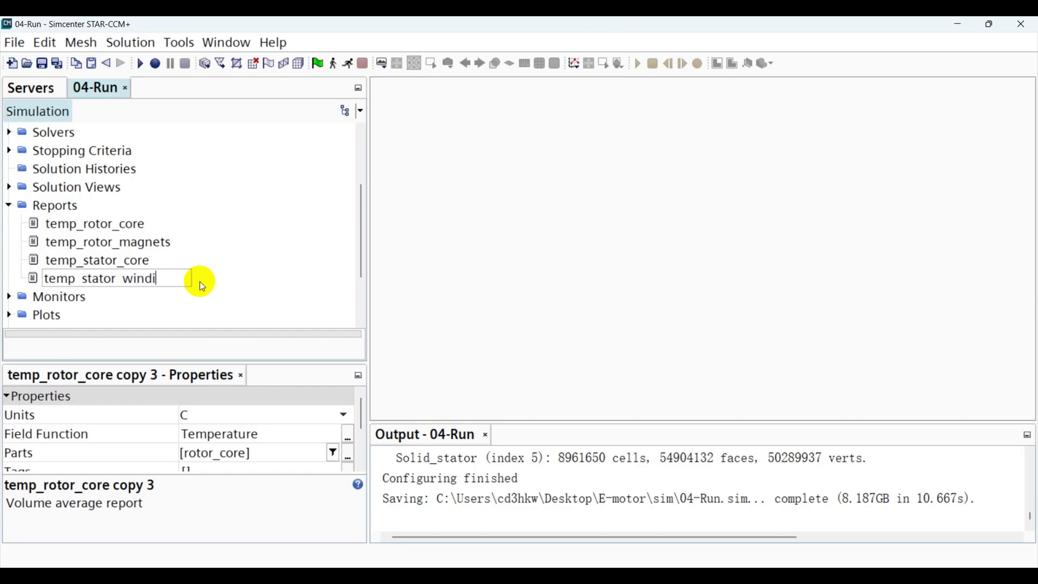
key("Return")
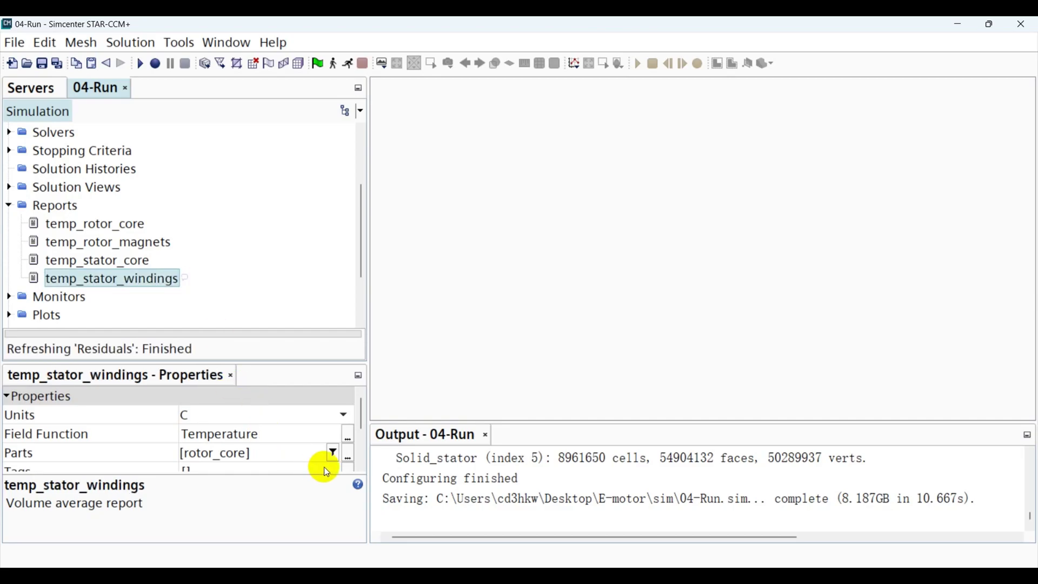
- Replace rotor_core with the stator_windings parts as the input of the temp_stator_windings report
left_click(349, 457)
left_click(406, 121)
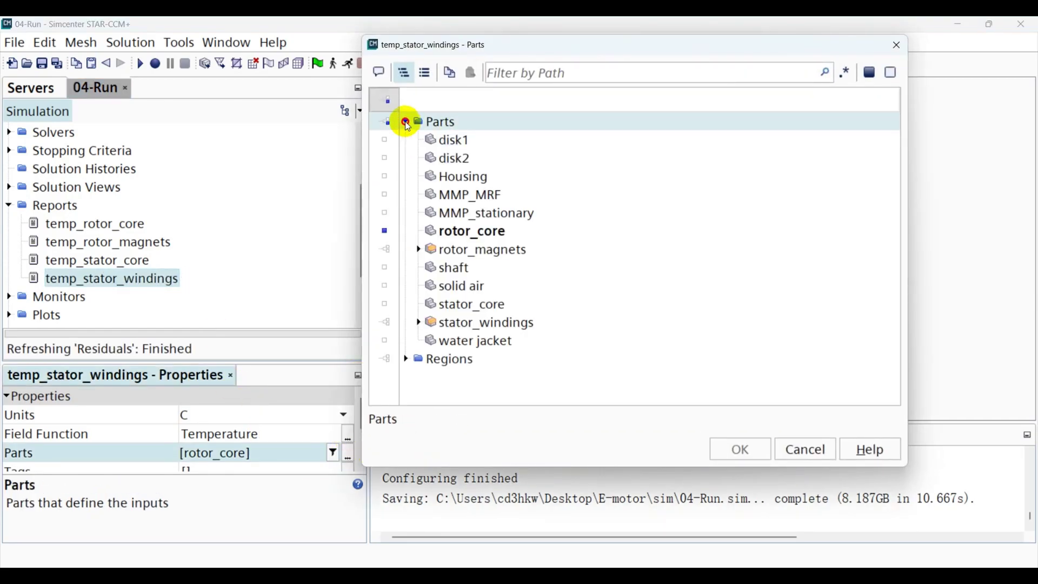
left_click(514, 322)
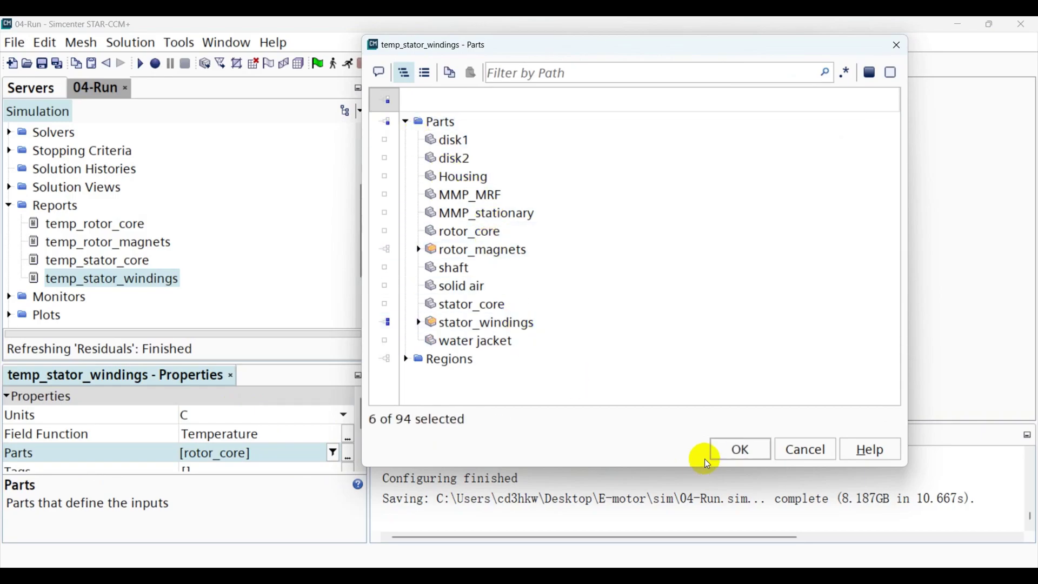
left_click(716, 452)
- Create monitors and one single shared plot from the four rotor and stator temperature reports
left_click(114, 224)
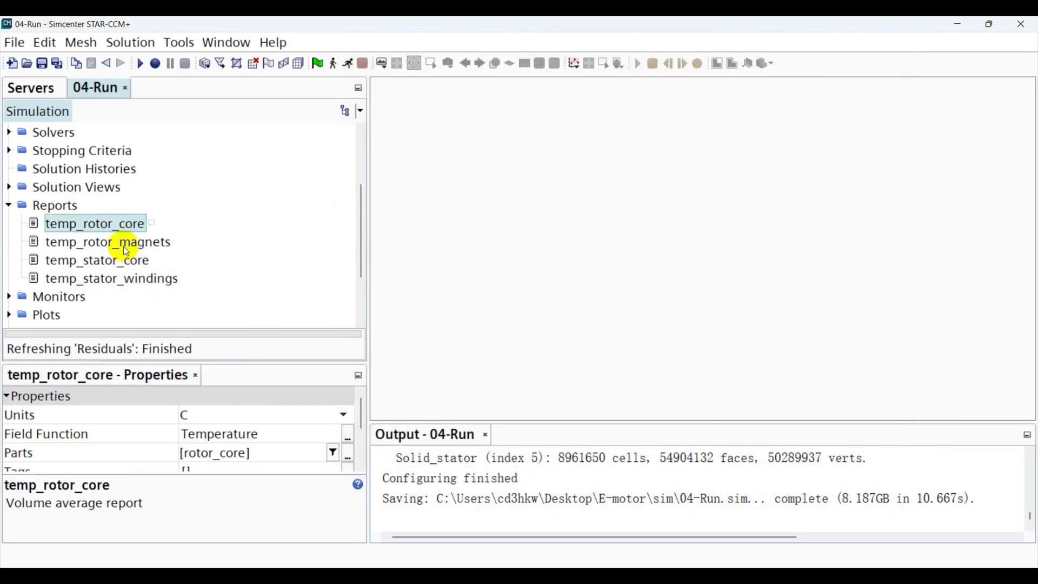
left_click(135, 280, "shift")
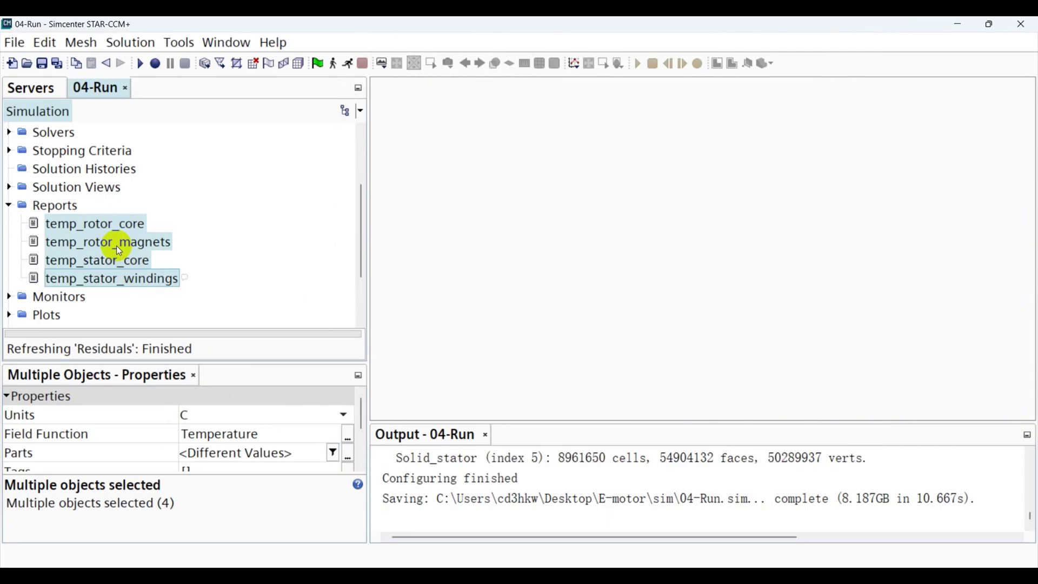
right_click(117, 247)
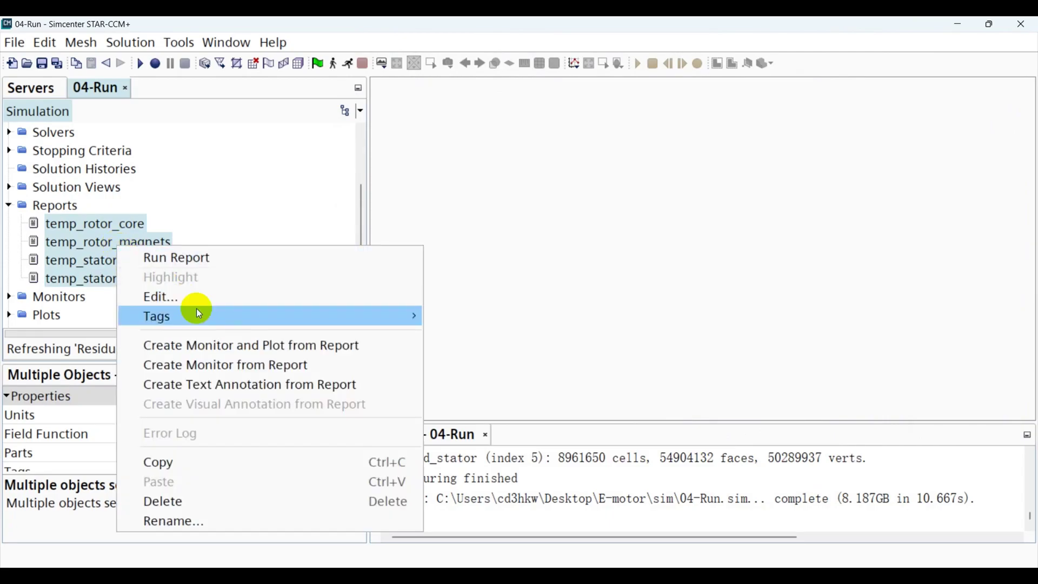
left_click(273, 344)
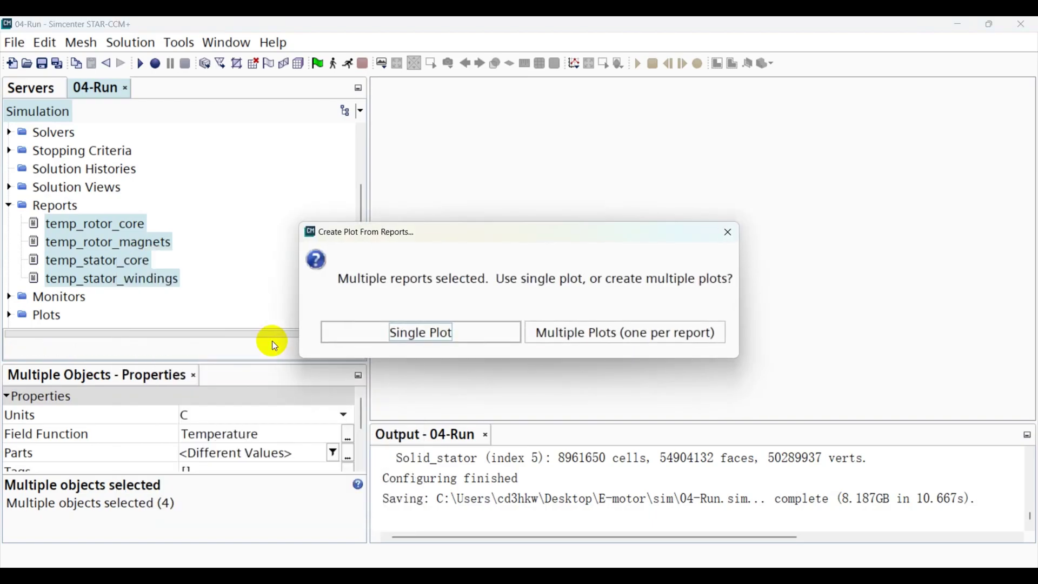
left_click(439, 335)
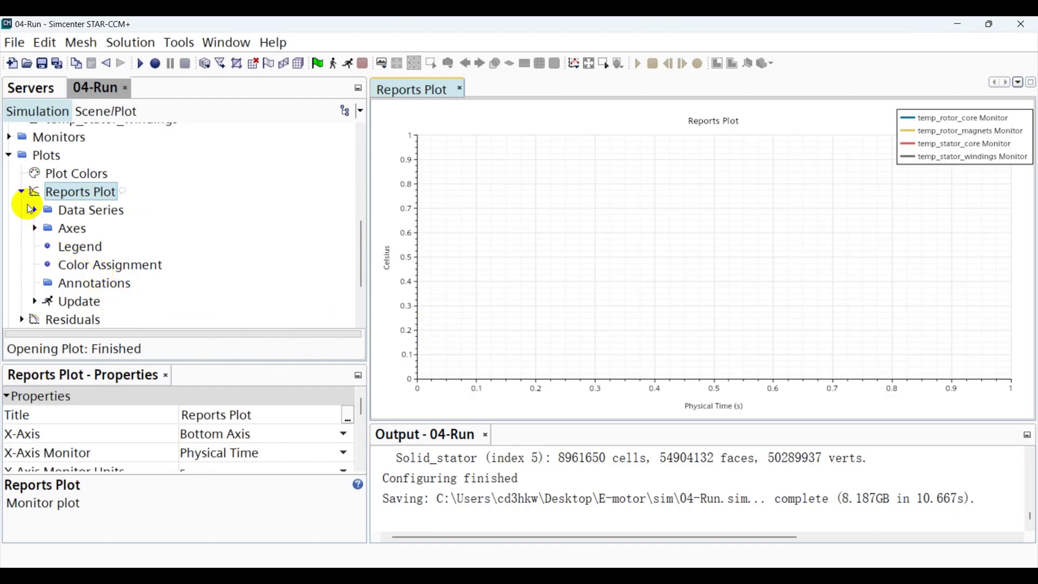
- Collapse the new plot's contents in the simulation tree and create a Maximum report under Reports
left_click(21, 192)
scroll(203, 244, "up", 3)
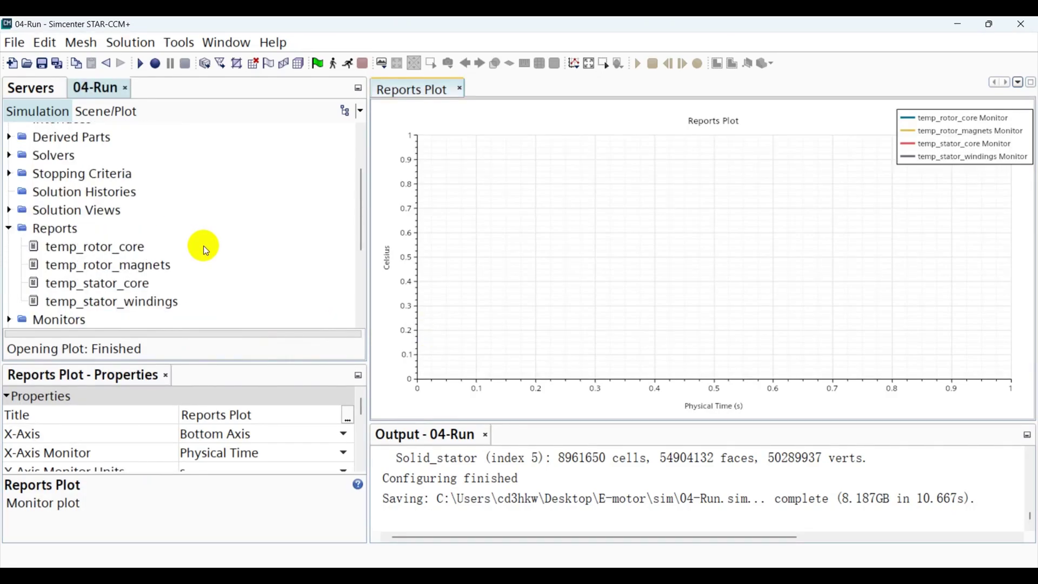
scroll(204, 246, "up", 5)
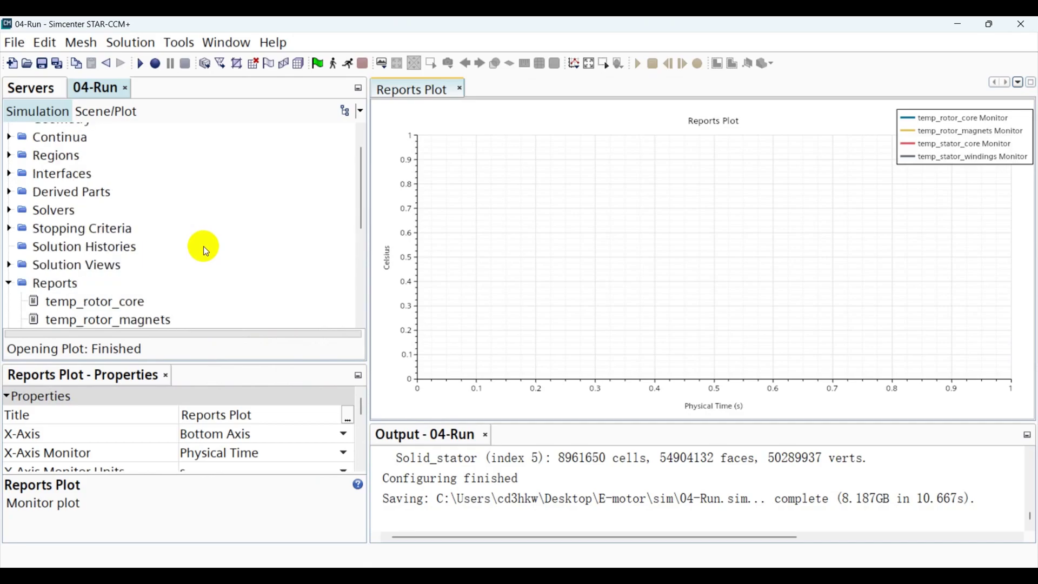
left_click(10, 317)
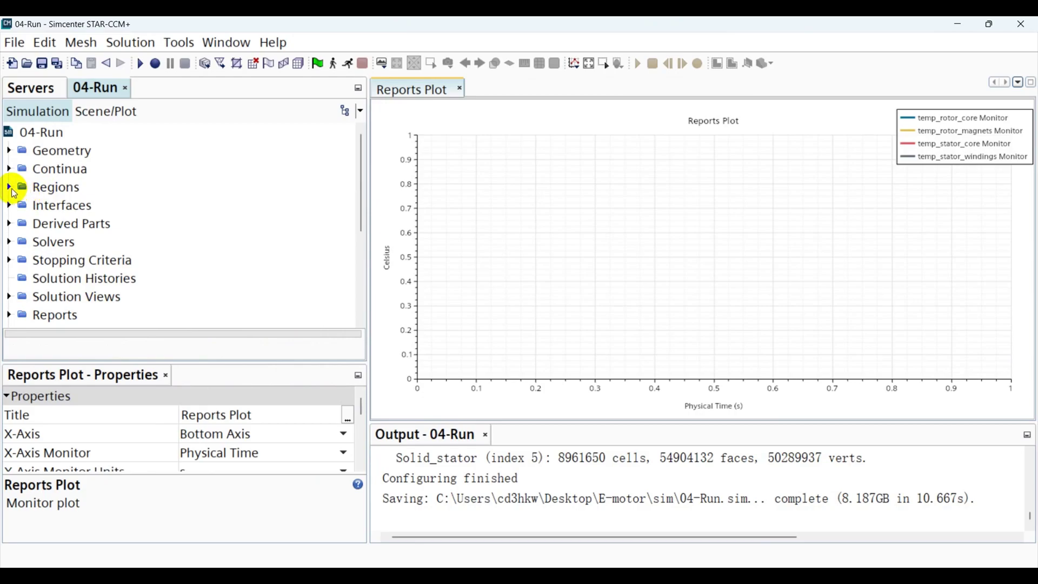
scroll(121, 227, "down", 3)
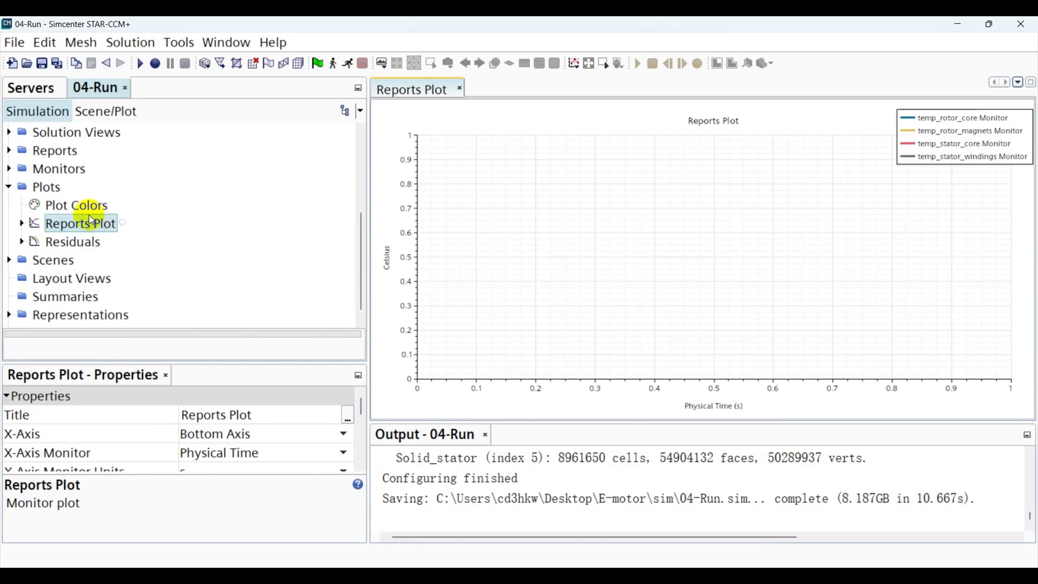
left_click(9, 151)
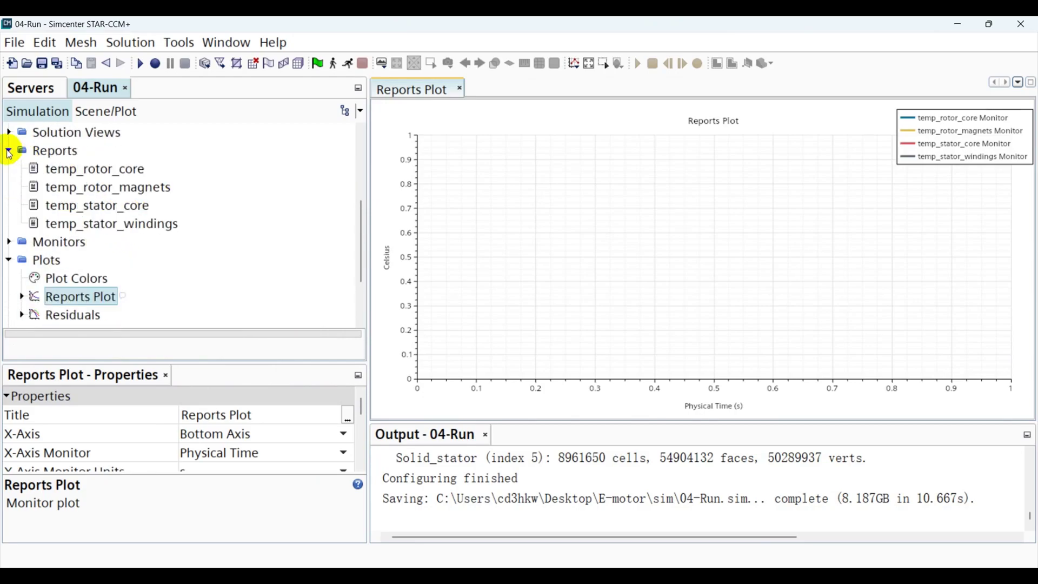
right_click(64, 155)
mouse_move(151, 161)
mouse_move(333, 161)
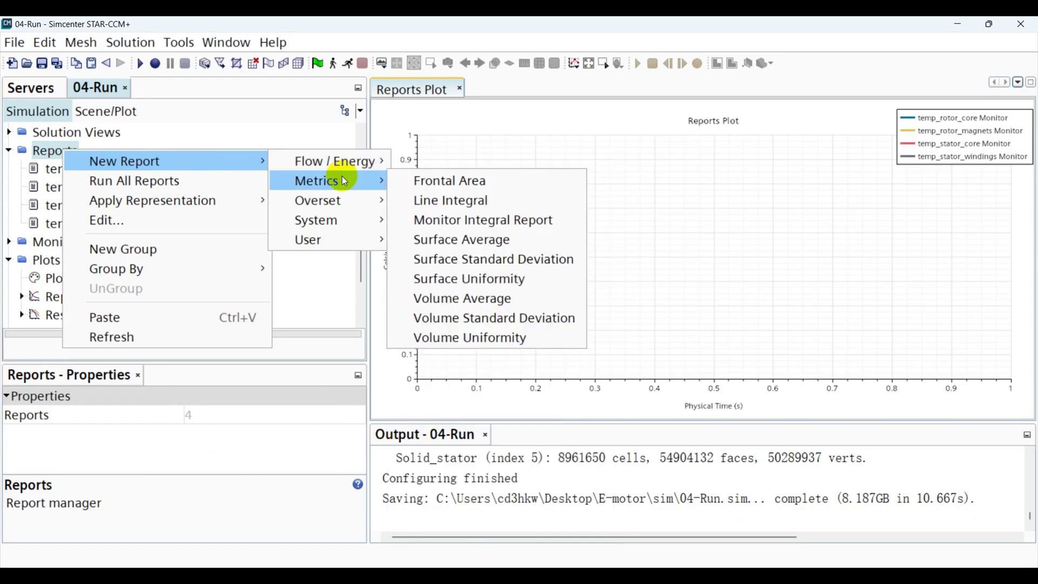
mouse_move(348, 223)
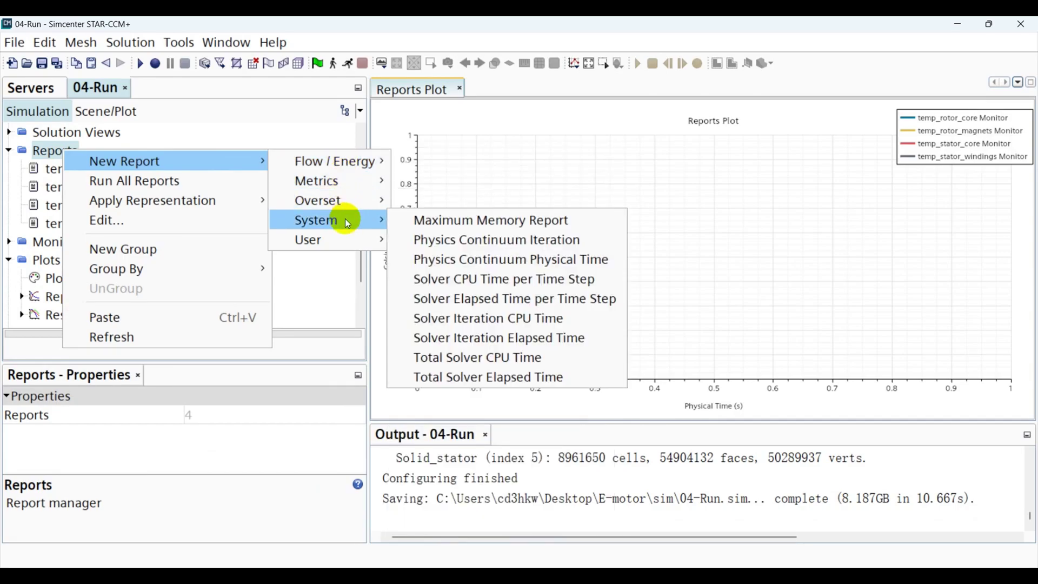
mouse_move(358, 239)
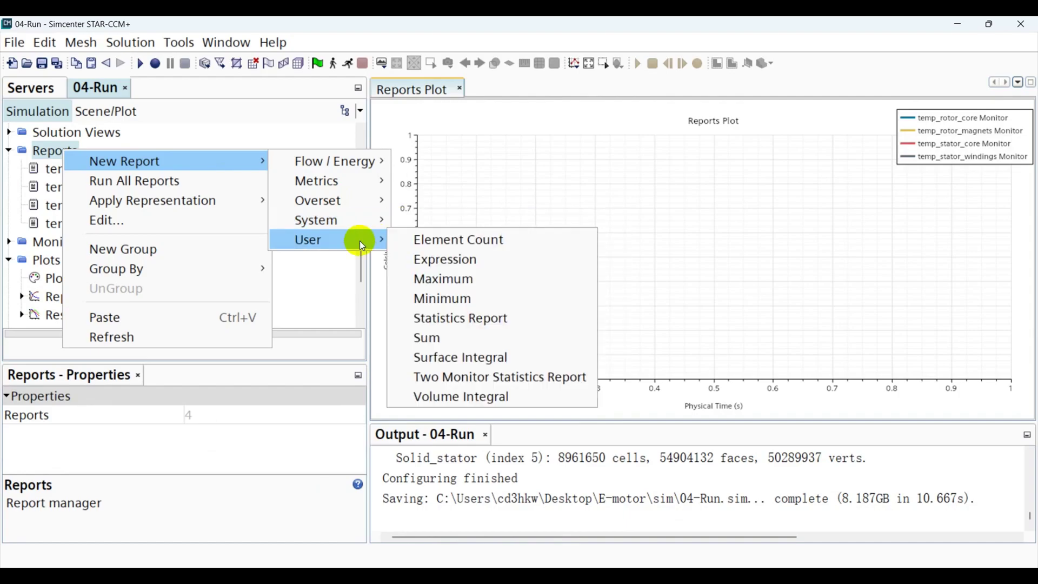
left_click(448, 288)
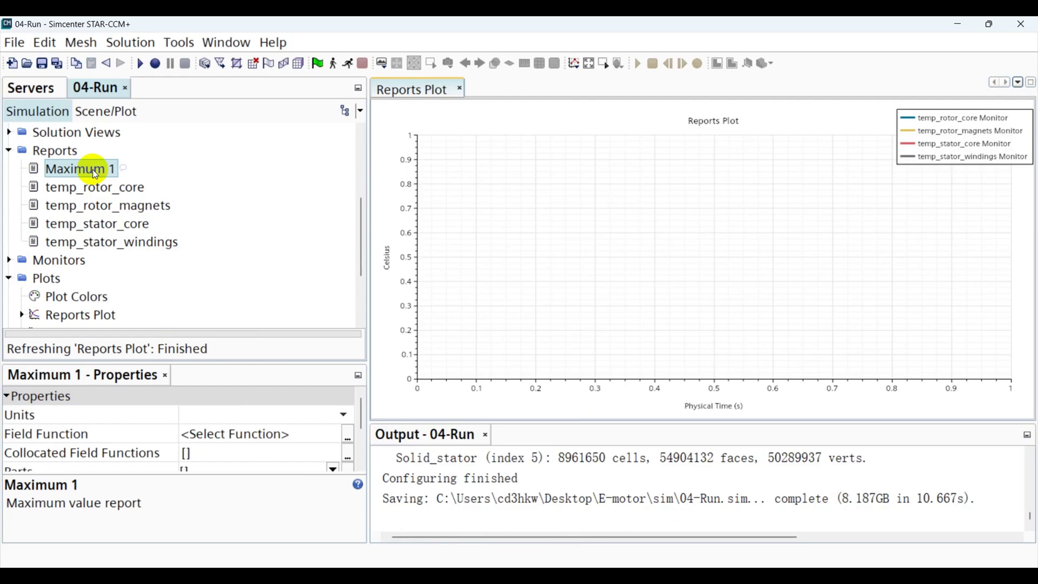
- Rename the new Maximum report as Max_temp_rotor_core
left_click(92, 171)
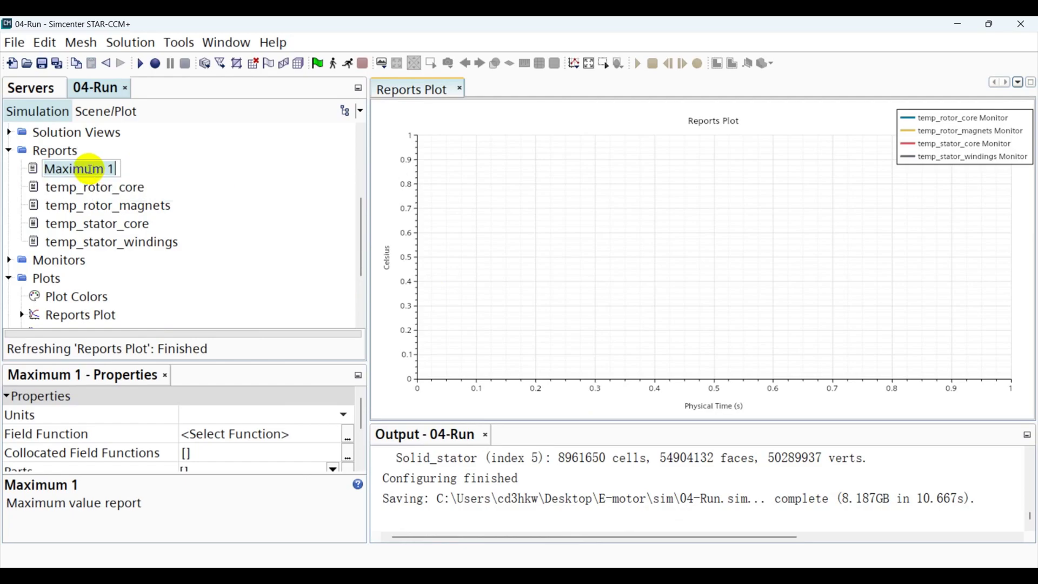
key("ctrl+a")
type("Max ")
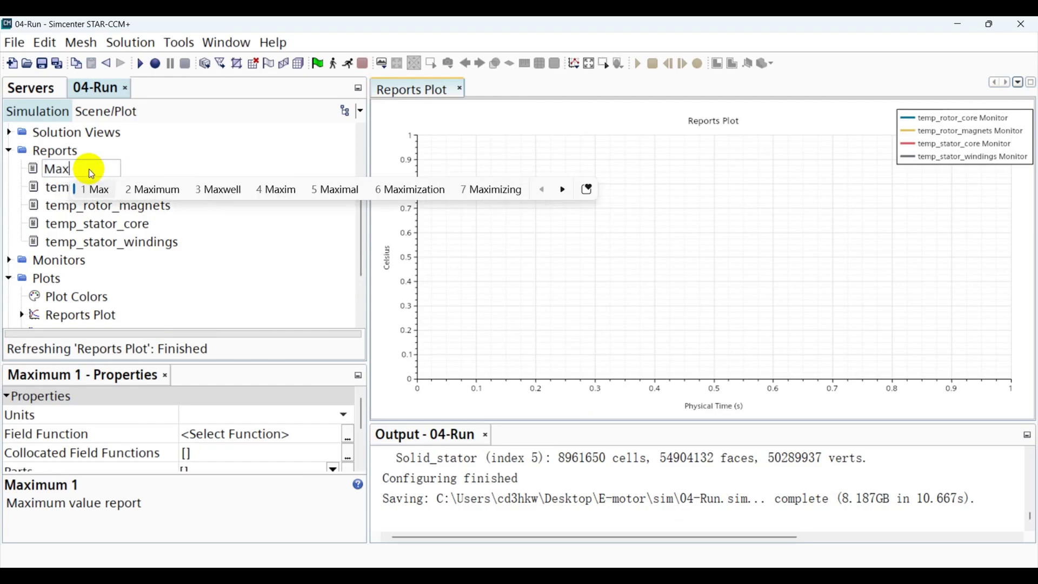
type("temp")
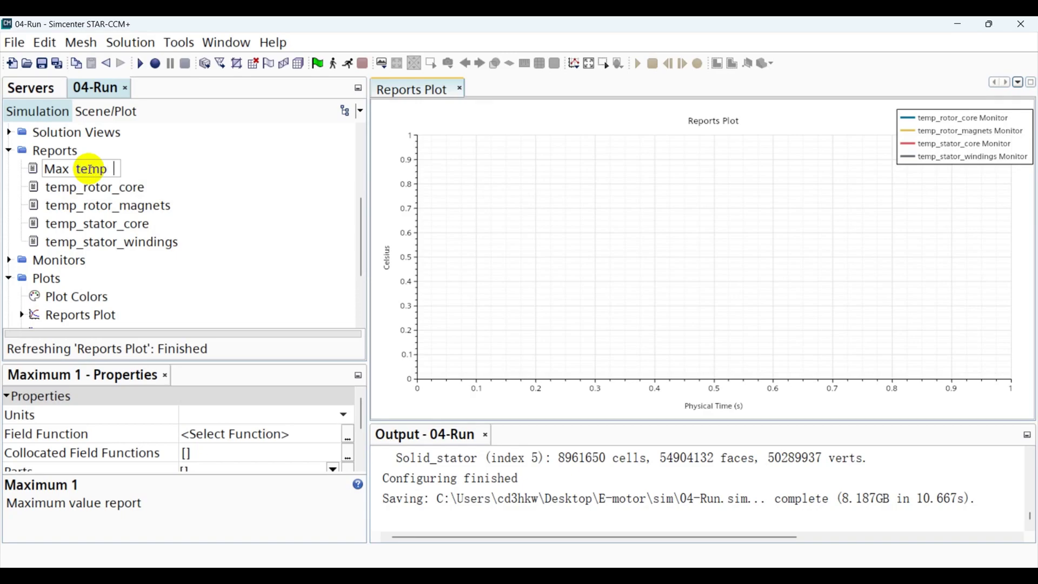
type(" rotor_core")
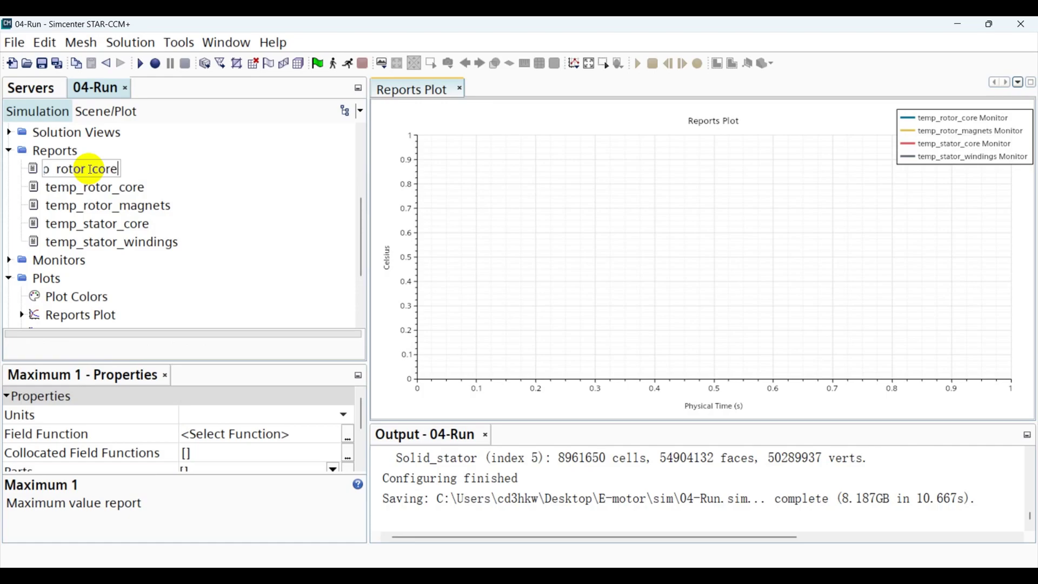
key("Return")
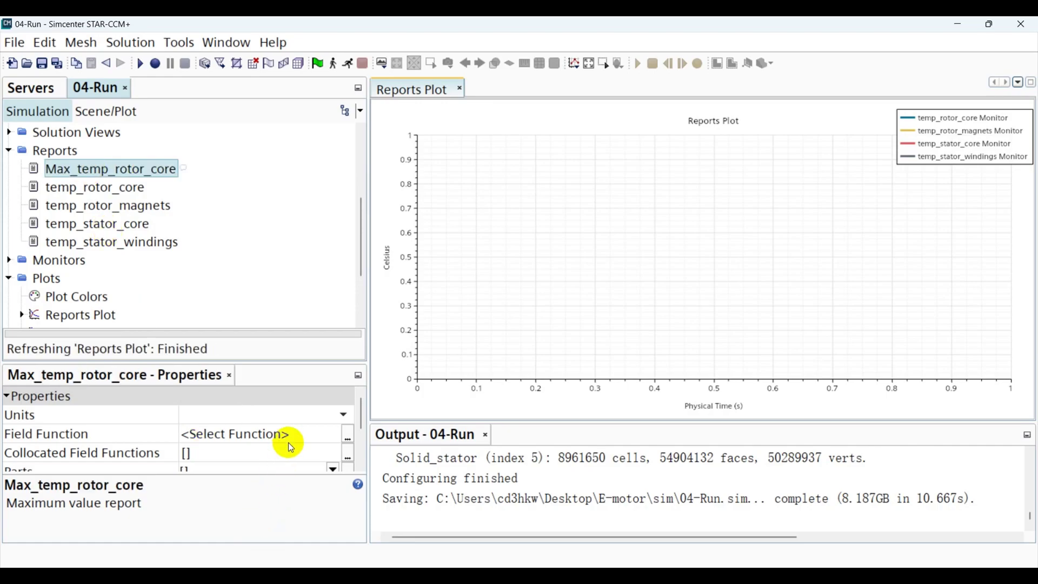
- Set the field function of the Max_temp_rotor_core report to Temperature
scroll(308, 442, "down", 1)
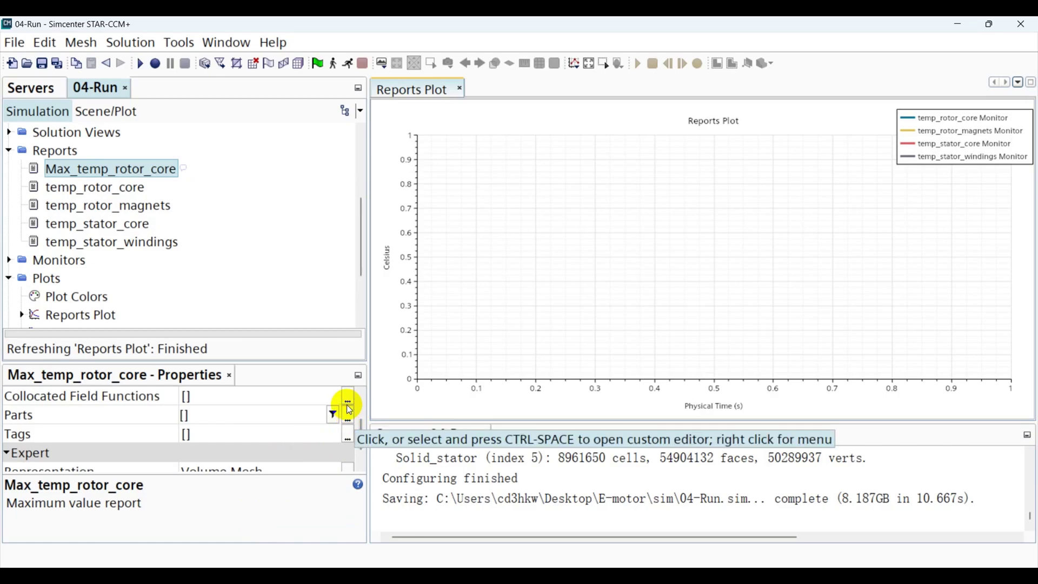
scroll(352, 430, "up", 1)
left_click(347, 436)
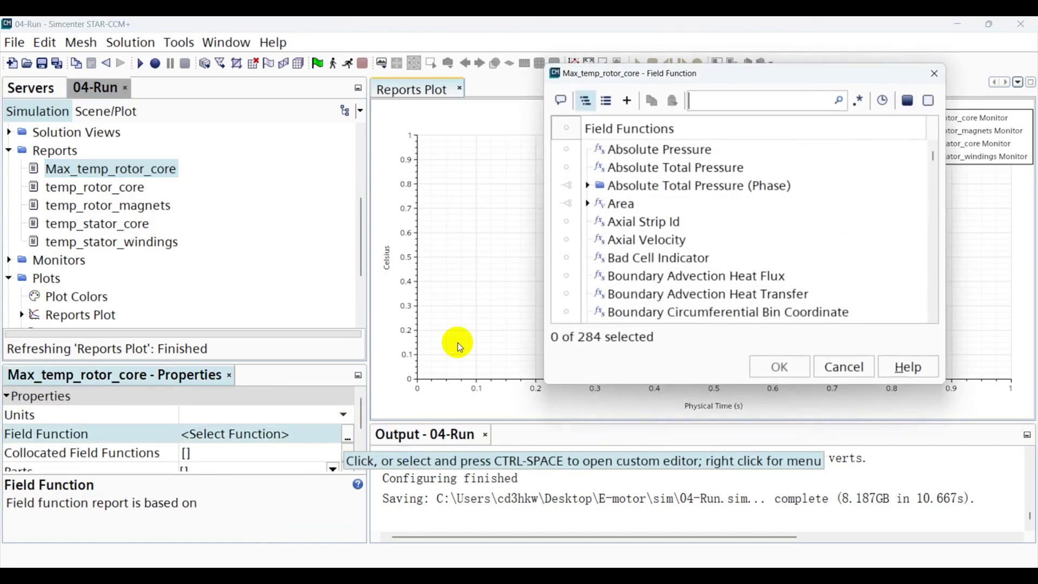
type("tempera")
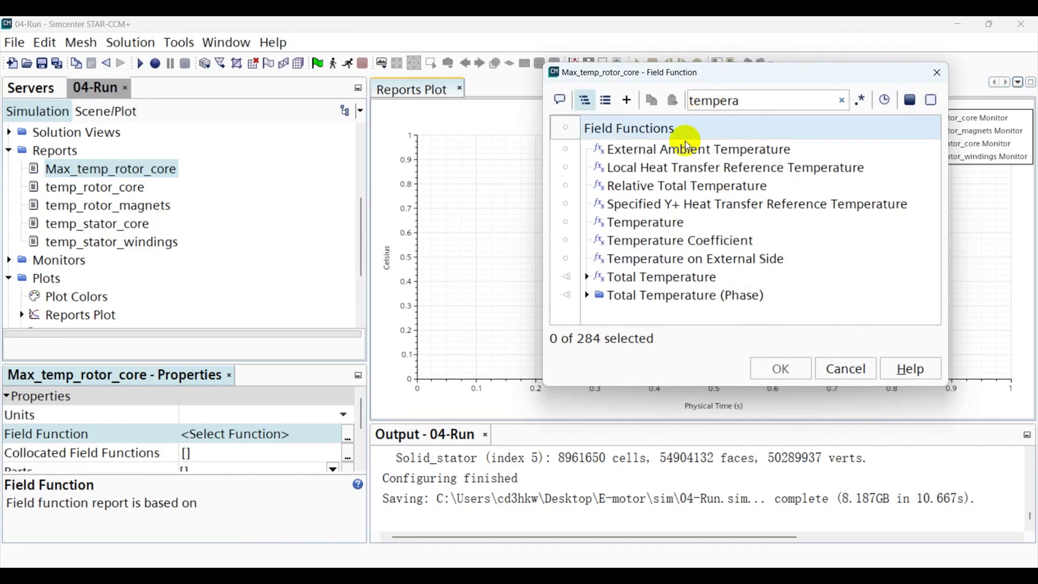
left_click(669, 222)
left_click(780, 367)
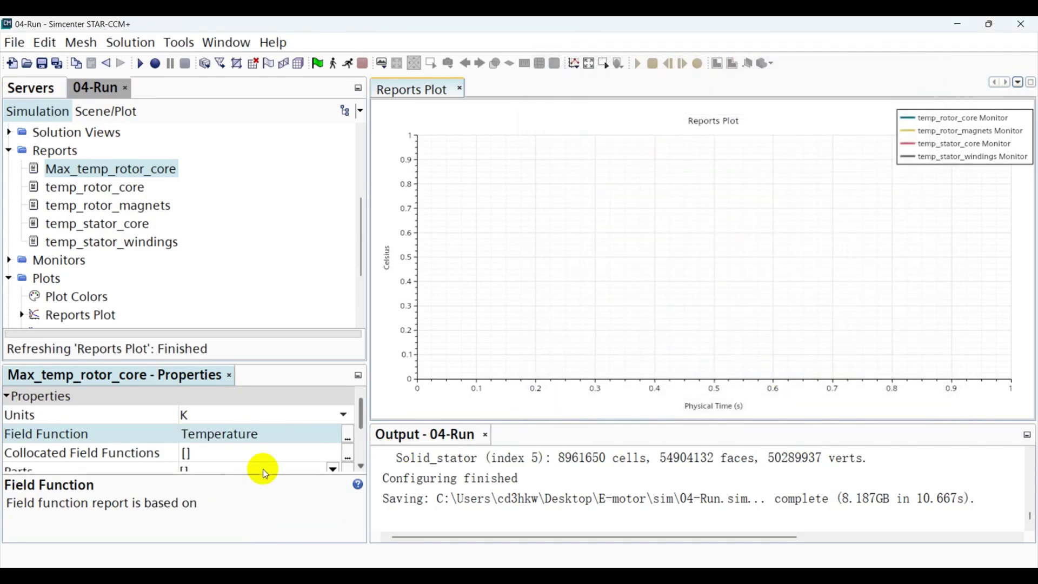
- Change the temperature units of the Max_temp_rotor_core report and bring its part and expert properties into view
left_click(262, 416)
left_click(261, 430)
scroll(270, 440, "down", 1)
scroll(269, 438, "down", 1)
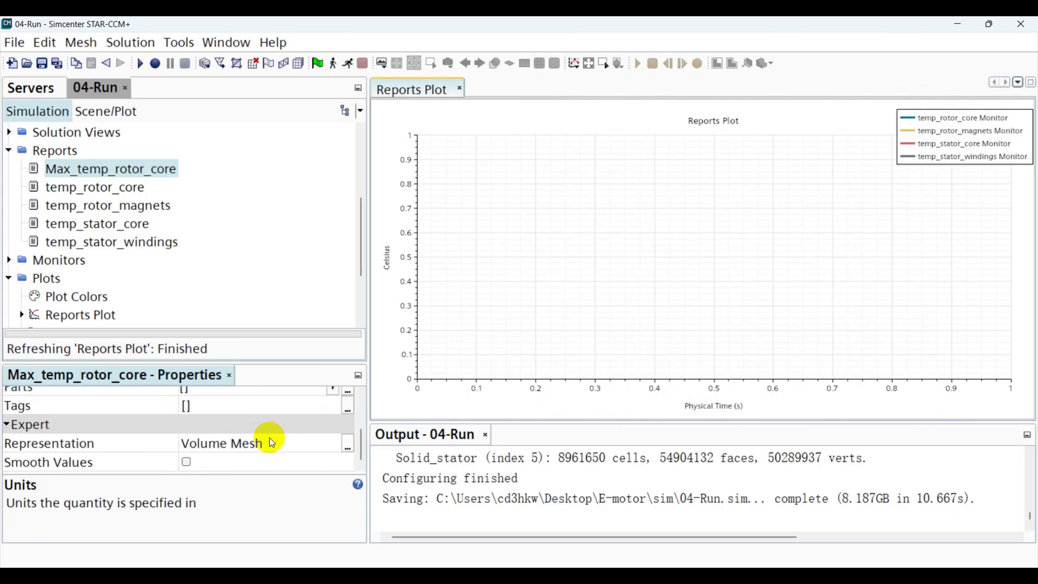
scroll(300, 425, "up", 3)
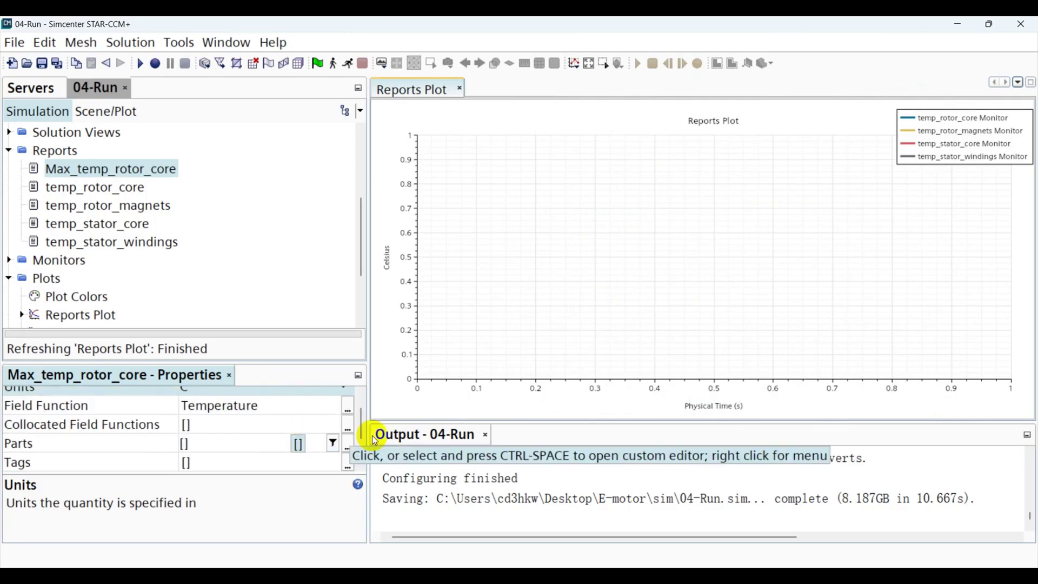
left_click(347, 445)
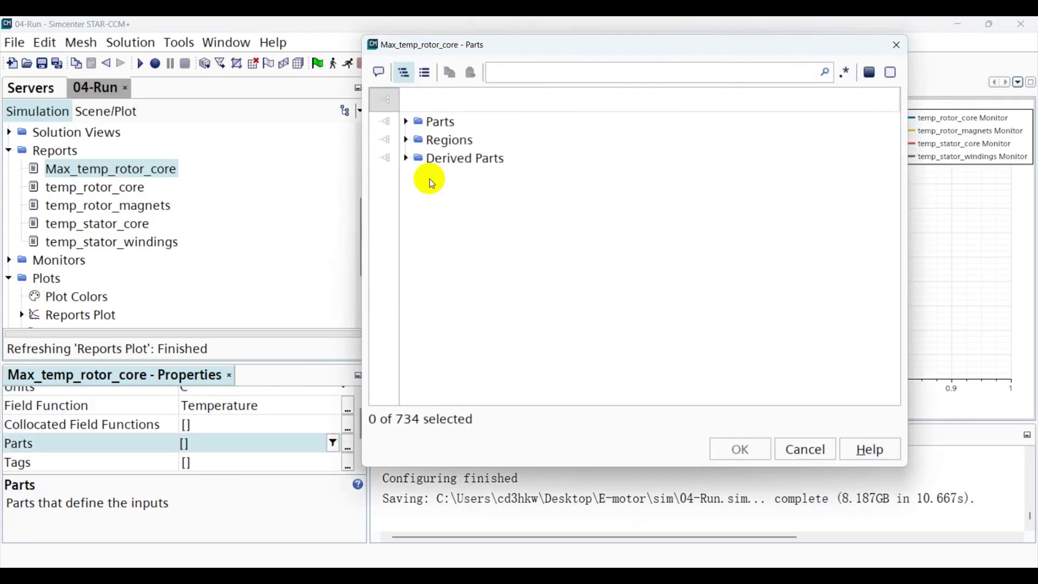
left_click(804, 449)
left_click(104, 186)
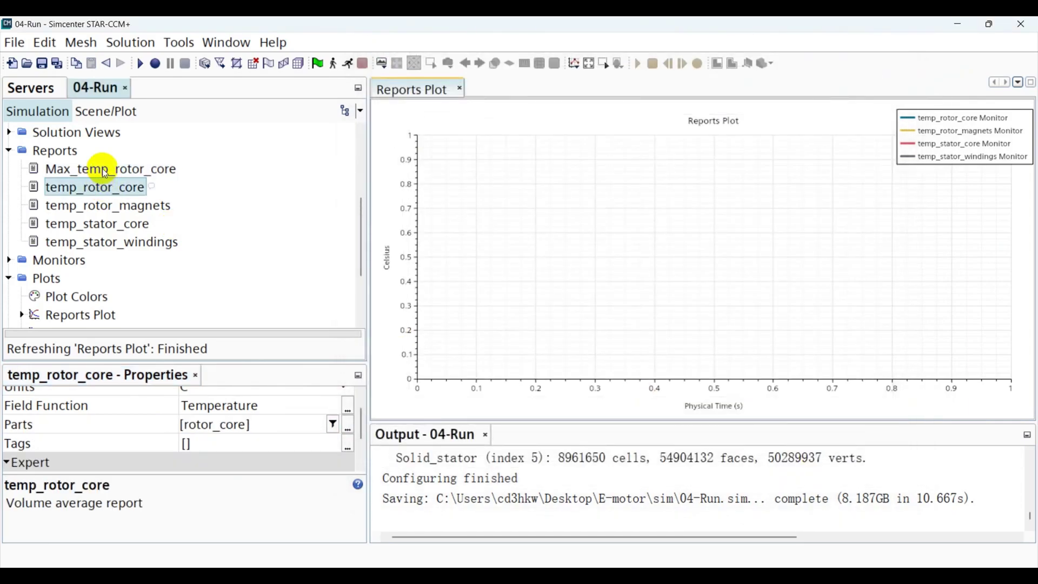
- Copy the Max_temp_rotor_core report and paste it three times into Reports
left_click(105, 171)
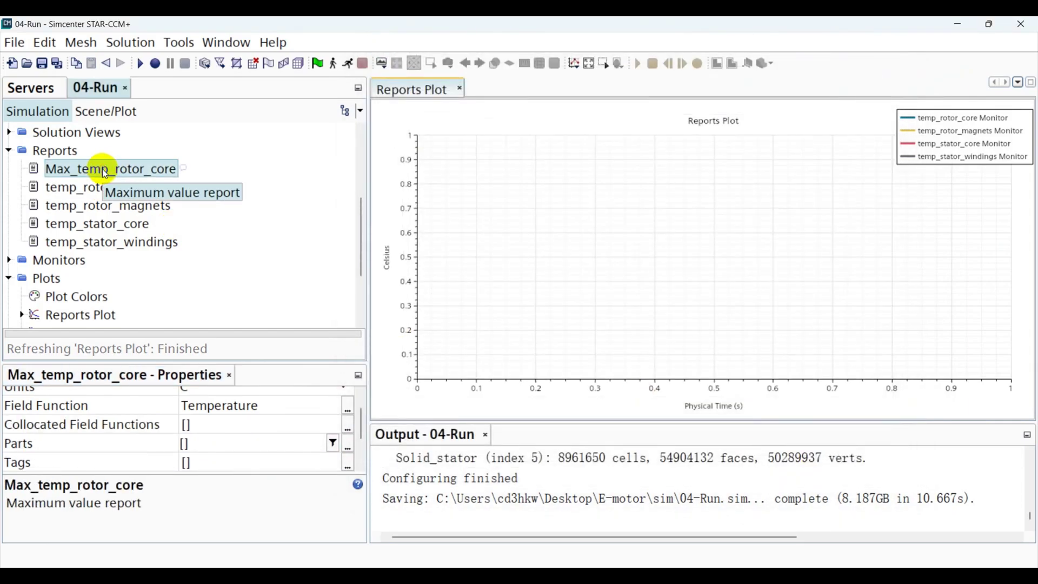
right_click(102, 172)
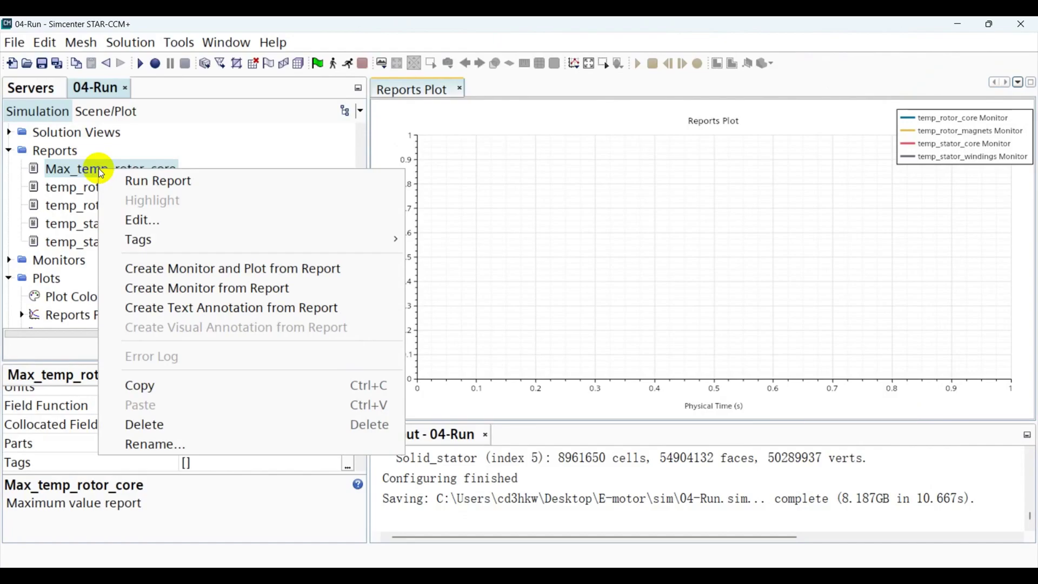
left_click(215, 387)
left_click(58, 152)
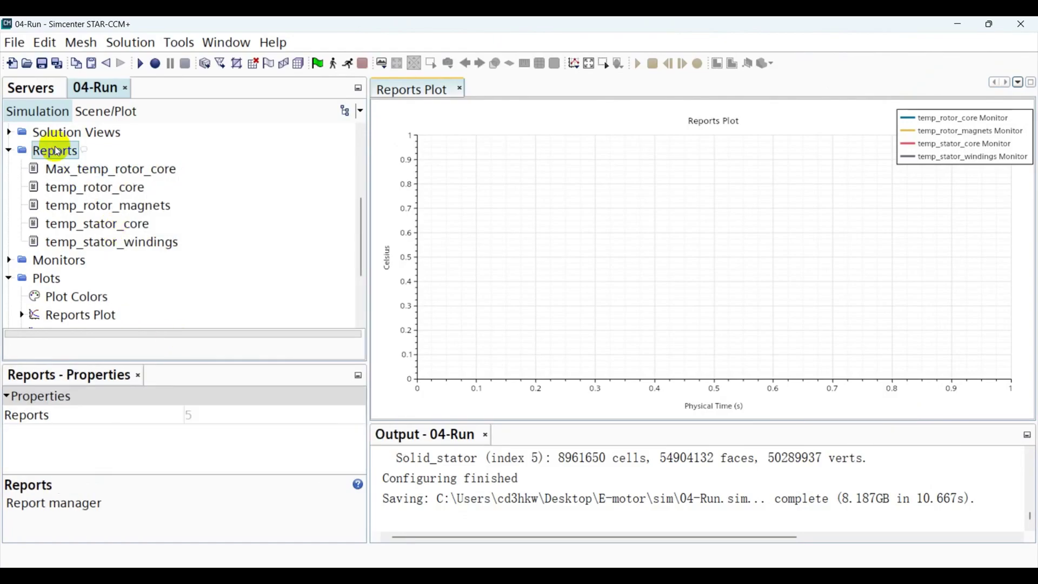
right_click(58, 152)
left_click(145, 312)
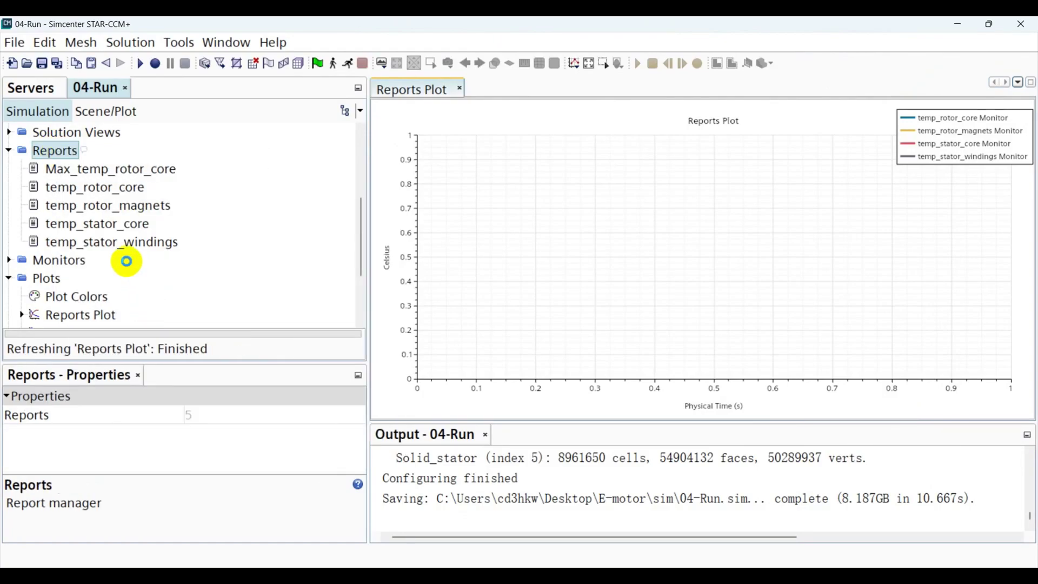
right_click(65, 151)
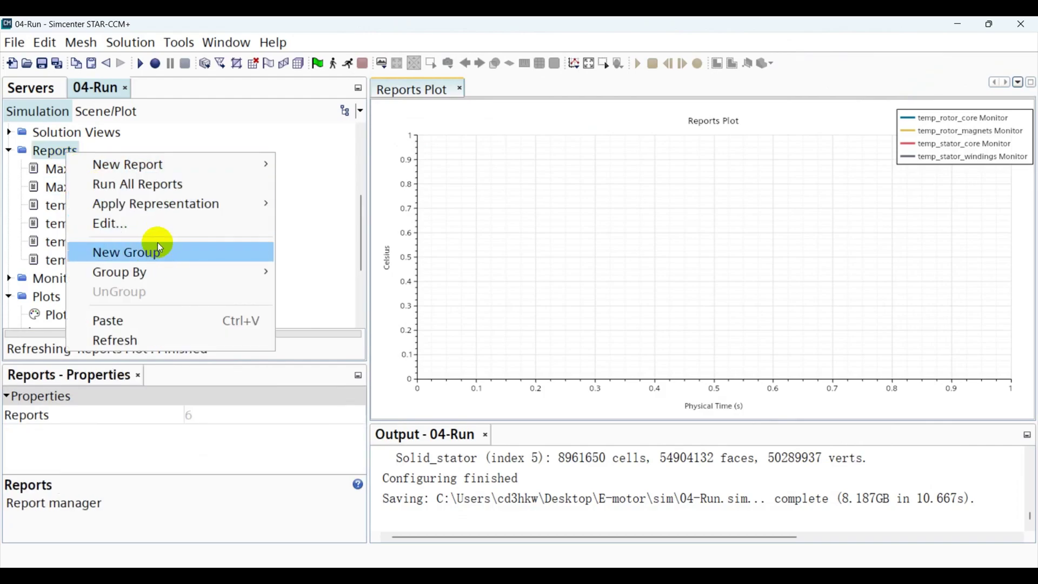
left_click(168, 310)
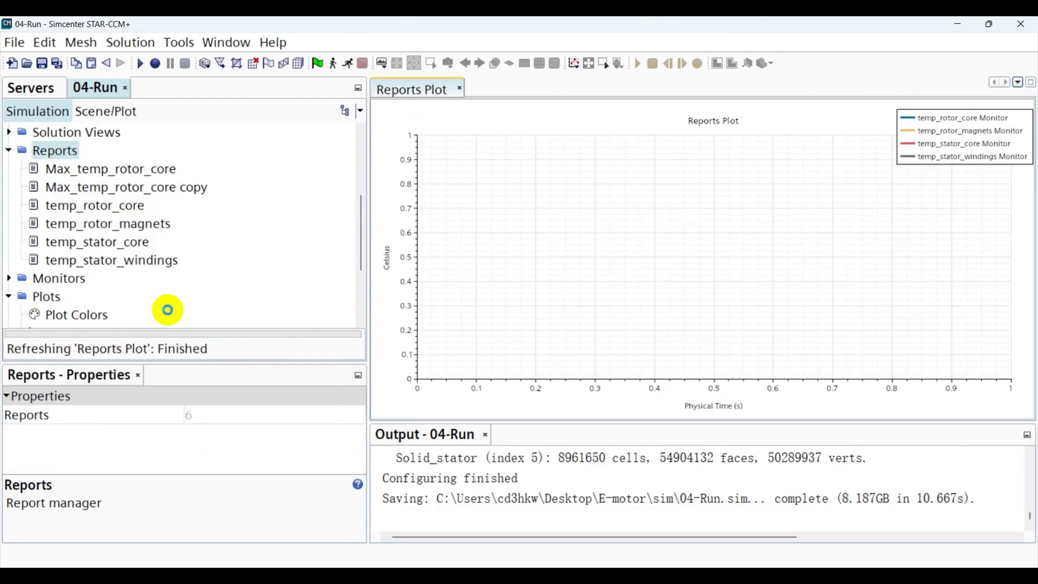
right_click(60, 150)
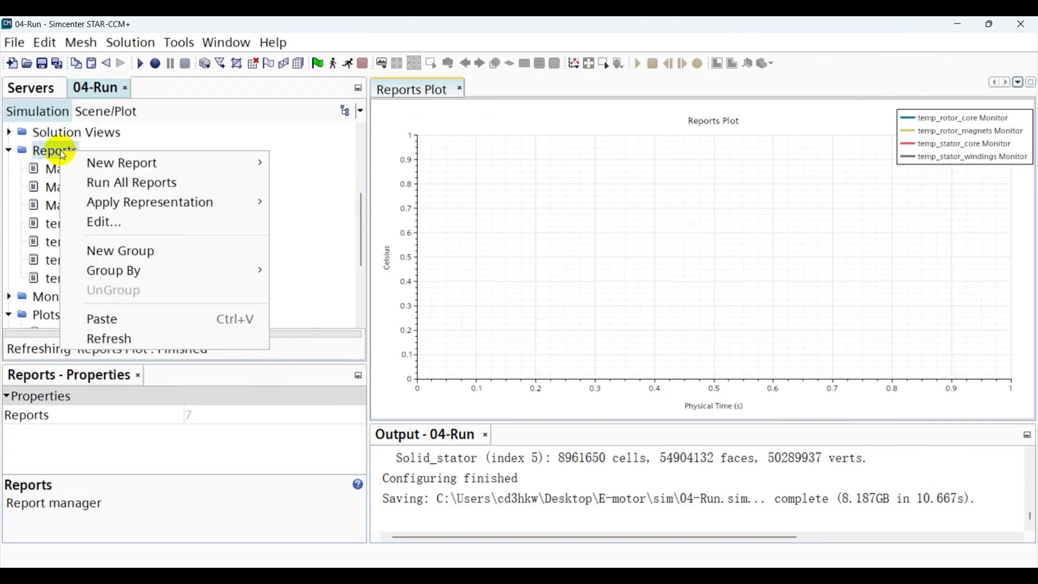
left_click(157, 318)
- Rename the first copied maximum report as Max_temp_rotor_magnets
left_click(142, 188)
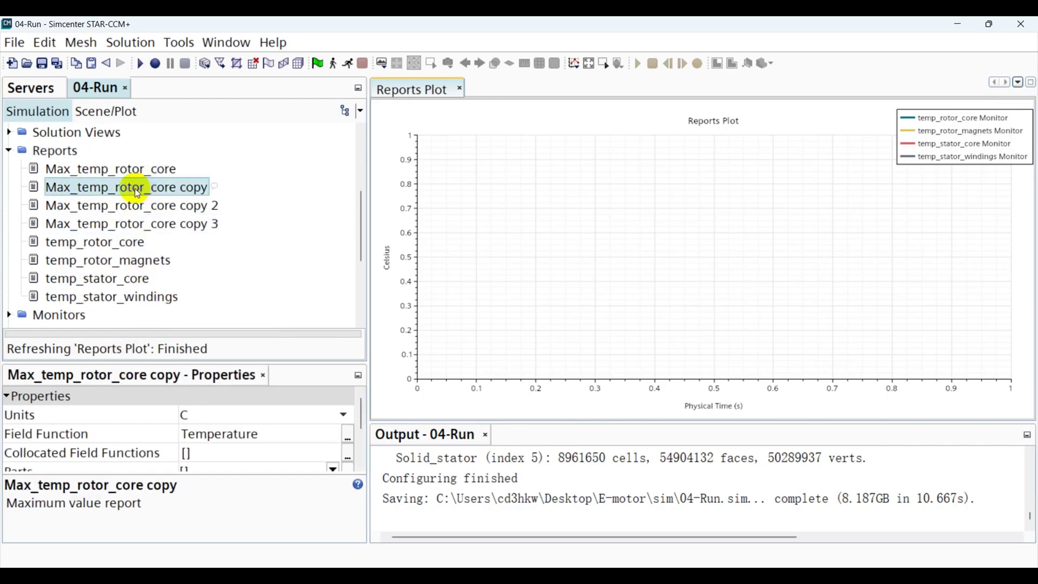
left_click(135, 188)
left_click_drag(149, 187, 214, 195)
type("ma")
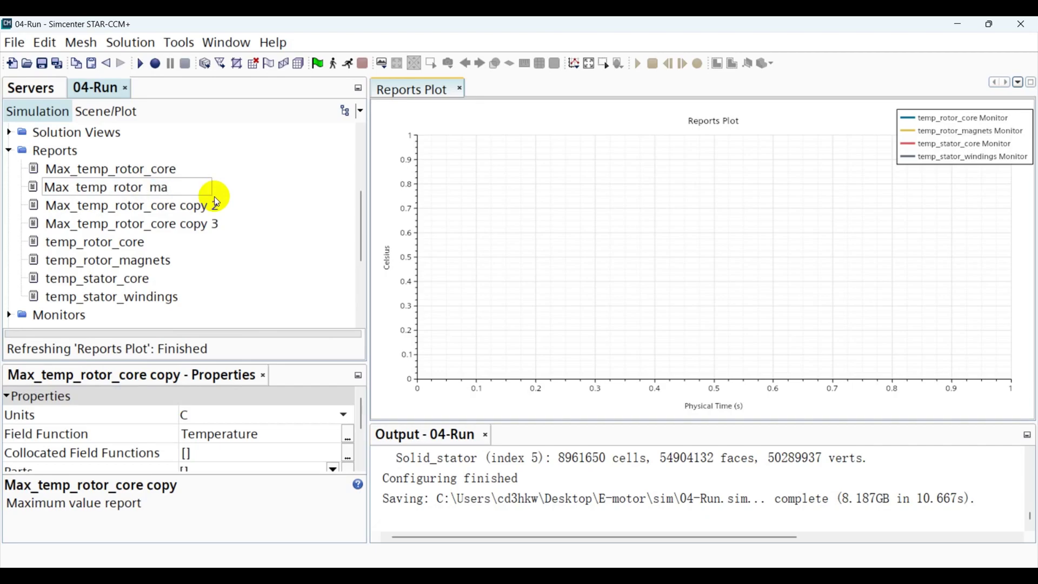
type("gnets")
key("Return")
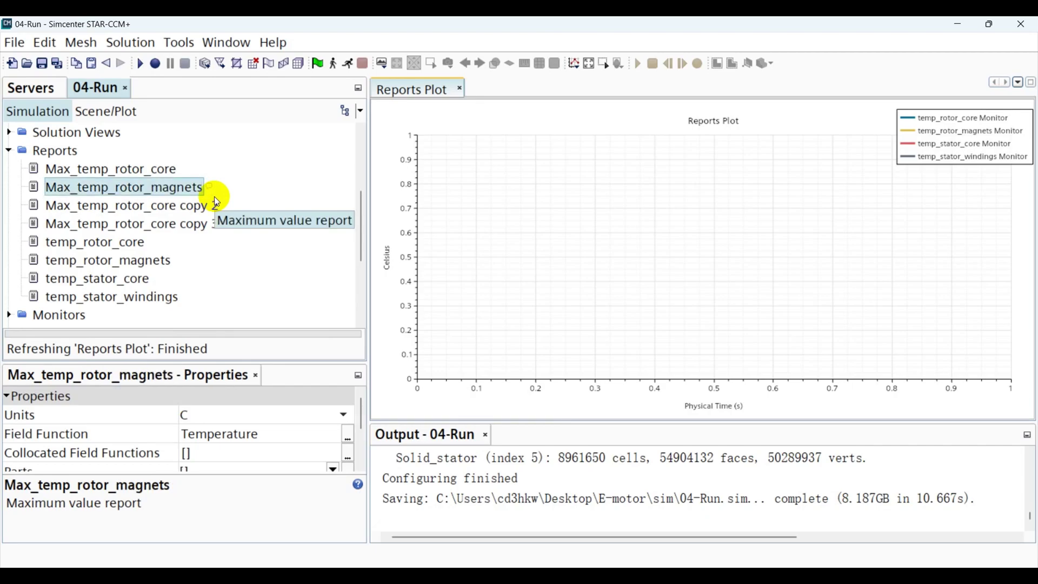
- Rename the second copied maximum report, Max_temp_rotor_core copy 2, as Max_temp_stator_core
left_click(198, 209)
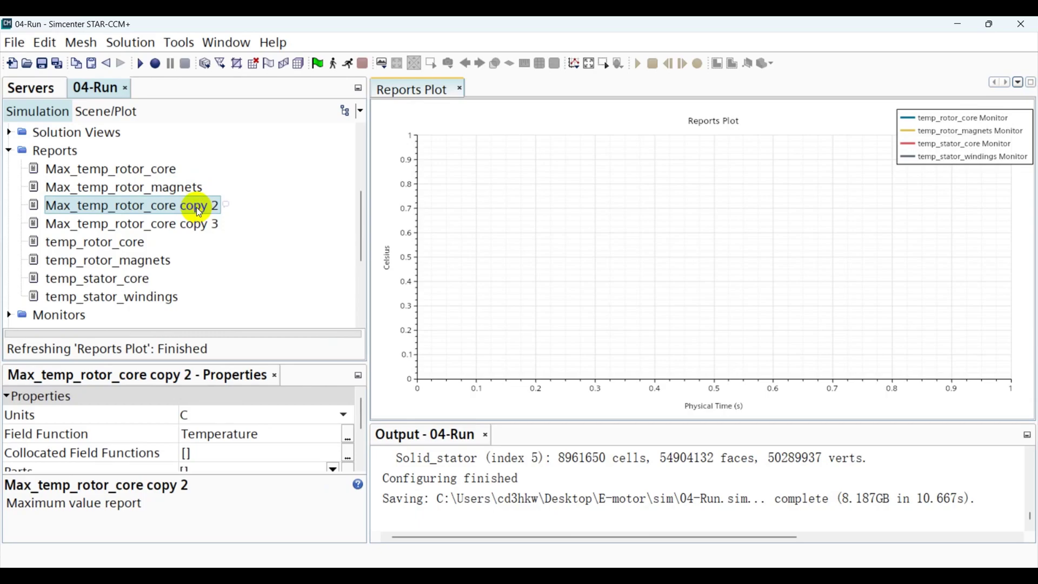
left_click(115, 206)
left_click_drag(115, 205, 228, 205)
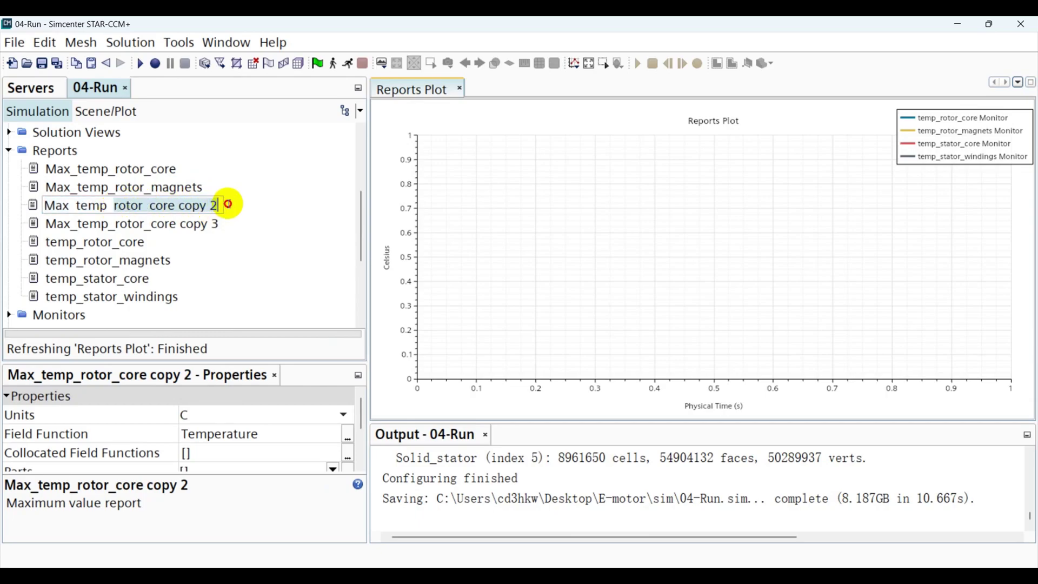
type("sta")
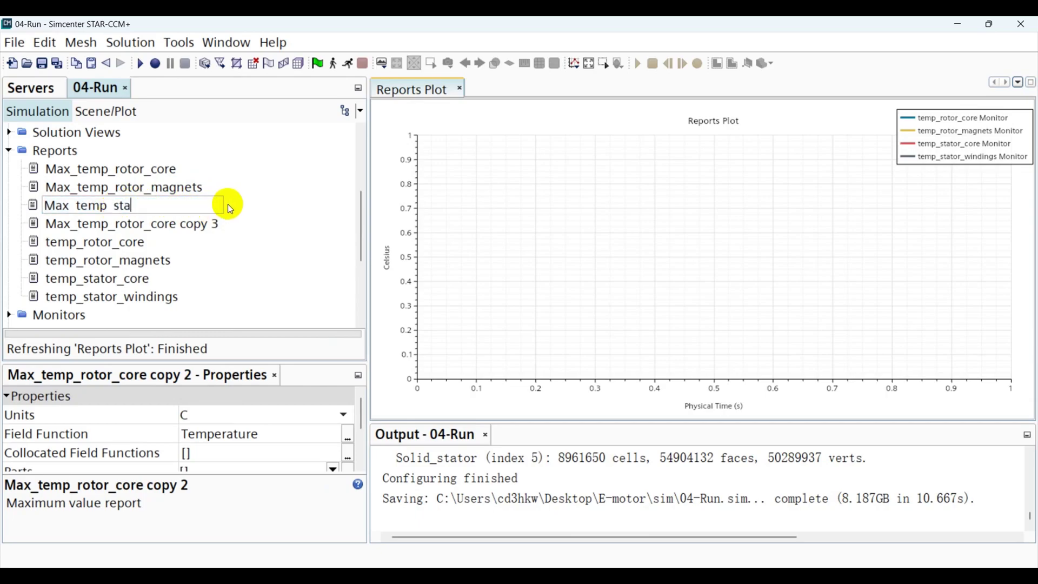
type("tor_core")
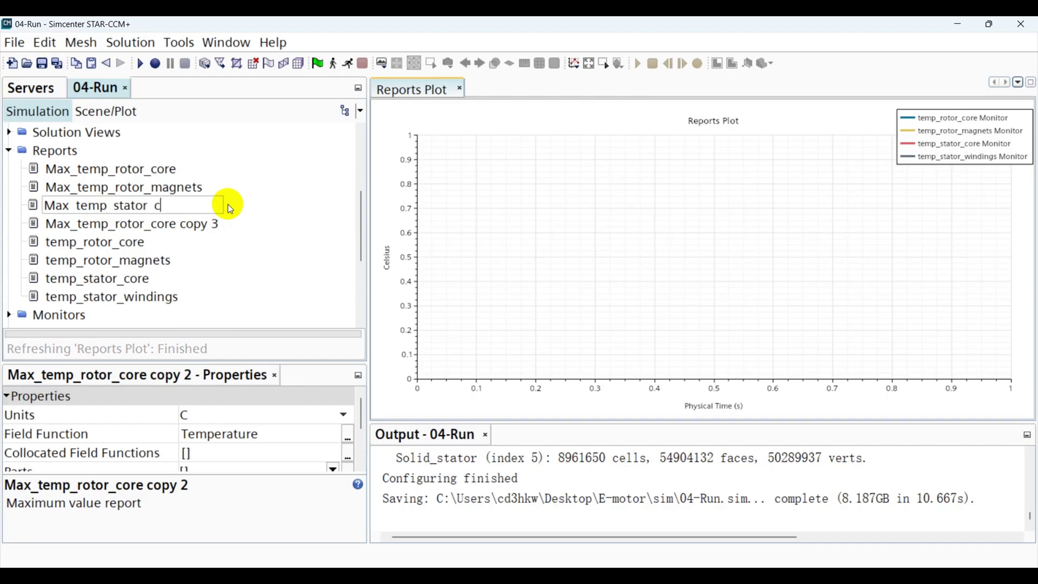
key("Return")
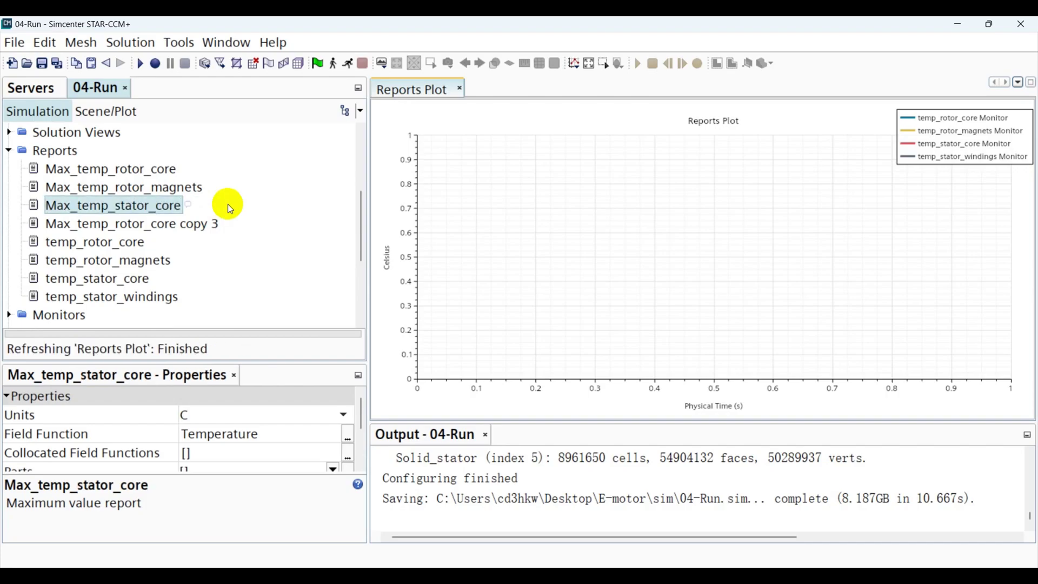
- Rename the remaining copied maximum report, Max_temp_rotor_core copy 3, as Max_temp_stator_windings
left_click(182, 225)
left_click(146, 223)
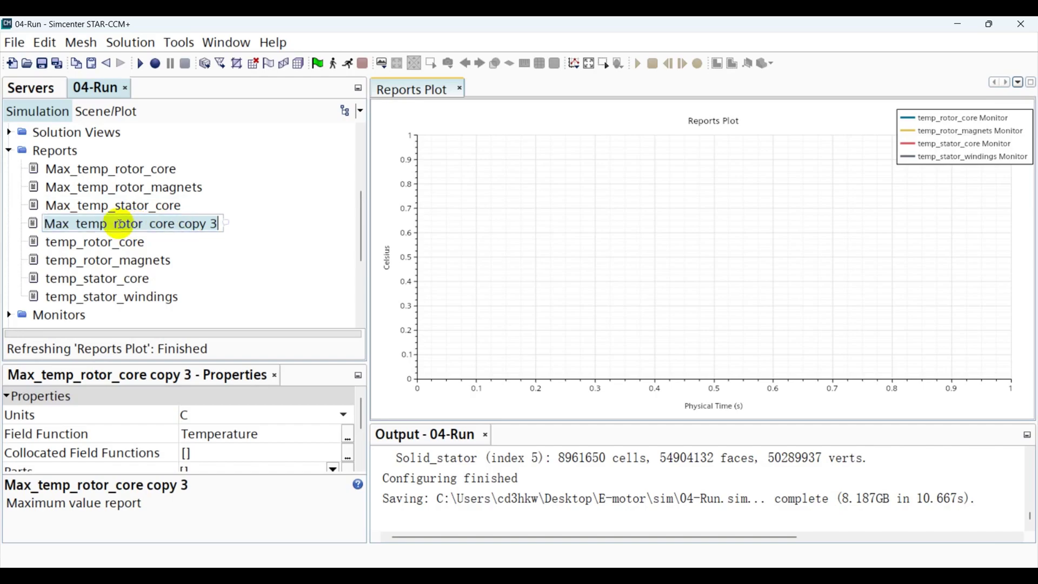
left_click_drag(114, 224, 223, 226)
type("s")
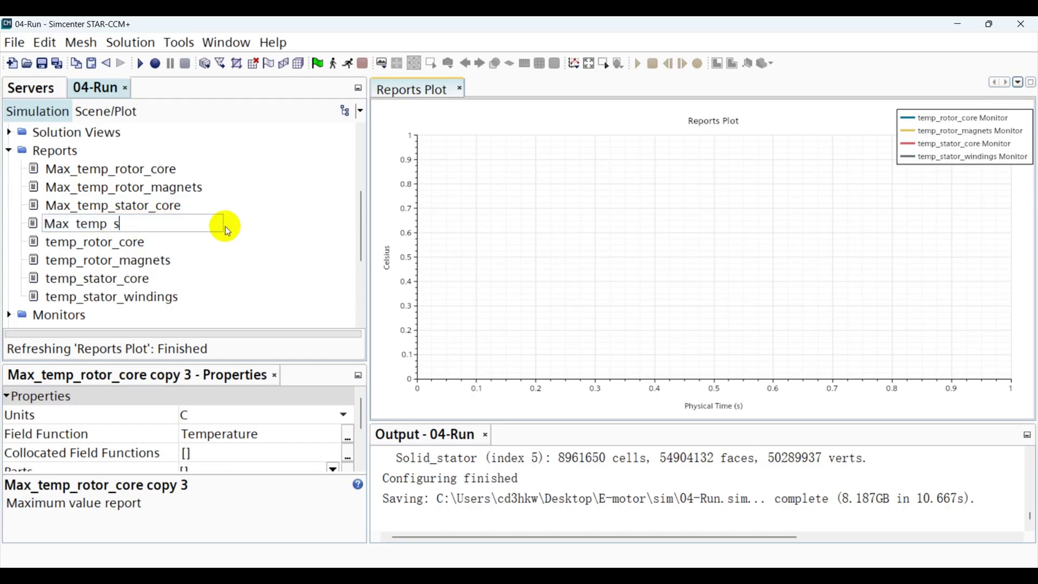
type("tator_windings")
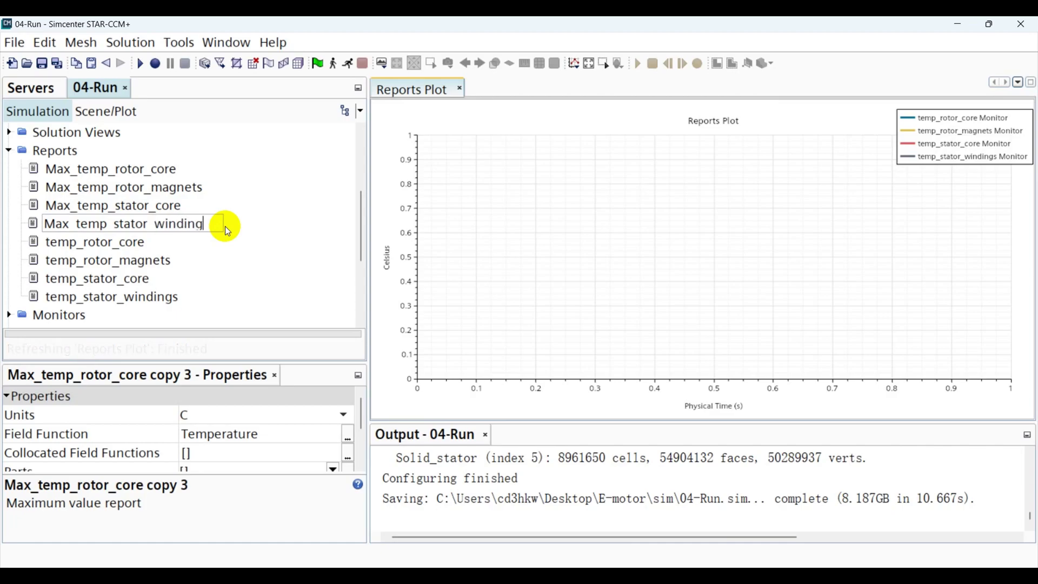
key("Return")
- Assign the stator_core part together with its child entries as the input parts of the Max_temp_rotor_core report
left_click(162, 169)
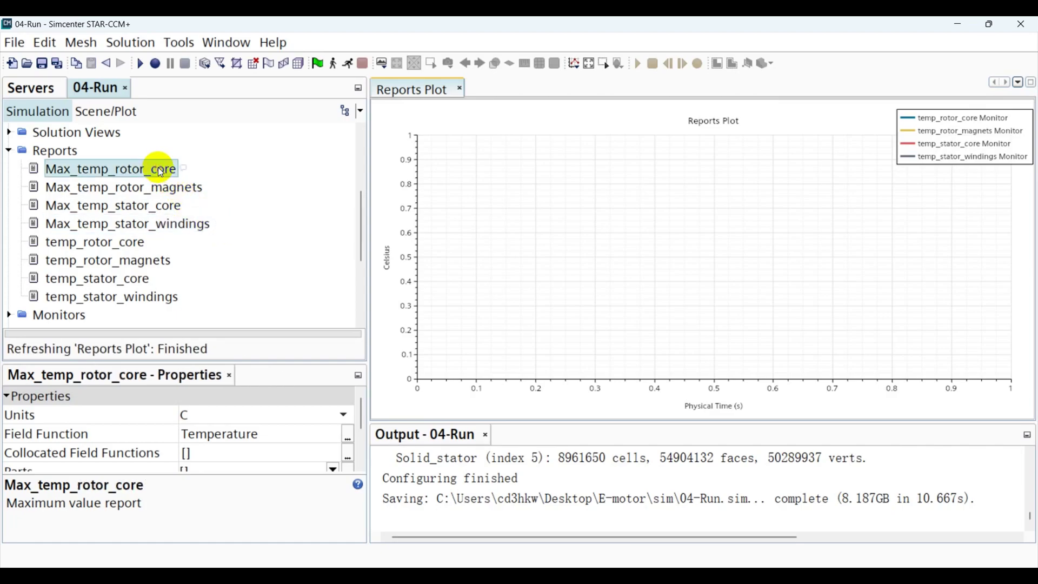
scroll(327, 444, "down", 2)
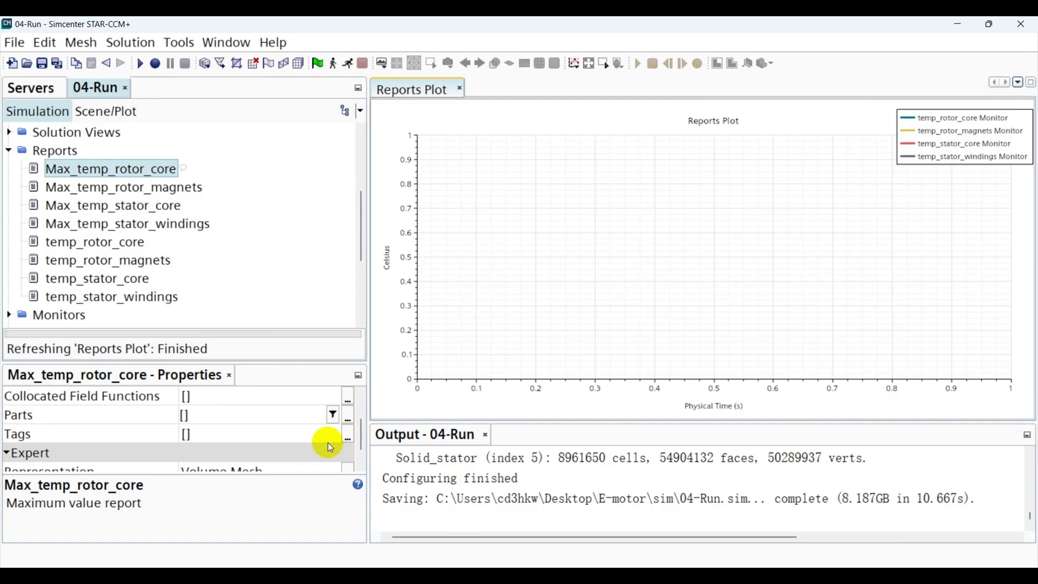
left_click(346, 419)
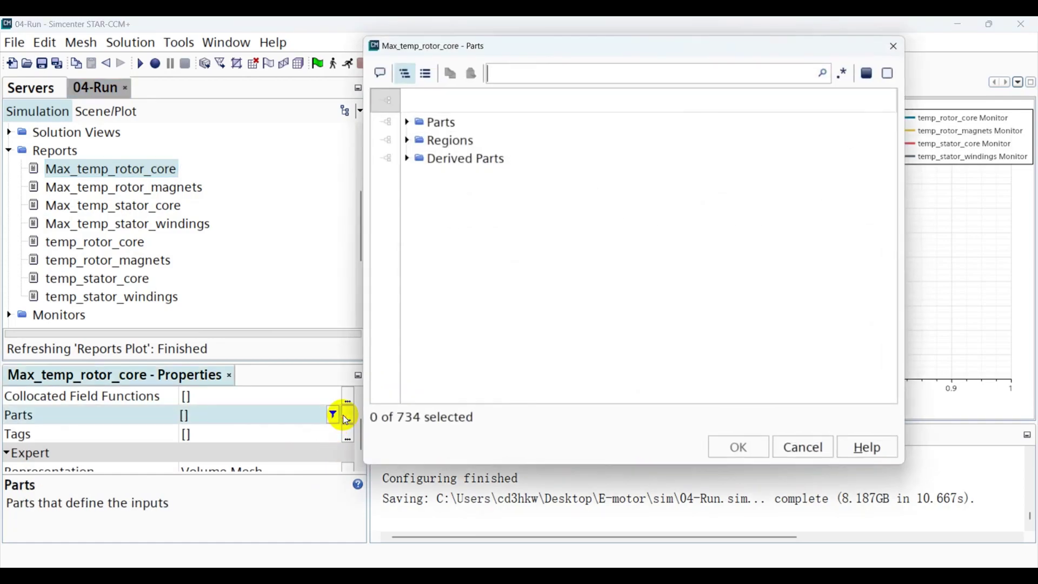
left_click(406, 122)
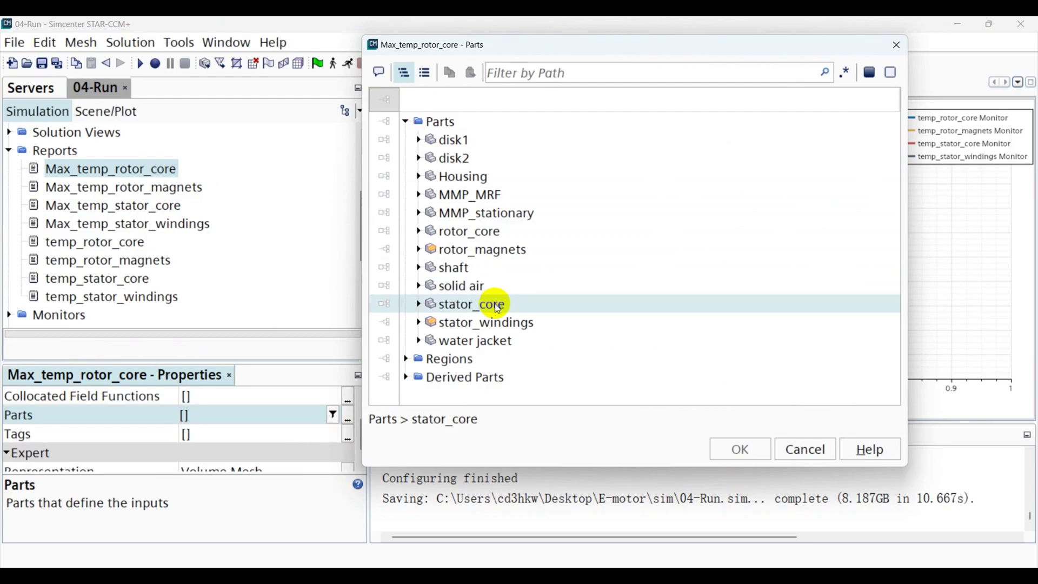
left_click(384, 305)
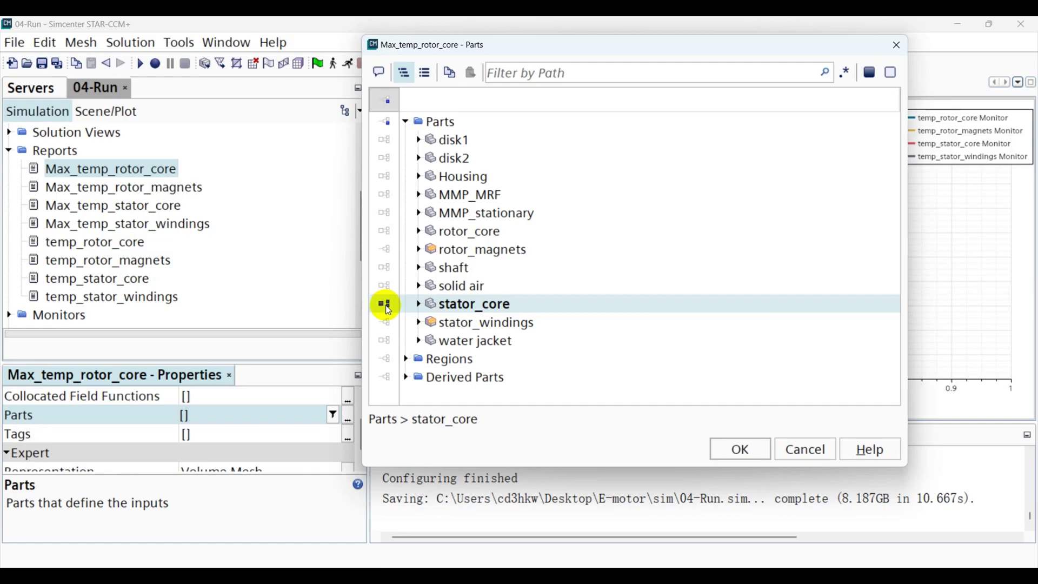
left_click(725, 453)
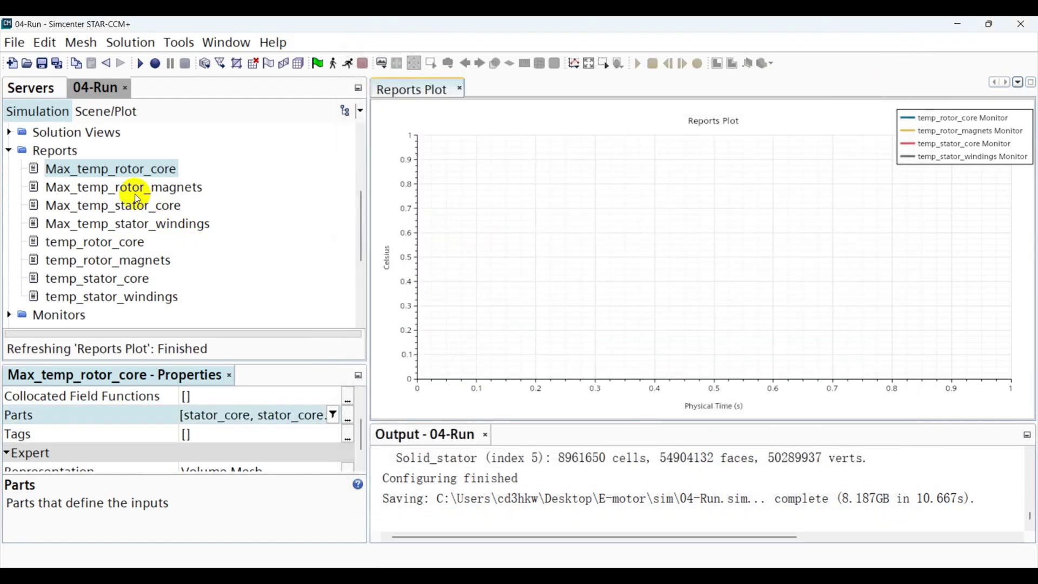
- Assign the rotor_magnets parts as the input parts of the Max_temp_rotor_magnets report
left_click(137, 189)
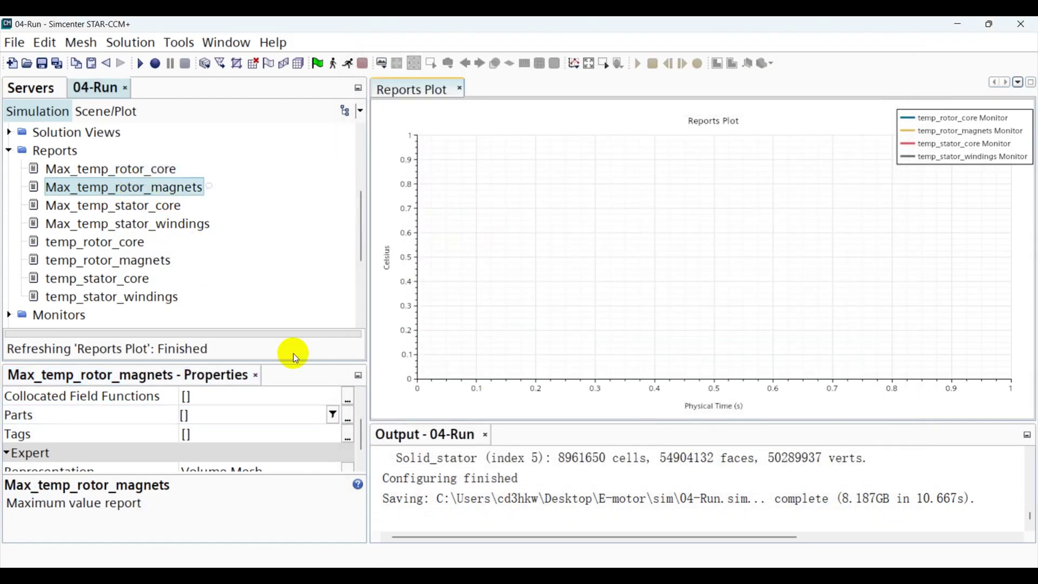
left_click(349, 419)
left_click(405, 121)
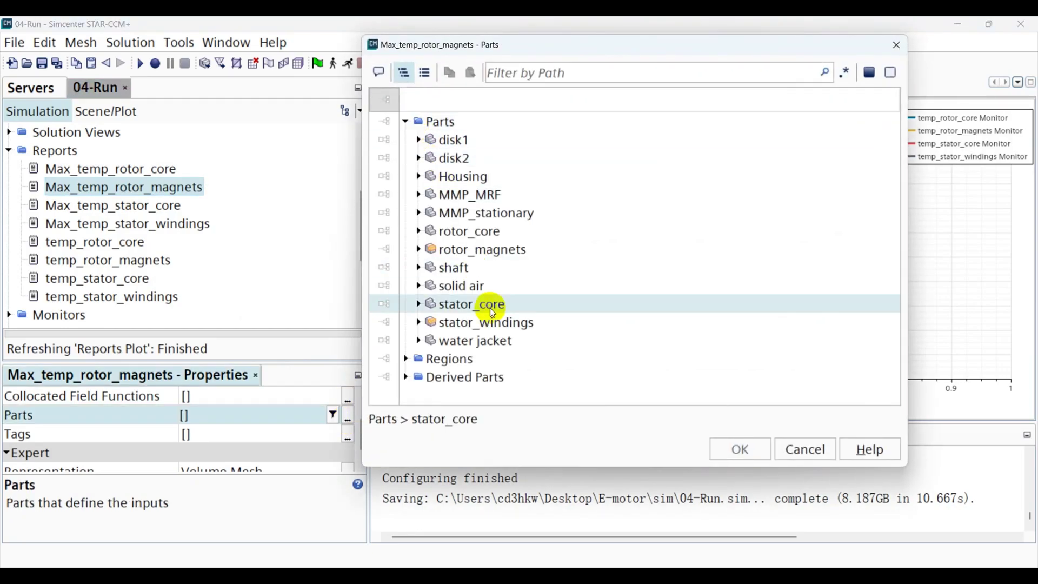
left_click(508, 254)
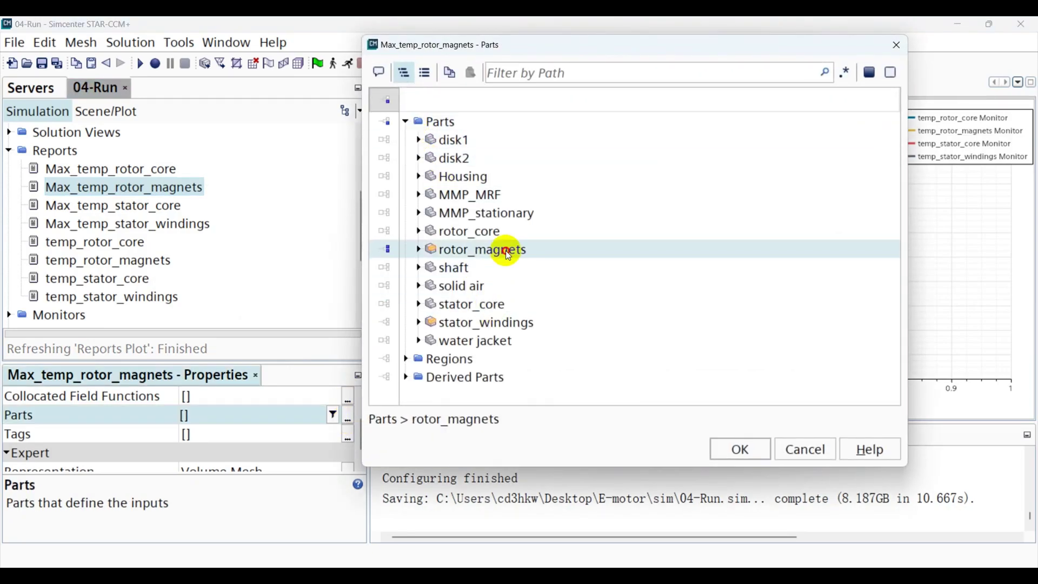
left_click(724, 447)
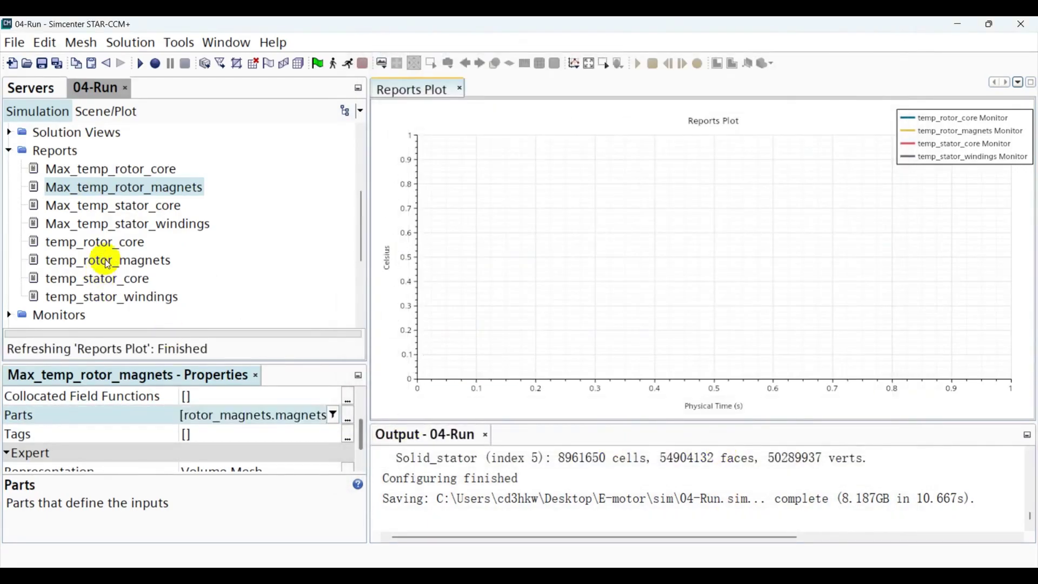
- Assign the stator_core part as the input of the Max_temp_stator_core report
left_click(124, 206)
left_click(351, 416)
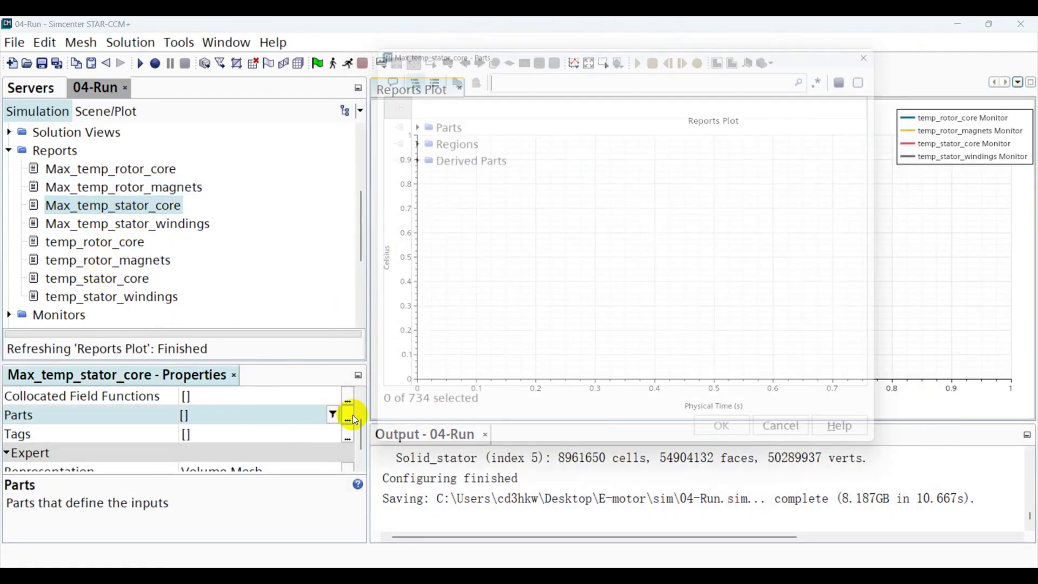
left_click(407, 122)
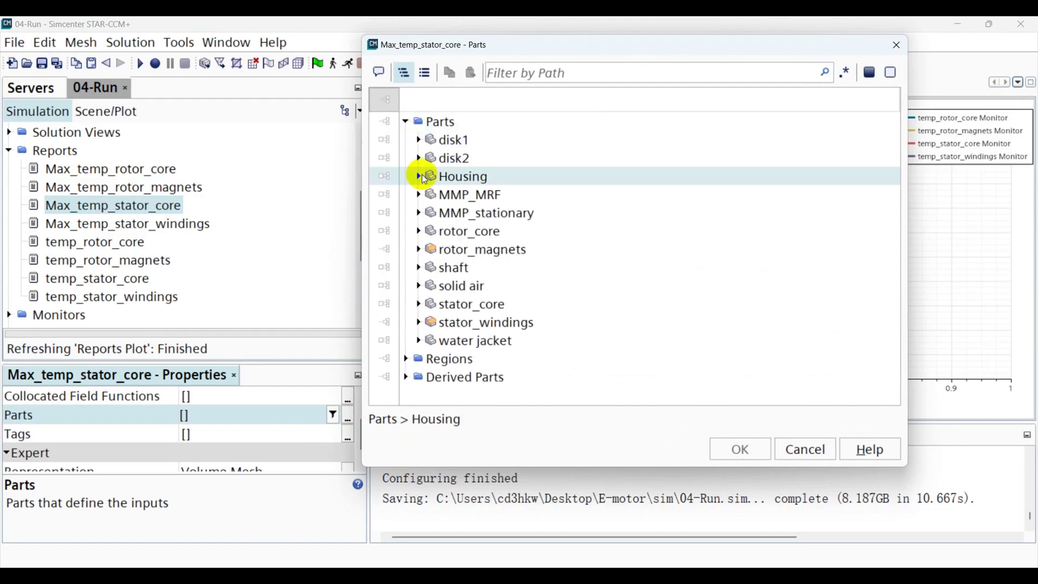
left_click(484, 305)
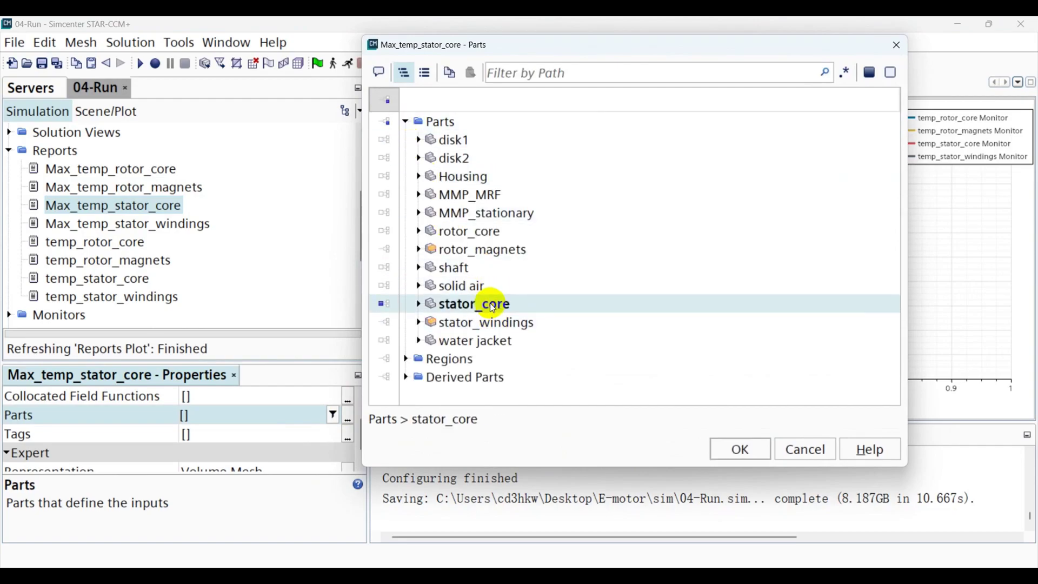
left_click(388, 303)
left_click(738, 450)
- Assign all windings of the stator_windings part as the input parts of the Max_temp_stator_windings report
left_click(190, 221)
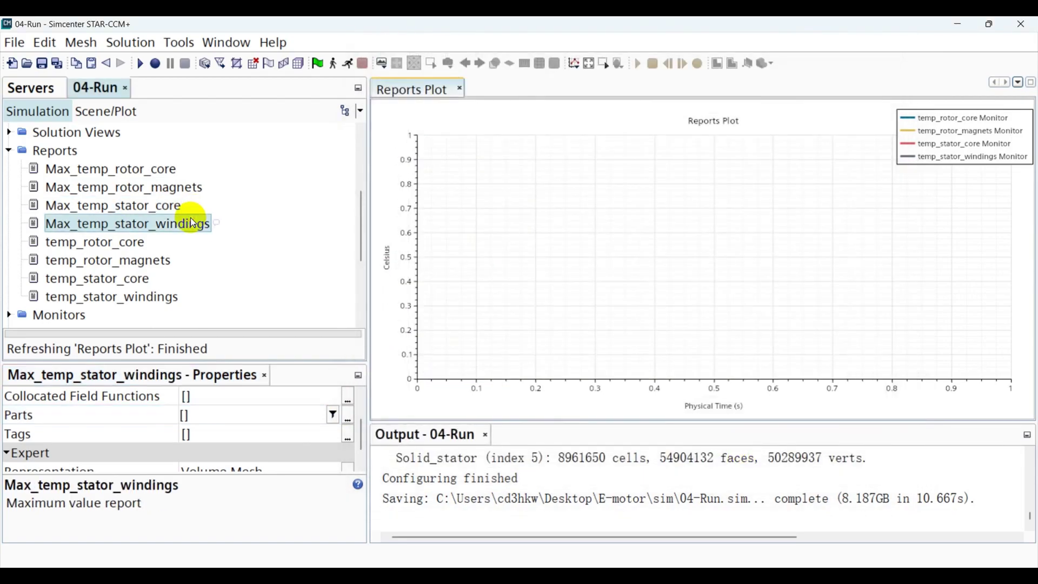
left_click(346, 419)
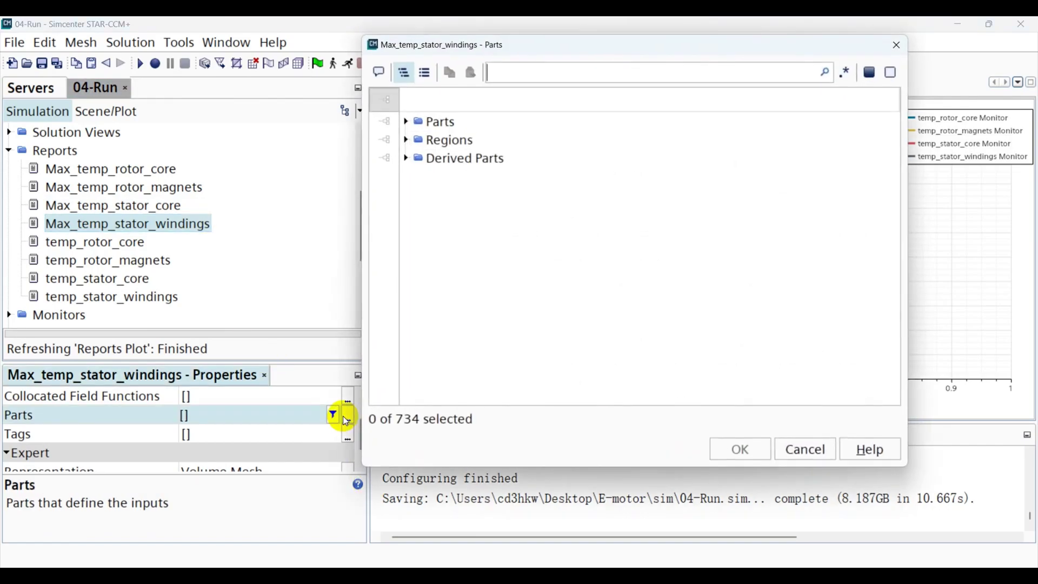
left_click(407, 121)
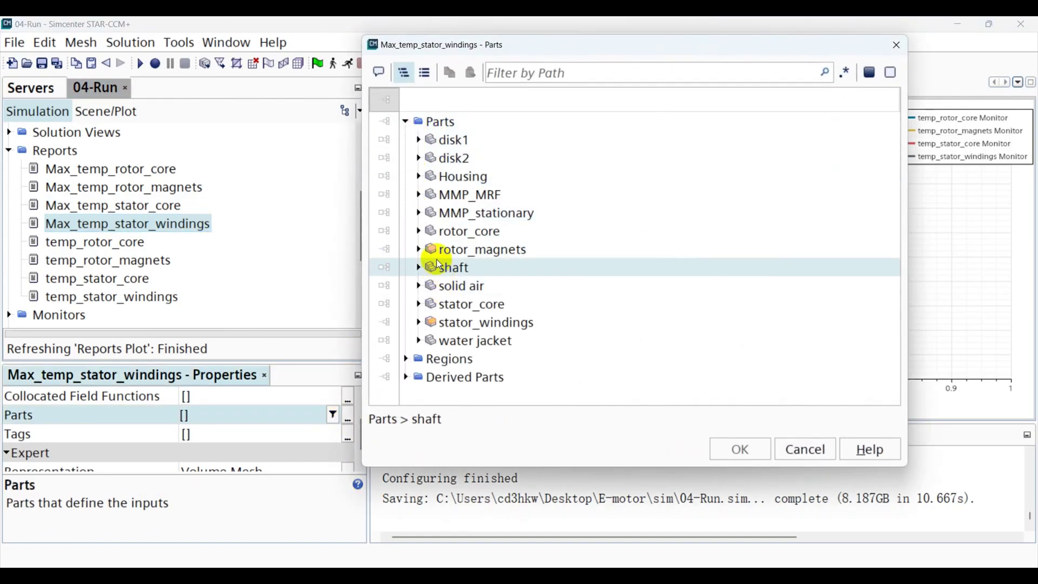
left_click(478, 325)
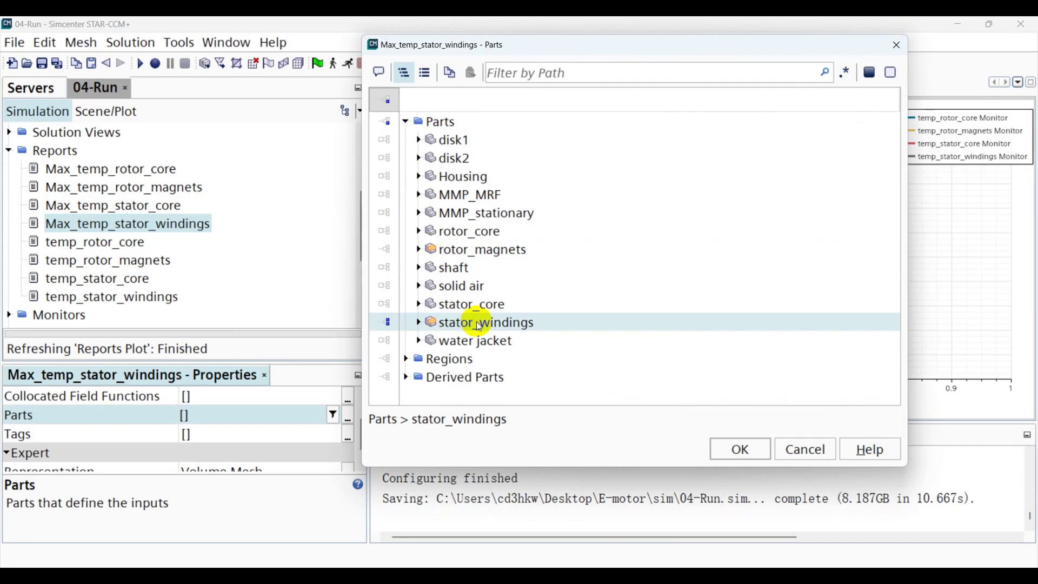
left_click(419, 323)
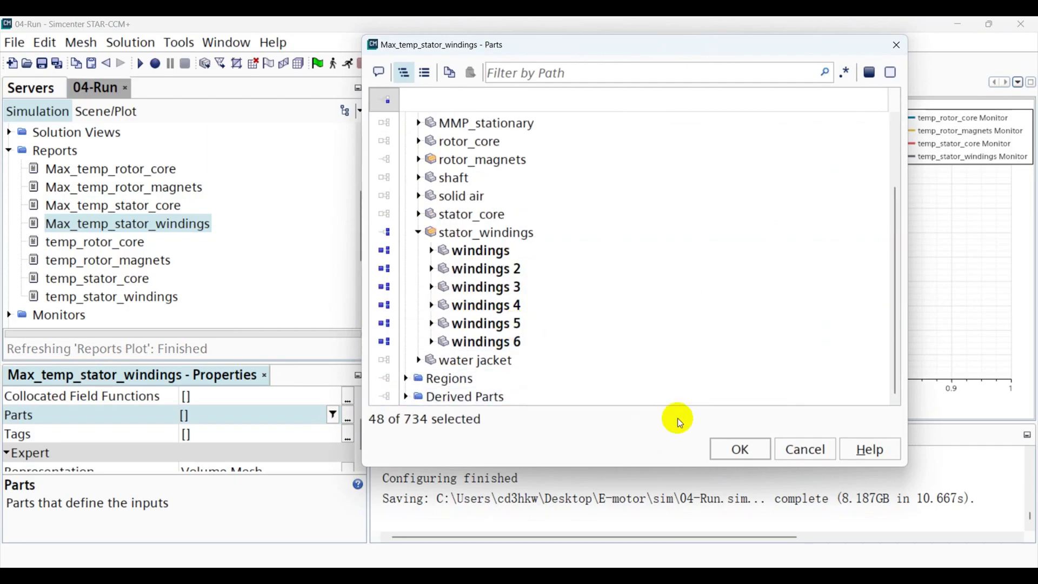
left_click(726, 448)
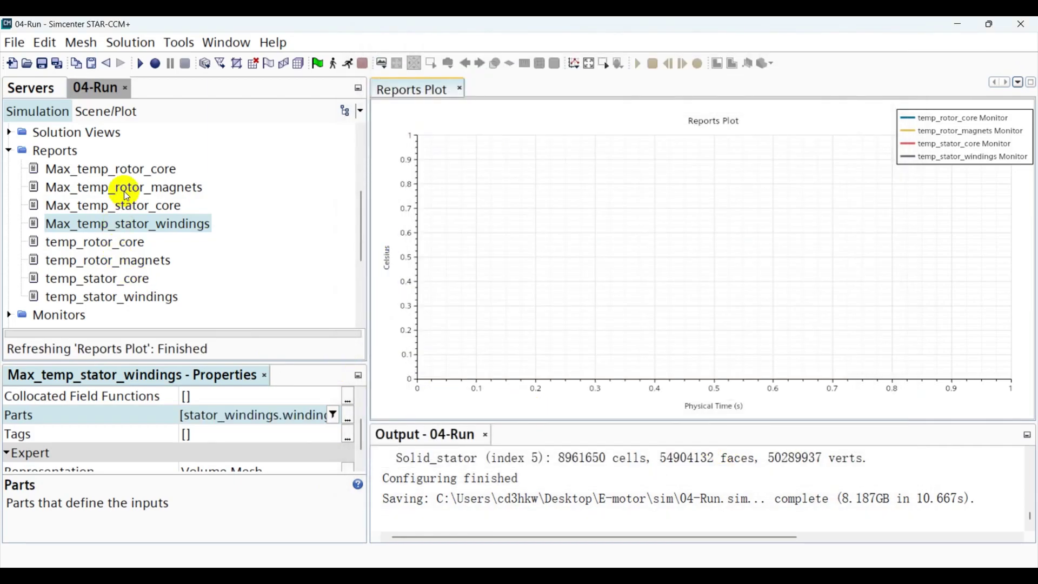
- Create monitors and one single shared plot from the four Max_temp reports
left_click(119, 171)
left_click(151, 225, "shift")
right_click(140, 208)
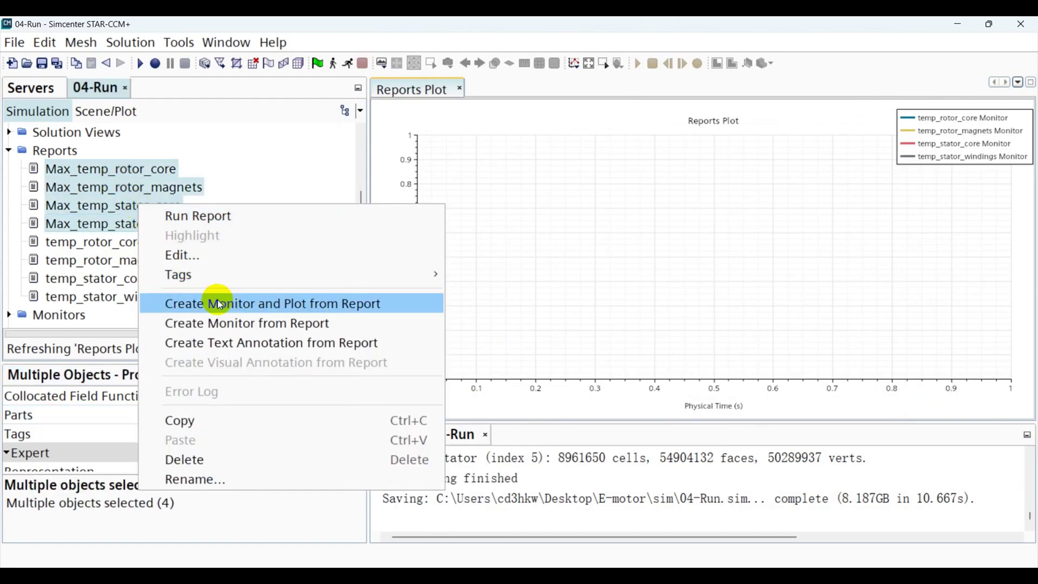
left_click(232, 303)
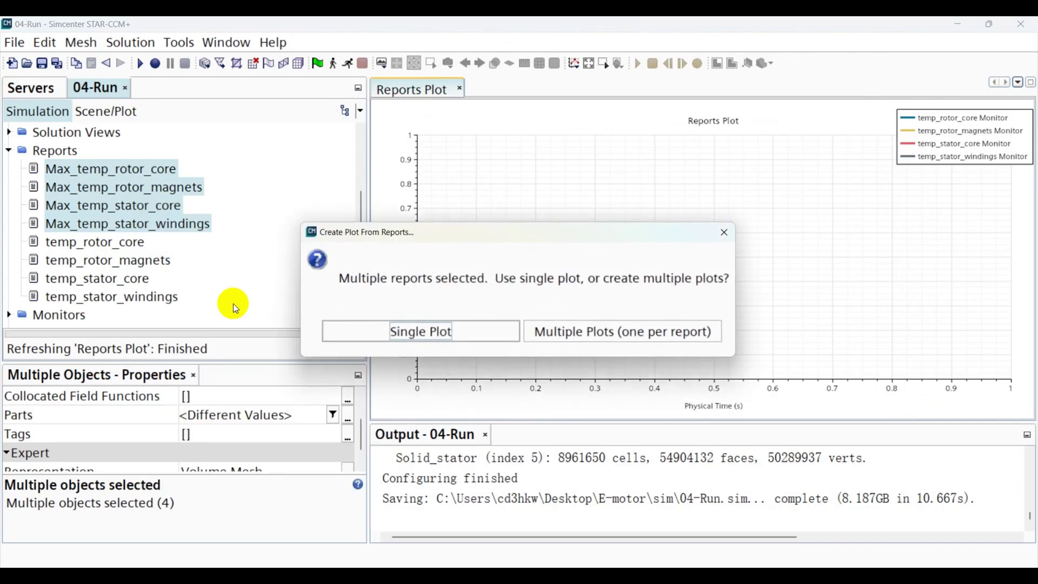
left_click(372, 333)
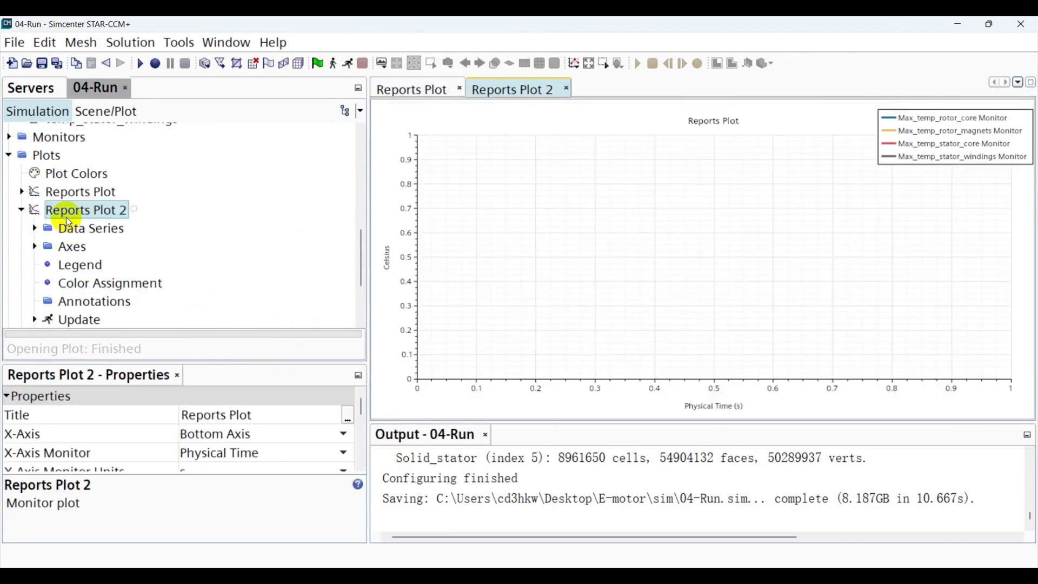
- Rename the first reports plot, holding the average temperatures, as Mean temperature Reports Plot
left_click(62, 194)
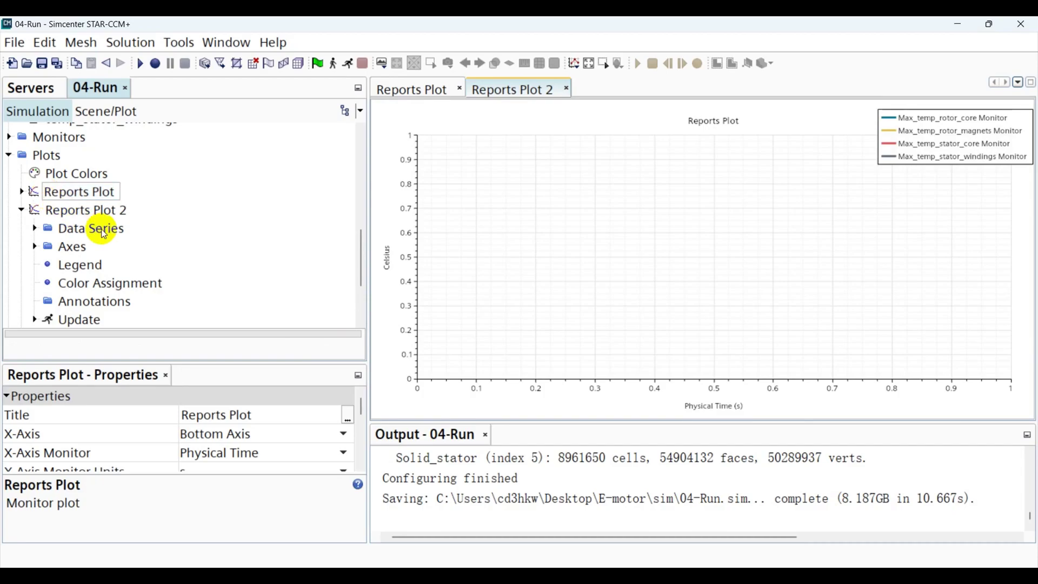
type("Mean ")
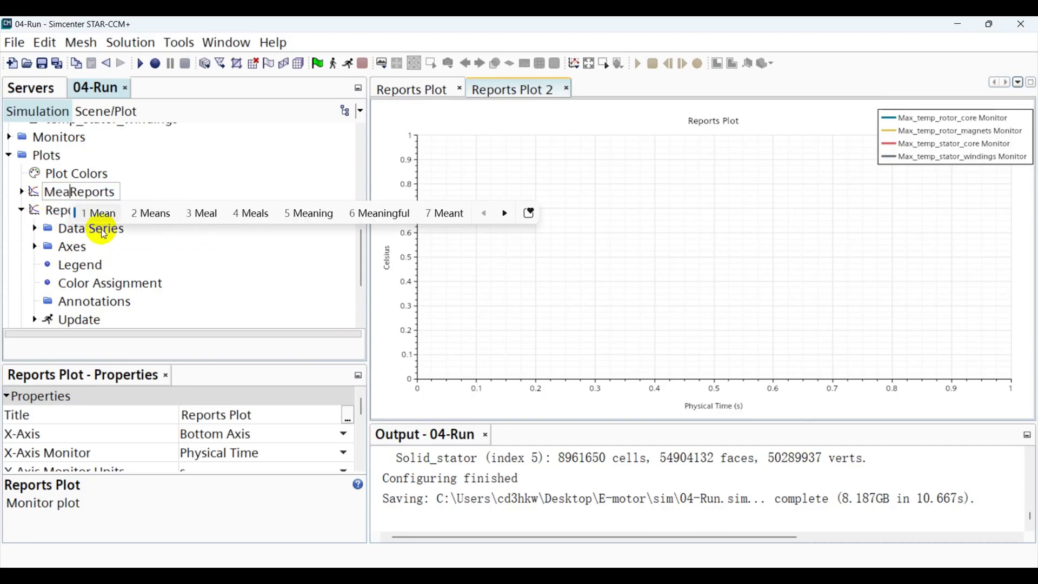
type("tempa")
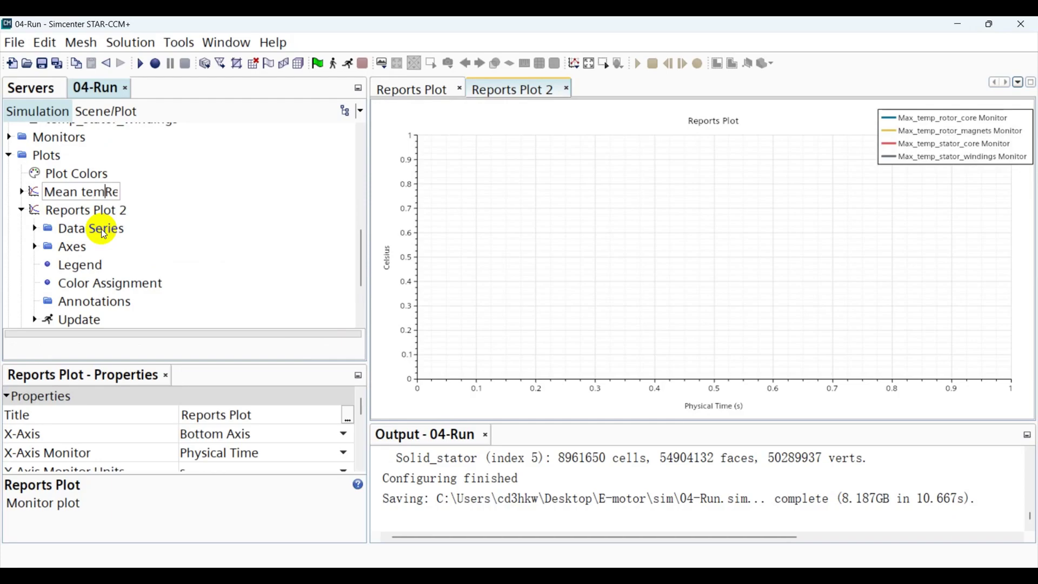
type("ra")
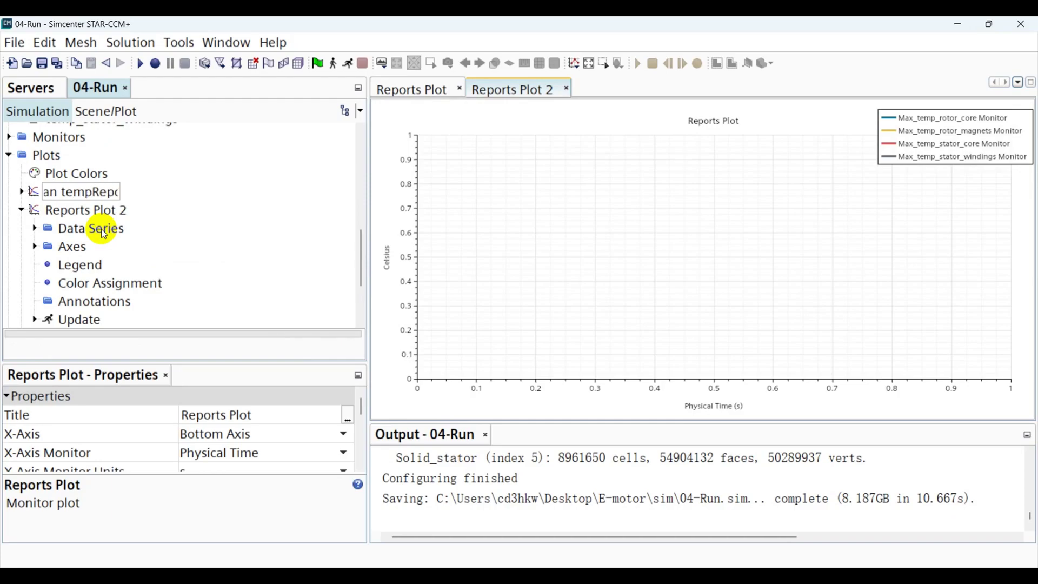
type("ture")
key("Return")
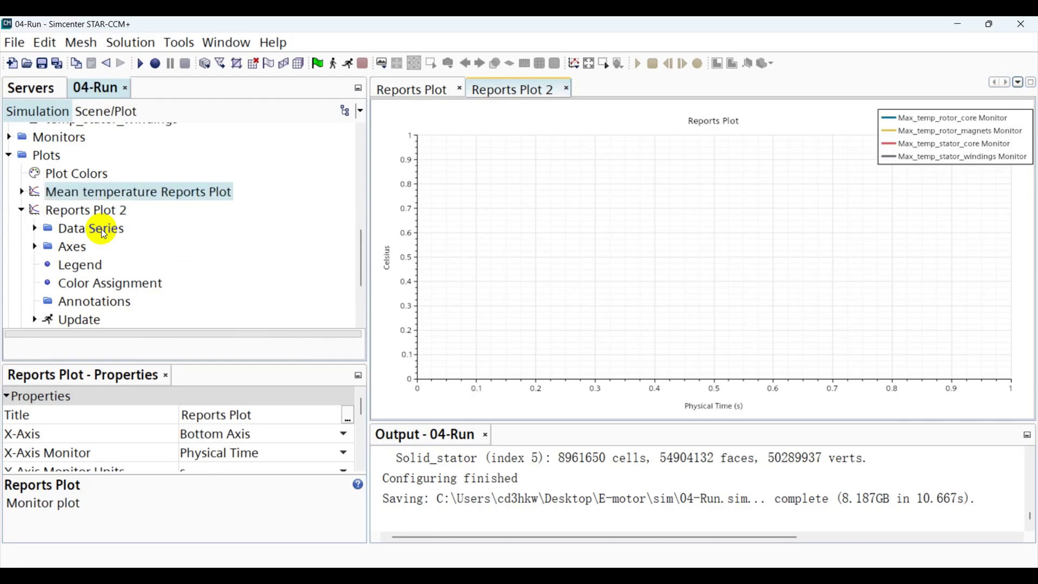
- Rename Reports Plot 2 as Max temperature Reports Plot, dropping the trailing number
left_click(85, 211)
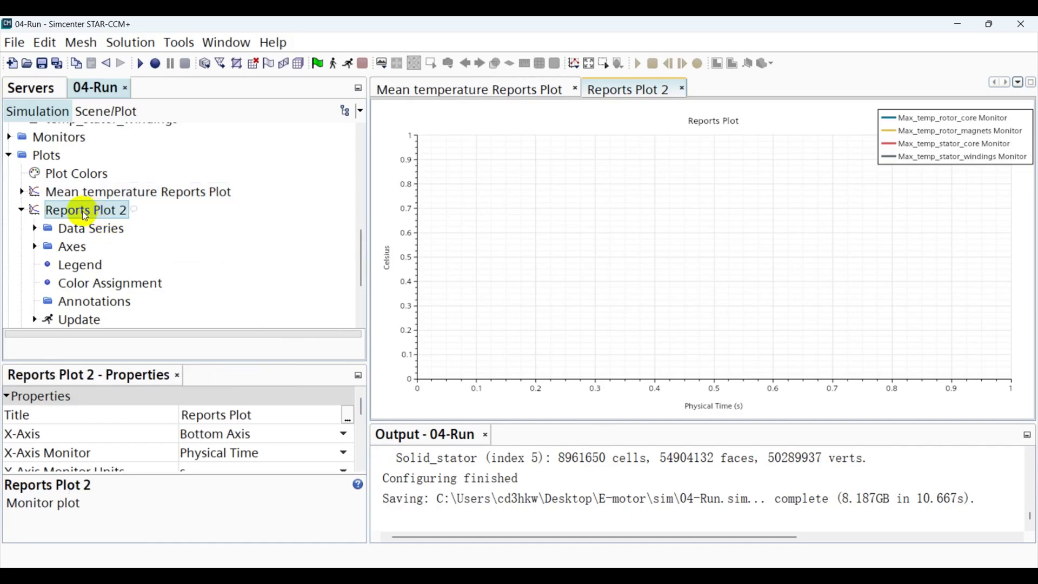
left_click(50, 215)
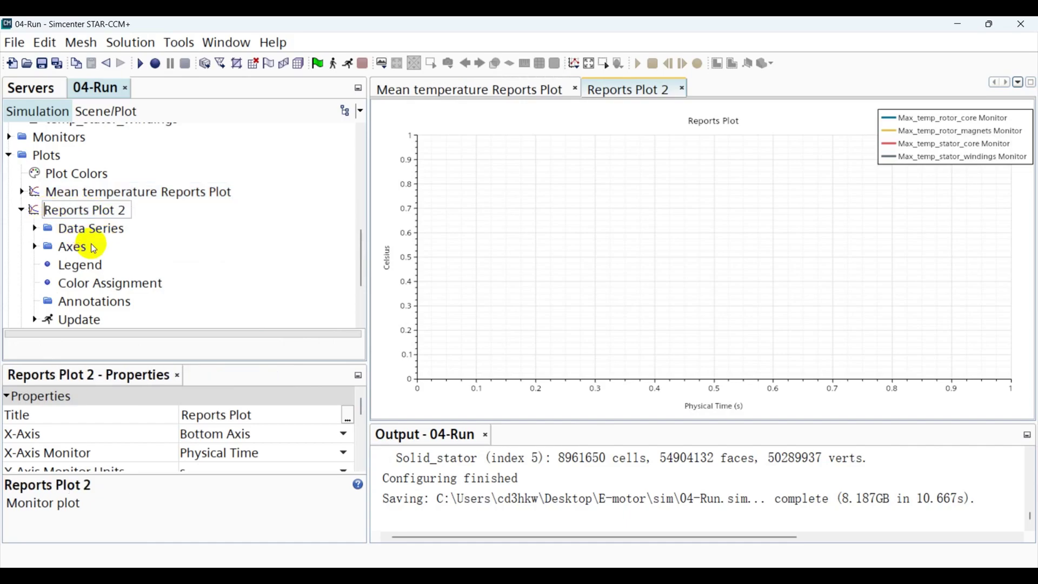
type("Max ")
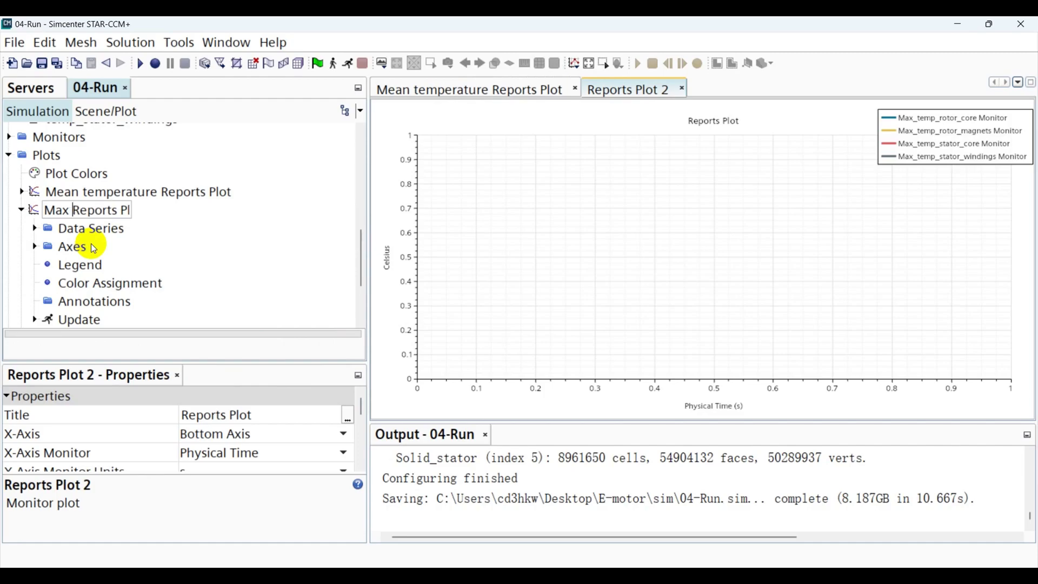
type("temp")
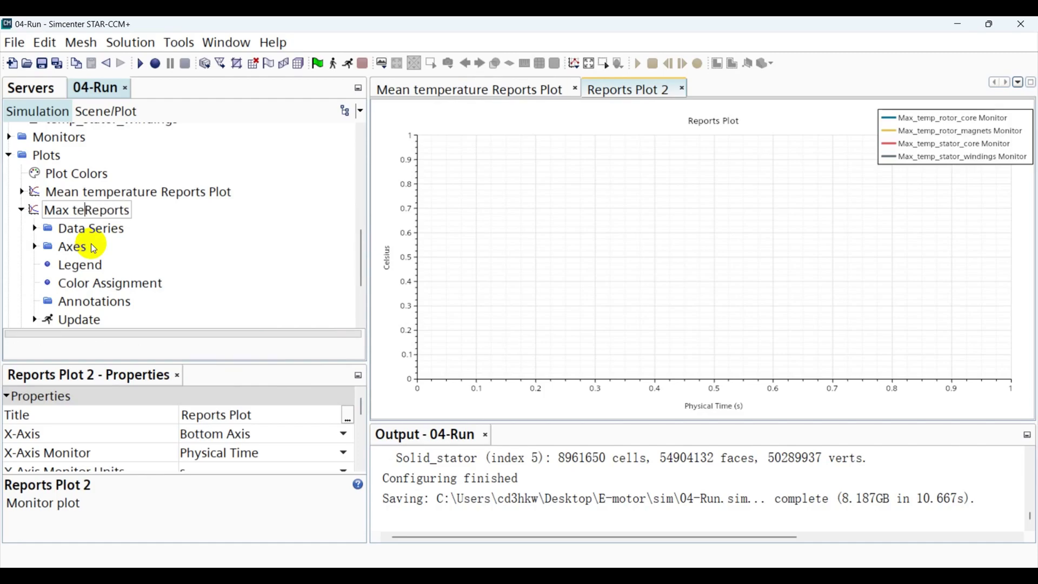
type("erature")
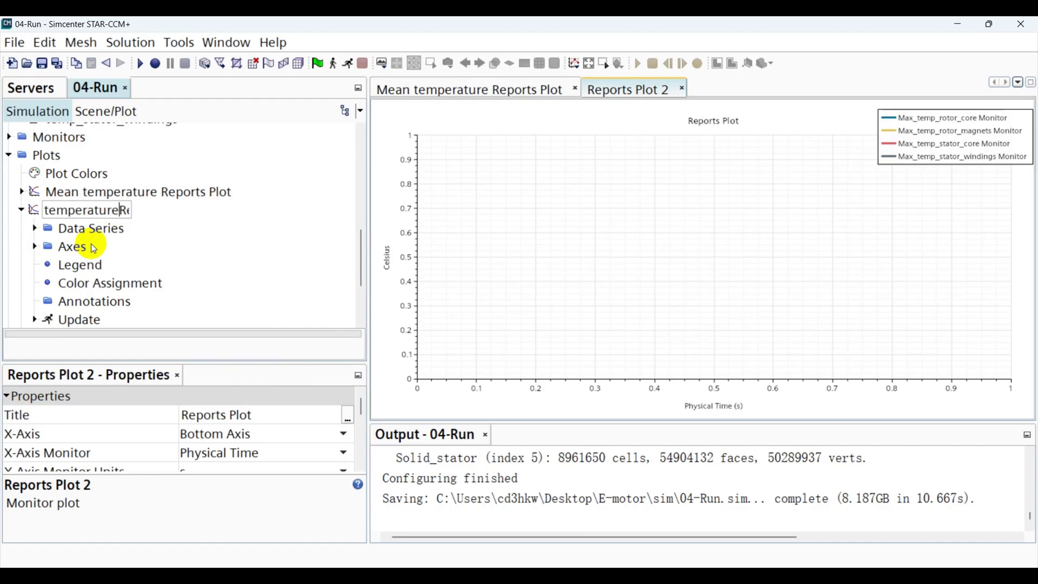
key("Right")
key("Right")
key("Right")
key("Right")
key("Right")
key("Right")
key("Right")
key("Right")
key("Right")
key("Right")
key("Right")
key("Right")
key("Right")
key("Right")
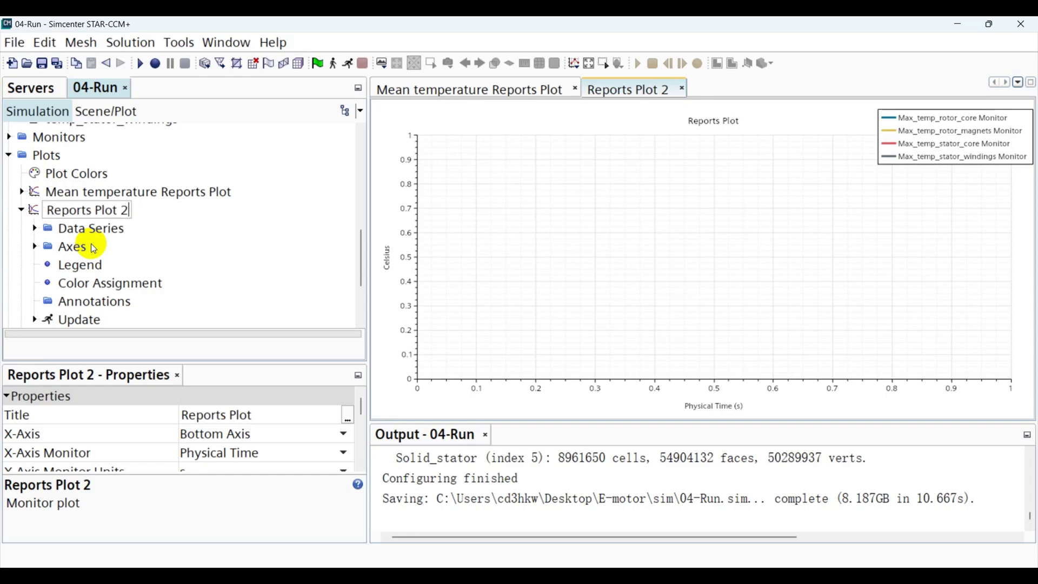
key("BackSpace")
key("BackSpace")
key("Return")
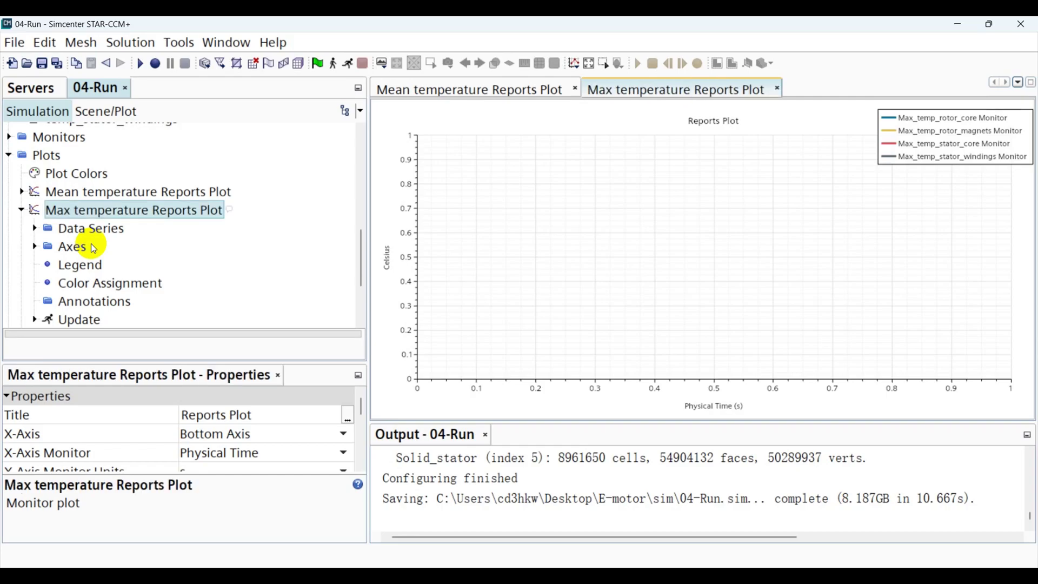
- Collapse the plots and reports in the simulation tree and view the settings of the Maximum Physical Time stopping criterion
left_click(10, 157)
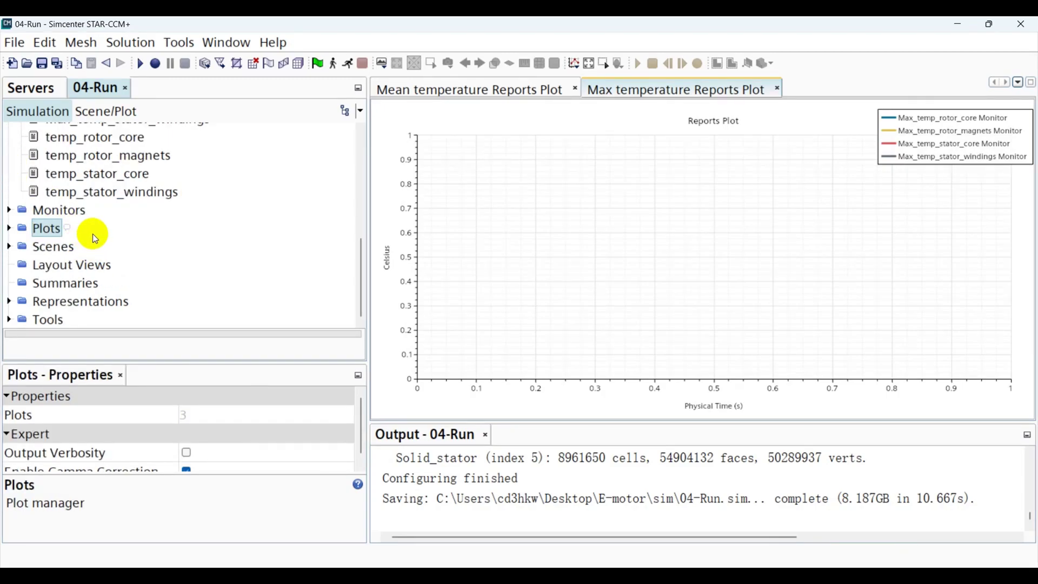
left_click(9, 209)
left_click(8, 132)
scroll(71, 257, "up", 4)
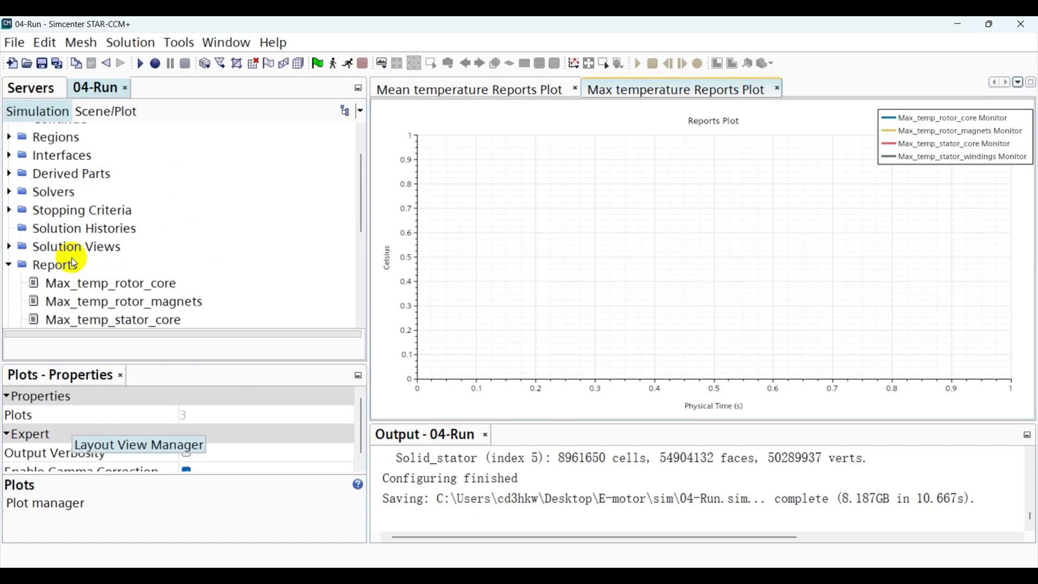
left_click(9, 265)
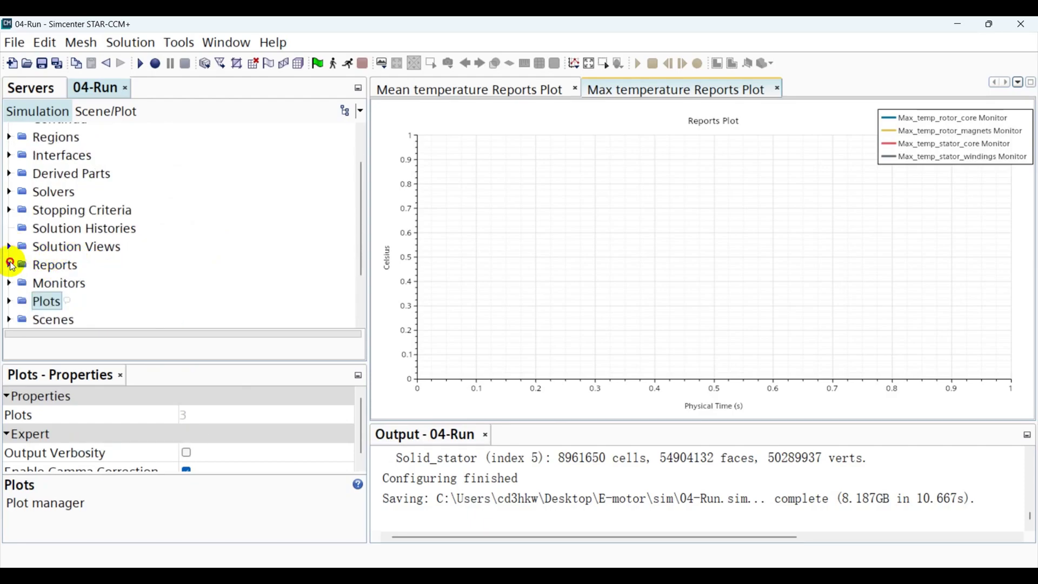
left_click(9, 210)
left_click(82, 250)
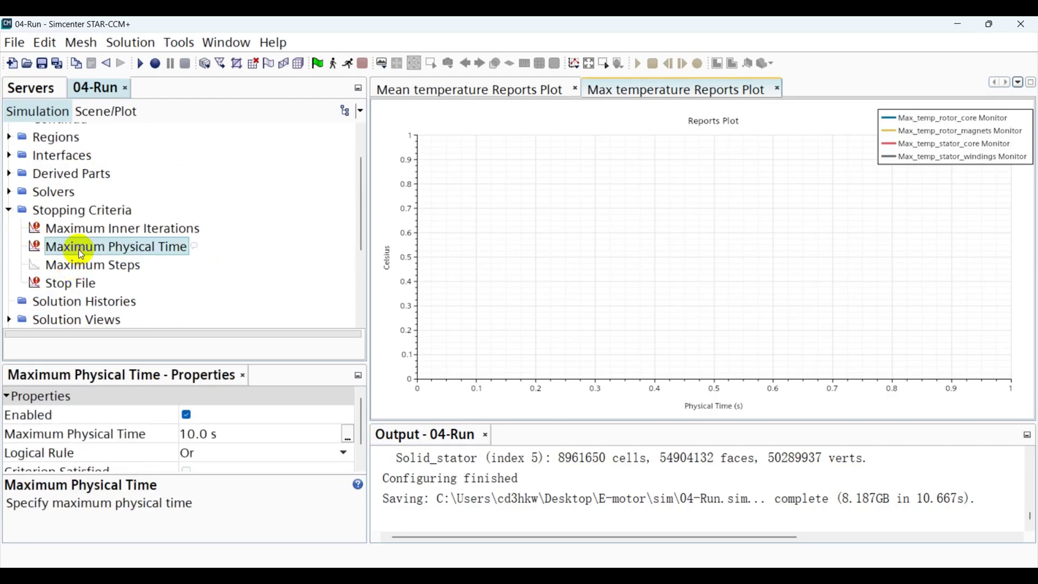
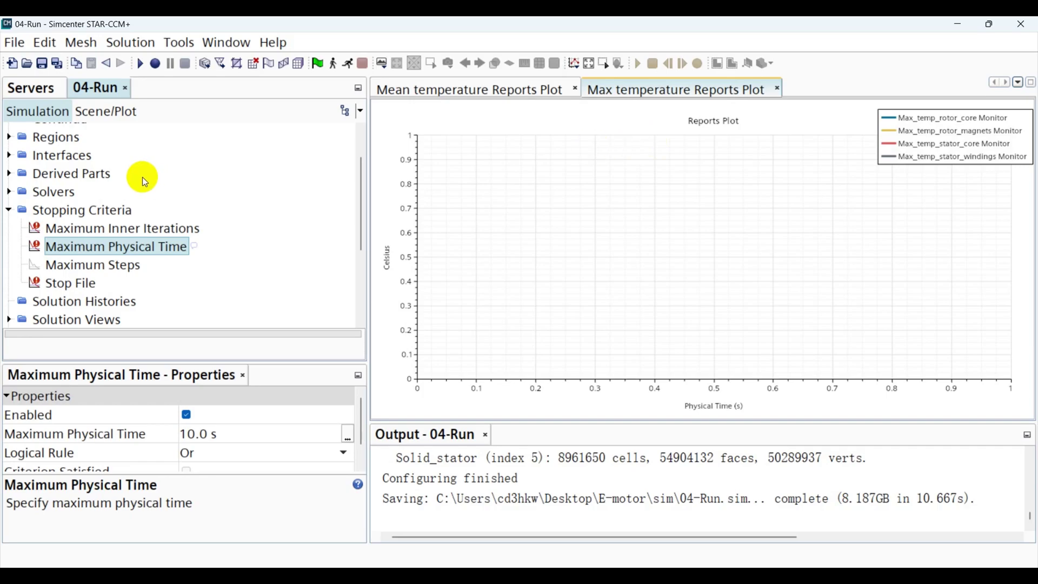
- Create a new monitor stopping criterion based on the Max_temp_rotor_core Monitor
right_click(104, 213)
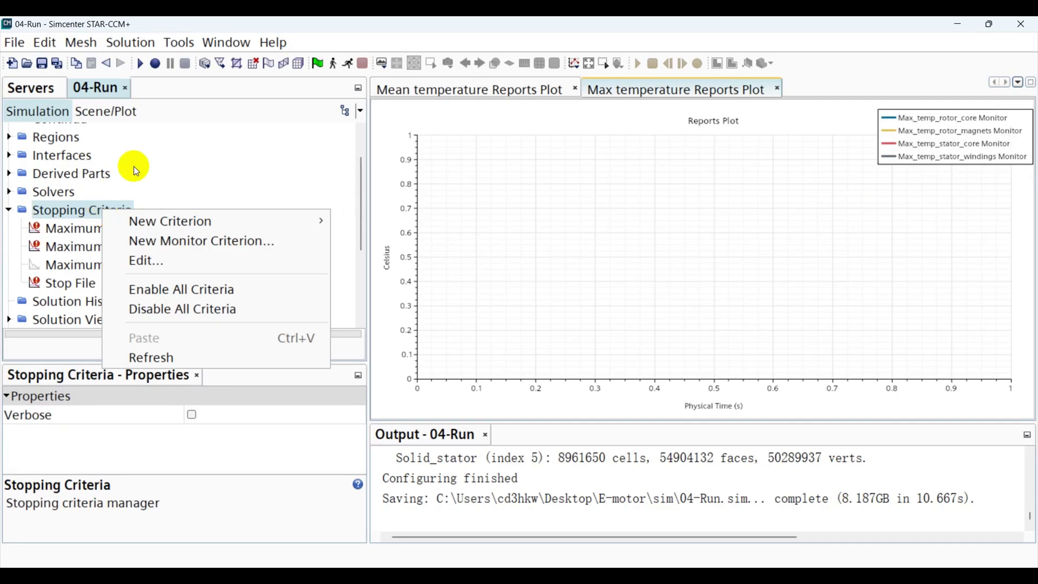
left_click(134, 166)
right_click(92, 216)
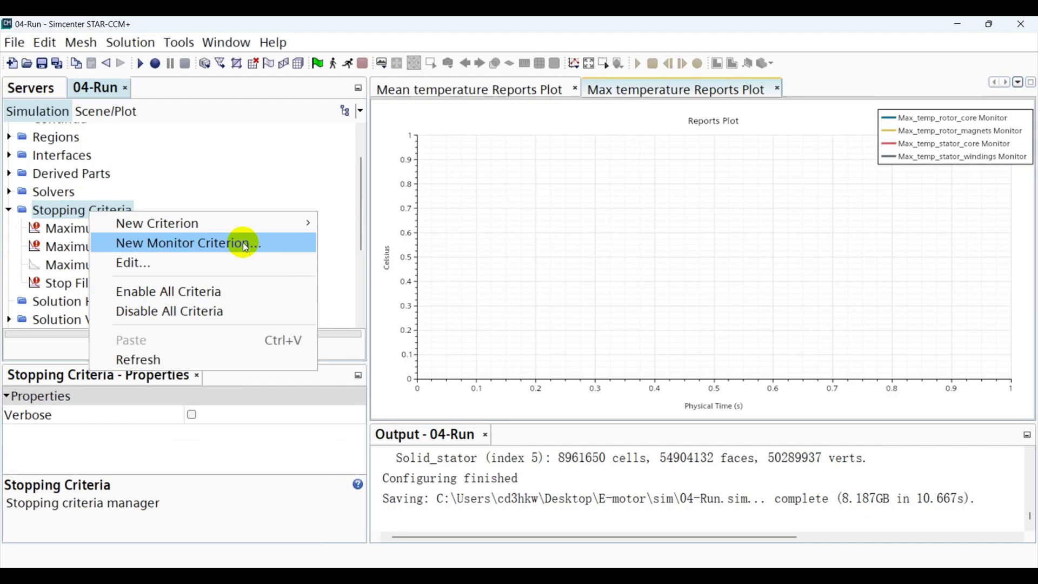
mouse_move(247, 228)
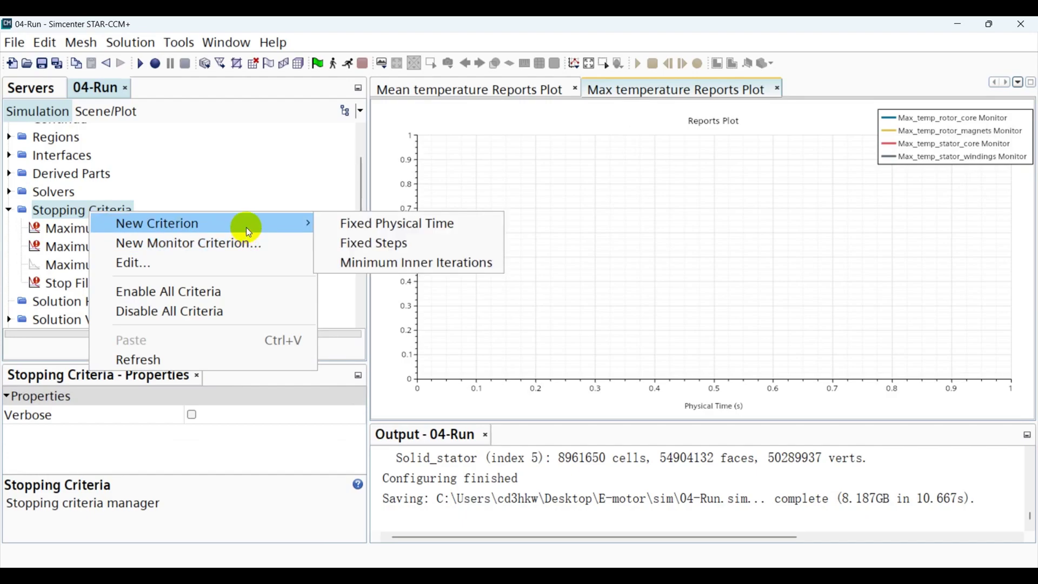
left_click(245, 245)
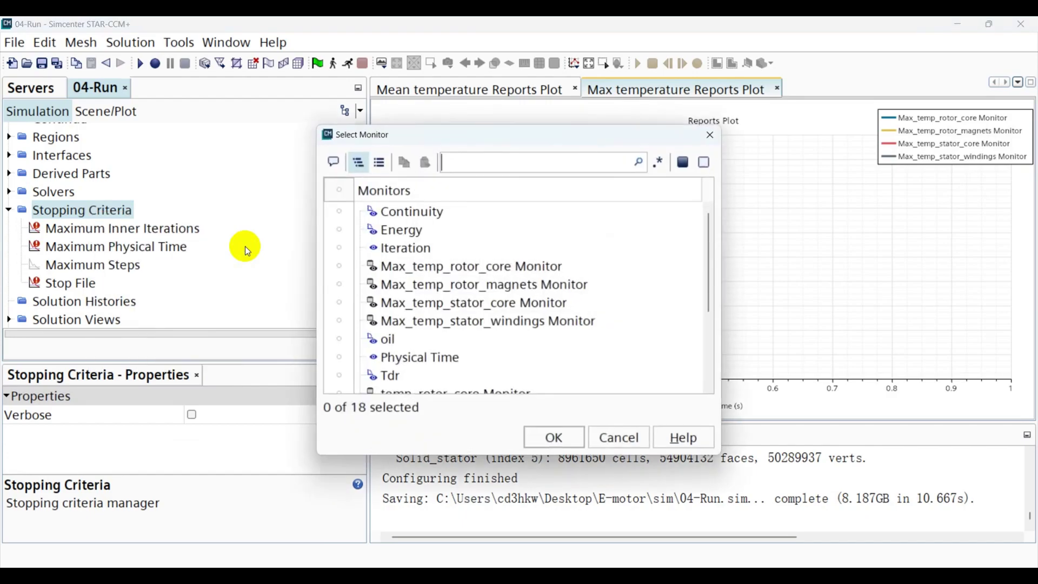
left_click(531, 271)
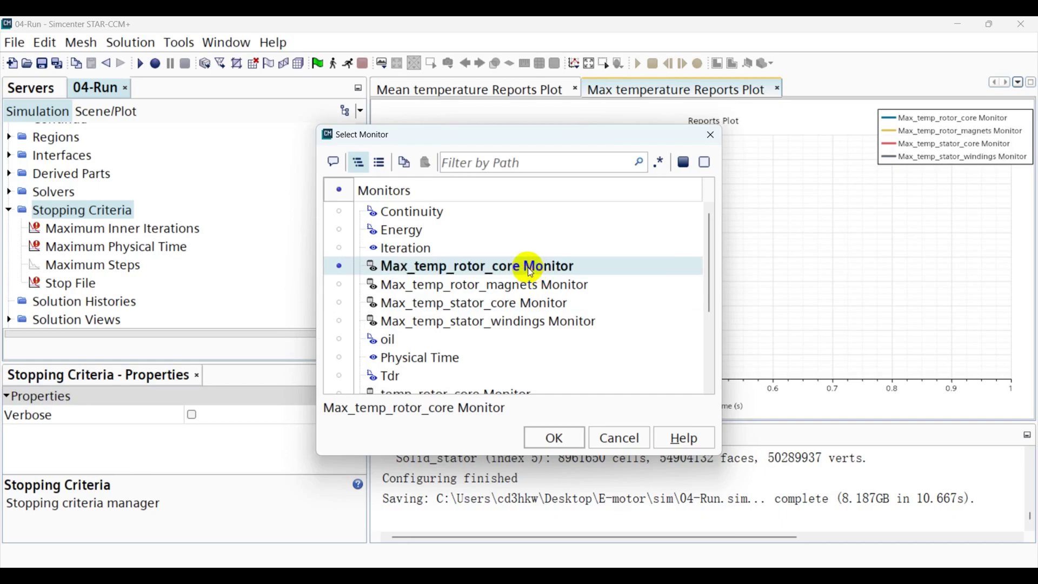
left_click(562, 436)
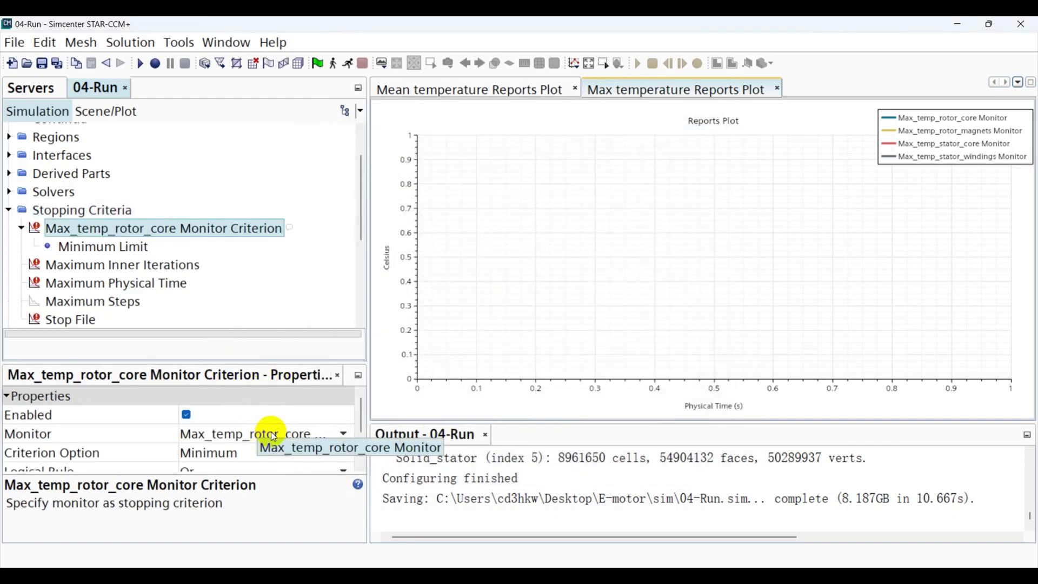
- Set the criterion option of the Max_temp_rotor_core Monitor Criterion to Asymptotic
left_click(236, 453)
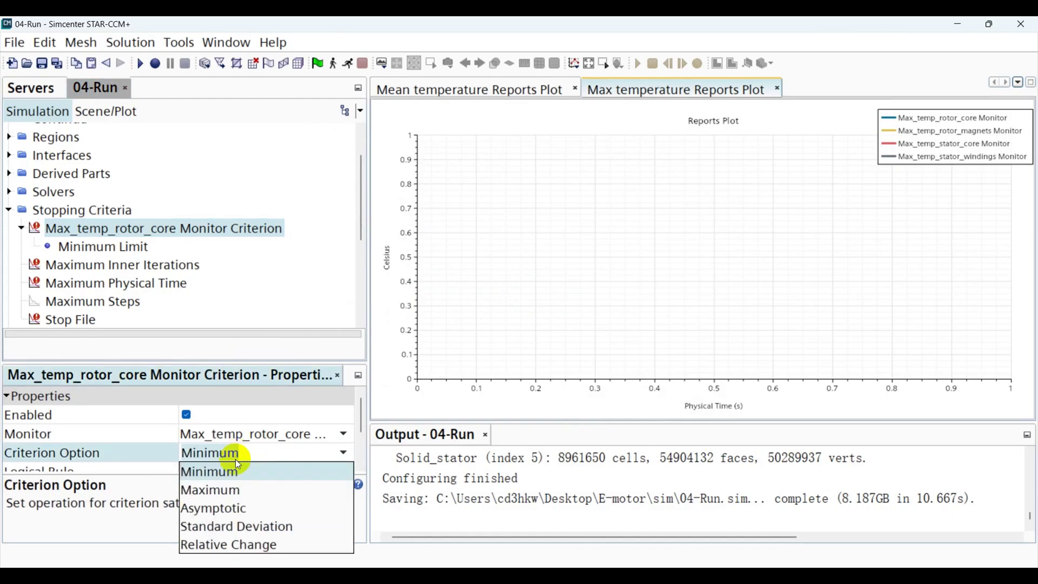
left_click(237, 507)
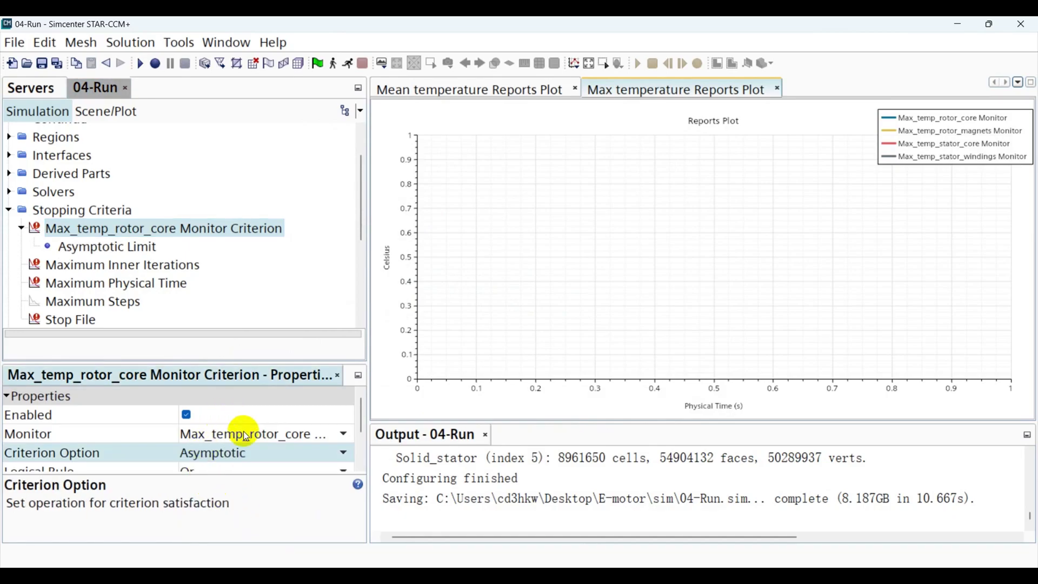
scroll(271, 413, "down", 1)
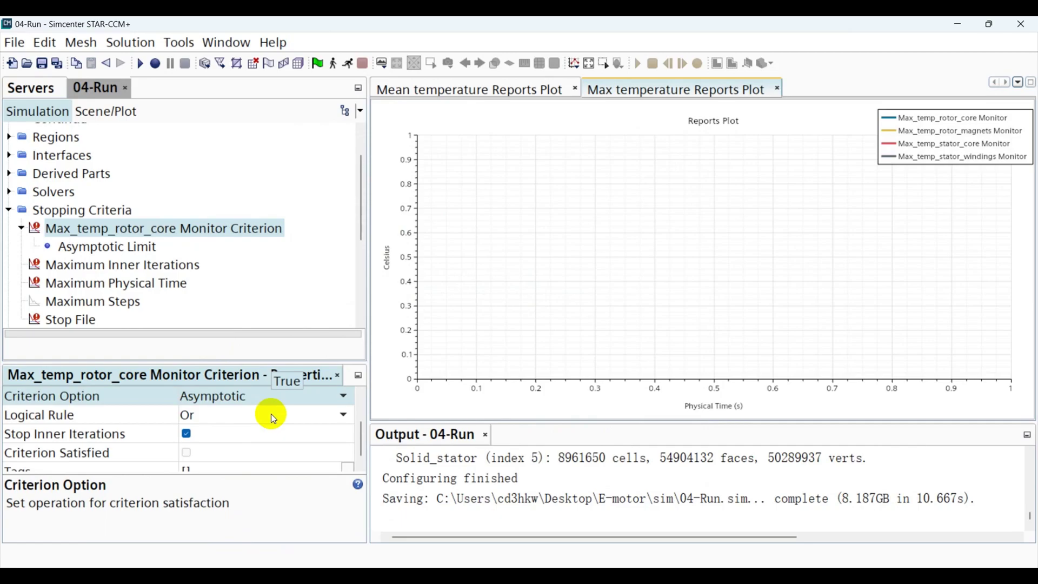
- Set the logical rule of the Max_temp_rotor_core Monitor Criterion to And
left_click(271, 413)
left_click(261, 451)
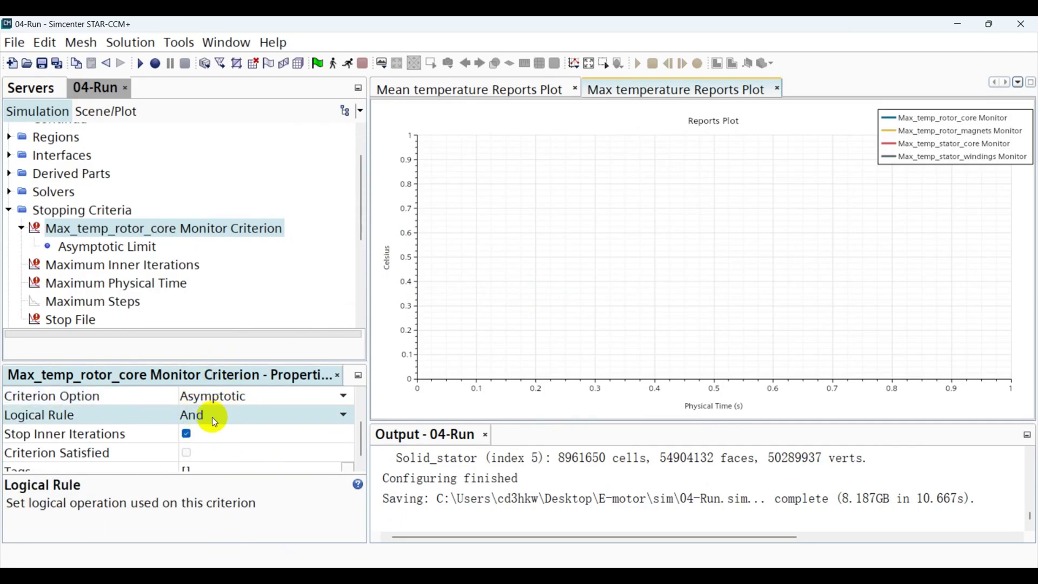
scroll(212, 416, "up", 1)
scroll(211, 416, "down", 1)
- Review the properties of the Max_temp_rotor_core Monitor Criterion and of its Asymptotic Limit
left_click(143, 246)
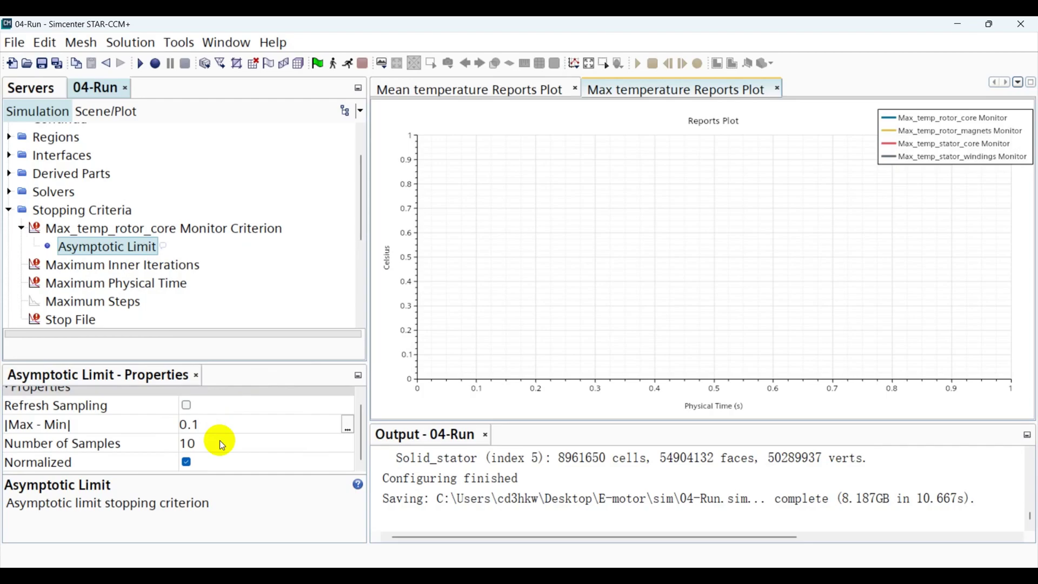
left_click(169, 231)
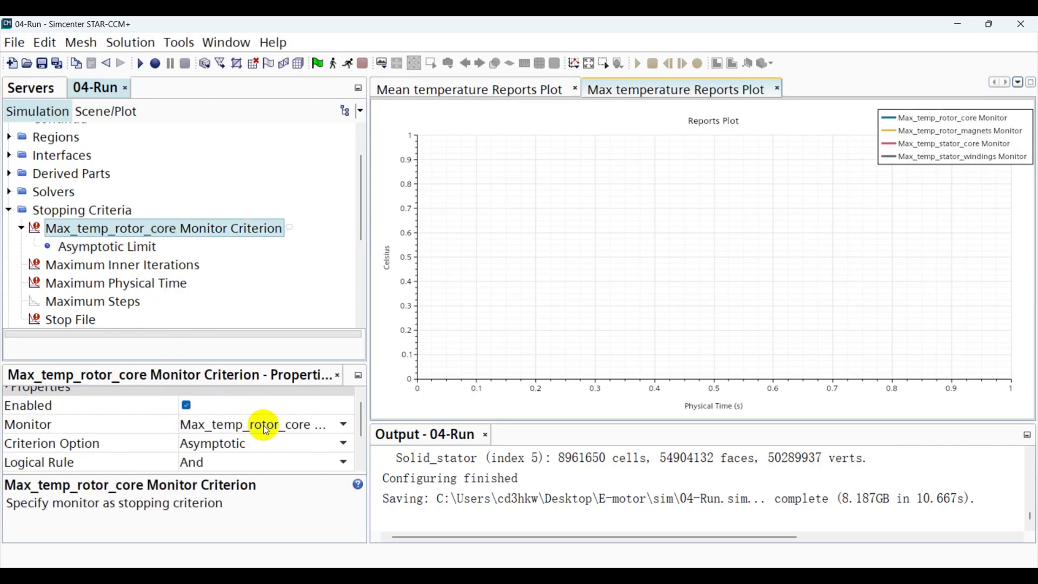
scroll(266, 429, "down", 3)
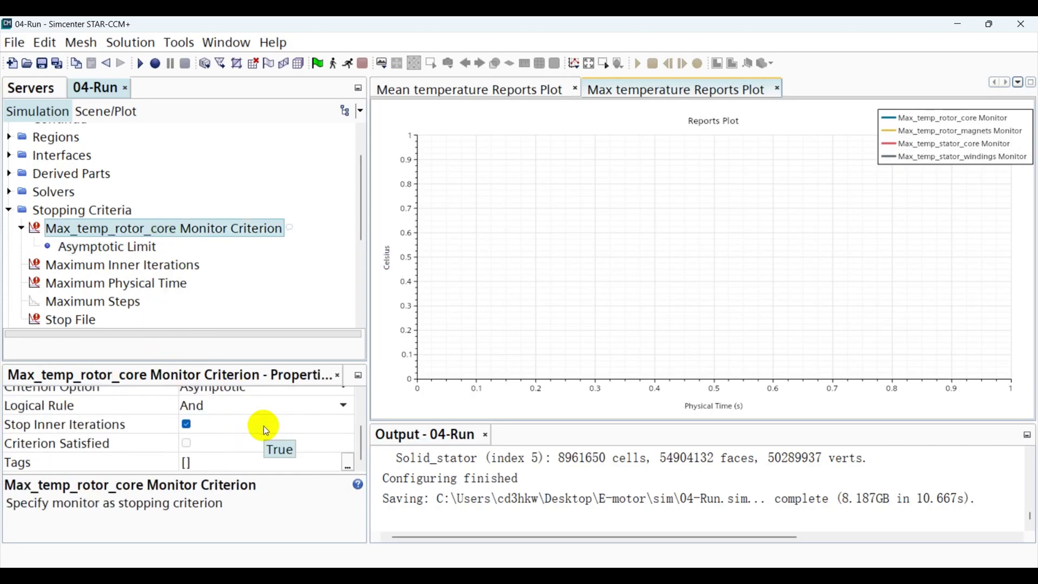
scroll(266, 430, "up", 3)
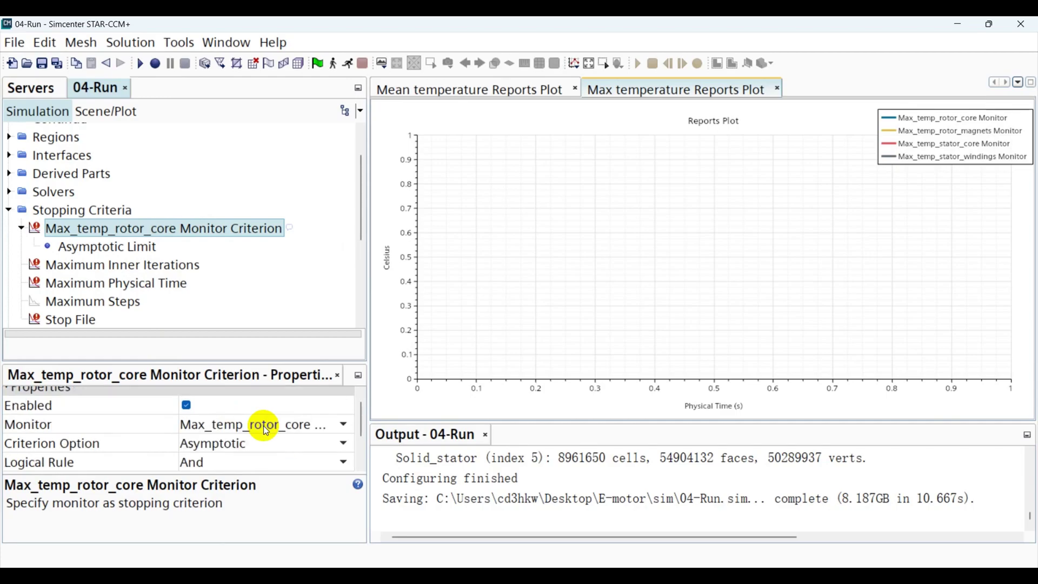
key("Down")
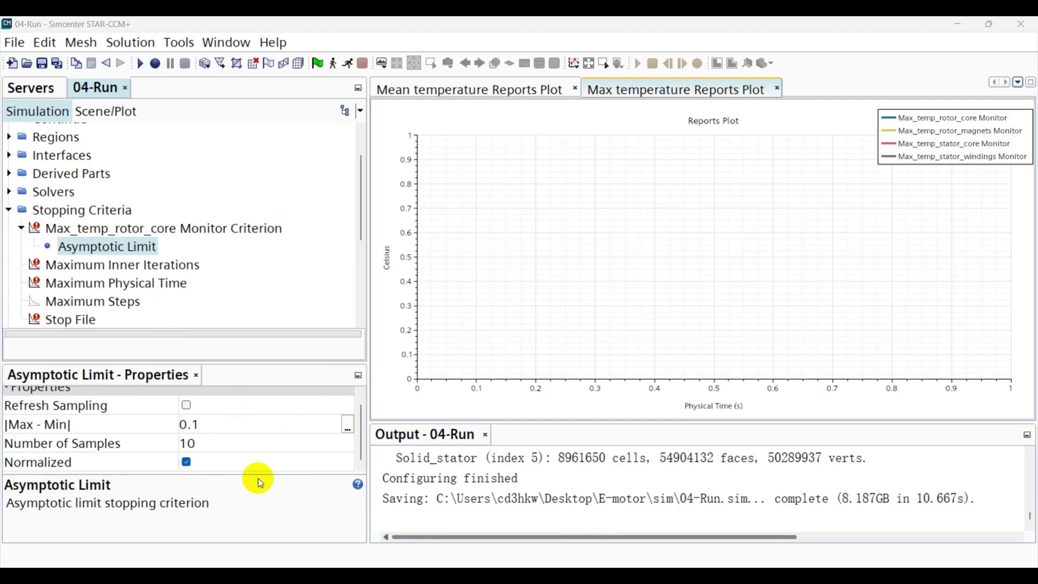
left_click(193, 234)
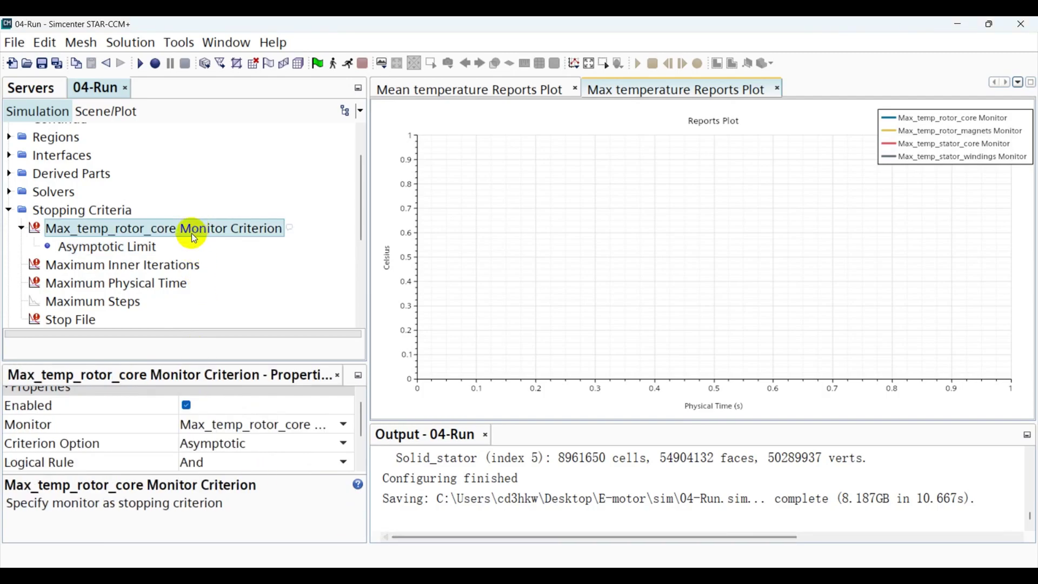
- Set |Max - Min| to 1.0 in the Asymptotic Limit of the Max_temp_rotor_core Monitor Criterion
left_click(125, 247)
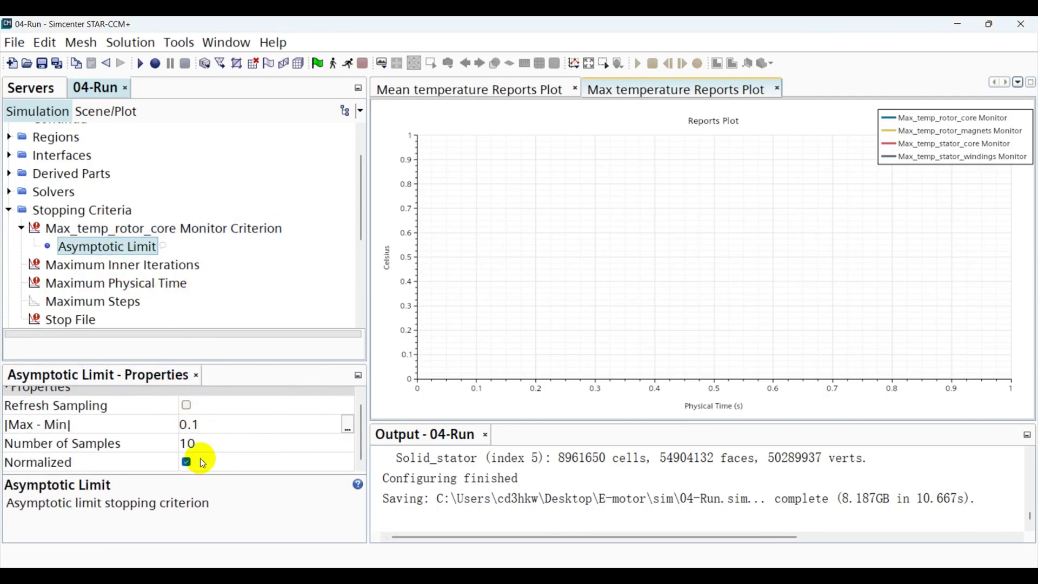
left_click(200, 426)
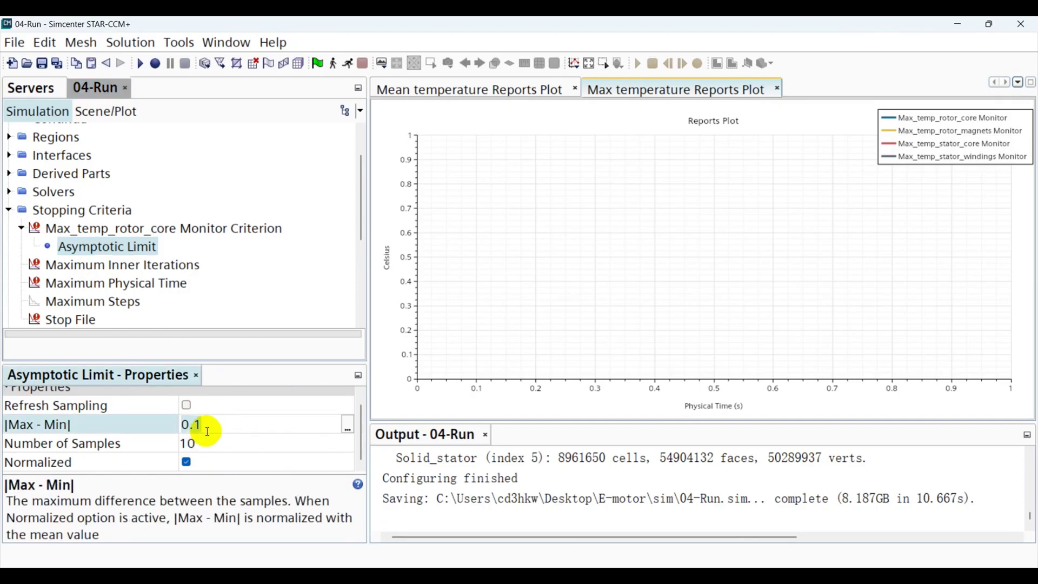
key("BackSpace")
key("BackSpace")
key("BackSpace")
type("1.0")
key("Return")
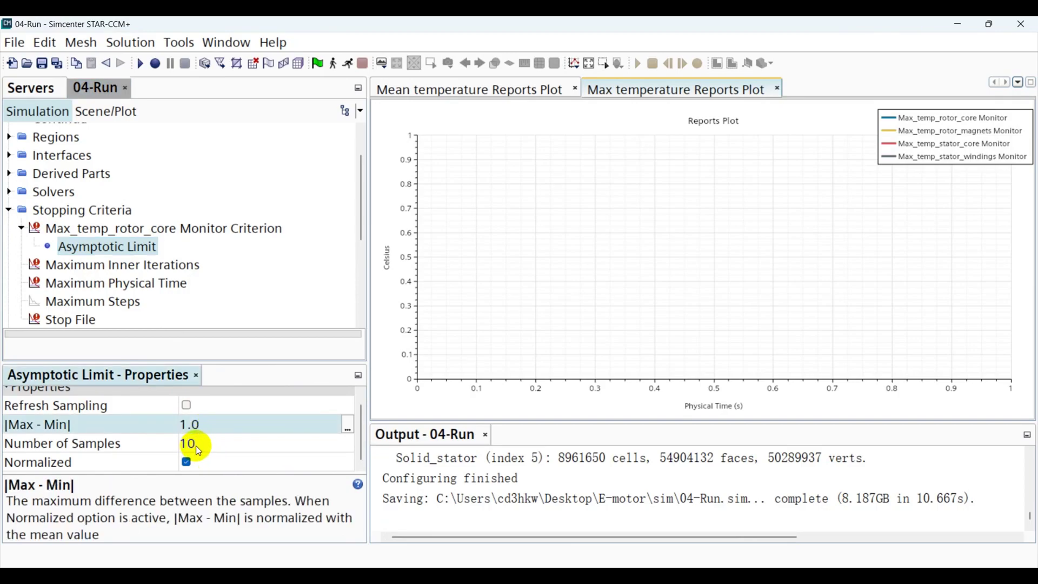
- Set the number of samples to 120 for the rotor core criterion's Asymptotic Limit
left_click(196, 445)
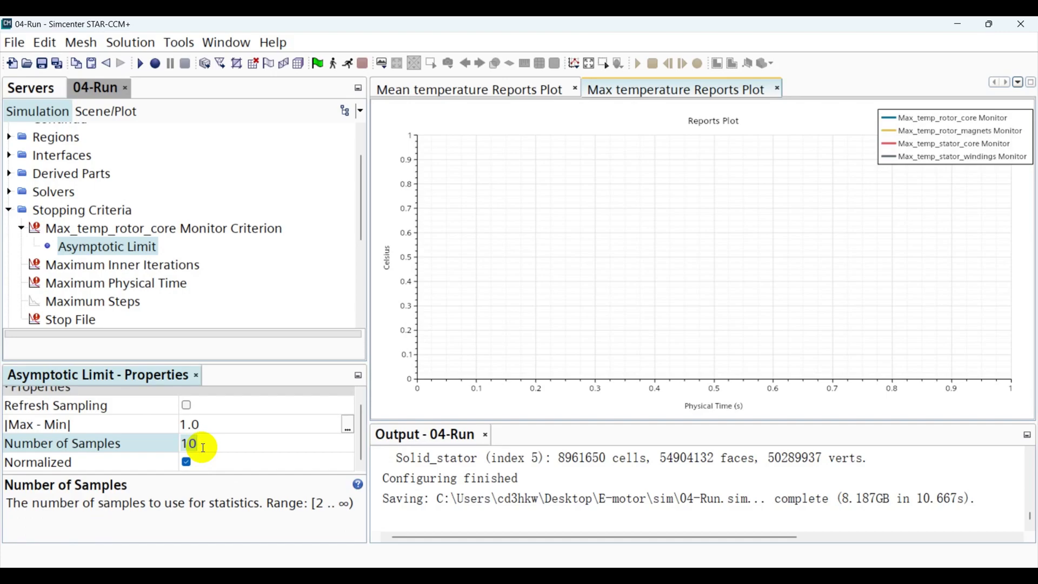
key("Left")
type("2")
key("Return")
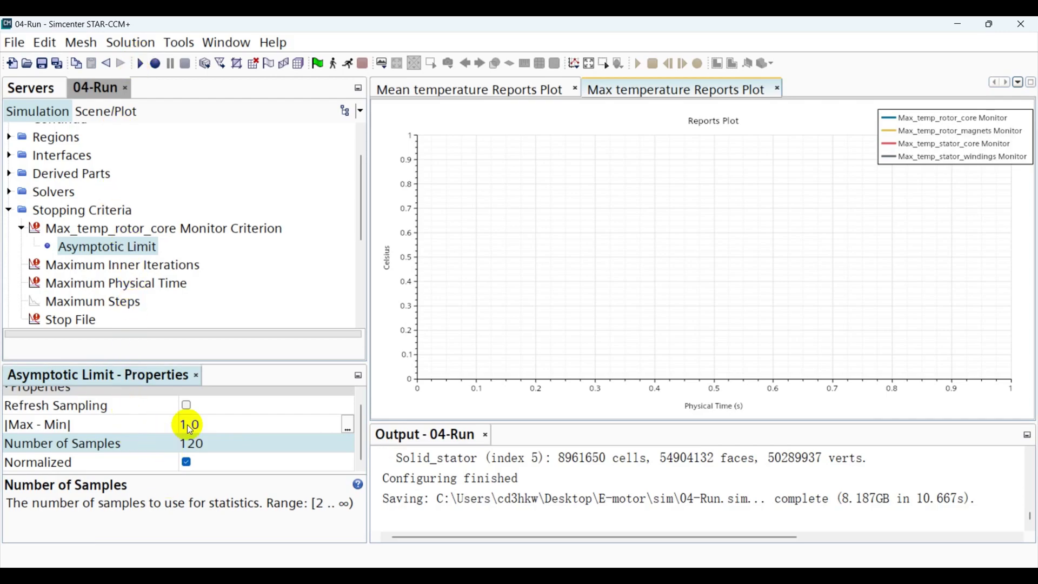
left_click(172, 232)
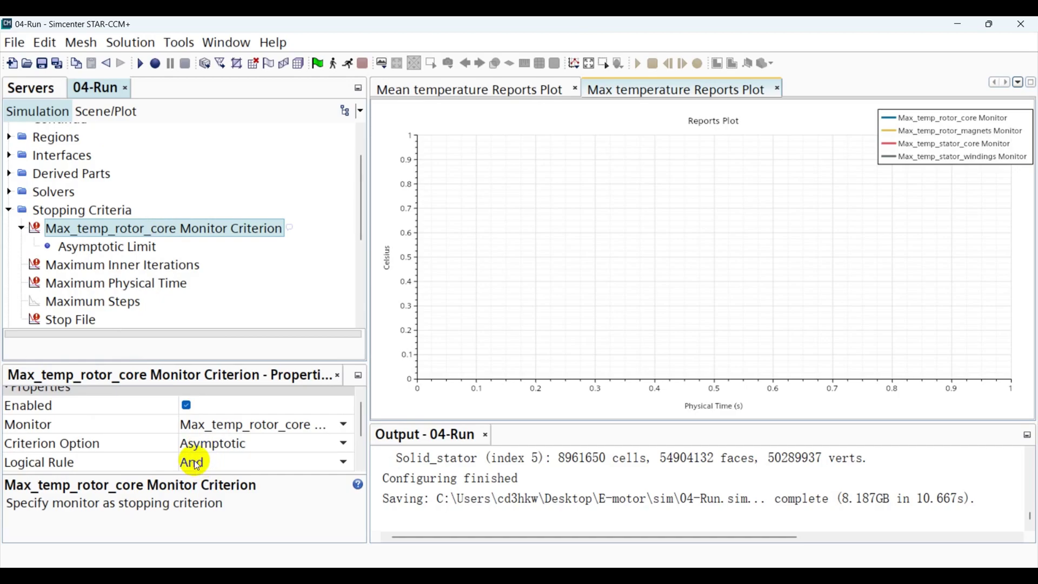
- Create a monitor stopping criterion from the Max_temp_rotor_magnets Monitor and set its criterion option to Asymptotic
right_click(109, 211)
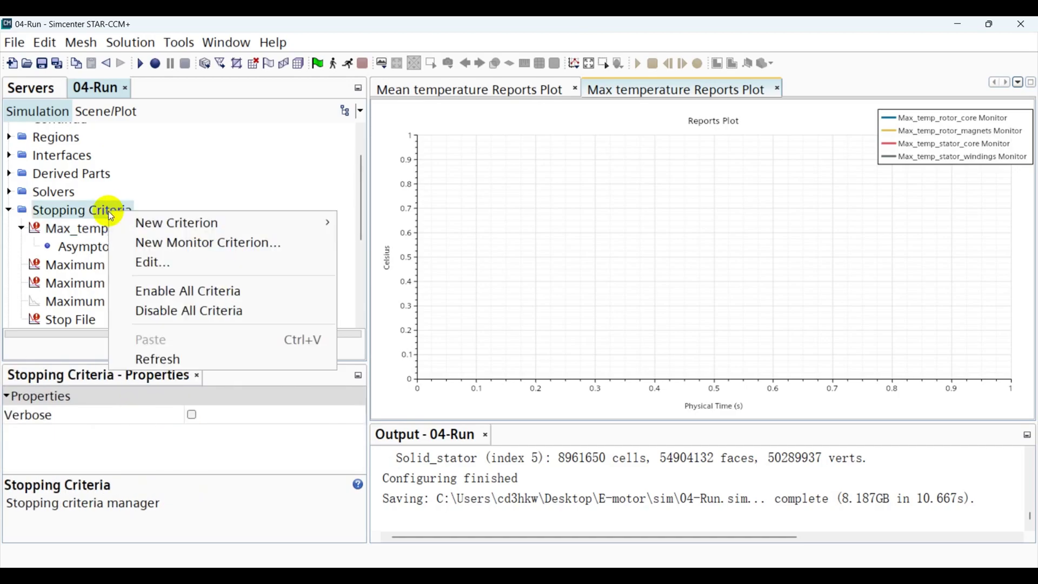
mouse_move(253, 222)
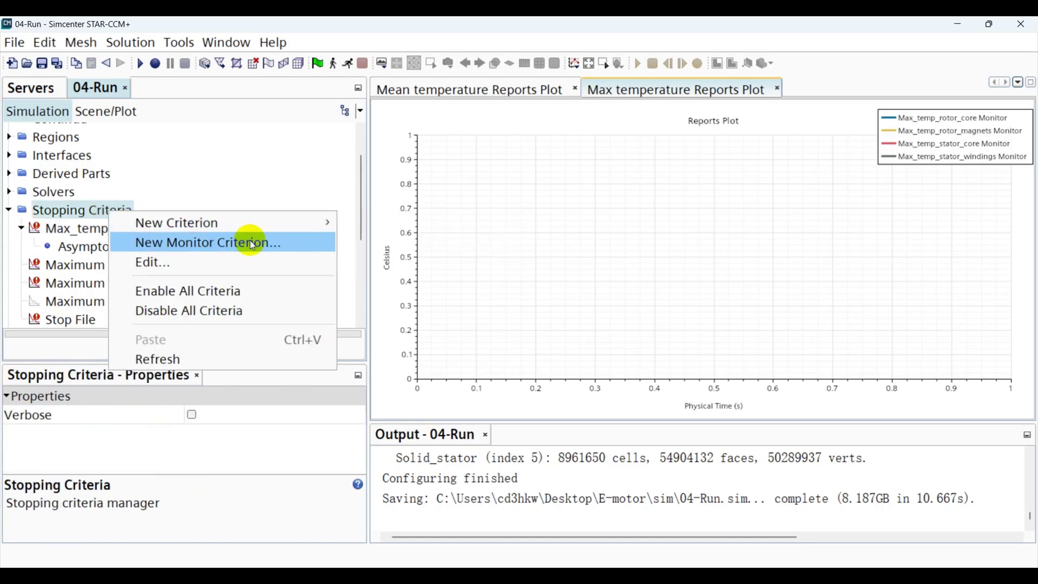
left_click(250, 242)
left_click(509, 286)
left_click(508, 287)
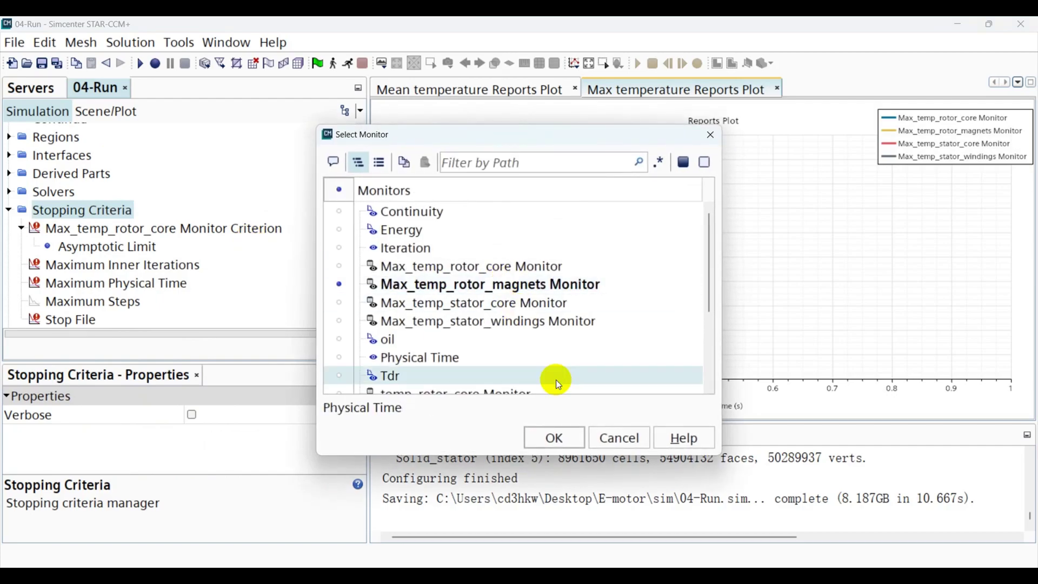
left_click(557, 437)
left_click(287, 454)
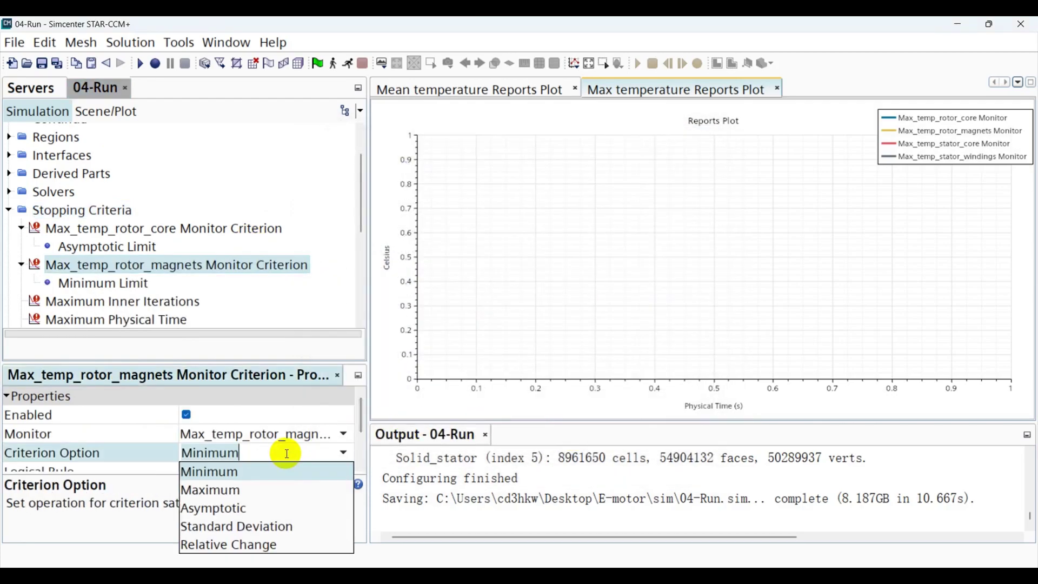
left_click(280, 508)
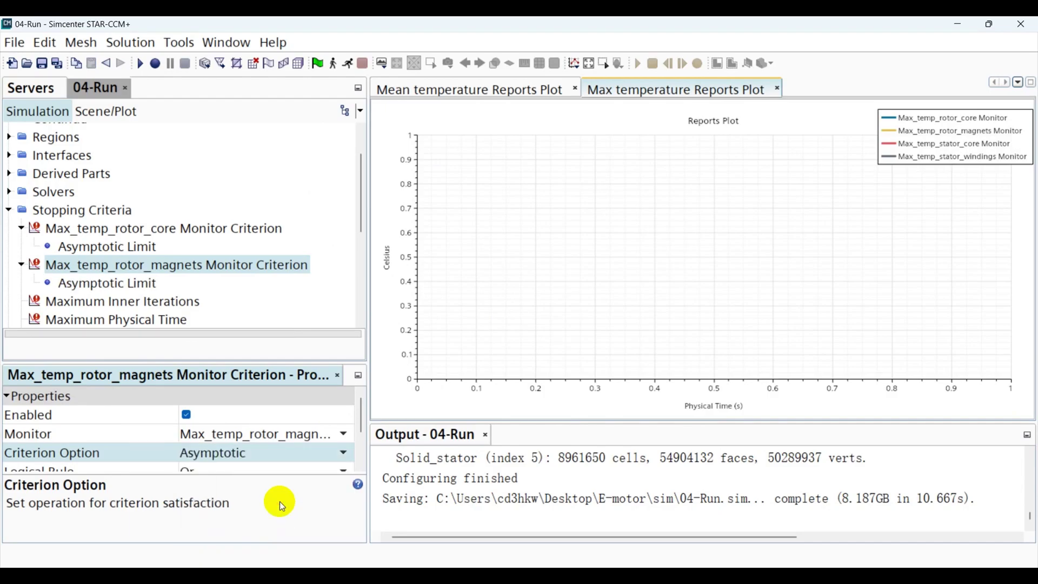
- Give the rotor magnets criterion's Asymptotic Limit a |Max - Min| of 1.0 and 120 samples
left_click(137, 282)
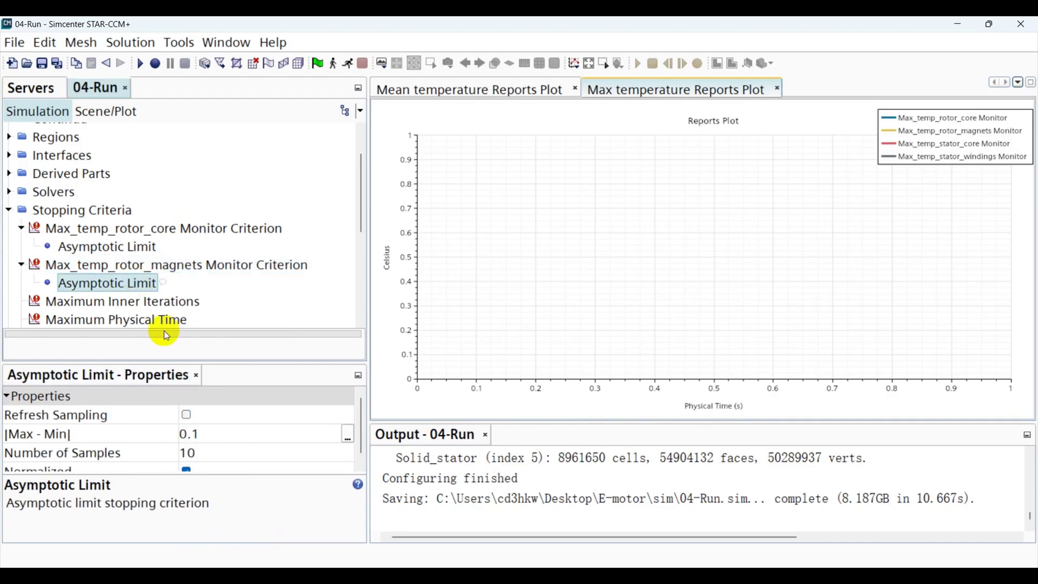
left_click(230, 436)
type("1.0")
key("Return")
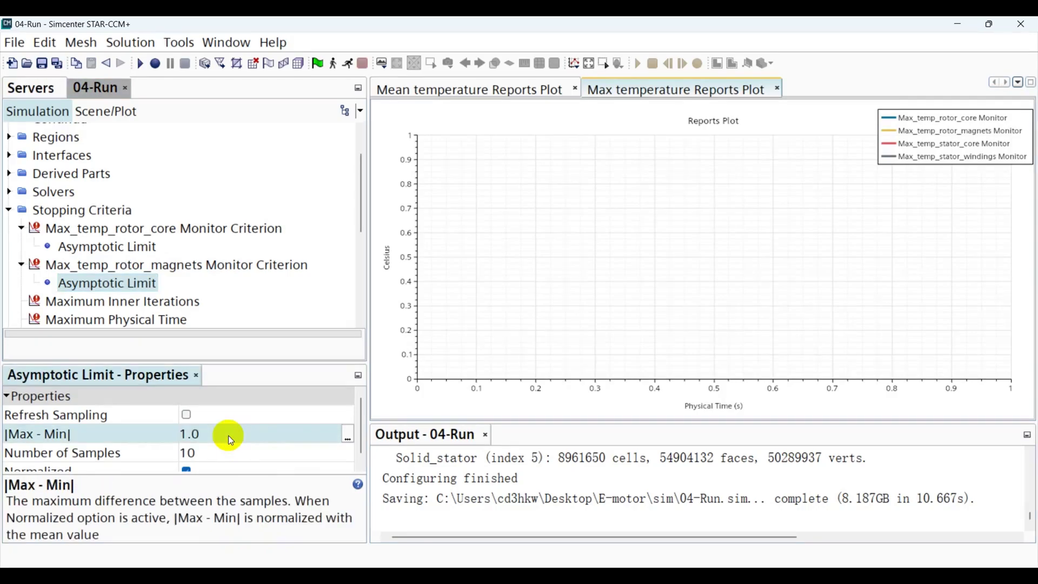
left_click(232, 459)
type("120")
key("Return")
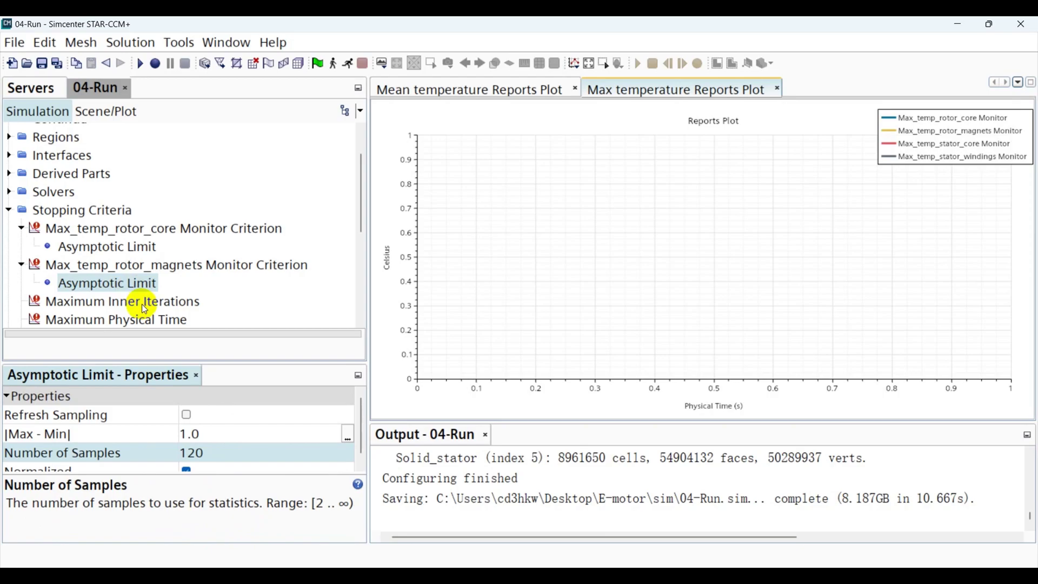
- Set the logical rule of the Max_temp_rotor_magnets Monitor Criterion to And
scroll(235, 249, "down", 1)
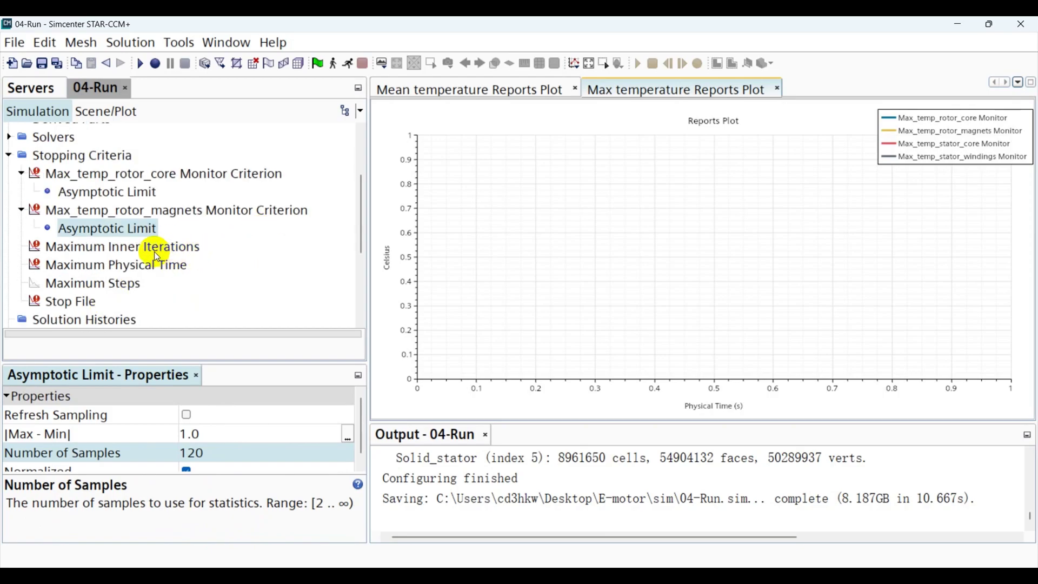
right_click(113, 155)
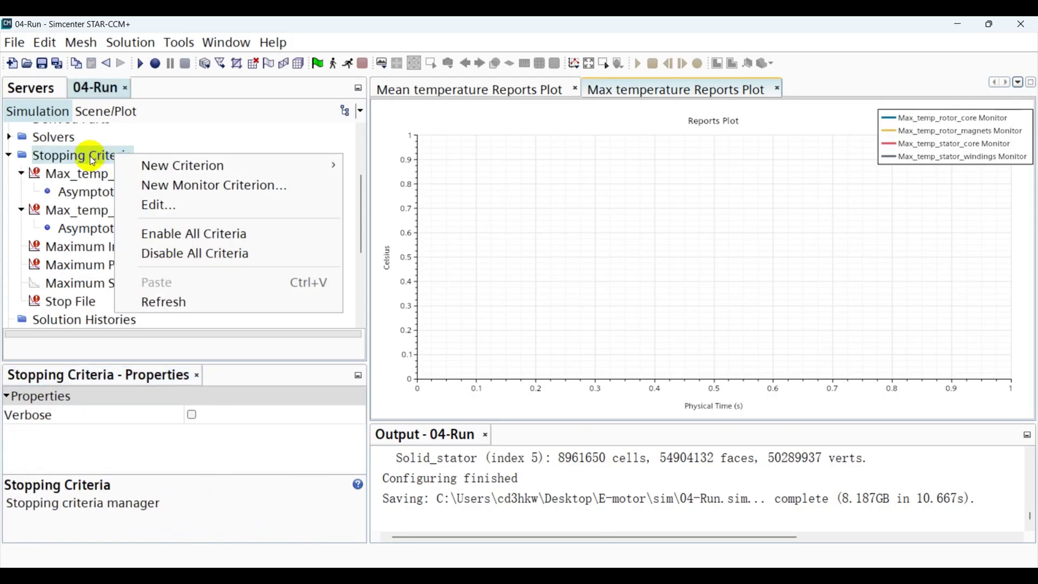
left_click(89, 209)
double_click(88, 210)
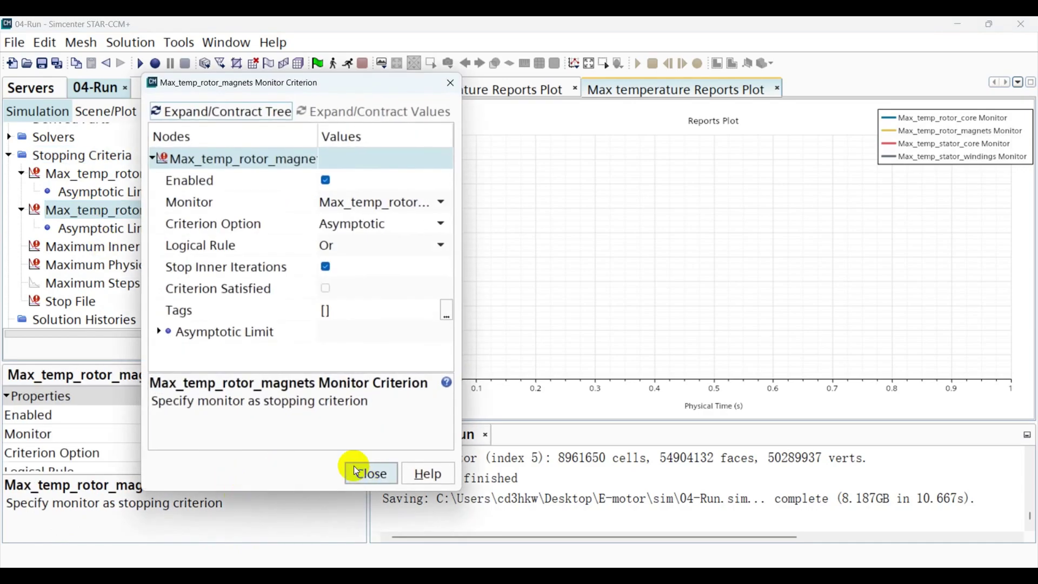
left_click(360, 474)
scroll(246, 451, "down", 1)
left_click(238, 415)
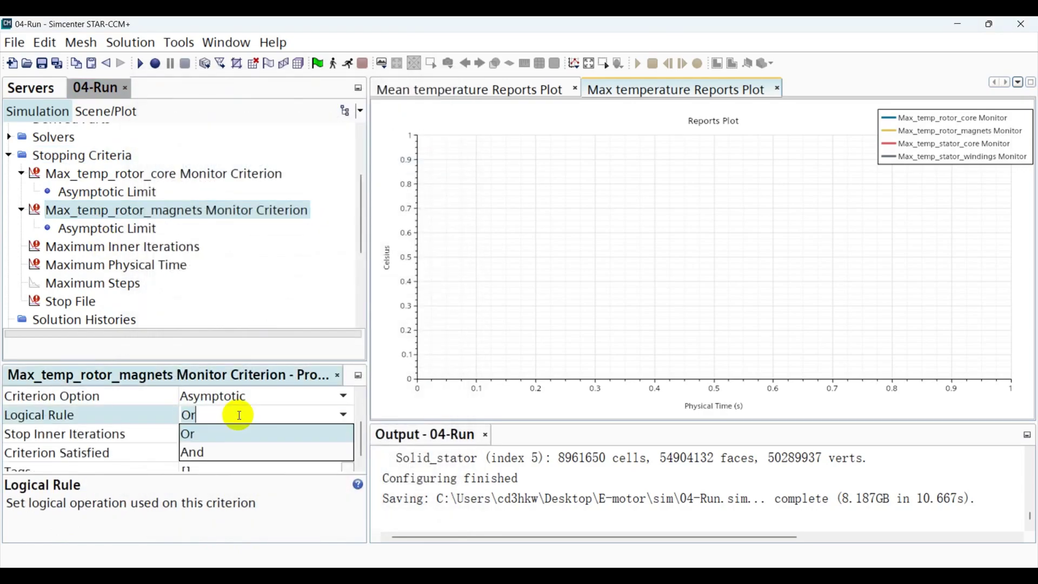
left_click(229, 453)
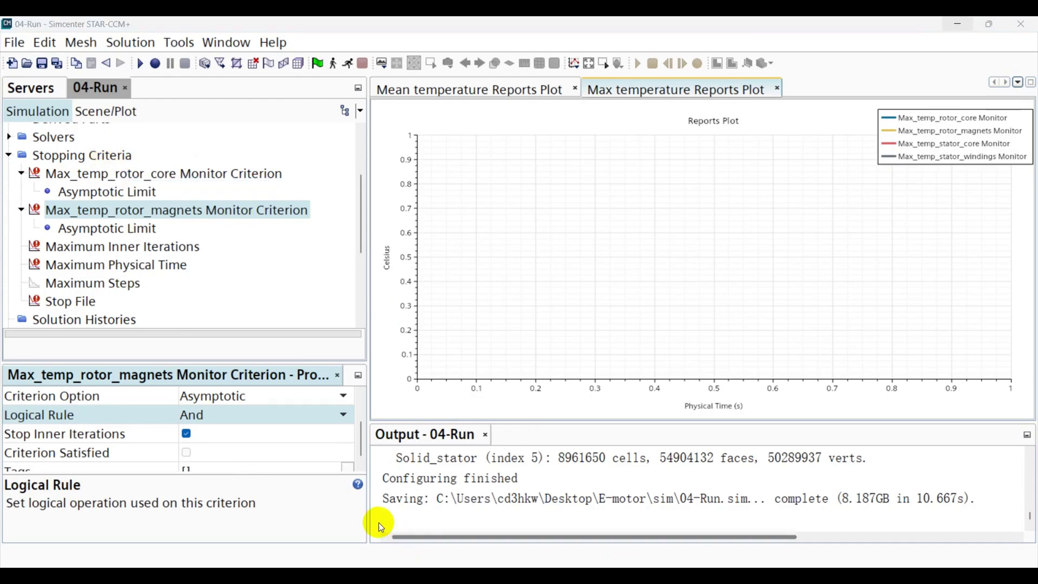
- Turn off Normalized and turn on Refresh Sampling in the rotor core criterion's Asymptotic Limit
left_click(153, 176)
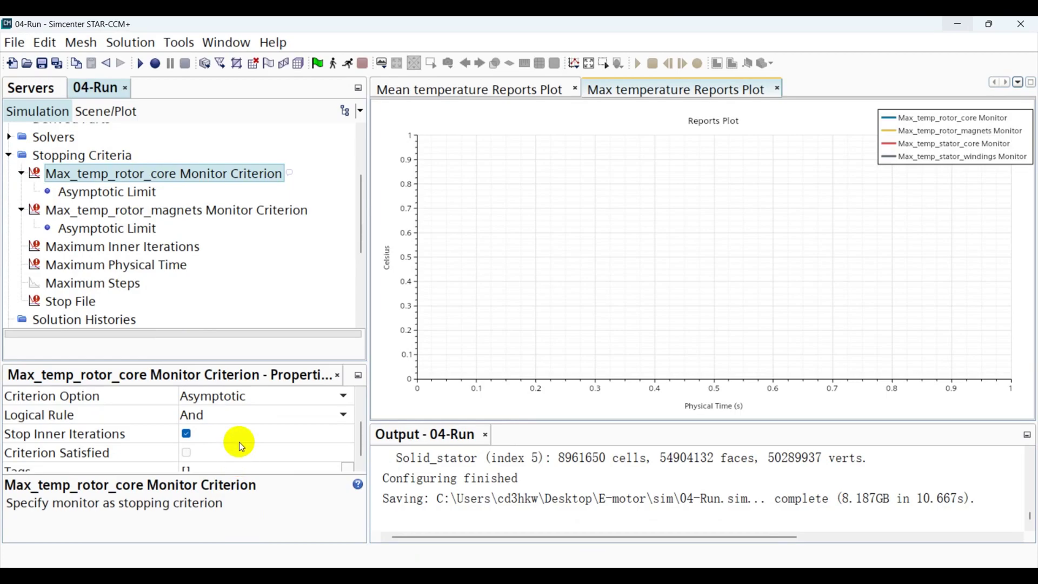
left_click(116, 198)
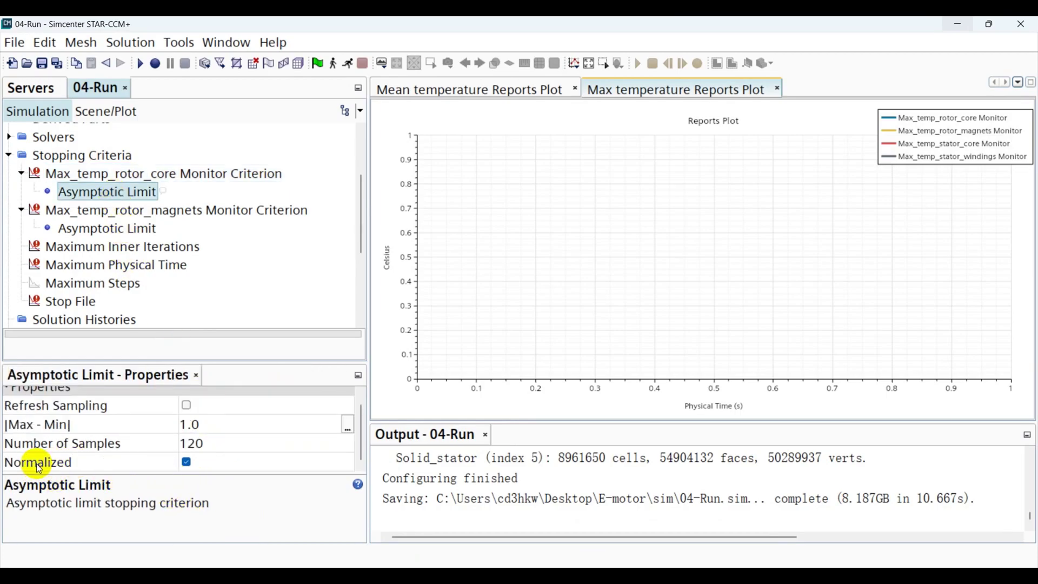
left_click(187, 463)
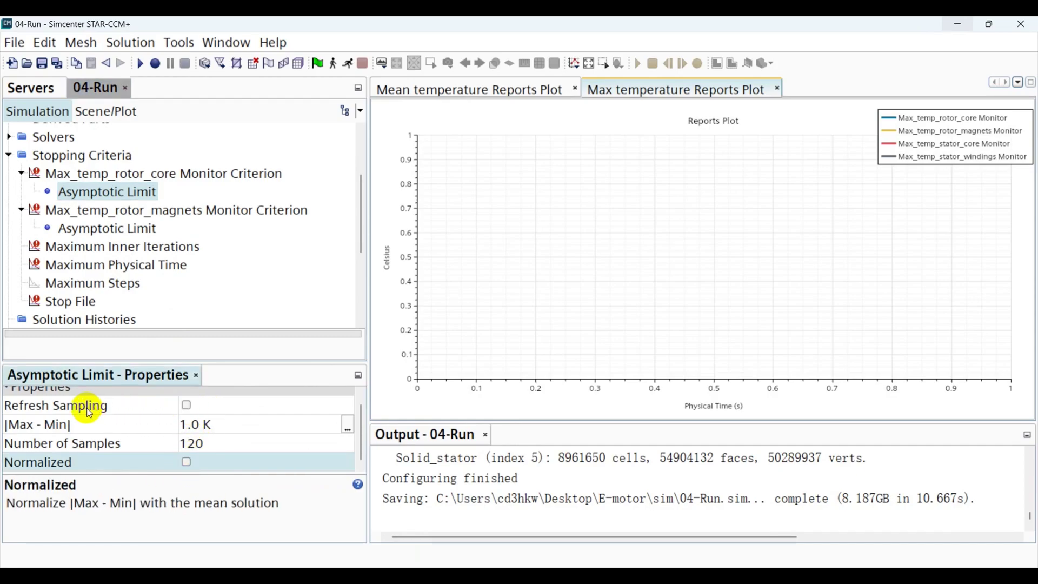
left_click(188, 406)
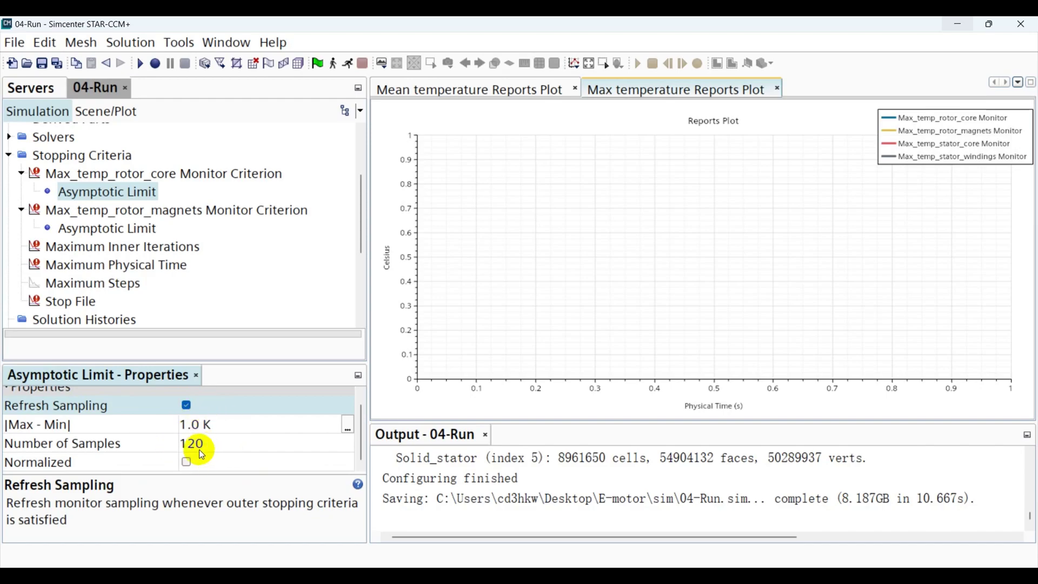
- Turn off Normalized and turn on Refresh Sampling in the rotor magnets criterion's Asymptotic Limit
left_click(124, 229)
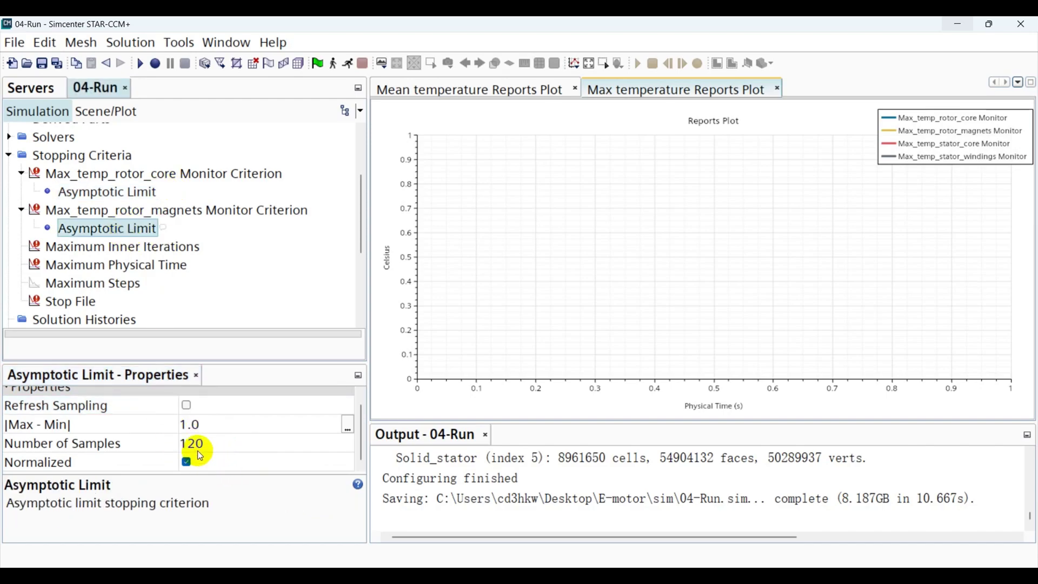
left_click(186, 462)
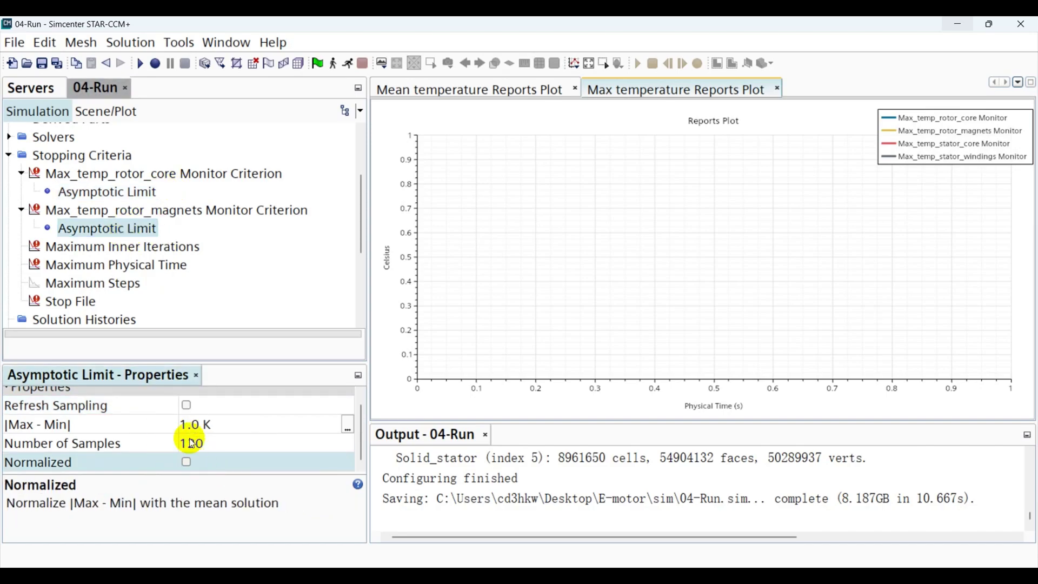
left_click(185, 406)
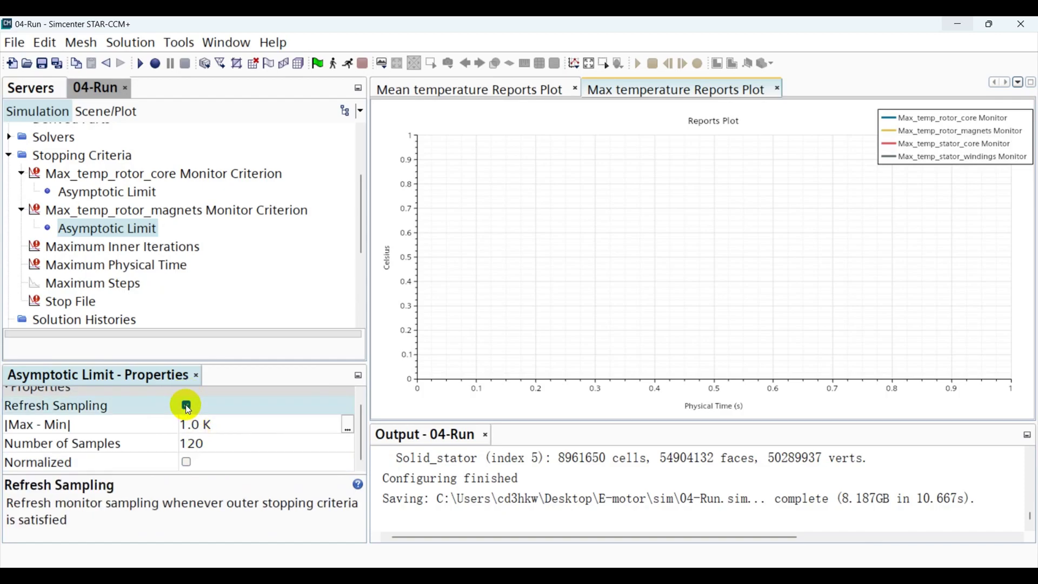
- Create a monitor stopping criterion from the Max_temp_stator_core Monitor and set its criterion option to Asymptotic
right_click(113, 156)
left_click(256, 184)
left_click(547, 322)
left_click(505, 303)
left_click(547, 433)
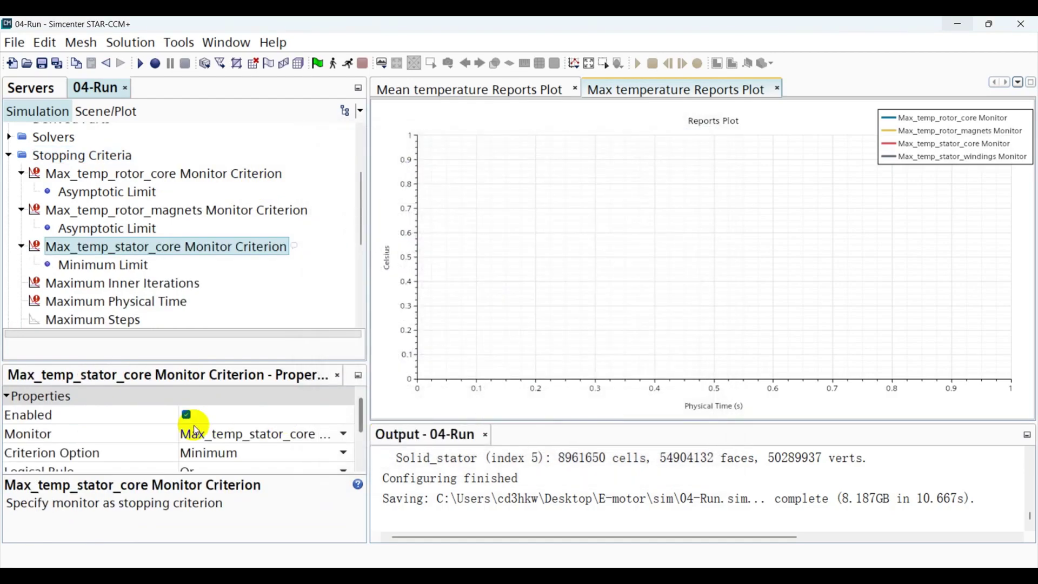
left_click(262, 456)
left_click(261, 500)
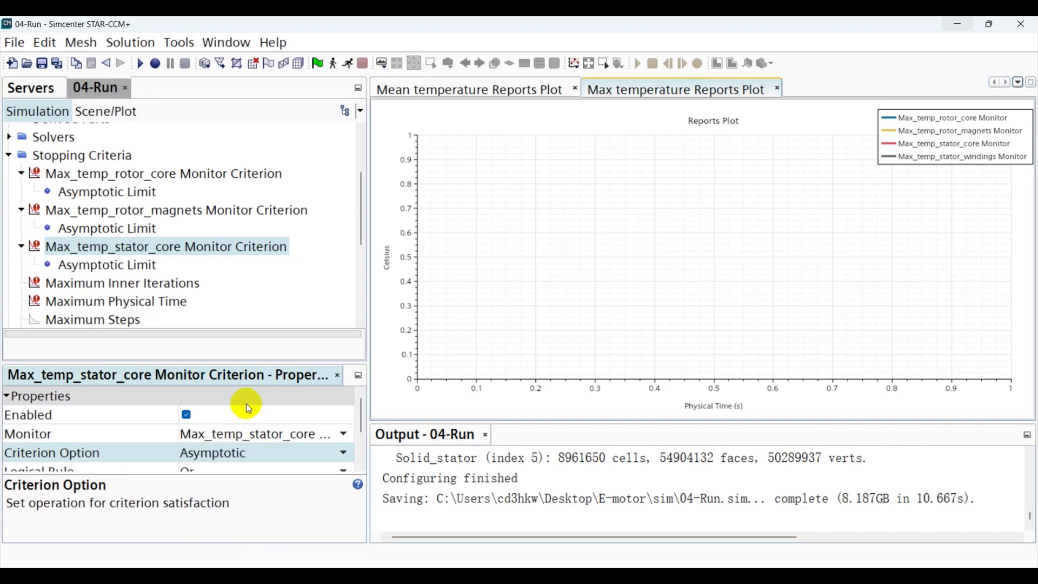
- In the stator core criterion's Asymptotic Limit, turn on Refresh Sampling, turn off Normalized and set Number of Samples to 120
left_click(123, 269)
left_click(187, 414)
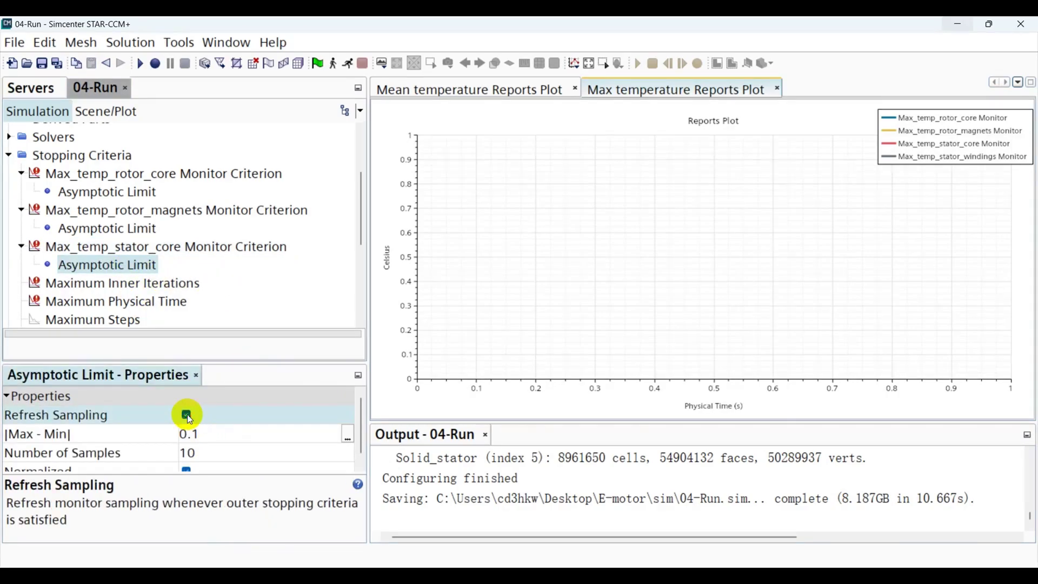
left_click(186, 470)
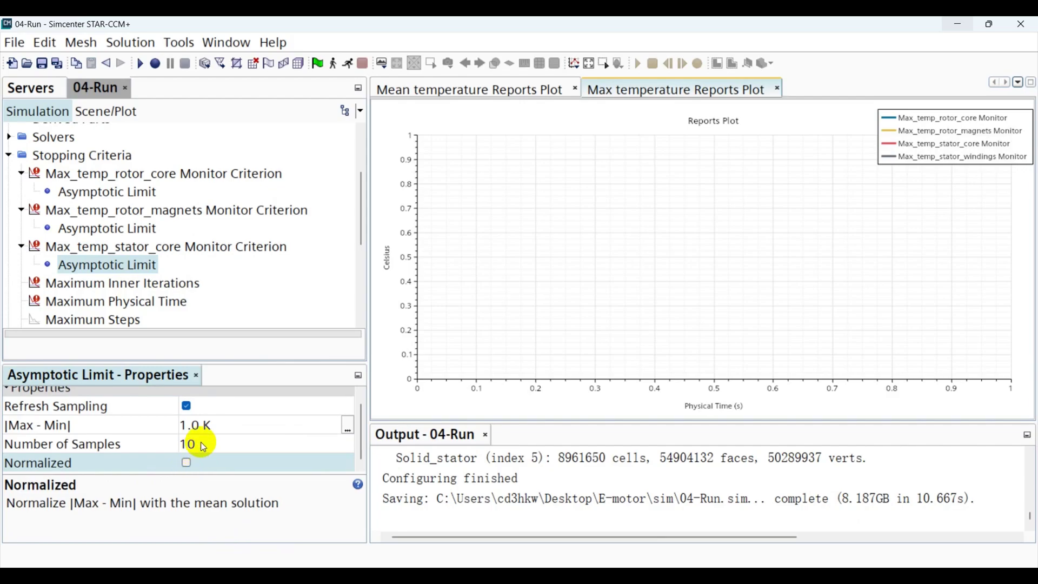
left_click(200, 442)
type("120")
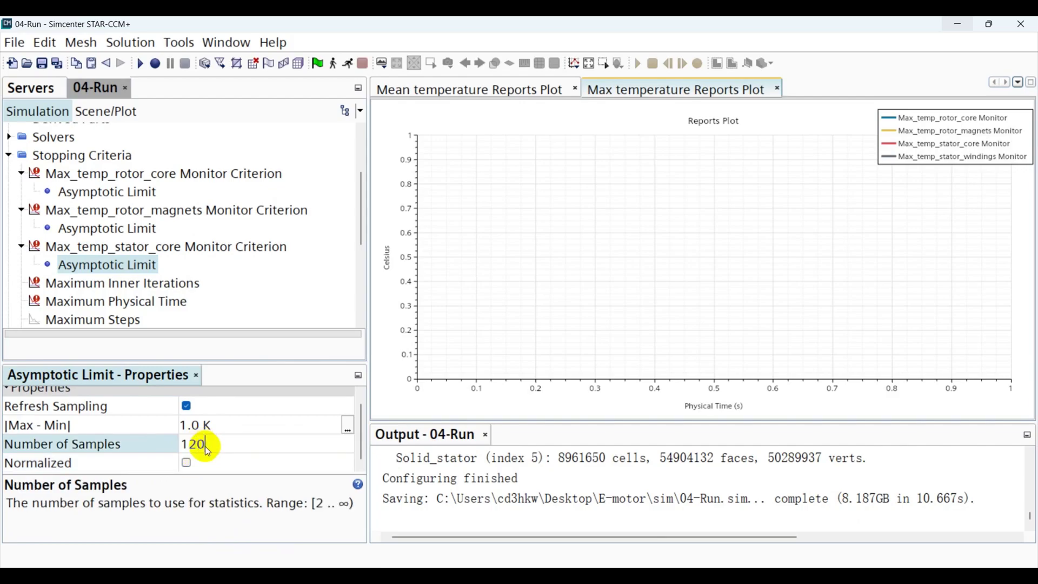
key("Return")
- Set the logical rule of the Max_temp_stator_core Monitor Criterion to And
scroll(176, 219, "down", 1)
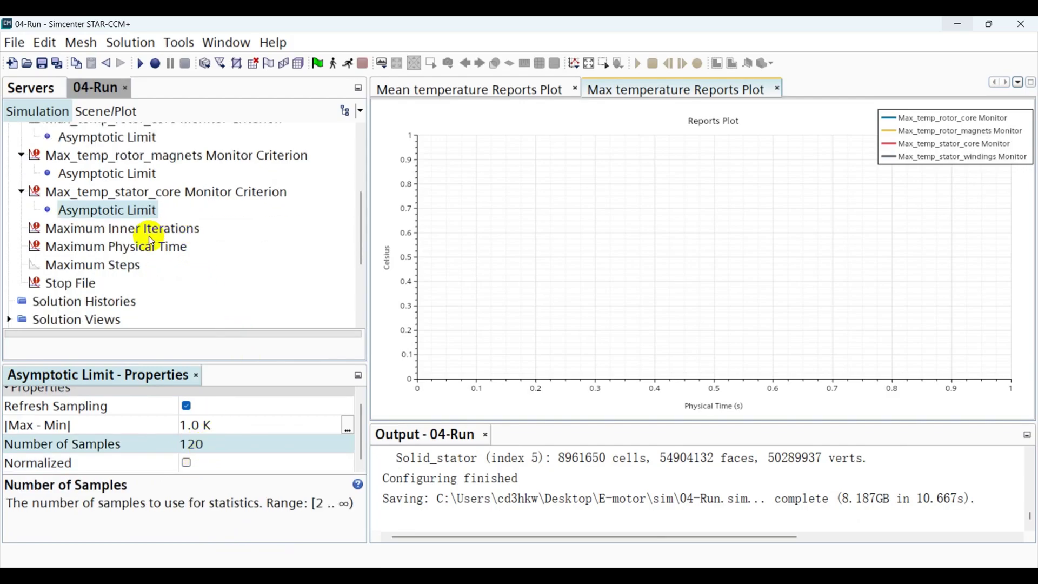
scroll(148, 235, "up", 1)
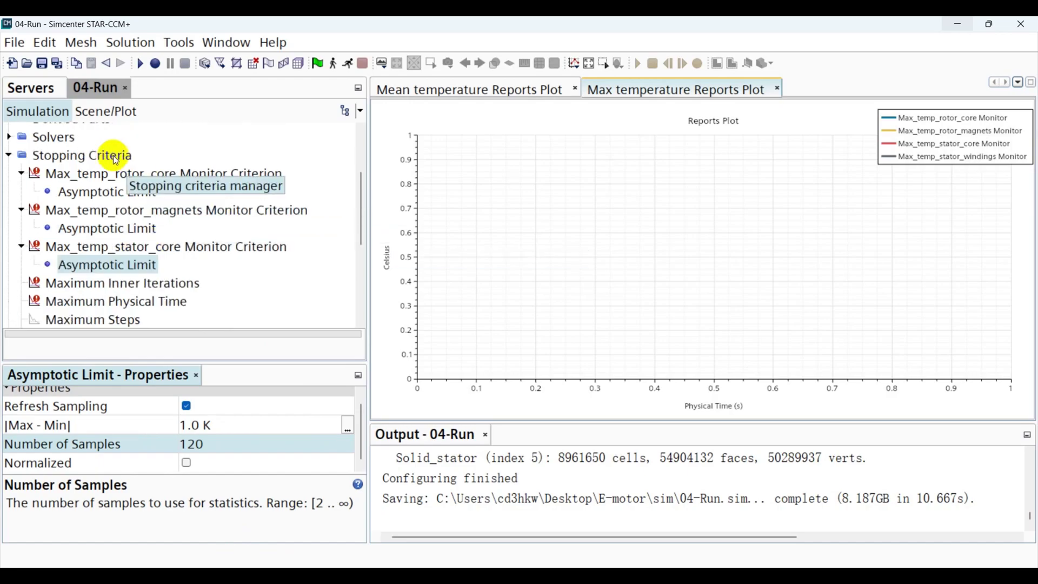
left_click(109, 249)
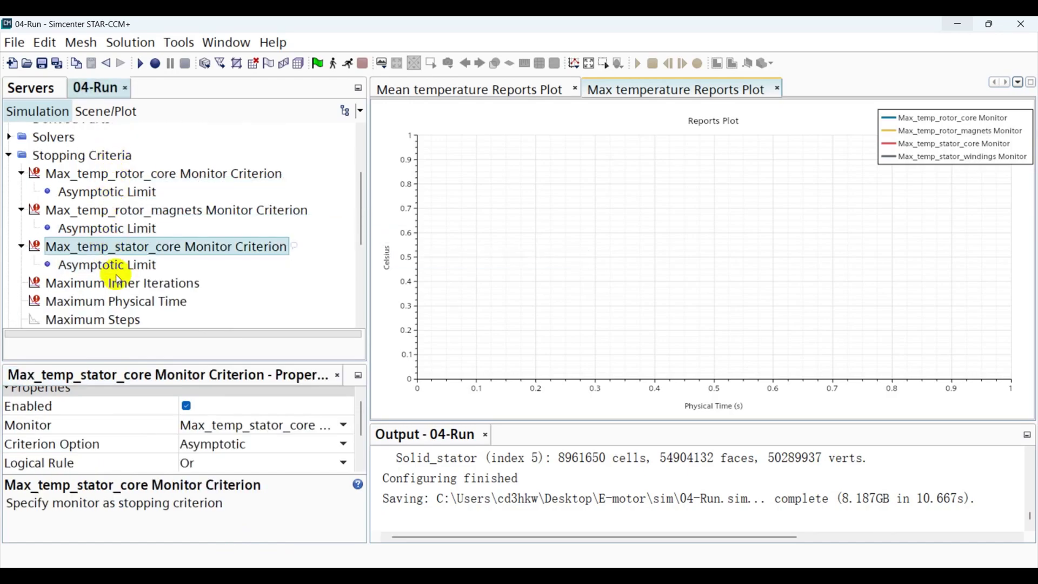
left_click(236, 463)
left_click(241, 498)
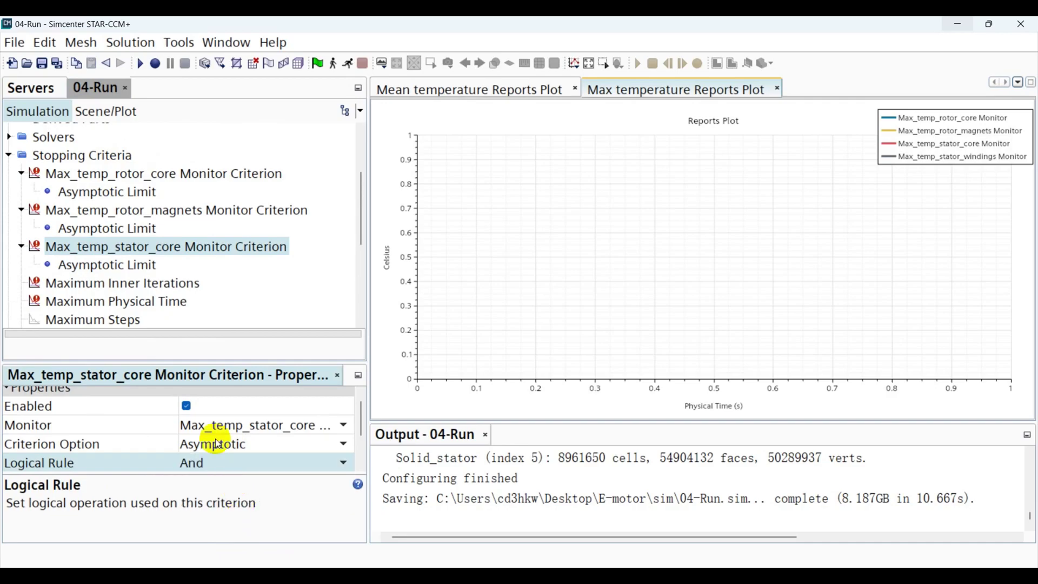
- Create a monitor stopping criterion from the Max_temp_stator_windings Monitor
right_click(123, 157)
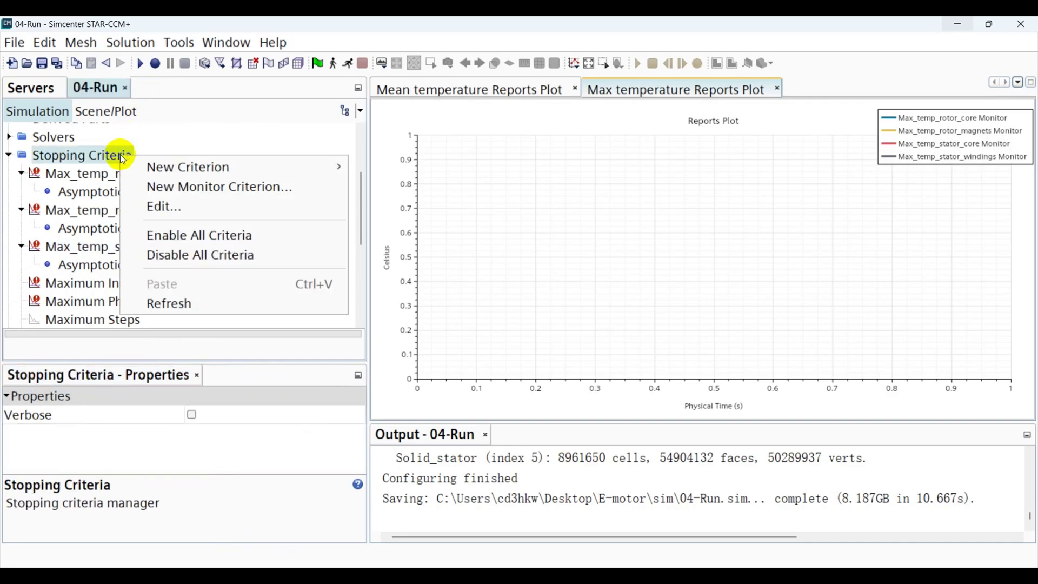
left_click(199, 188)
left_click(519, 323)
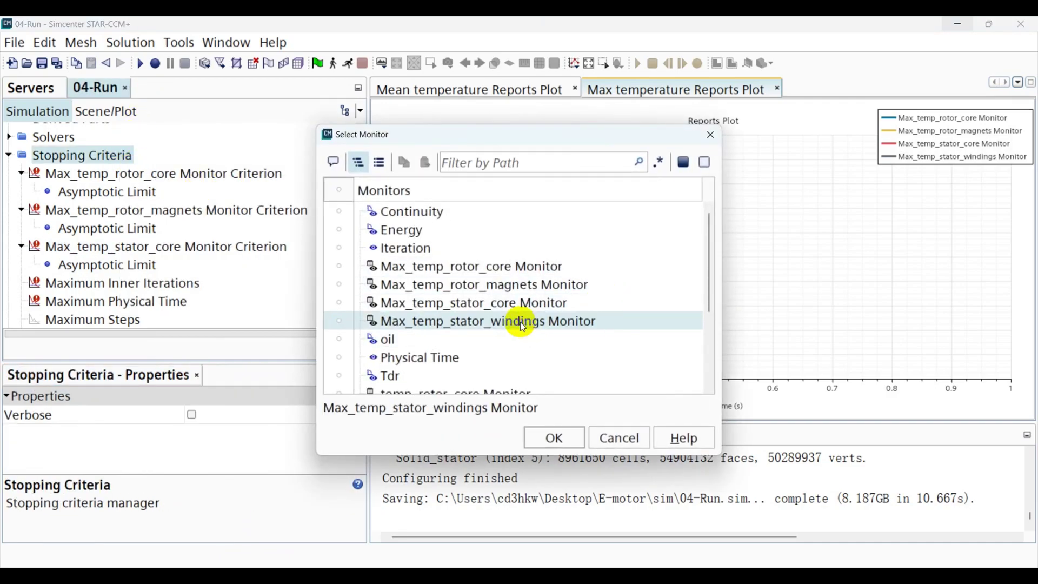
left_click(549, 433)
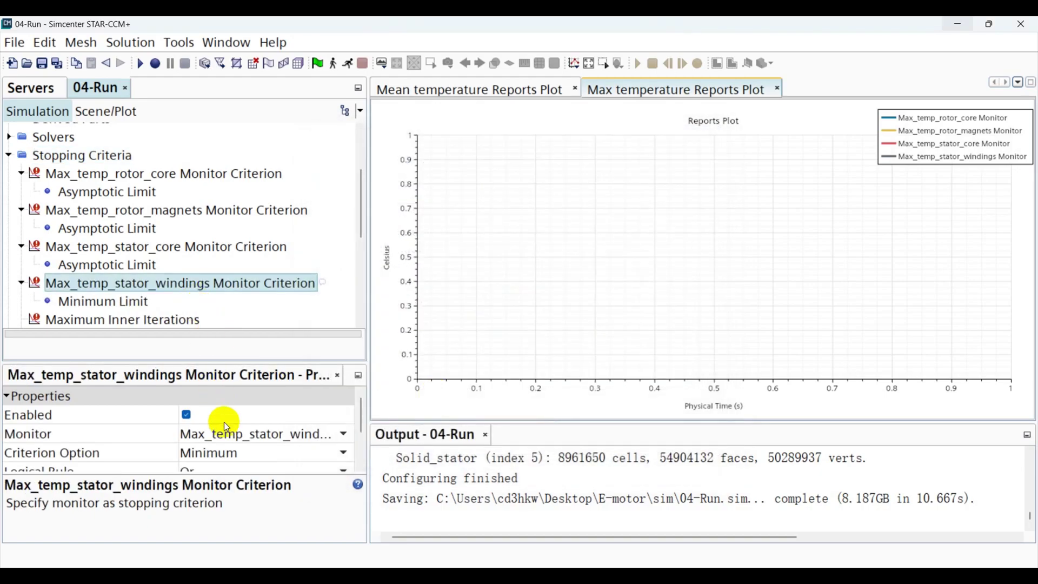
- Set the stator windings criterion's option to Asymptotic and its logical rule to And
scroll(232, 452, "down", 2)
left_click(226, 397)
left_click(224, 451)
left_click(223, 423)
left_click(225, 451)
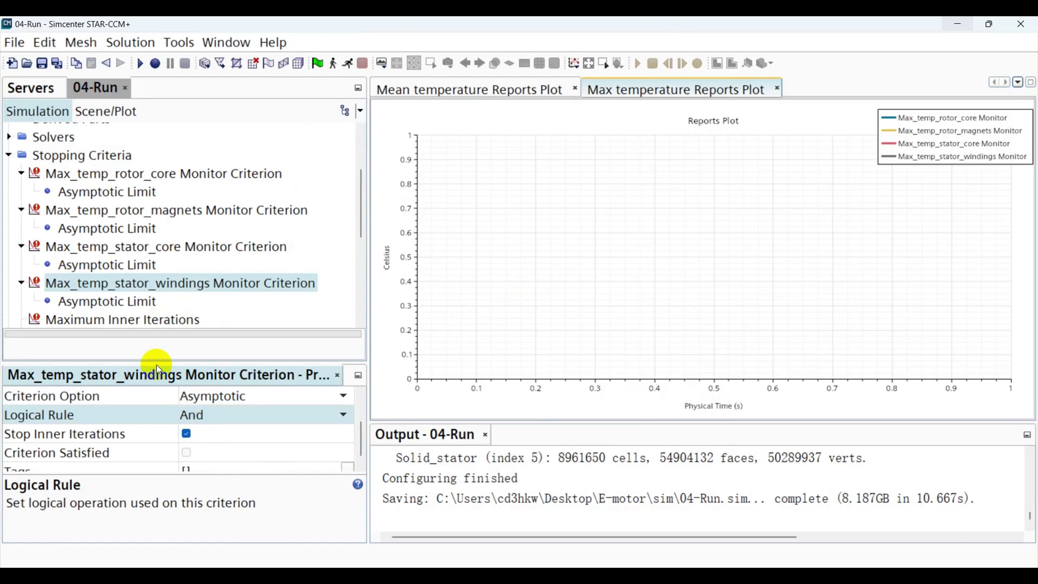
- In the stator windings criterion's Asymptotic Limit, turn on Refresh Sampling, turn off Normalized and set Number of Samples to 120
left_click(111, 303)
left_click(186, 407)
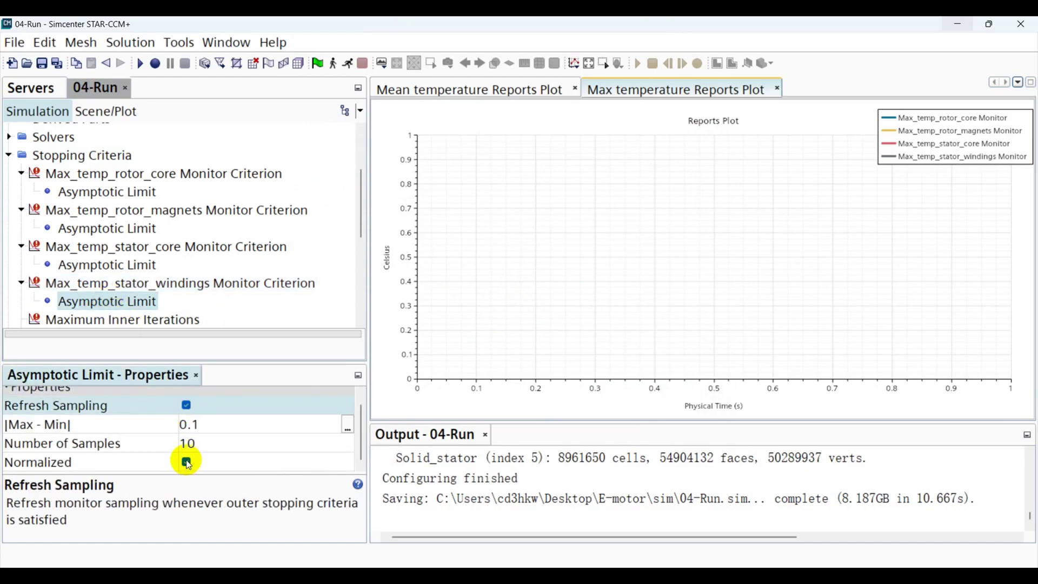
left_click(187, 463)
left_click(209, 444)
type("120")
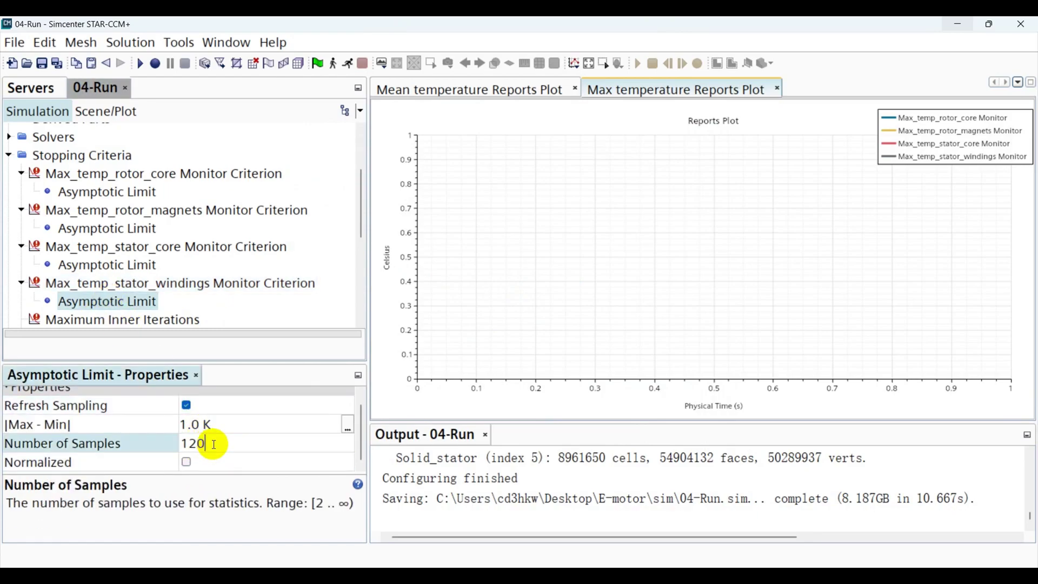
key("Return")
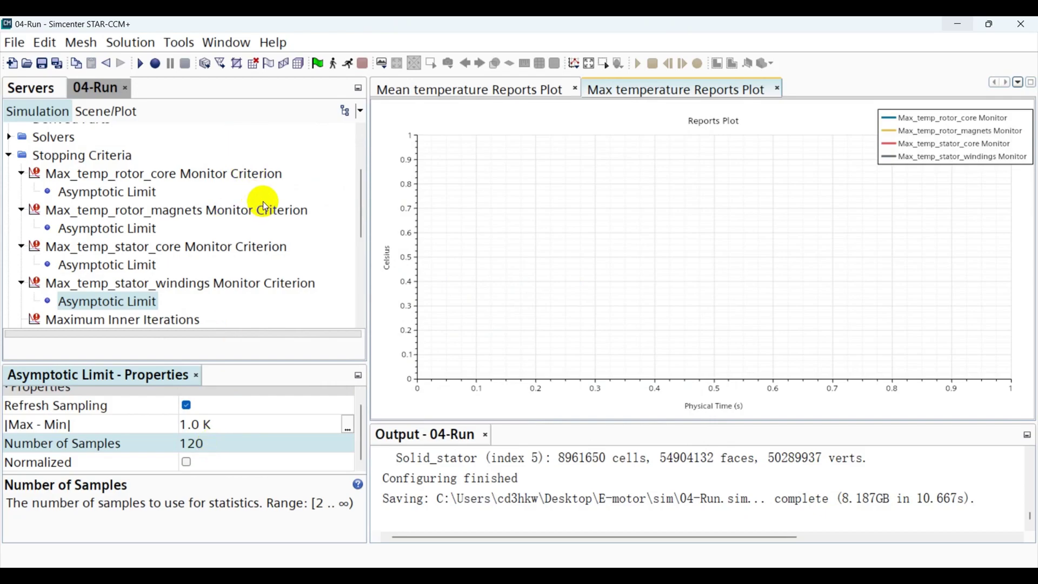
left_click(10, 156)
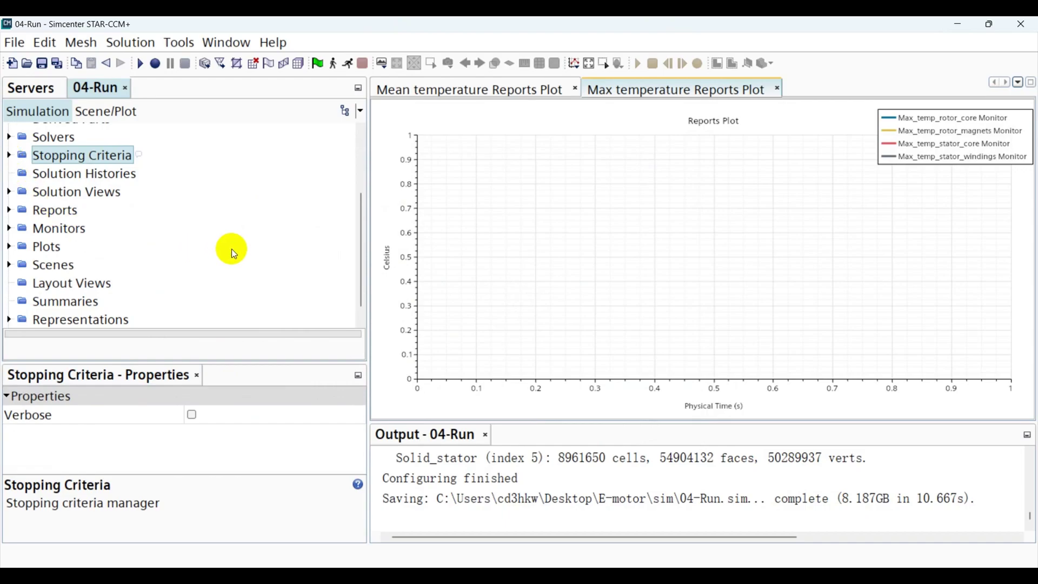
- Create a new scalar scene for the simulation
scroll(232, 251, "up", 3)
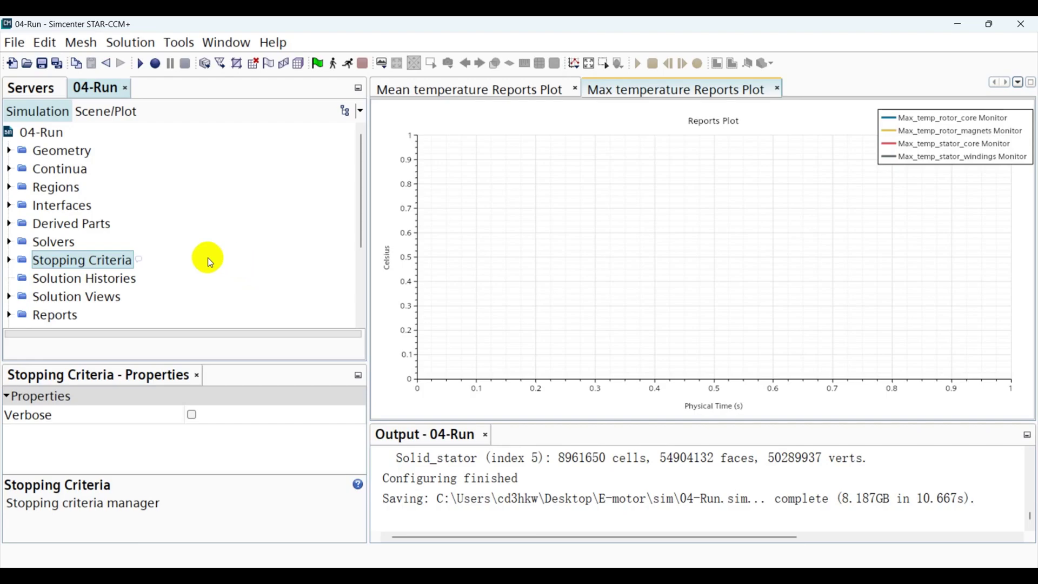
left_click(384, 66)
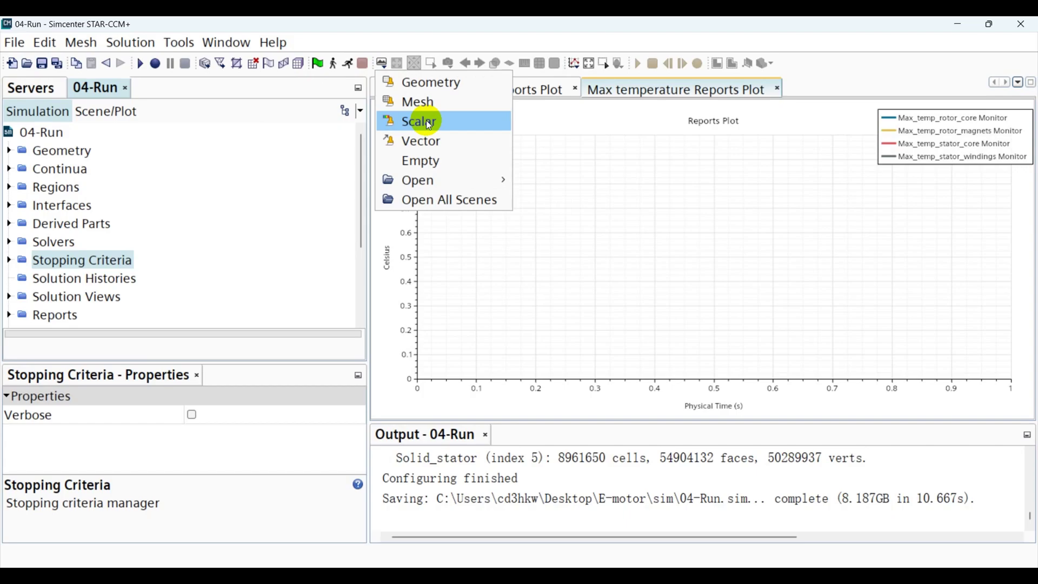
left_click(292, 141)
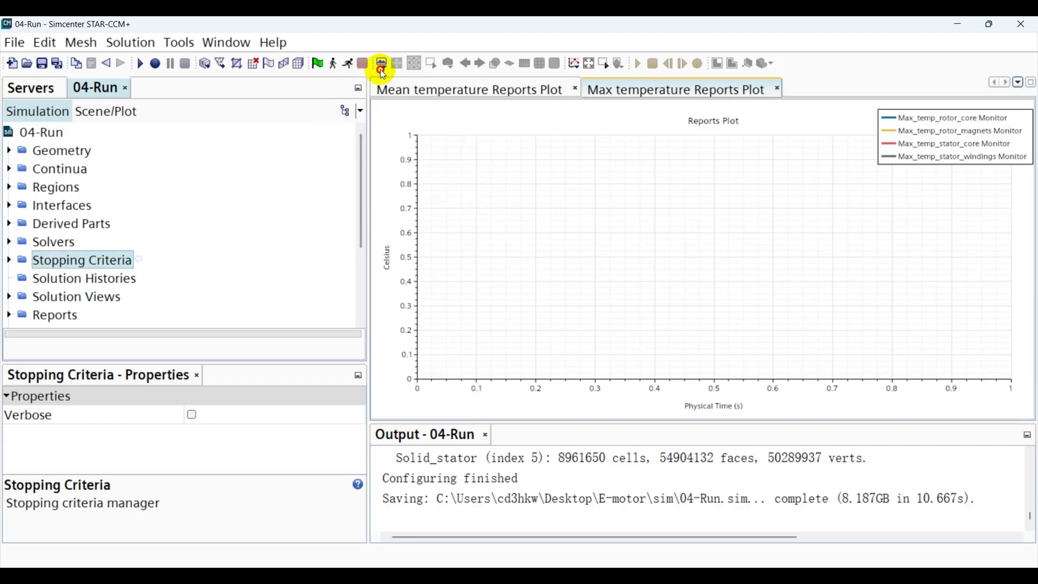
left_click(382, 67)
left_click(433, 127)
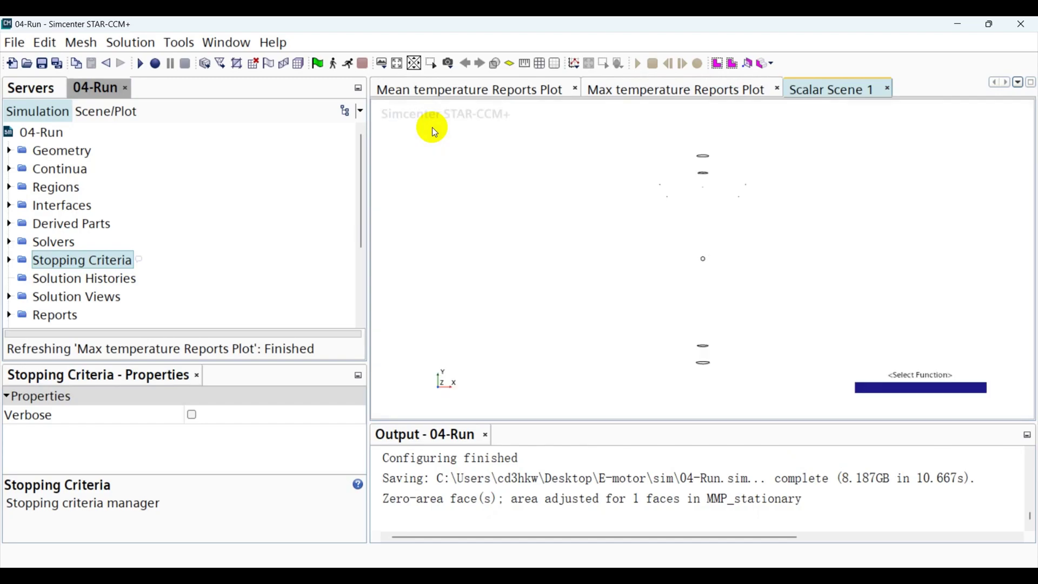
- Add the geometry parts disk1, disk2, rotor_core, rotor_magnets, shaft, stator_core and stator_windings to the scene's existing Scalar 1 displayer
left_click(10, 151)
left_click(19, 186)
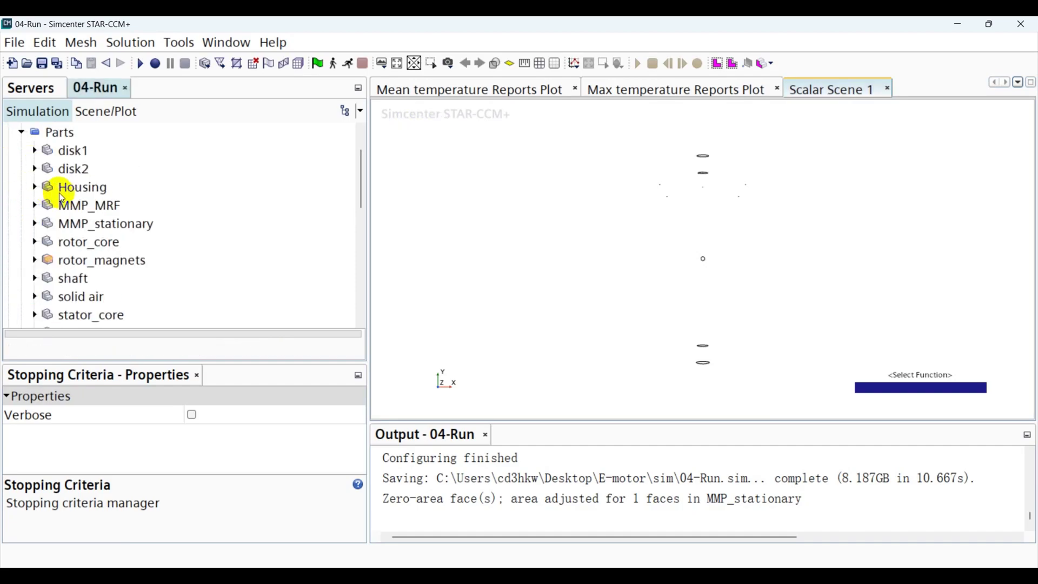
left_click(70, 152)
left_click(76, 170, "ctrl")
left_click(89, 208, "ctrl")
left_click(93, 209, "ctrl")
left_click(91, 242, "ctrl")
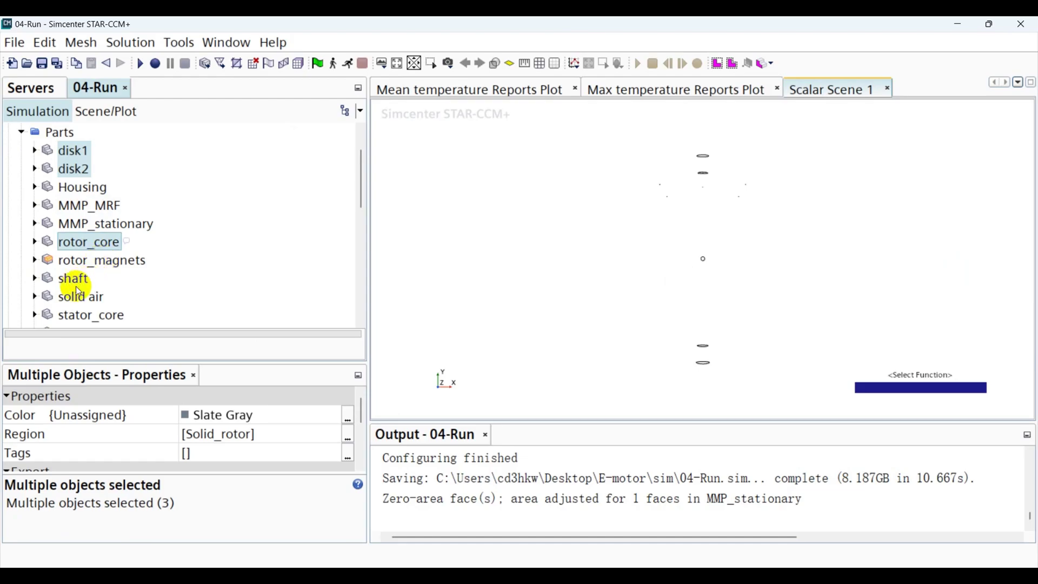
left_click(97, 261, "ctrl")
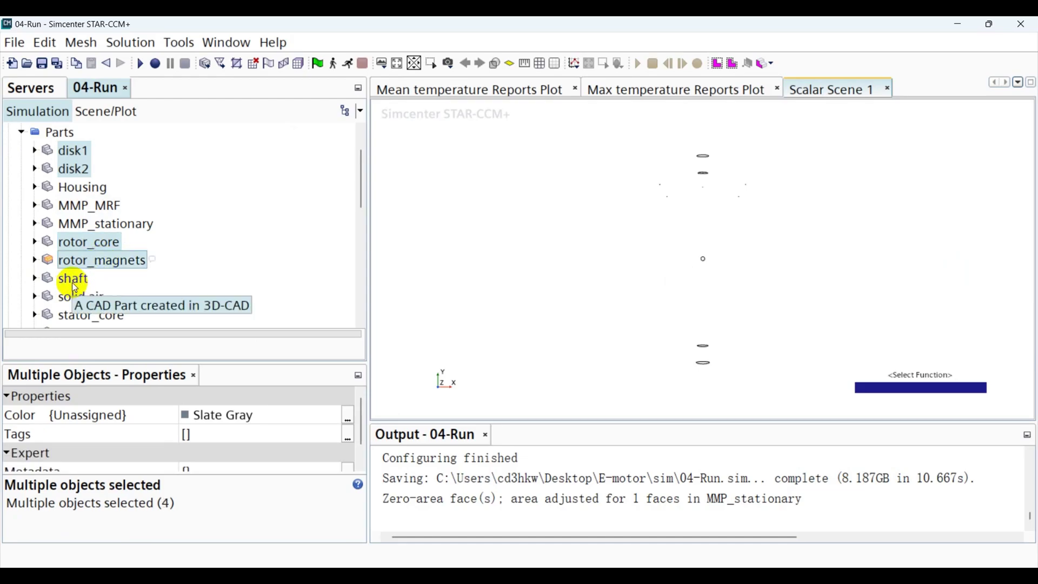
left_click(72, 280, "ctrl")
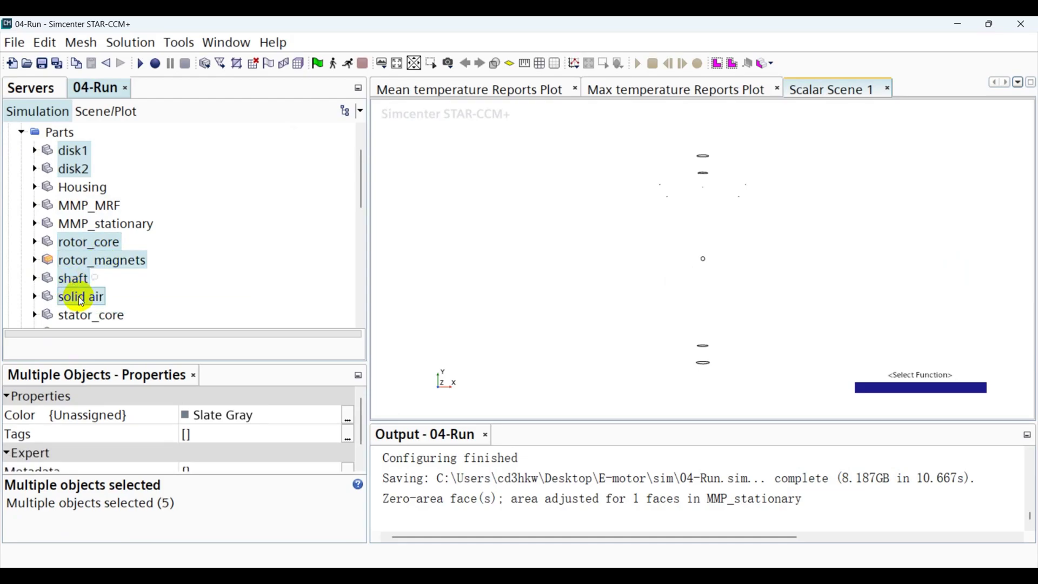
scroll(109, 289, "down", 1)
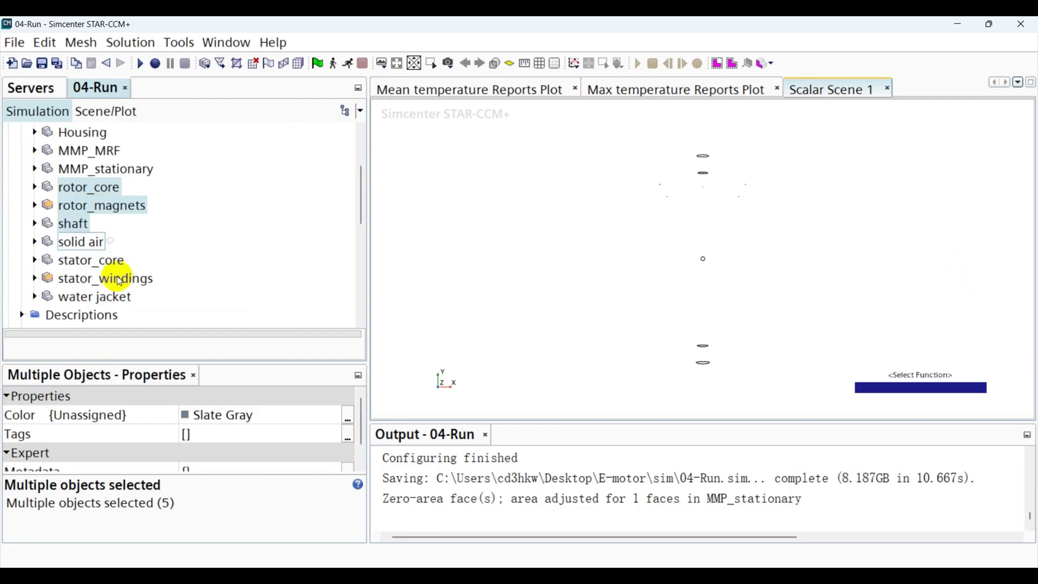
left_click(110, 261, "ctrl")
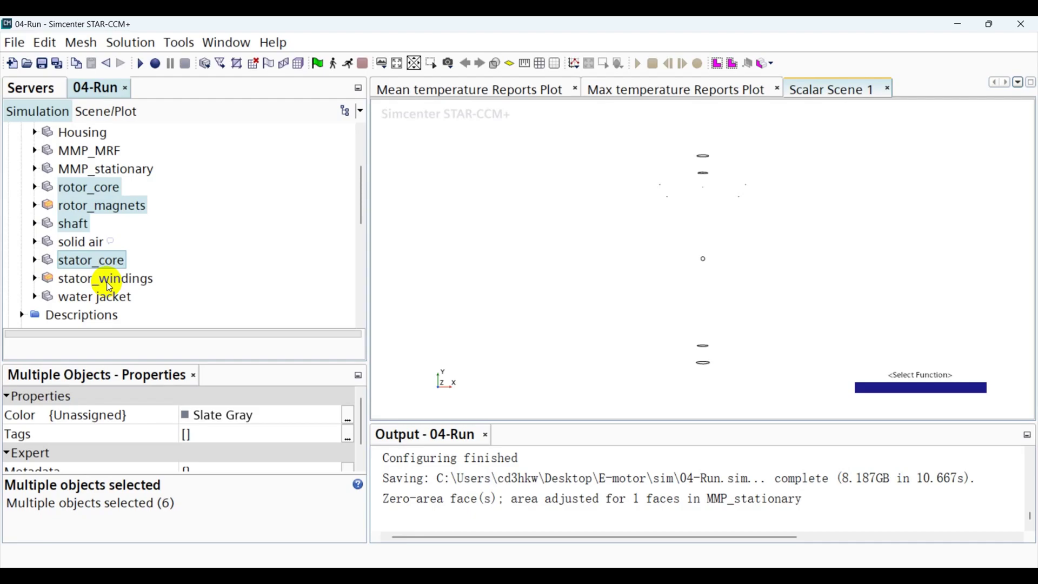
left_click(106, 281, "ctrl")
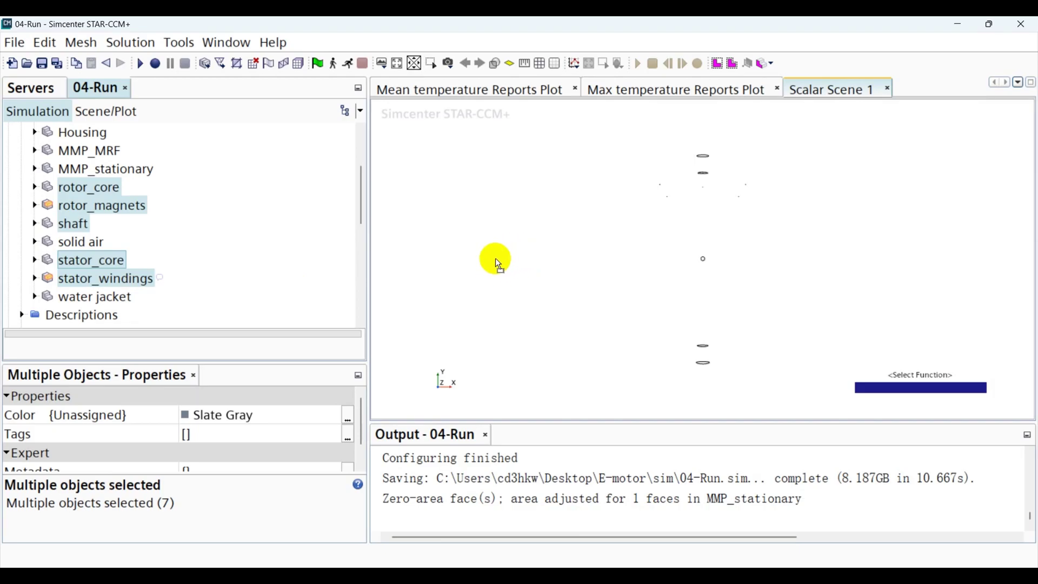
left_click_drag(495, 258, 495, 257)
left_click(416, 258)
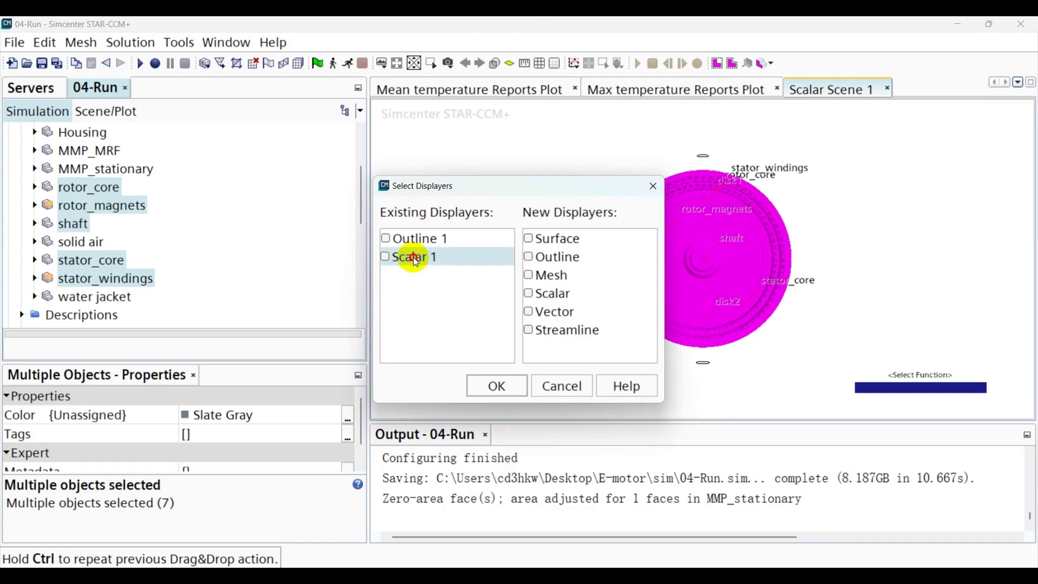
left_click(478, 381)
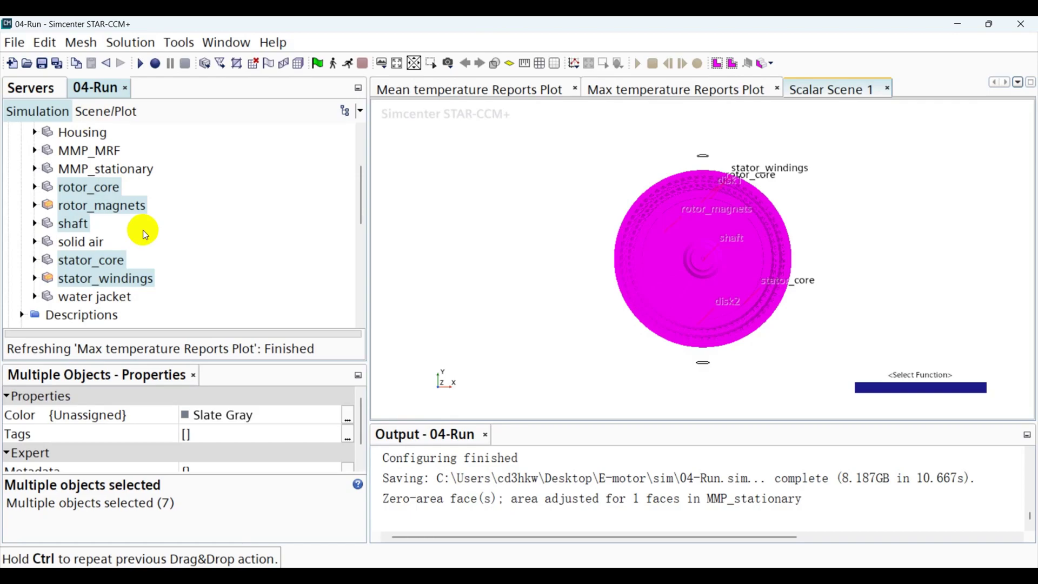
- Rename the scalar scene Scalar Scene 1 as temperature
scroll(143, 229, "down", 4)
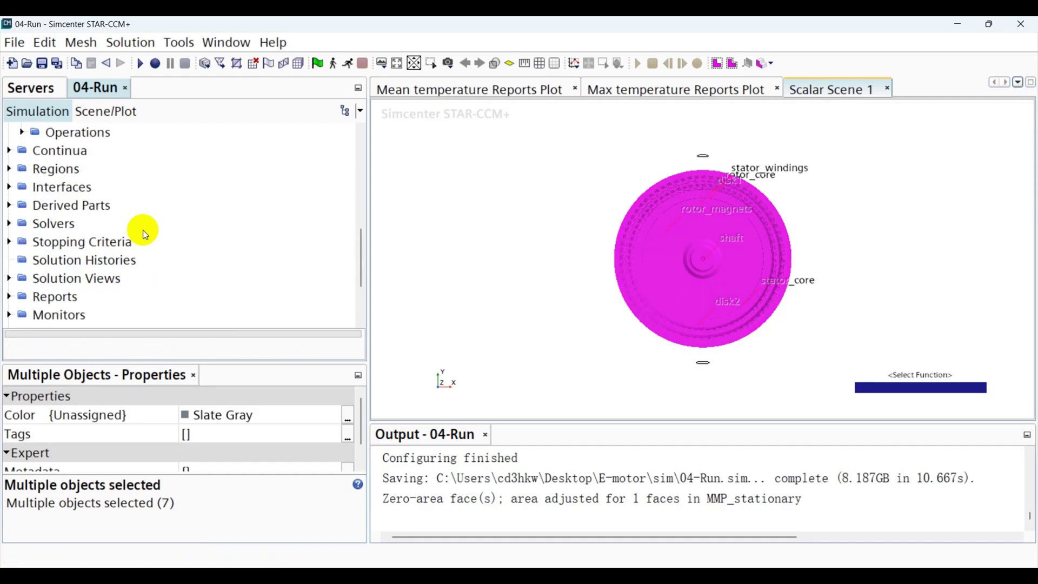
scroll(143, 230, "down", 1)
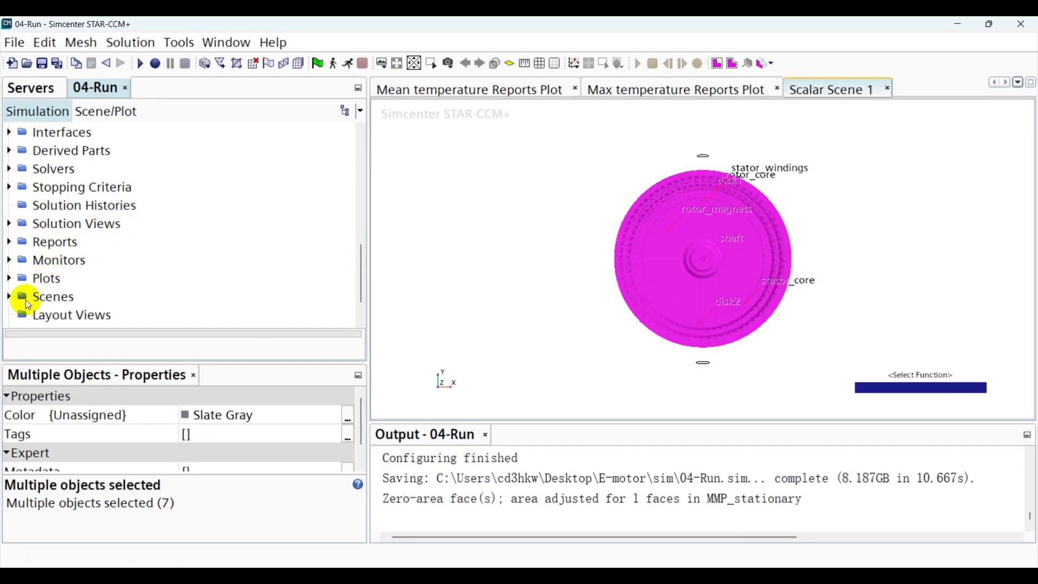
left_click(10, 296)
scroll(32, 276, "down", 2)
left_click(93, 264)
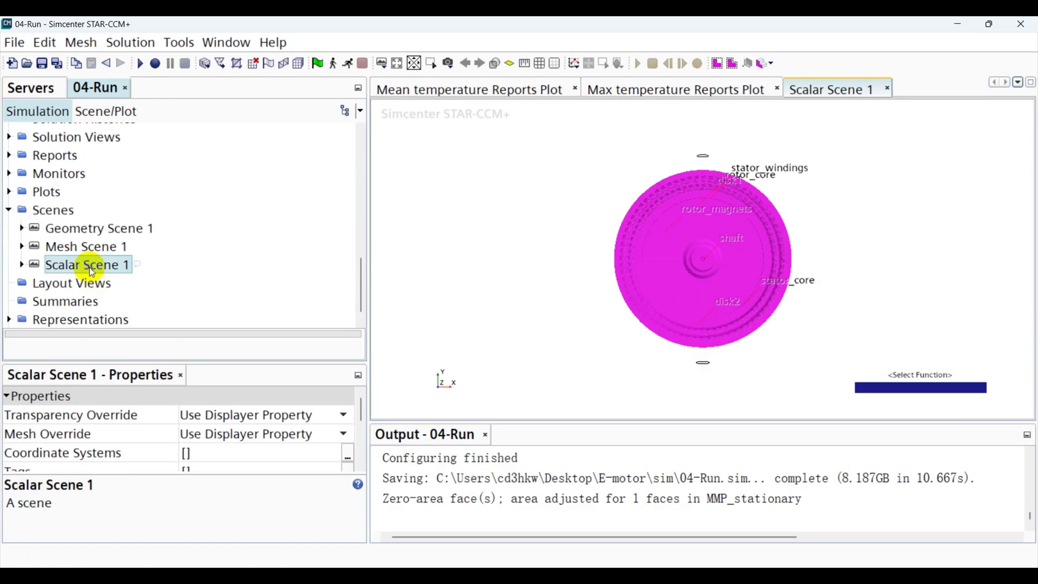
right_click(89, 264)
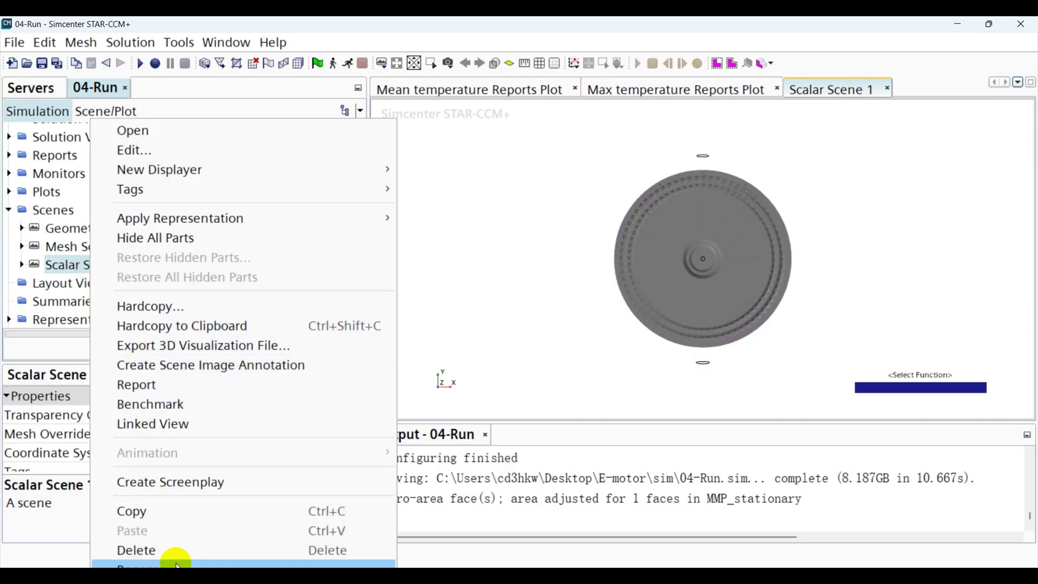
key("Escape")
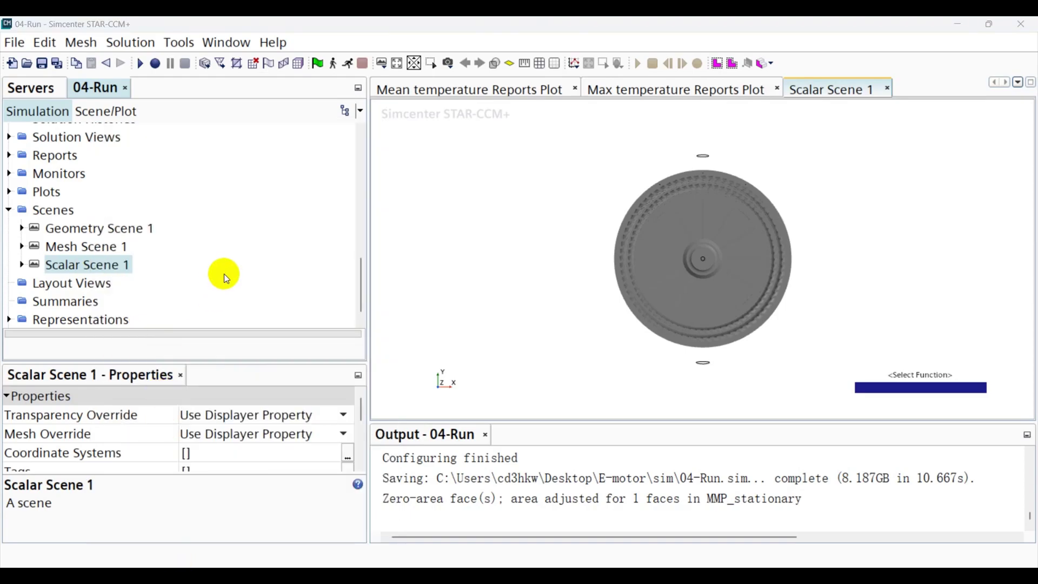
right_click(118, 266)
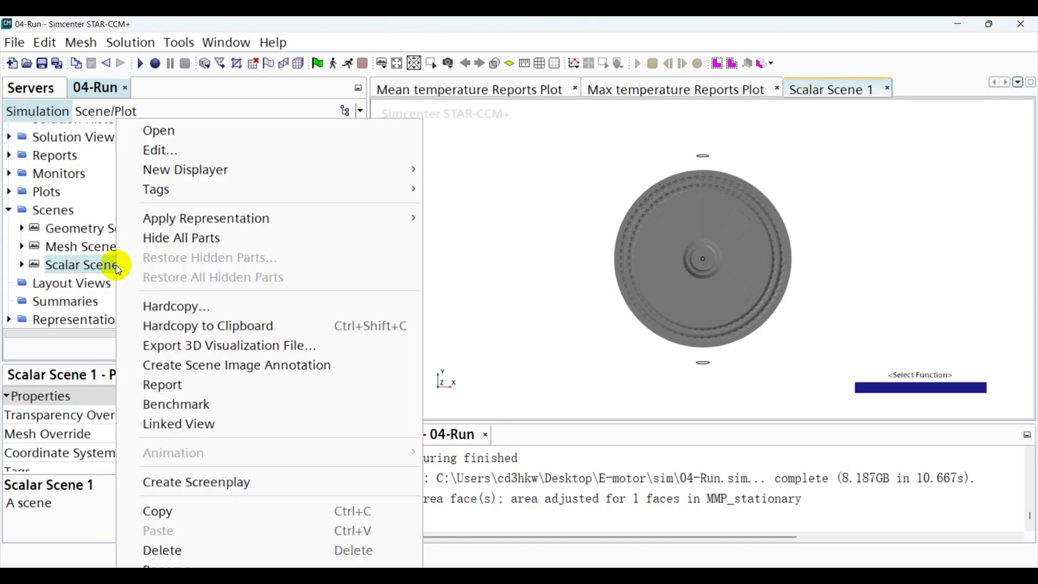
key("Escape")
left_click(134, 259)
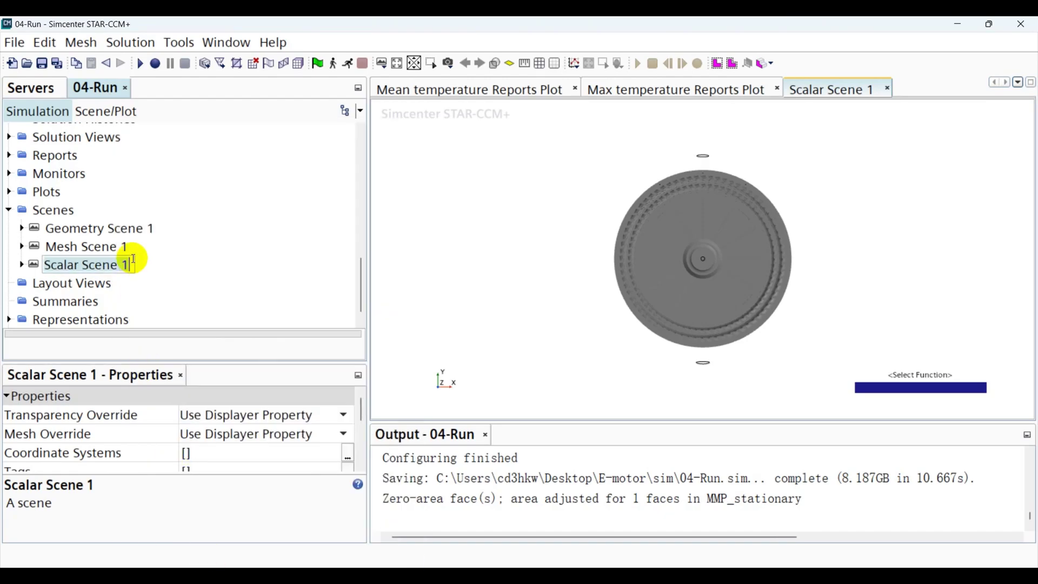
type("temperatur")
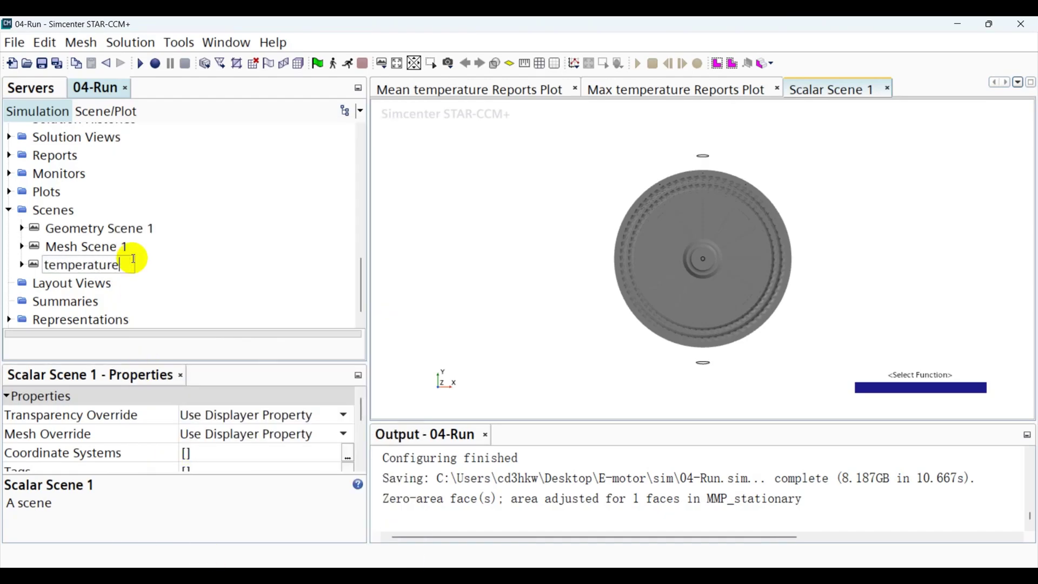
type("e")
key("Return")
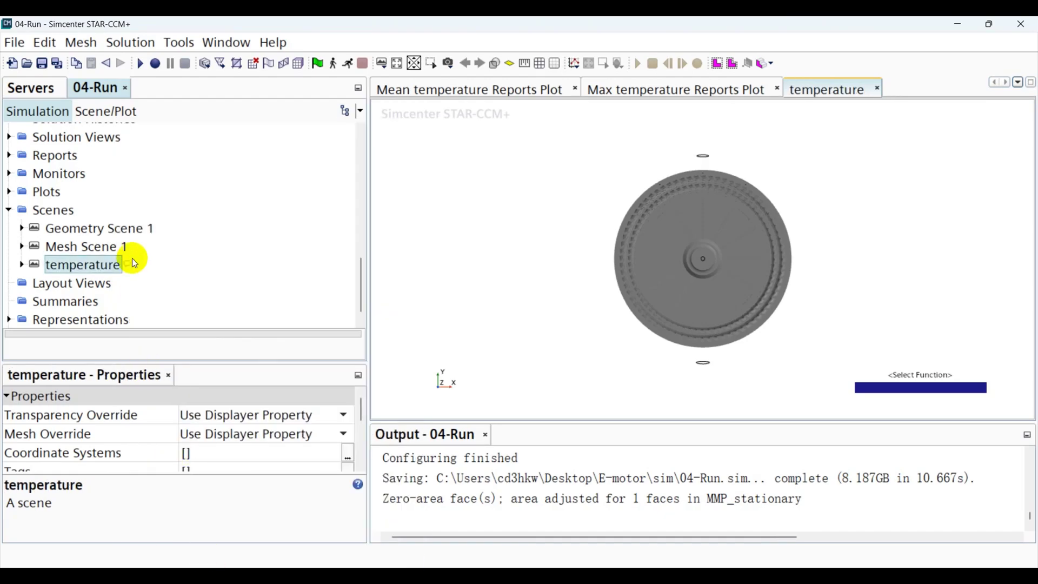
- Set the field function of the temperature scene's Scalar 1 displayer to Temperature
left_click(22, 266)
left_click(77, 301)
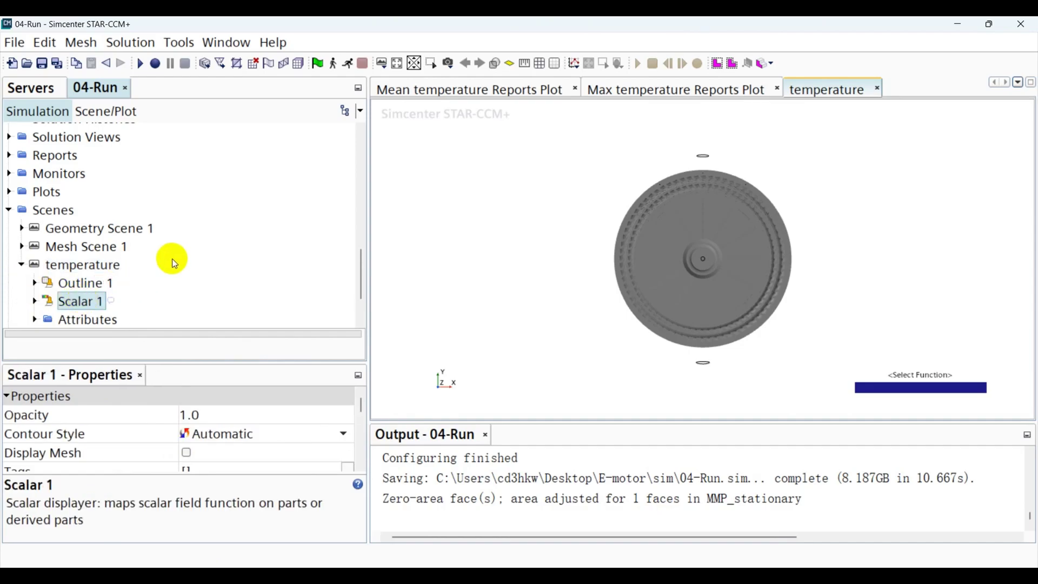
scroll(172, 259, "down", 2)
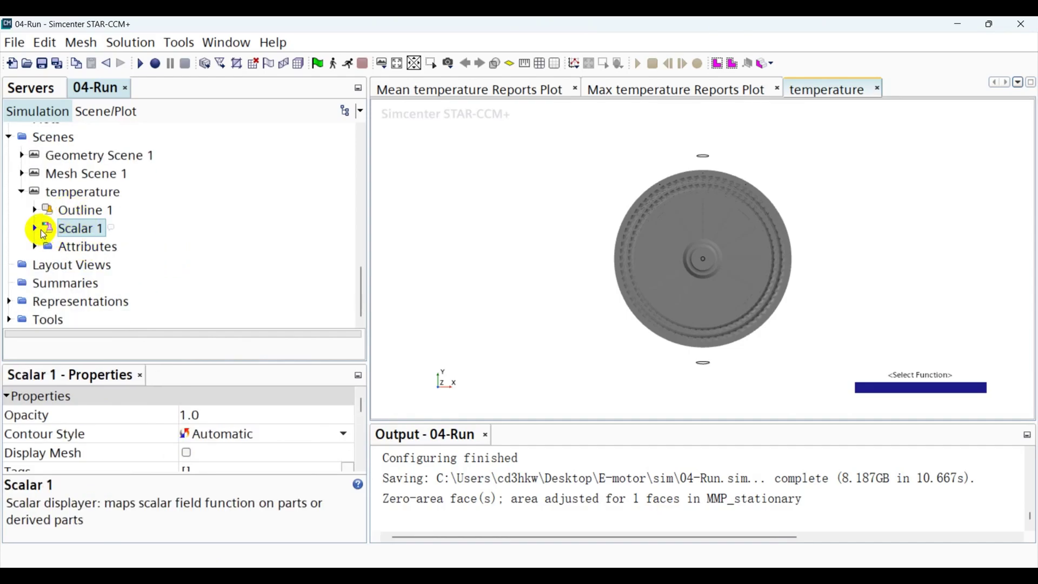
left_click(104, 112)
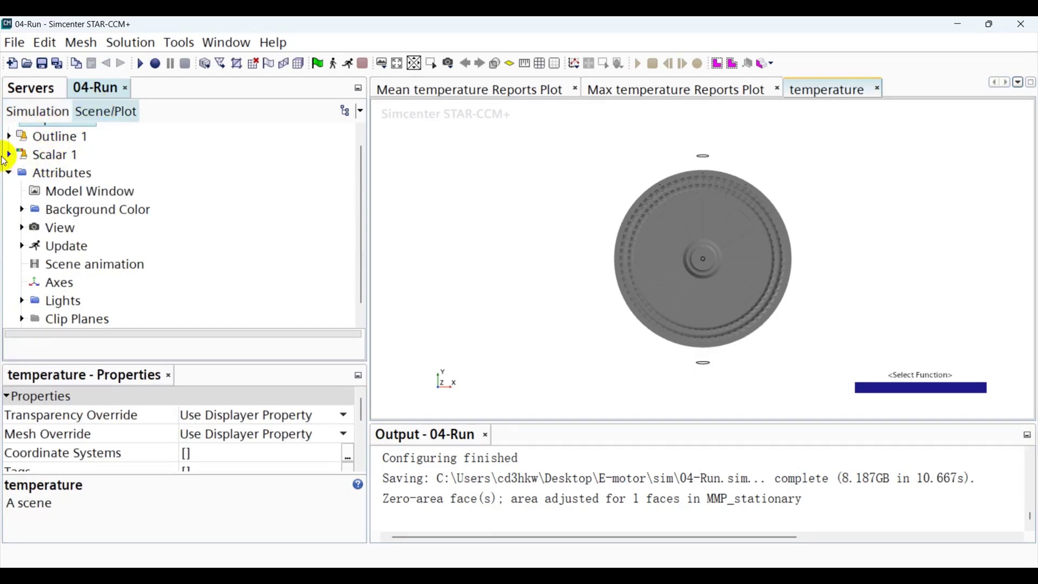
left_click(9, 171)
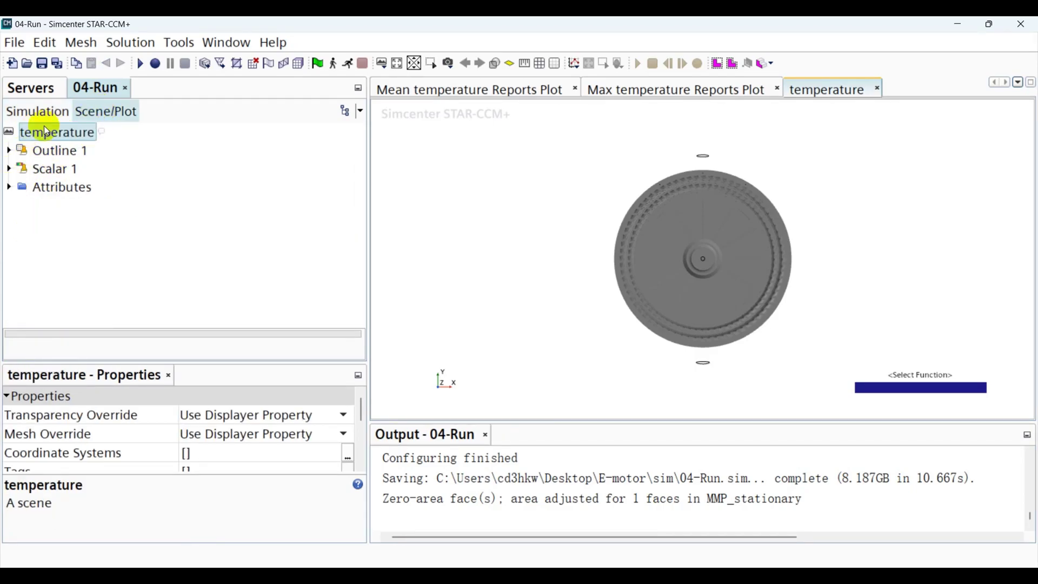
left_click(9, 168)
left_click(70, 208)
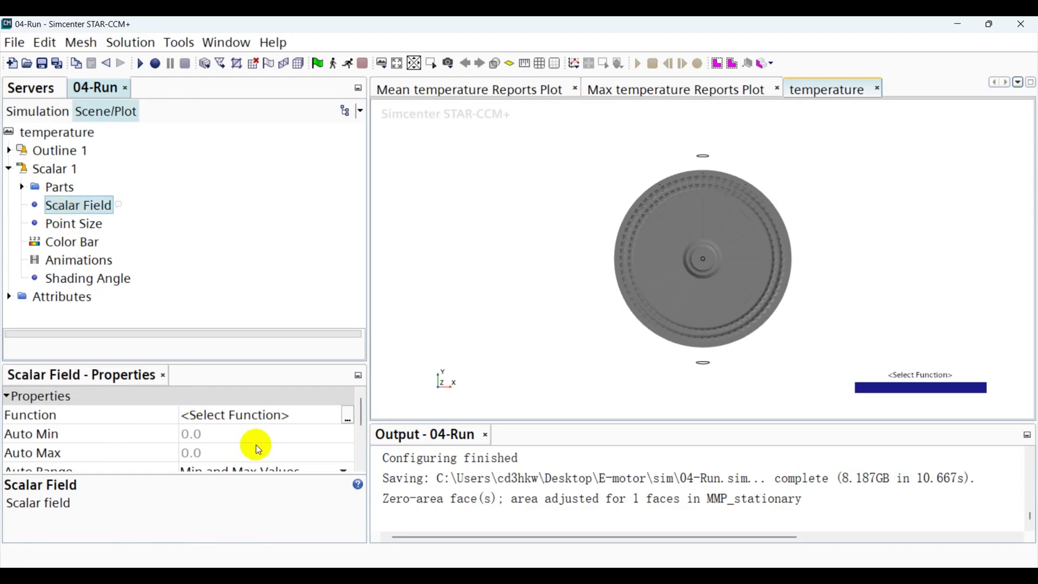
left_click(348, 415)
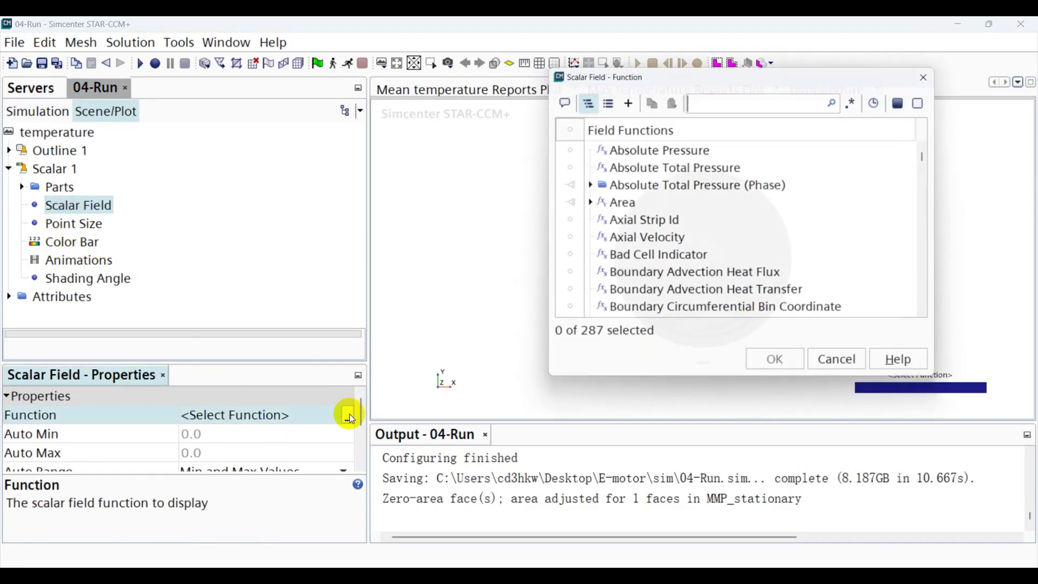
type("te")
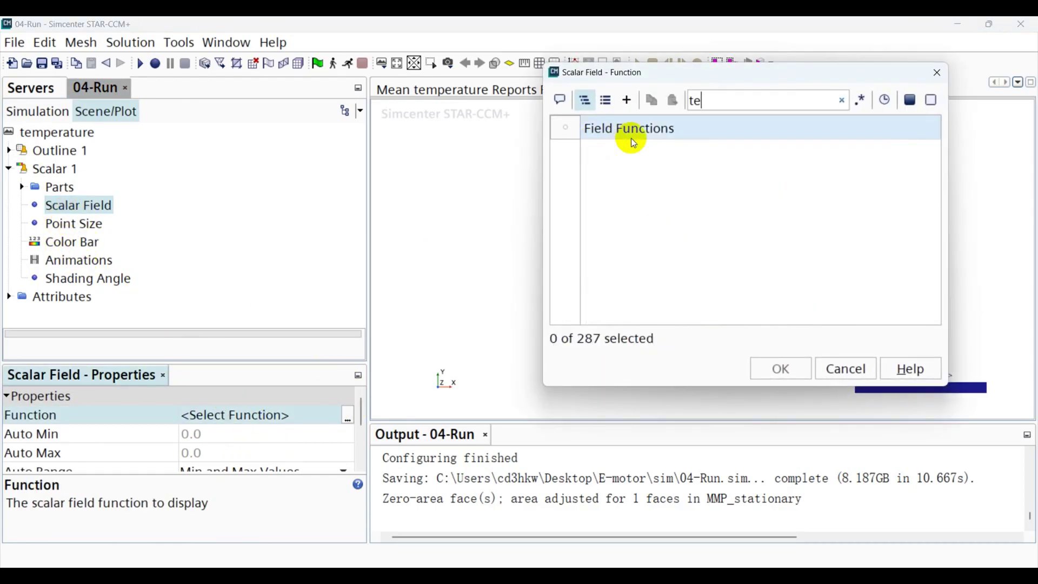
type("mpera")
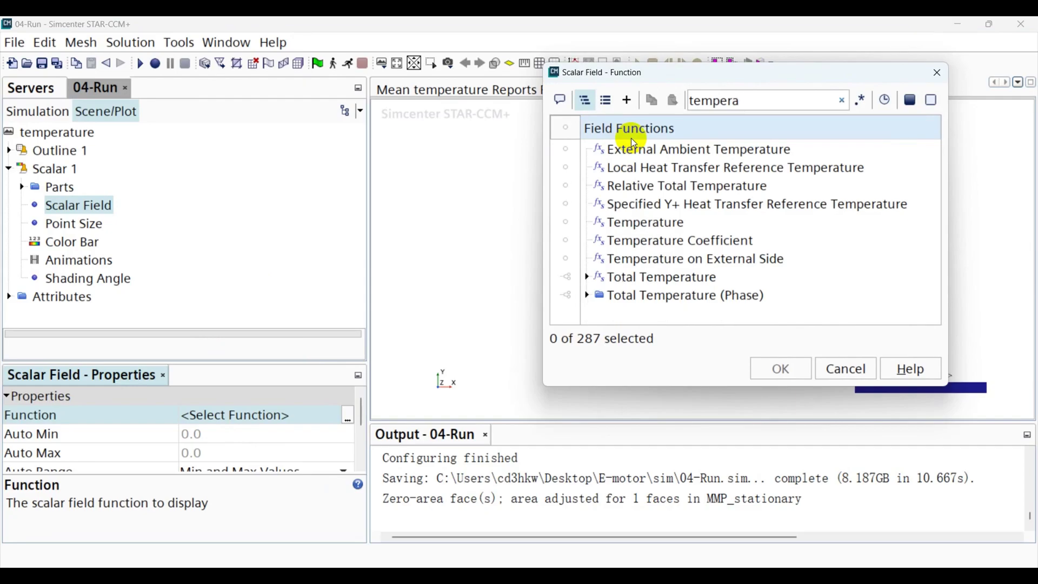
left_click(643, 221)
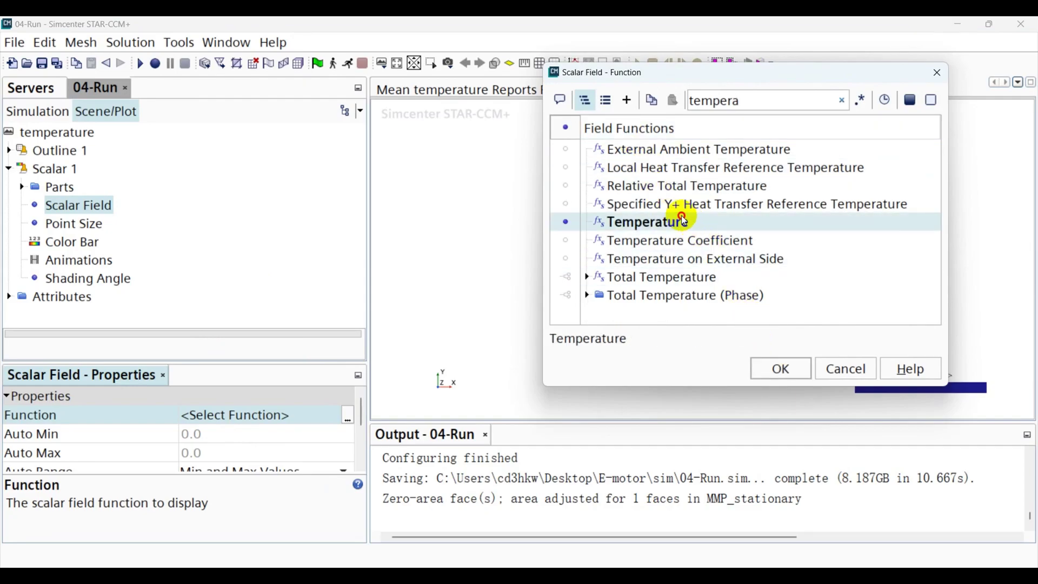
left_click(798, 373)
- Set the scalar field's display units to C
scroll(280, 441, "down", 2)
scroll(280, 441, "down", 1)
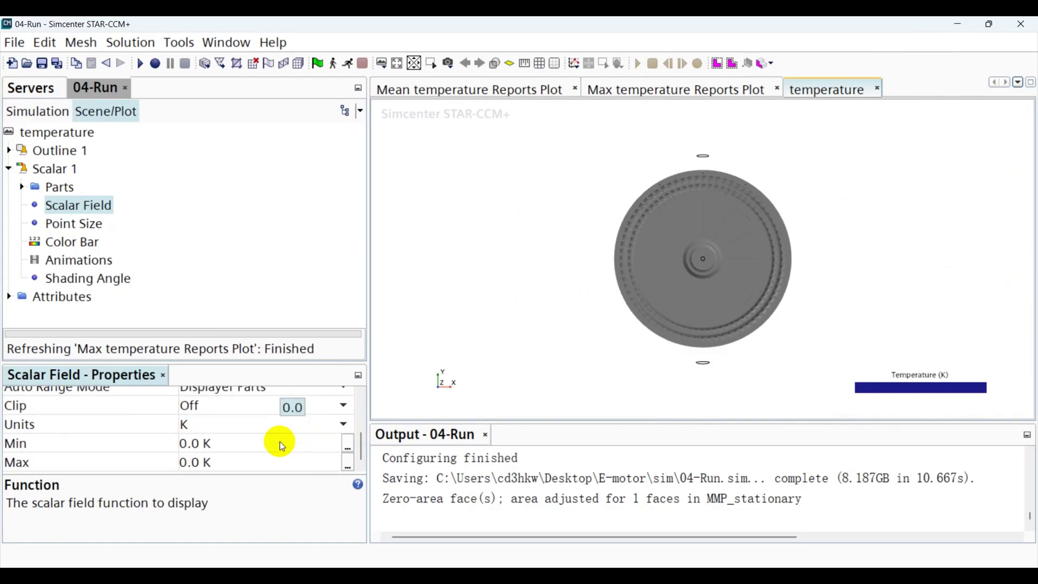
left_click(228, 425)
left_click(227, 443)
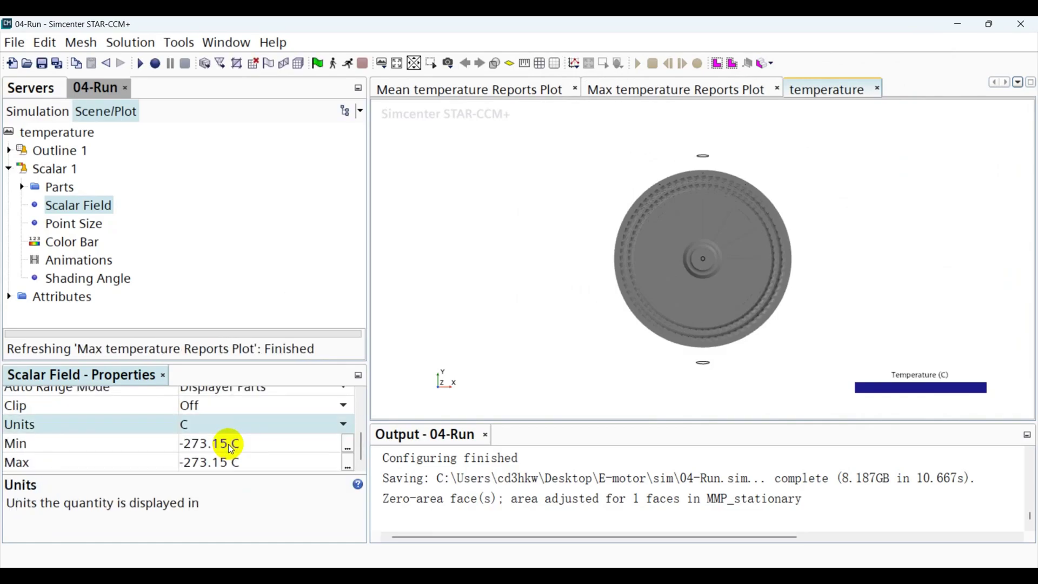
- Change the color map of the Scalar 1 color bar to blue-red
left_click_drag(690, 319, 601, 297)
left_click(60, 241)
scroll(254, 436, "up", 3)
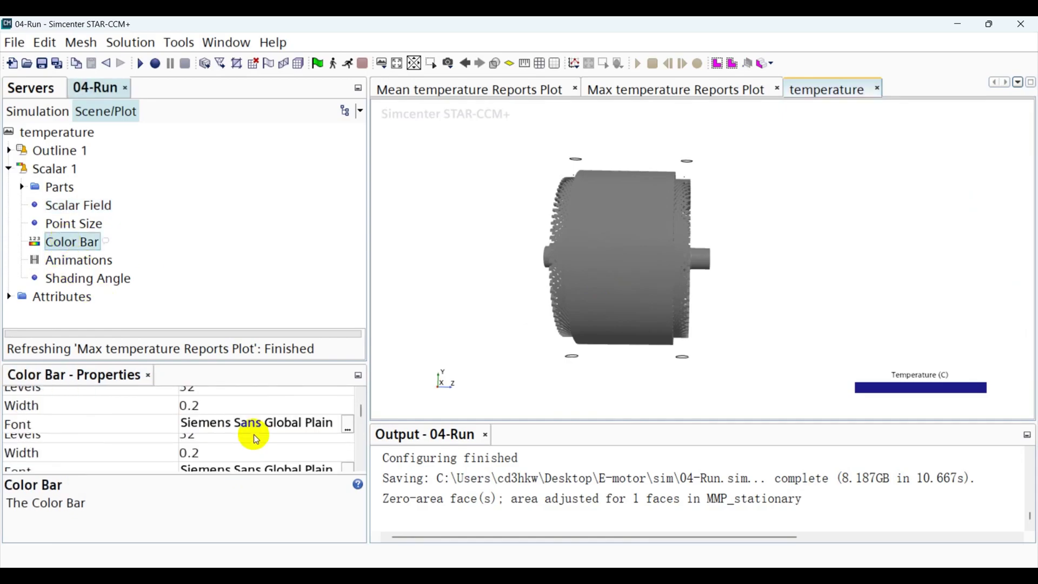
left_click(252, 421)
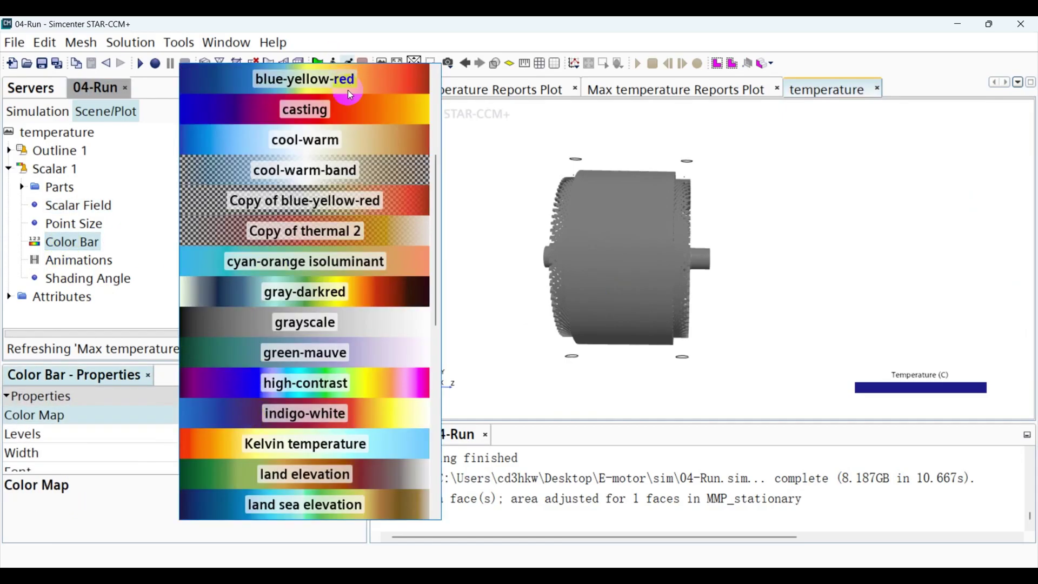
scroll(351, 214, "up", 3)
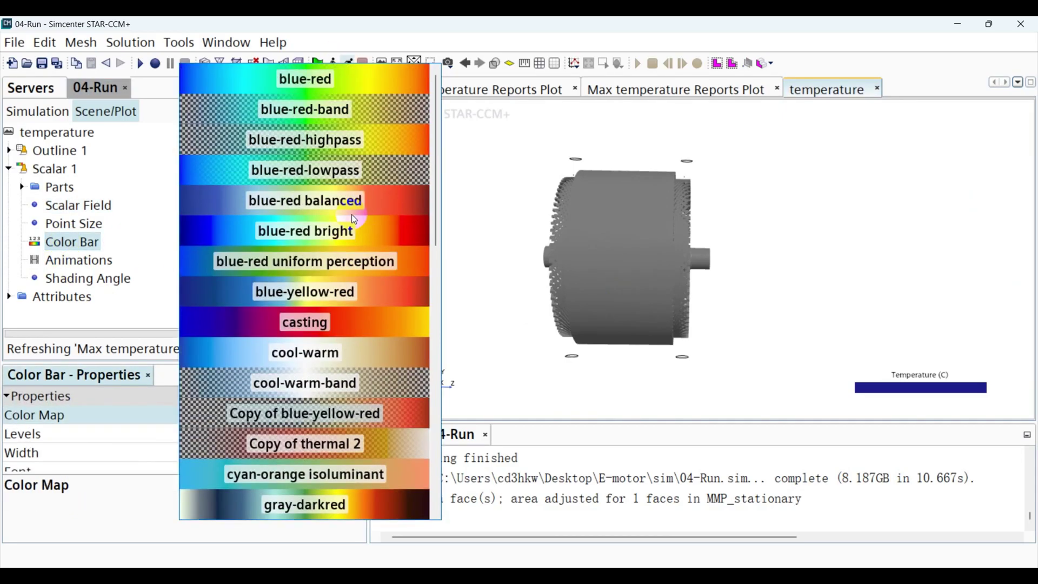
left_click(327, 81)
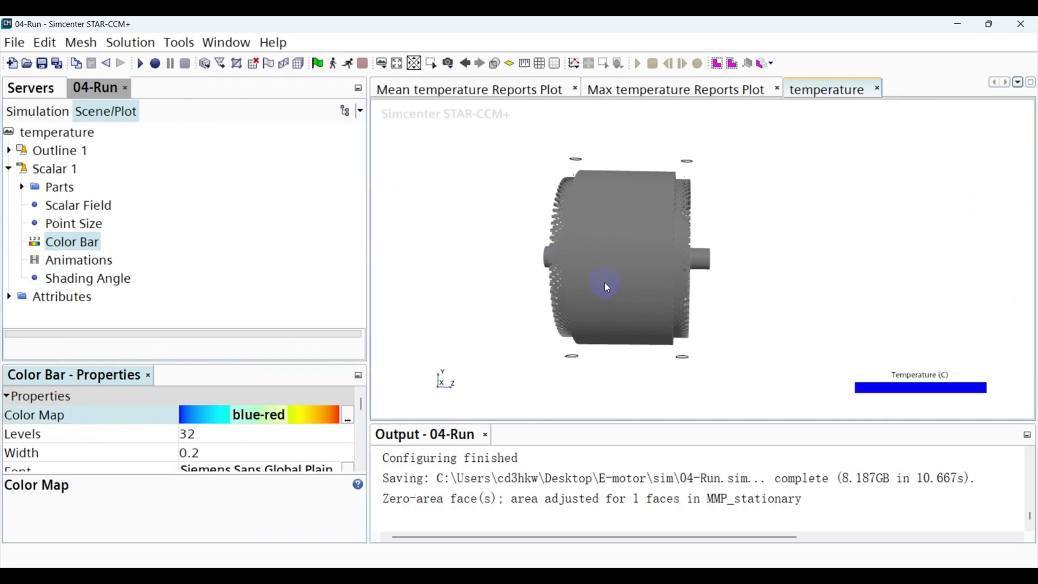
- Set the color bar's Number Of Labels to 11
mouse_move(650, 267)
left_mouse_down()
mouse_move(597, 271)
mouse_move(650, 252)
left_mouse_up()
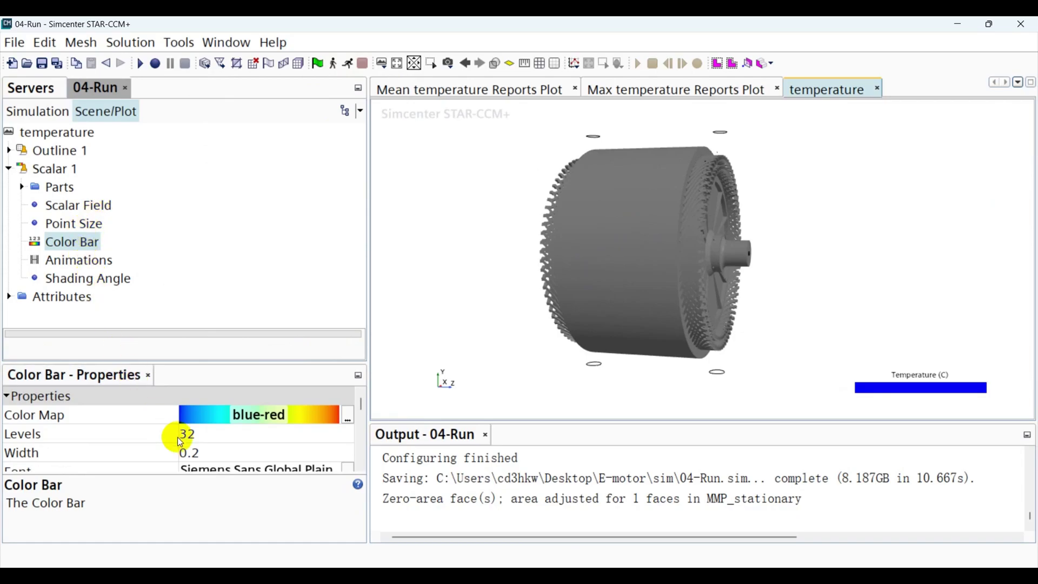
scroll(222, 449, "down", 5)
scroll(222, 449, "down", 6)
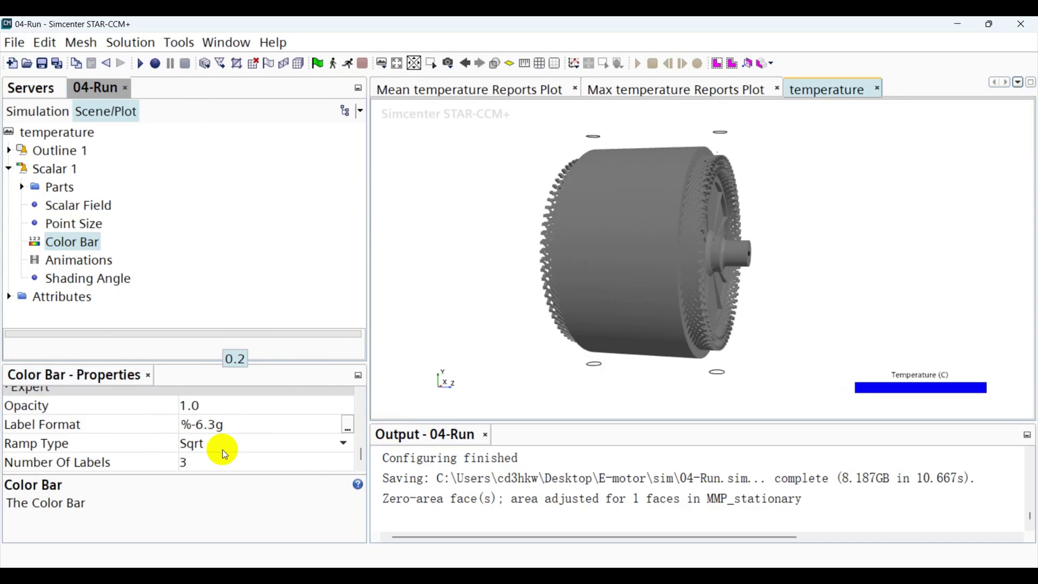
left_click(207, 463)
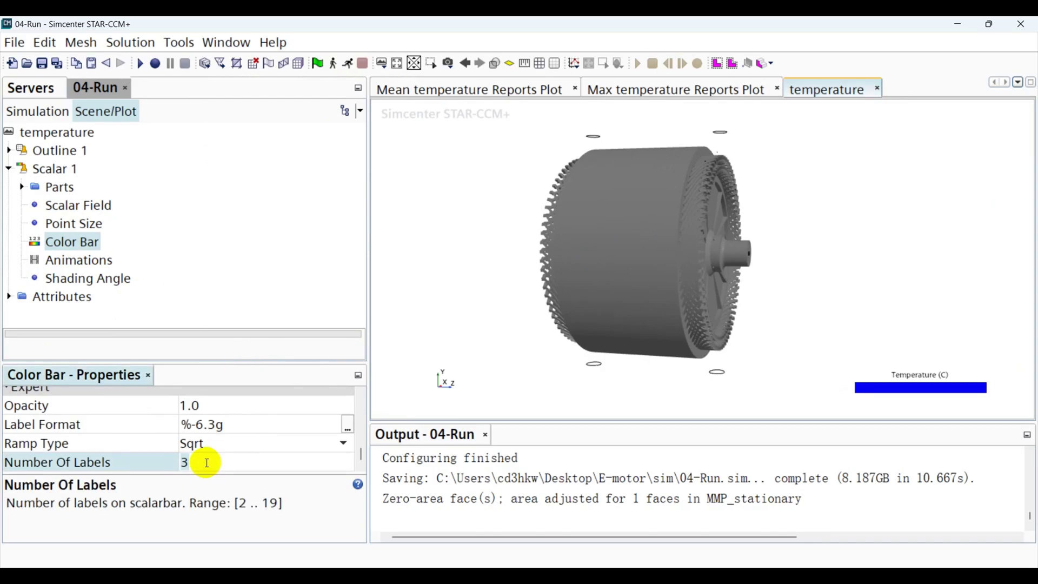
key("BackSpace")
type("11")
key("Return")
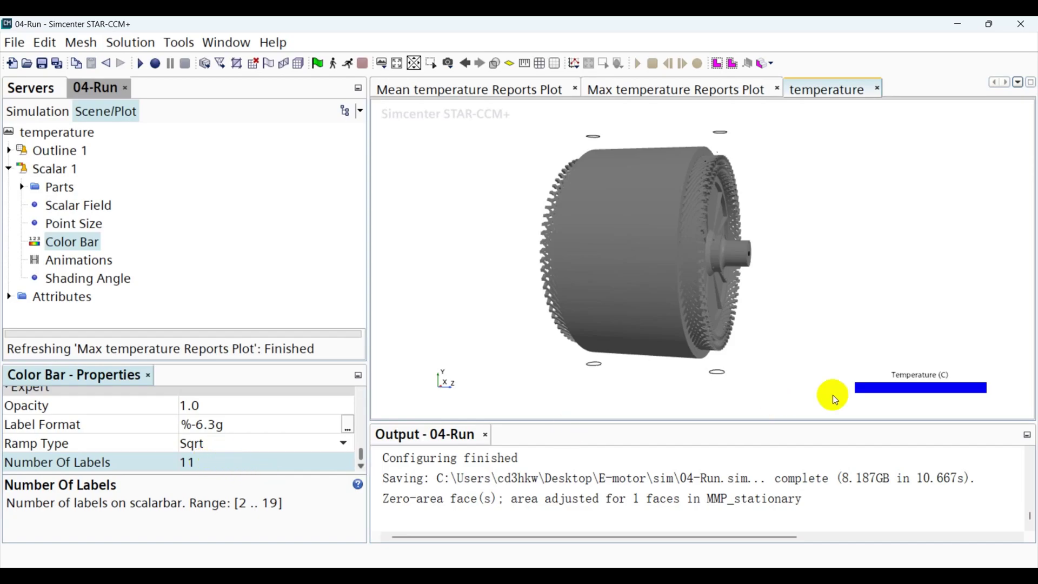
- Enlarge the temperature color bar in the scene to nearly twice its width and place it centred below the motor
left_click(857, 385)
left_click_drag(858, 386, 748, 380)
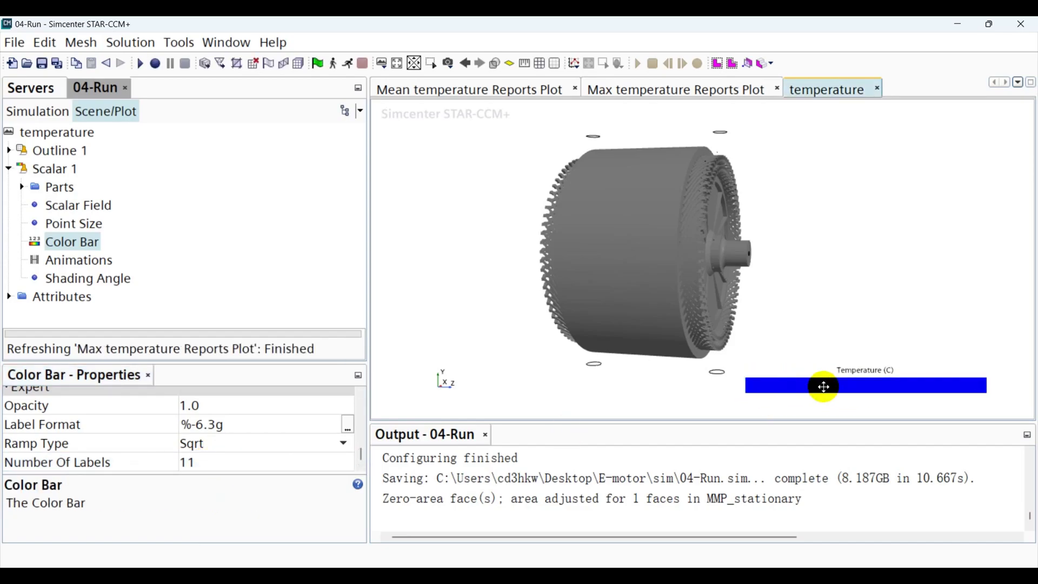
left_click_drag(822, 384, 608, 394)
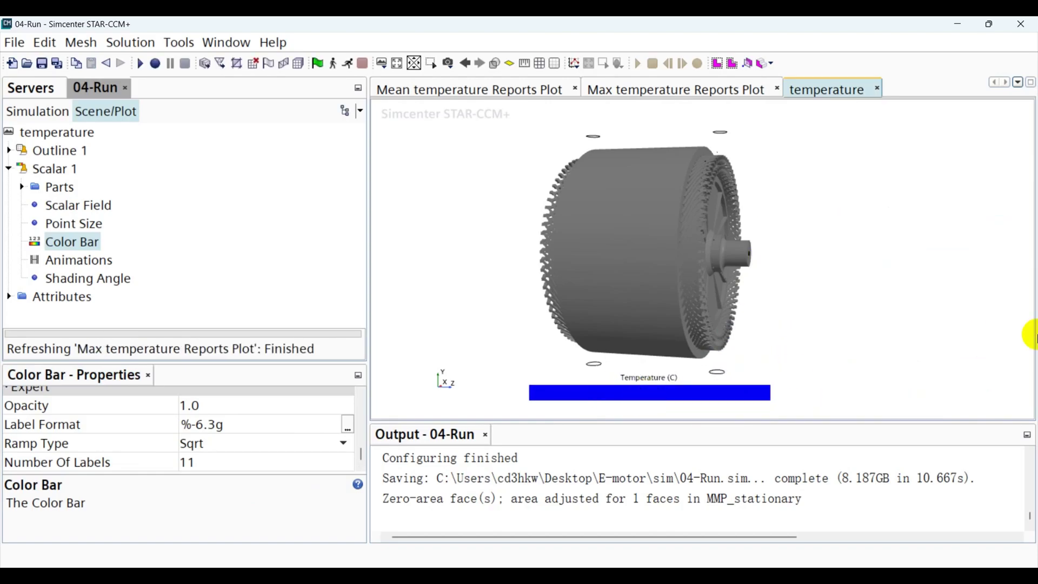
left_click(45, 115)
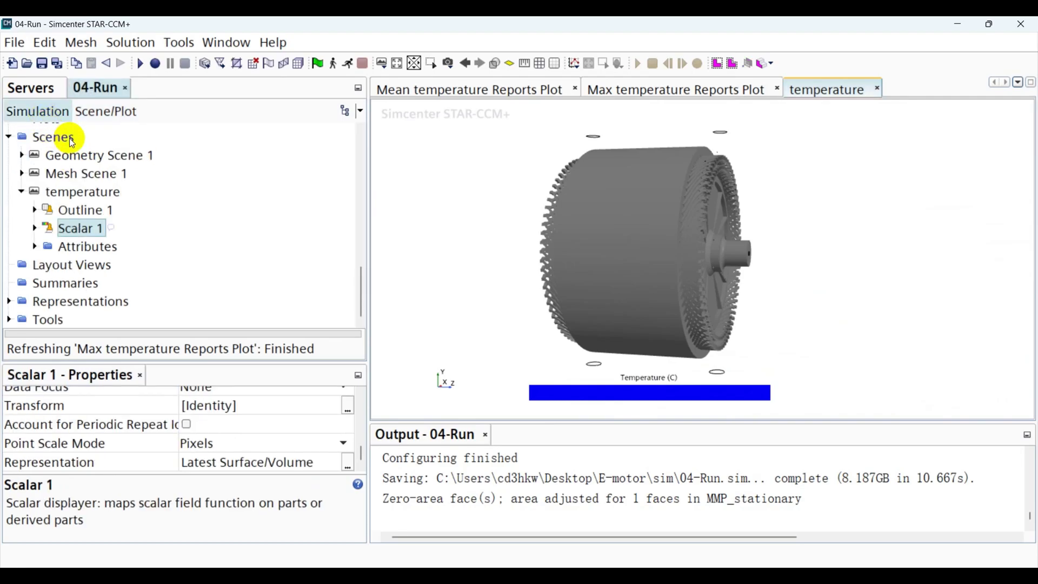